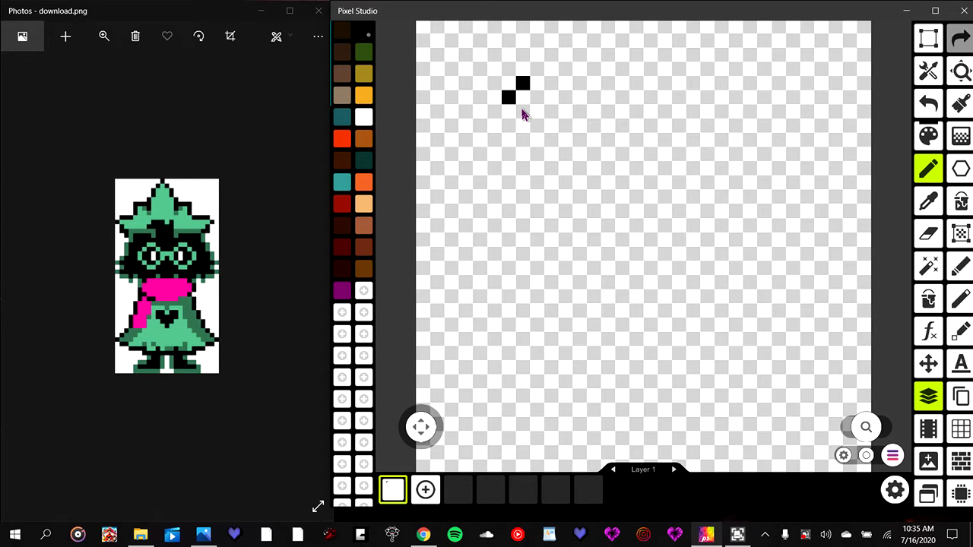
- Pencil the lower edge of the hat's left brim tip in black as a four-pixel staircase going down to the right
left_click(523, 112)
left_click(524, 126)
left_click(536, 125)
left_click(538, 138)
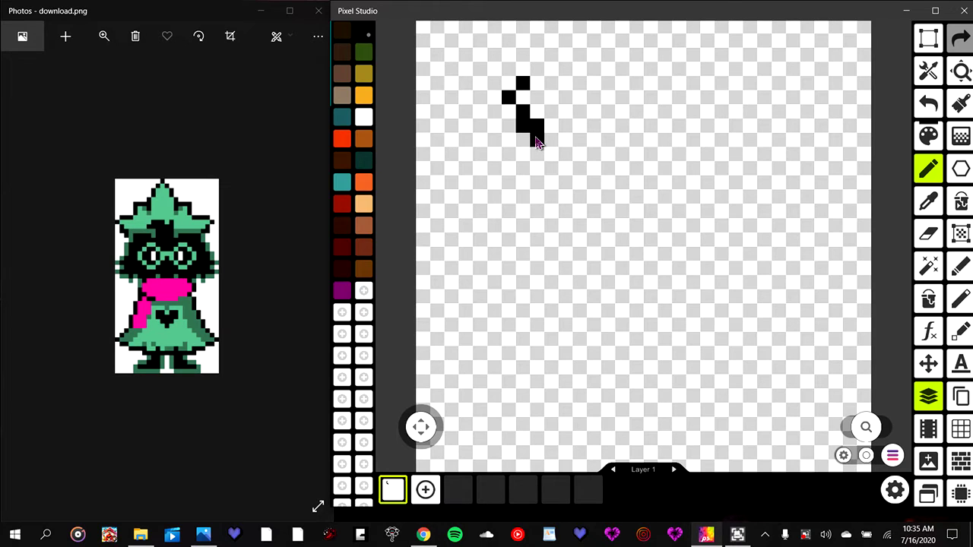
- Pencil the brim's upper edge two pixels to the right, followed by a three-pixel rise up the hat's left side
left_click(537, 85)
left_click(551, 86)
left_click(565, 70)
left_click(565, 57)
left_click(569, 43)
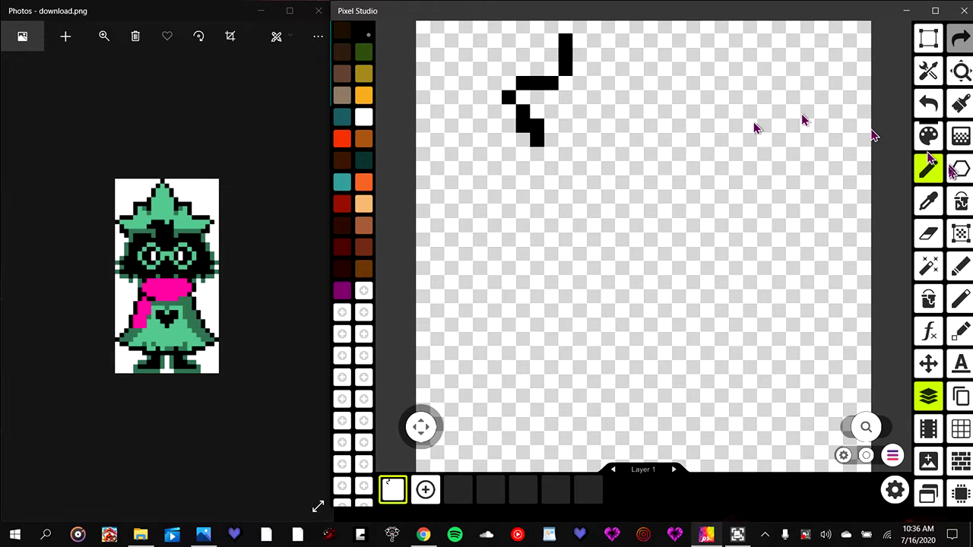
- Undo all the pencil strokes back to an empty canvas
left_click(928, 106)
left_click(928, 106)
left_click(928, 106)
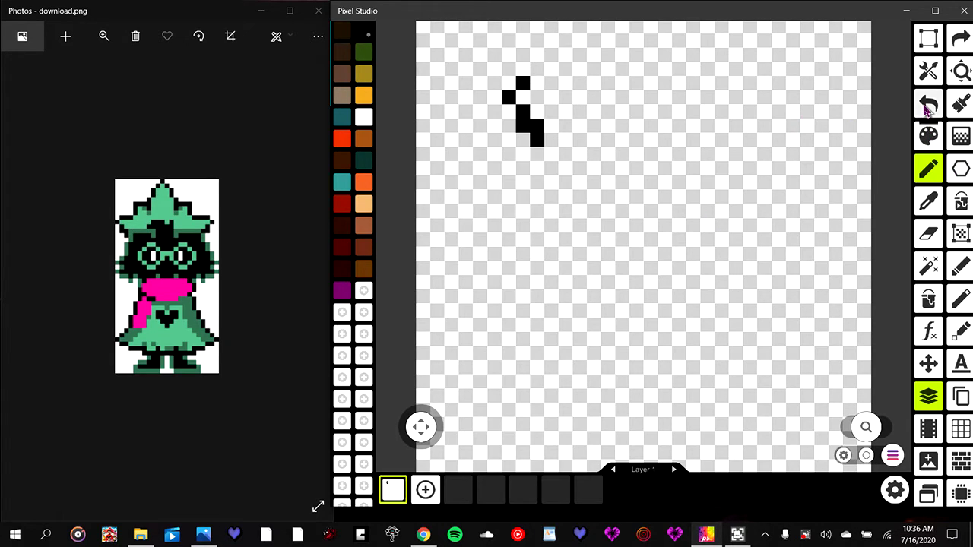
left_click(928, 107)
left_click(928, 106)
left_click(928, 107)
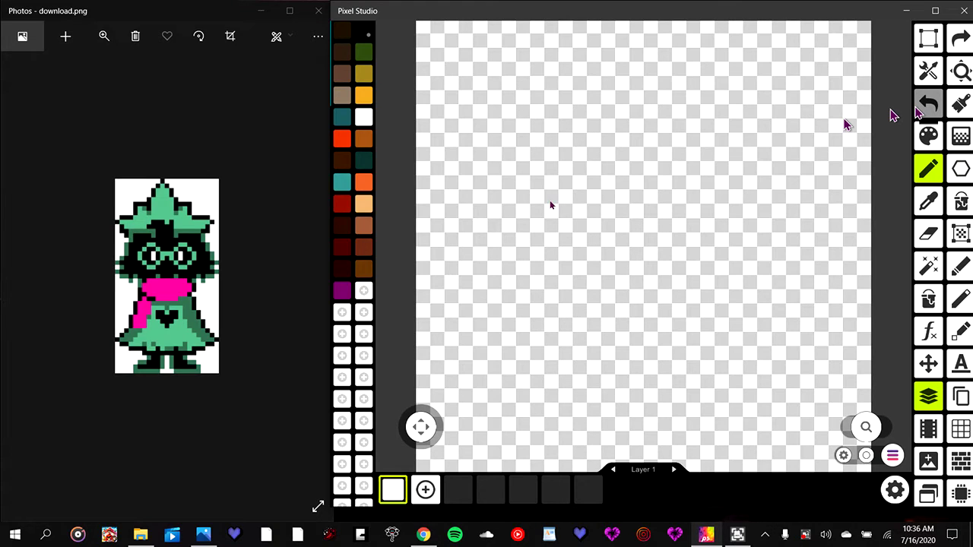
- Redraw the hat's left brim tip in black two pixels lower on the canvas, including its staircase lower edge
left_click(522, 114)
left_click(509, 125)
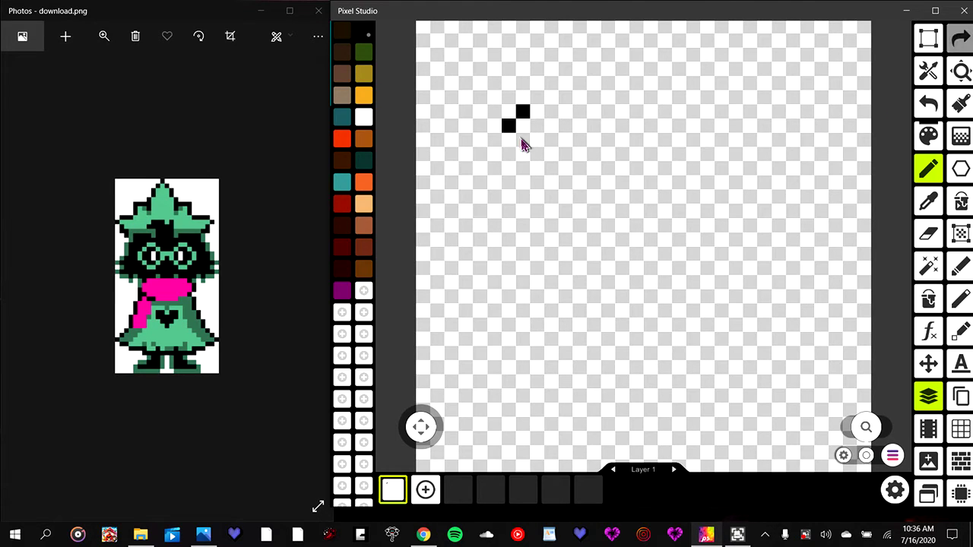
left_click(522, 141)
left_click(536, 154)
left_click(927, 102)
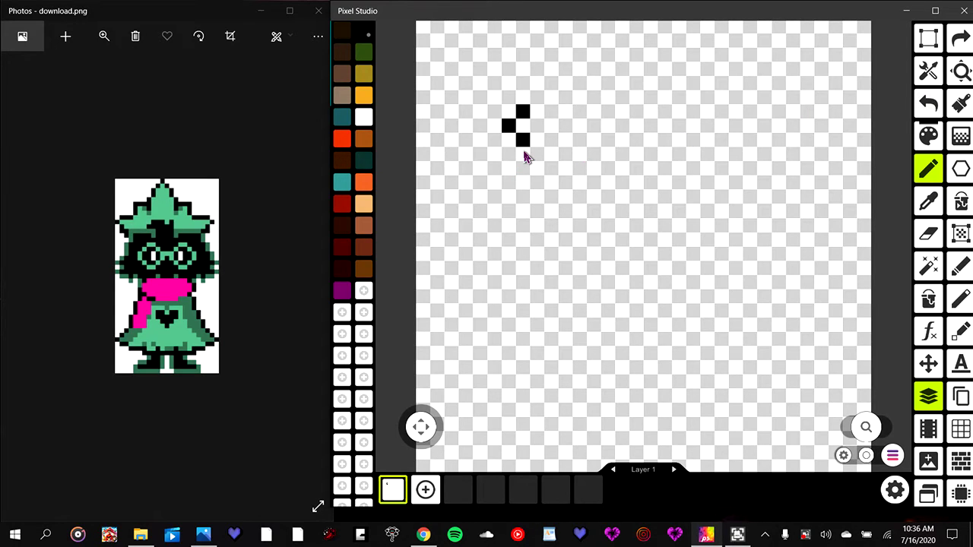
left_click(523, 156)
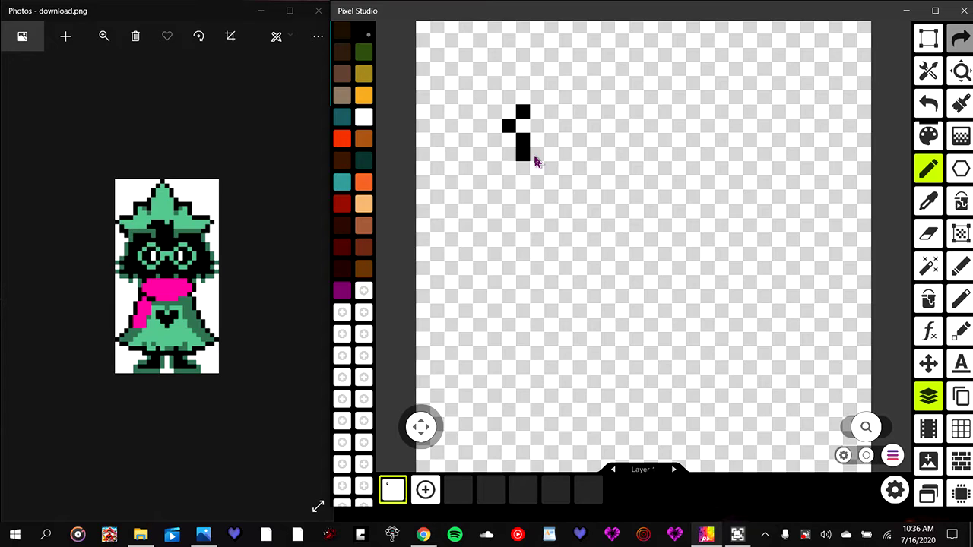
left_click_drag(534, 159, 539, 168)
- Extend the hat outline from the brim's upper edge up into the left-hand point and across its flat top to the notch
left_click_drag(537, 113, 556, 113)
left_click(565, 97)
left_click(566, 85)
left_click(565, 70)
left_click(579, 70)
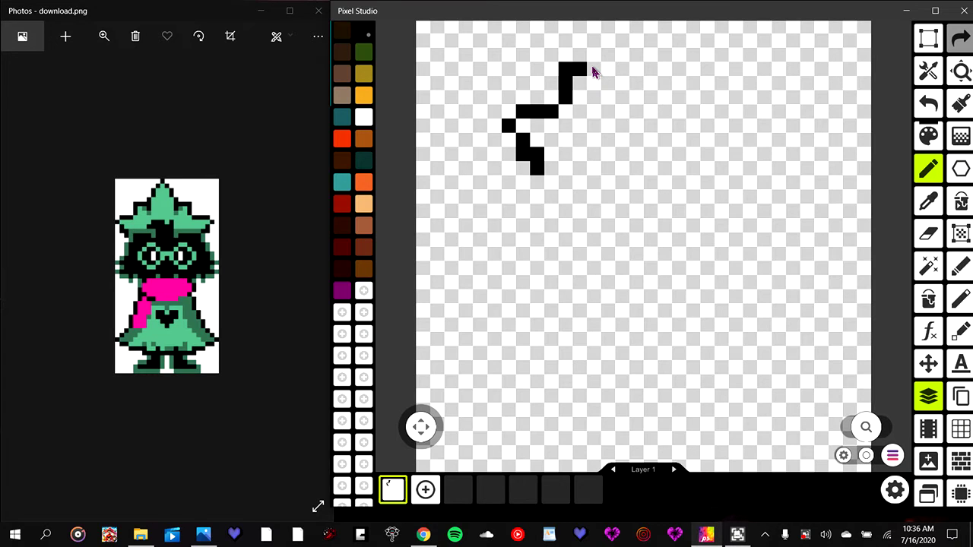
left_click(594, 71)
left_click(608, 82)
left_click(609, 69)
left_click(613, 57)
- Undo the entire second hat outline to clear the canvas
left_click(928, 103)
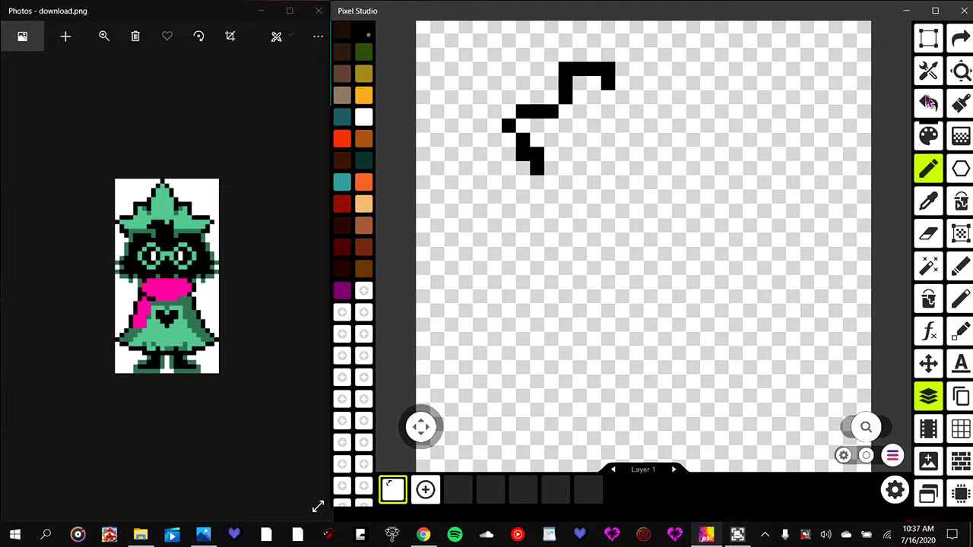
left_click(928, 102)
left_click(928, 103)
left_click(927, 102)
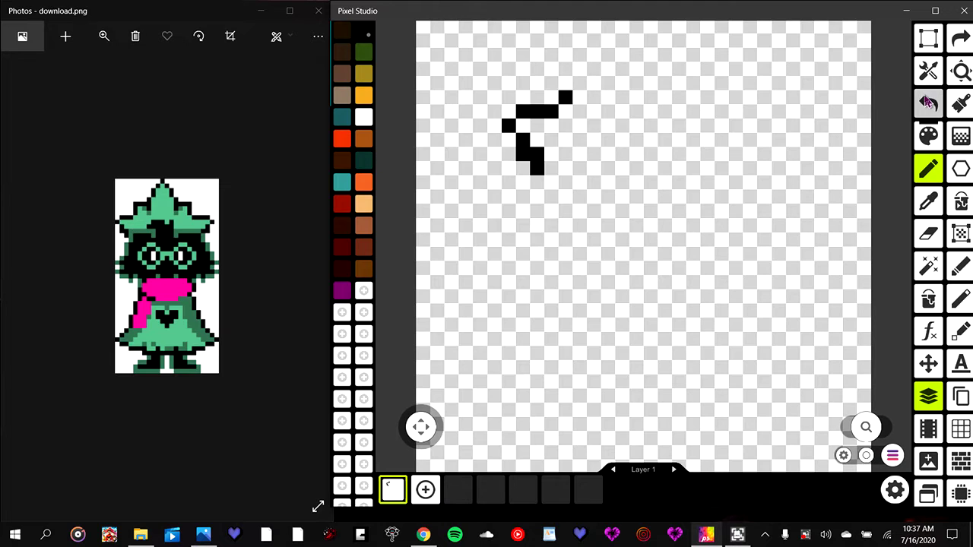
left_click(928, 102)
left_click(928, 102)
left_click(928, 103)
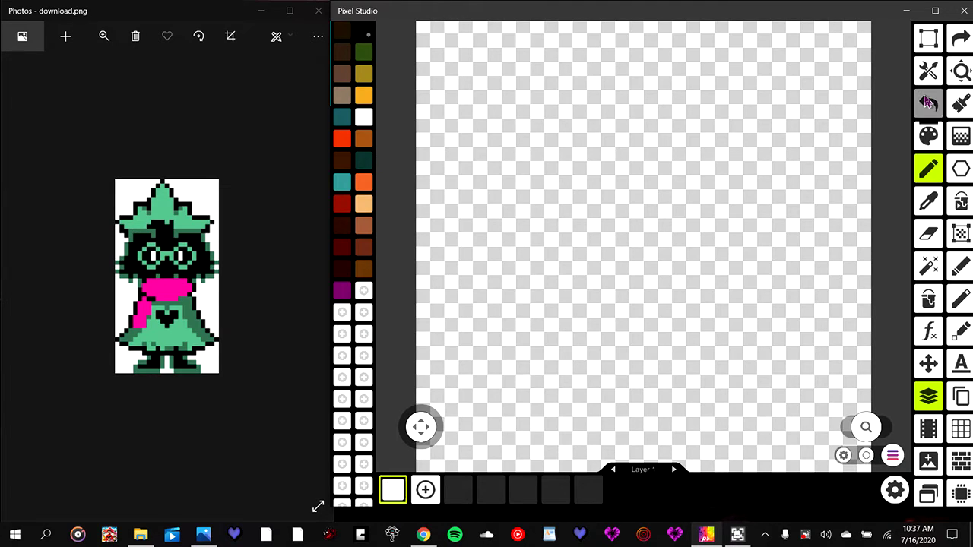
- Pencil the left brim tip again, one pixel further left and one lower, with its staircase lower edge
left_click(495, 142)
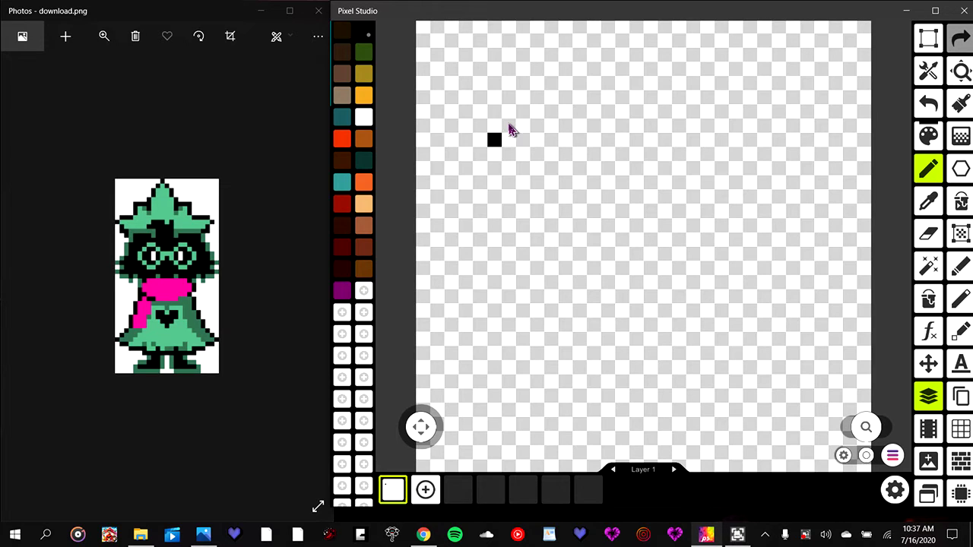
left_click(509, 127)
left_click(509, 155)
left_click(510, 169)
left_click(524, 169)
left_click(523, 183)
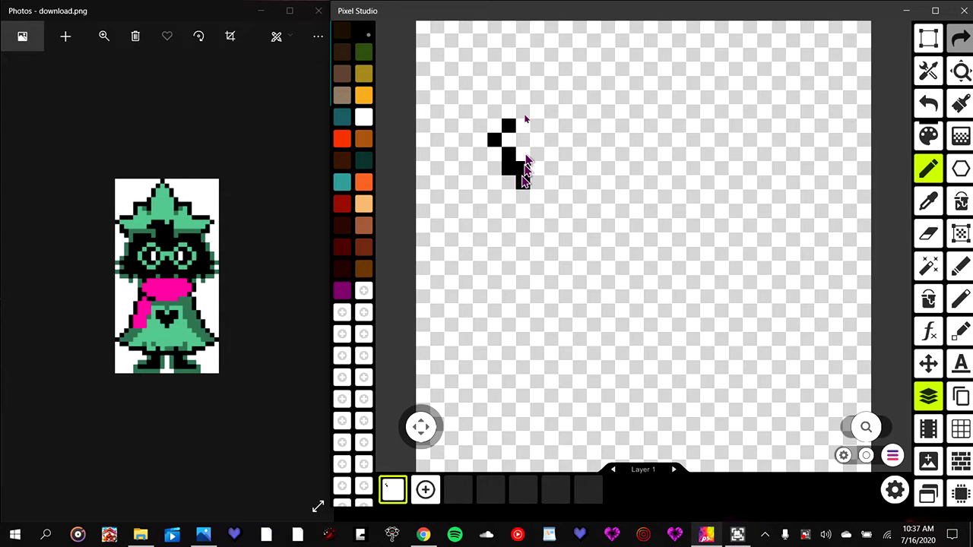
- Pencil the brim's upper edge, a three-pixel rise and two more pixels along the flat top of the left-hand point
left_click(524, 127)
left_click(538, 126)
left_click(551, 113)
left_click_drag(552, 97, 552, 83)
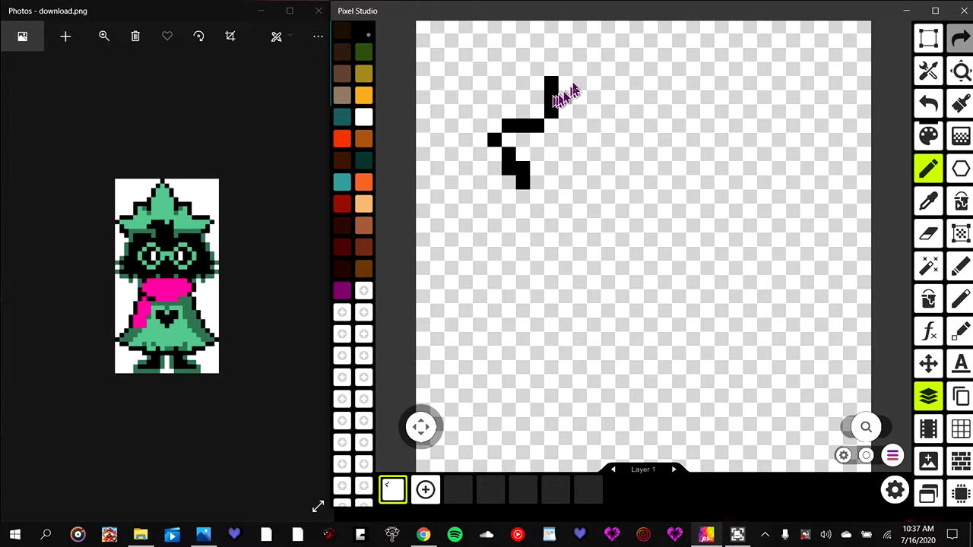
left_click(566, 84)
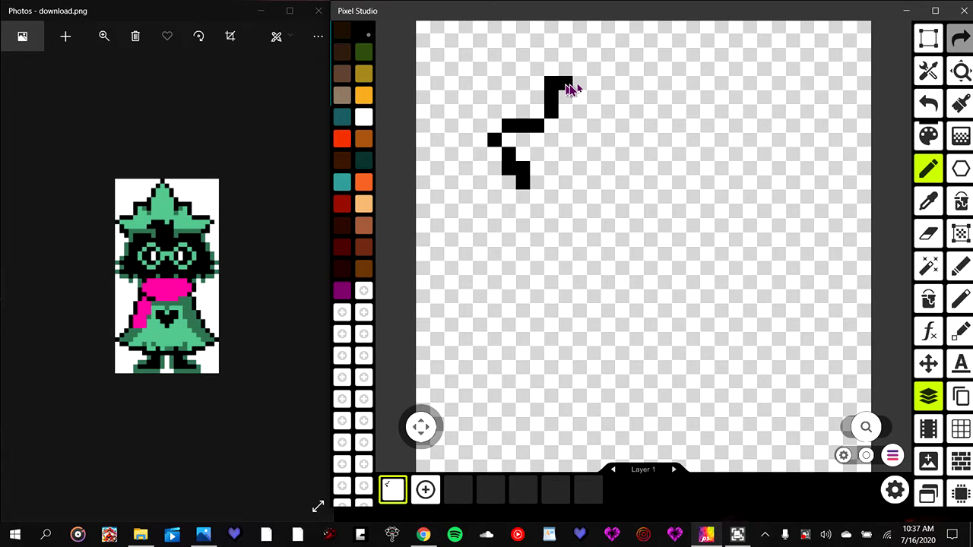
left_click(579, 84)
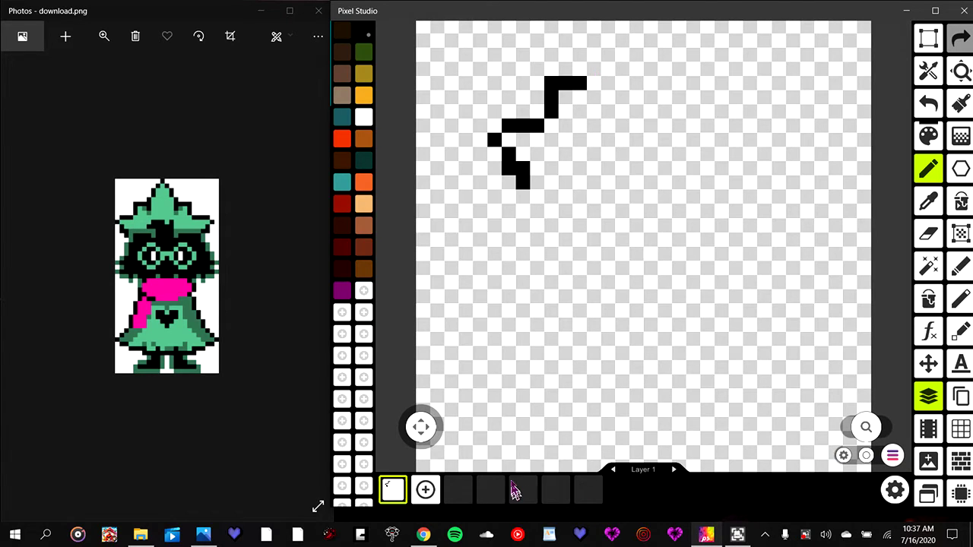
- Undo the third hat outline and the single trial pixel placed lower on the canvas
left_click(931, 109)
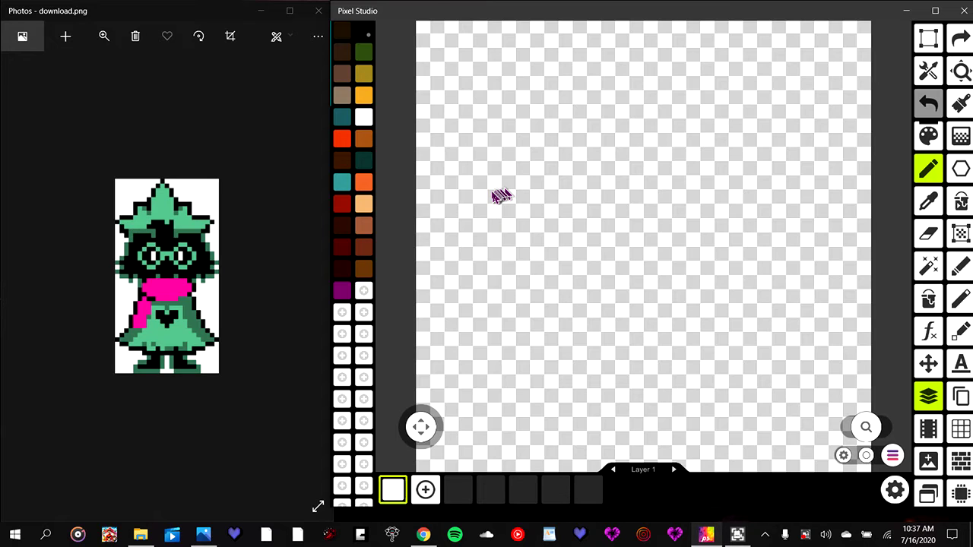
left_click(495, 197)
left_click(926, 106)
- Pencil the left brim tip in black lower and further left, with a four-pixel staircase as its lower edge
left_click(494, 168)
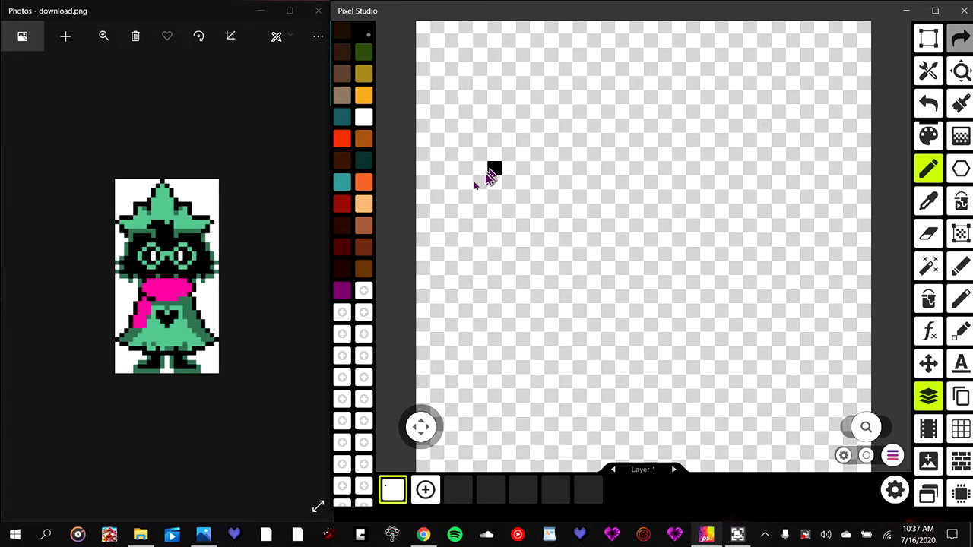
left_click(476, 183)
left_click(494, 197)
left_click(494, 211)
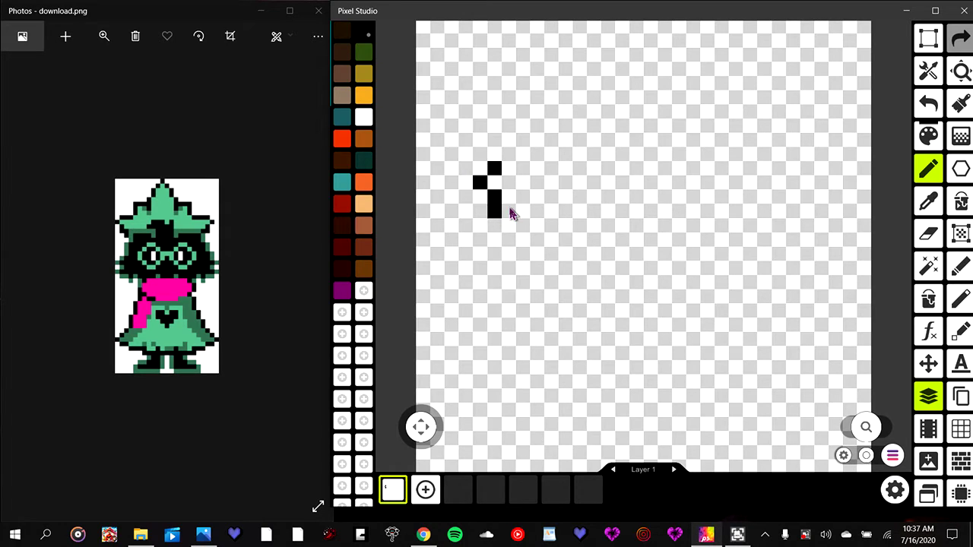
left_click(509, 211)
left_click(509, 225)
- Pencil the hat's left outline from the brim through the left-hand point and notch up to the central peak
left_click_drag(509, 165, 527, 170)
left_click(535, 153)
mouse_move(536, 146)
left_mouse_down()
mouse_move(536, 122)
mouse_move(566, 125)
left_mouse_up()
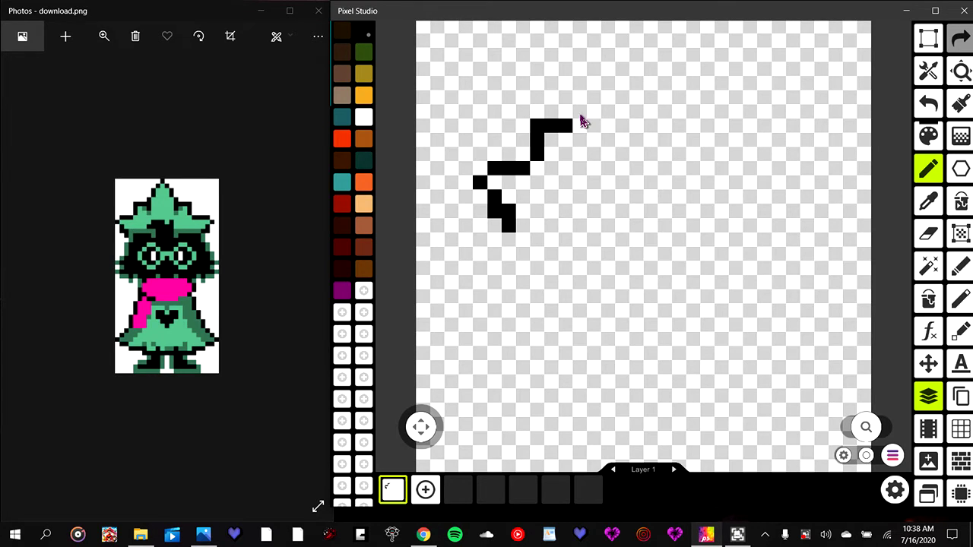
left_click(579, 113)
left_click_drag(580, 130, 583, 141)
left_click(595, 92)
left_click(596, 82)
left_click(608, 70)
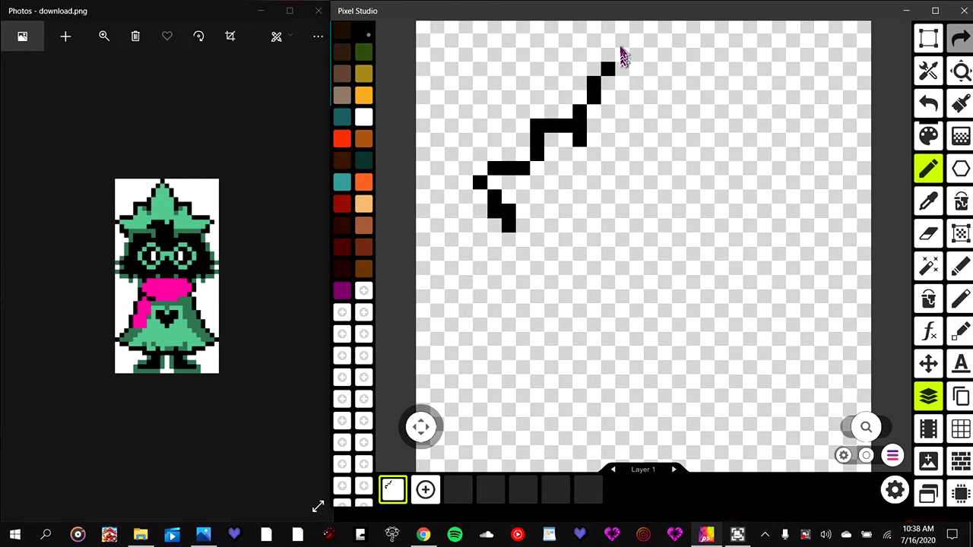
left_click(621, 55)
- Undo every stroke of the fourth hat outline until the canvas is blank
left_click(929, 103)
left_click(929, 103)
left_click(929, 103)
left_click(928, 103)
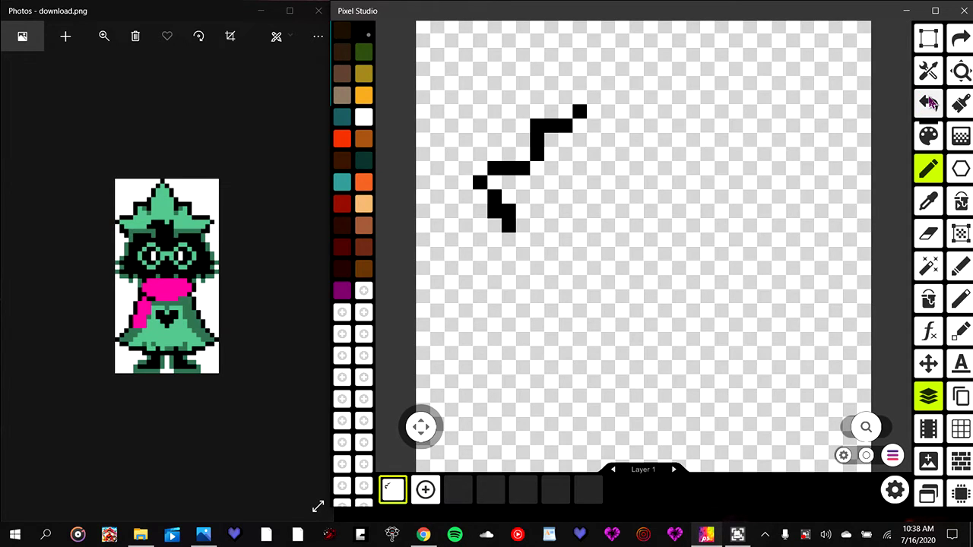
left_click(929, 102)
left_click(928, 103)
left_click(929, 102)
left_click(929, 103)
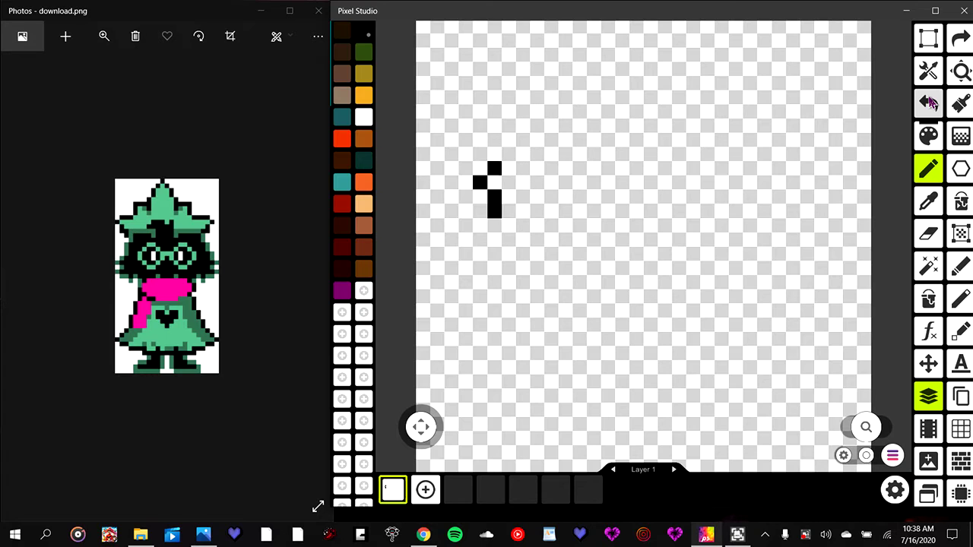
left_click(928, 103)
left_click(929, 102)
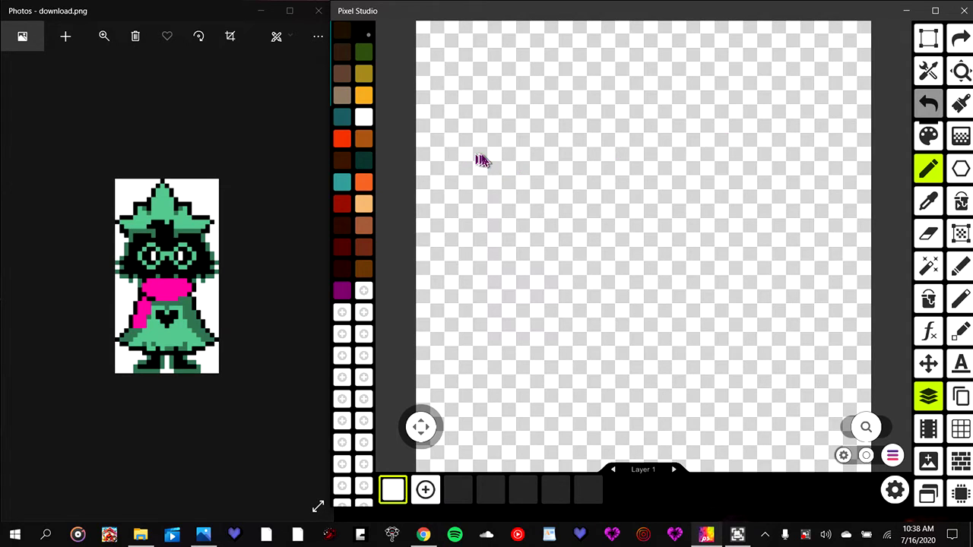
- Pencil the left brim tip two pixels higher than the last attempt, with the first three pixels of its lower edge
left_click_drag(481, 156, 494, 140)
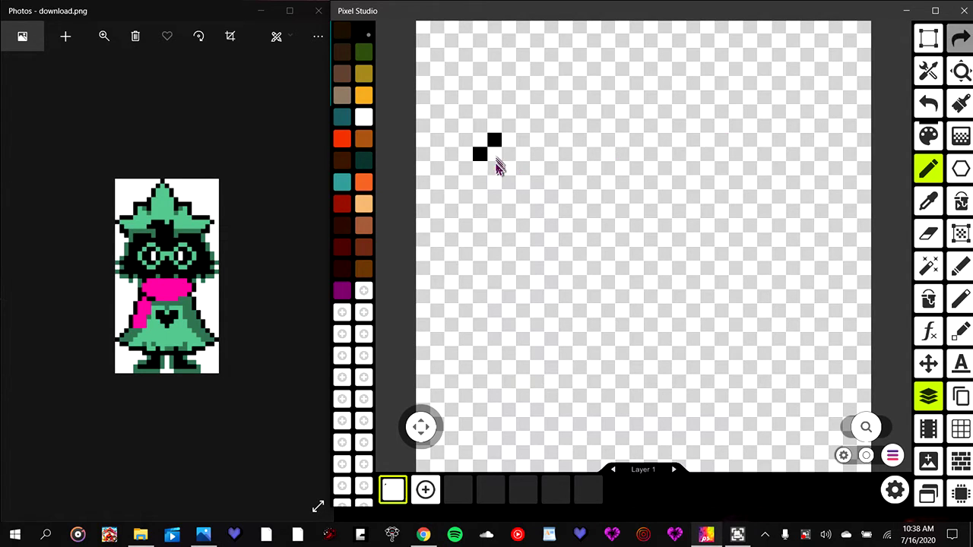
left_click(495, 167)
left_click_drag(495, 182, 509, 183)
- Add a second, empty layer and return to Layer 1
left_click(425, 489)
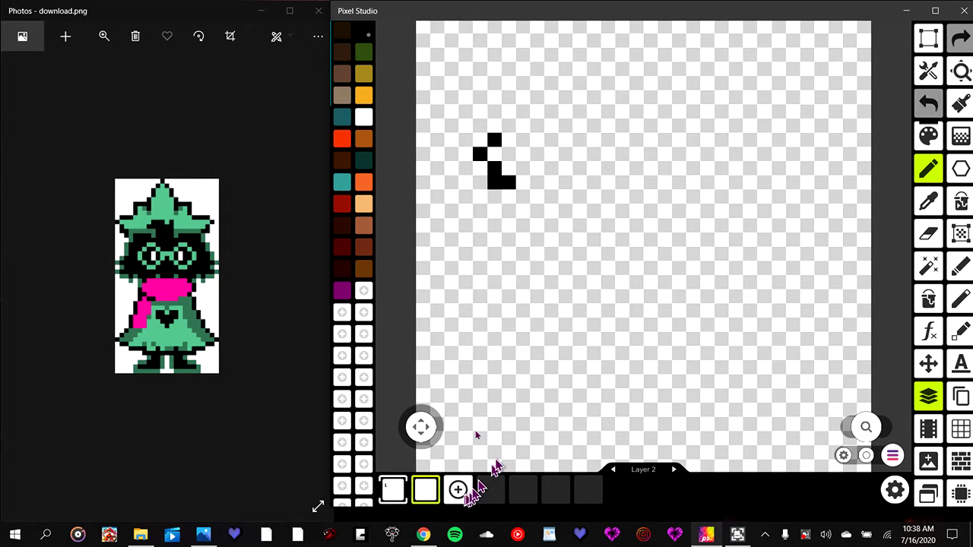
left_click(395, 493)
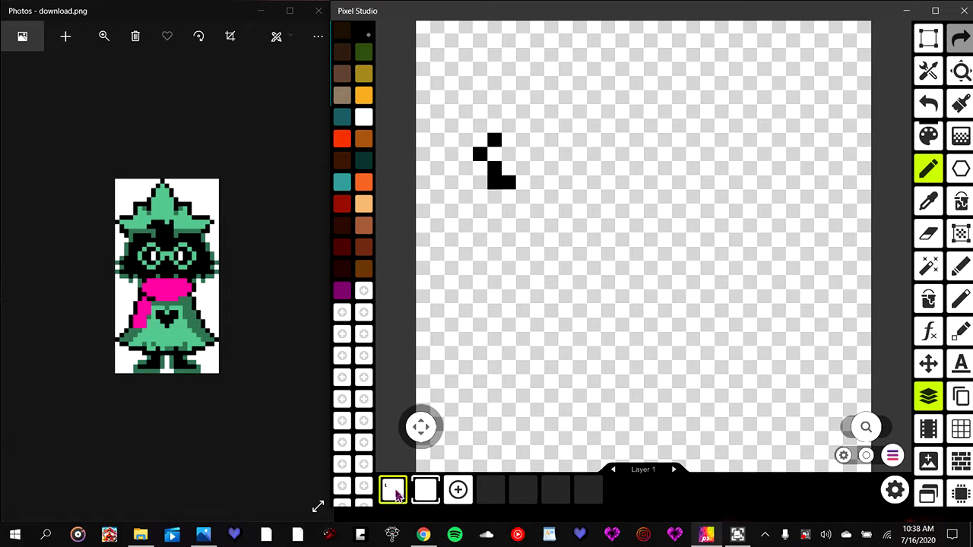
- Finish the brim tip's lower edge with one pixel, and pencil its upper edge rightward with a two-pixel rise
left_click(510, 197)
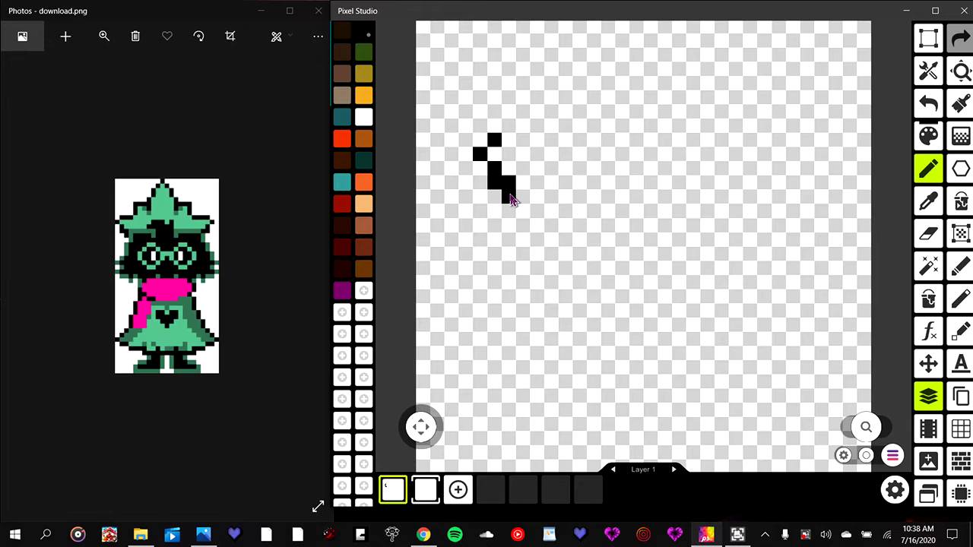
left_click(508, 141)
left_click(525, 143)
left_click(537, 125)
left_click(535, 112)
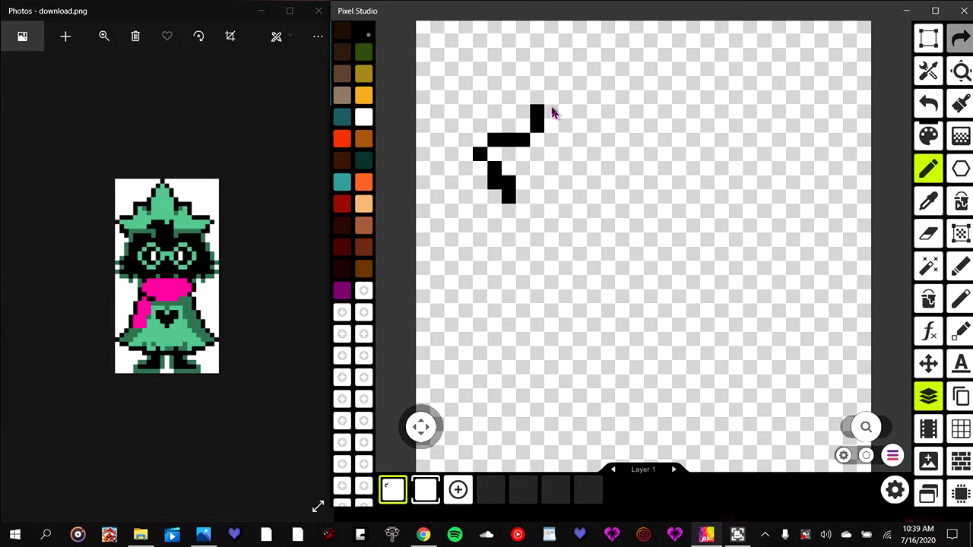
- Pencil the flat top of the hat's left-hand point and the three-pixel vertical notch at its right end
left_click(537, 98)
left_click(551, 98)
left_click(564, 98)
left_click(579, 84)
left_click(579, 112)
left_click(579, 97)
- Pencil the hat's central peak in black, up to the canvas's top edge and down a matching right slope
left_click(593, 69)
left_click(594, 55)
left_click(607, 40)
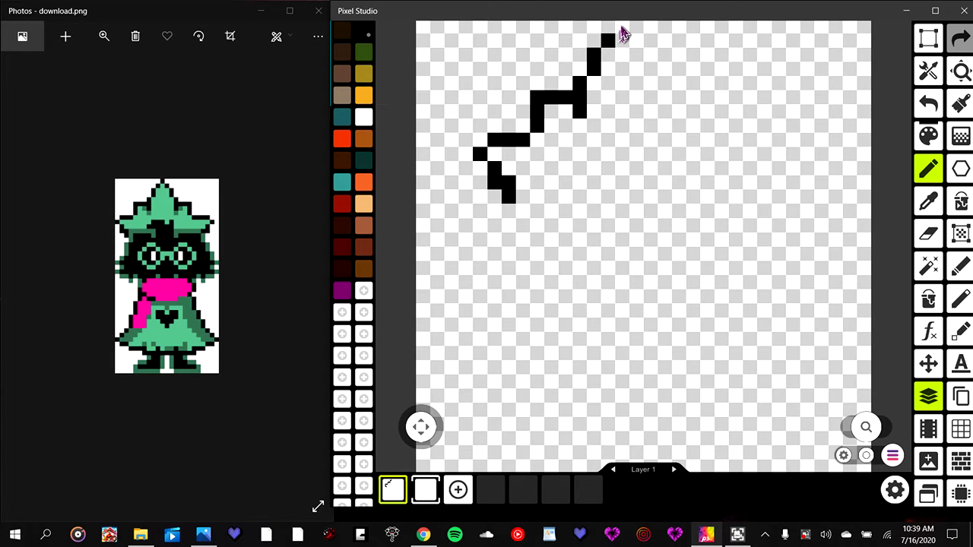
left_click(622, 29)
left_click(636, 42)
left_click_drag(648, 54, 651, 68)
left_click(664, 83)
left_click(665, 97)
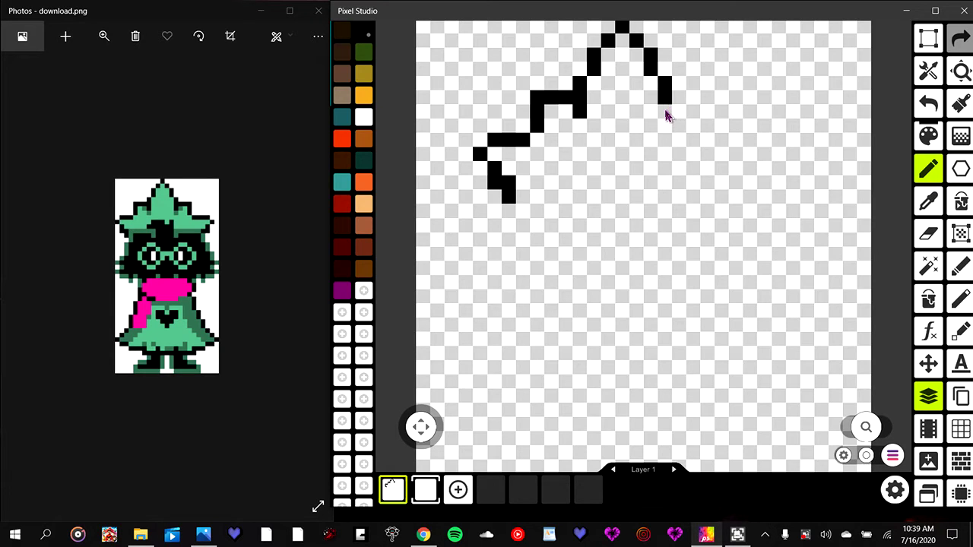
- Mirror the left-hand point by pencilling the right notch, its three-pixel flat top and the drop at its outer end
left_click(665, 112)
left_click(682, 99)
left_click(694, 100)
left_click(709, 104)
left_click(709, 112)
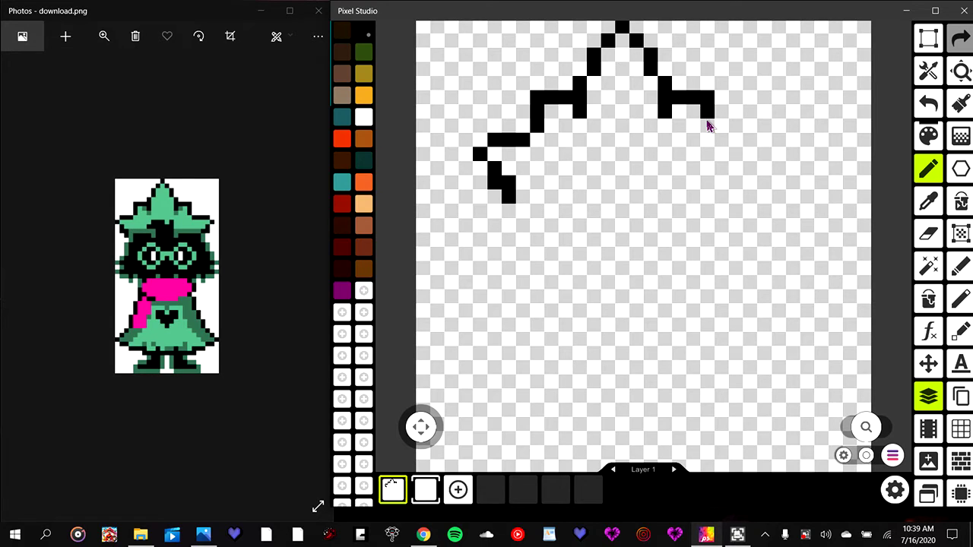
left_click(707, 125)
- Pencil the right brim's four-pixel upper edge, its outer tip pixel and the three pixels turning back underneath
left_click(722, 139)
left_click(735, 140)
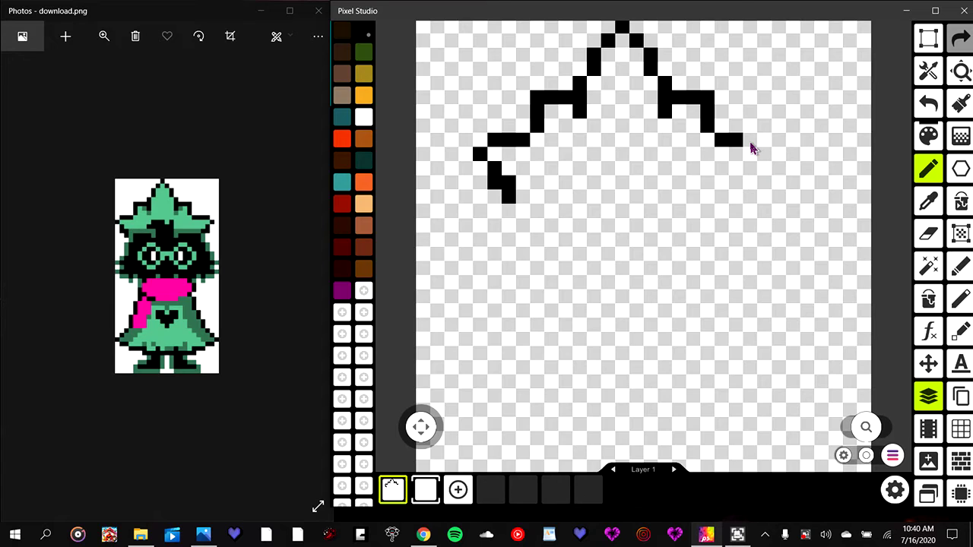
left_click(751, 144)
left_click(765, 145)
left_click(780, 153)
left_click(764, 168)
left_click(765, 183)
left_click(750, 182)
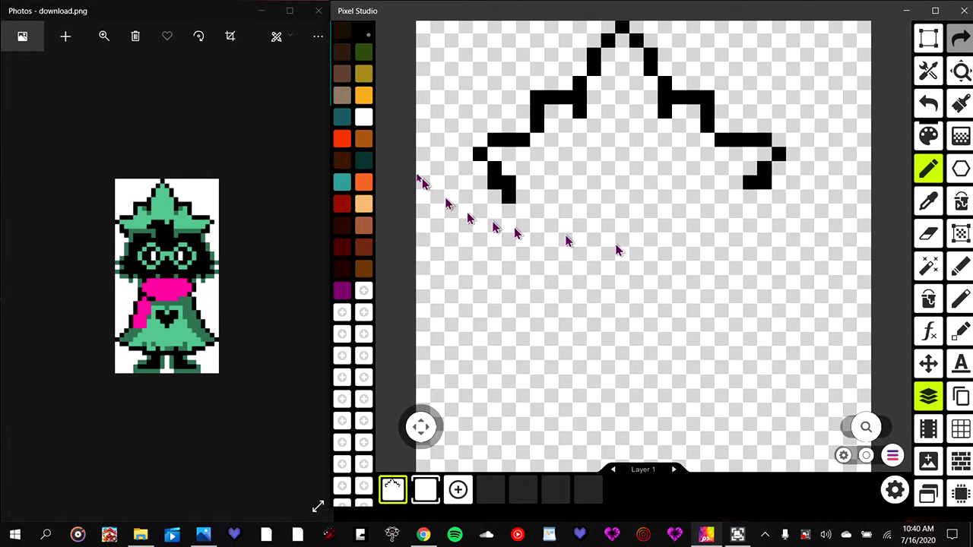
- Add a magenta swatch, B00098FF, to the next empty palette slot
left_click(361, 294)
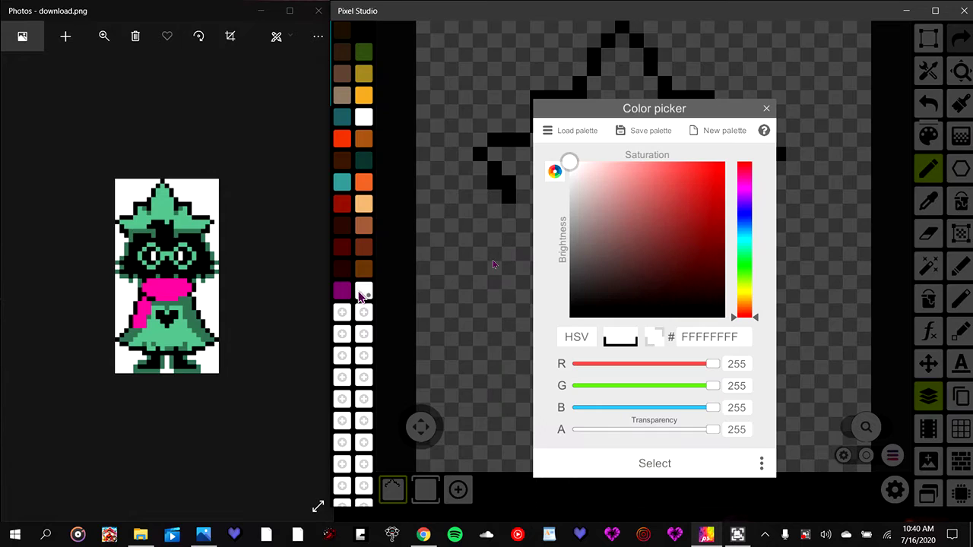
left_click(744, 184)
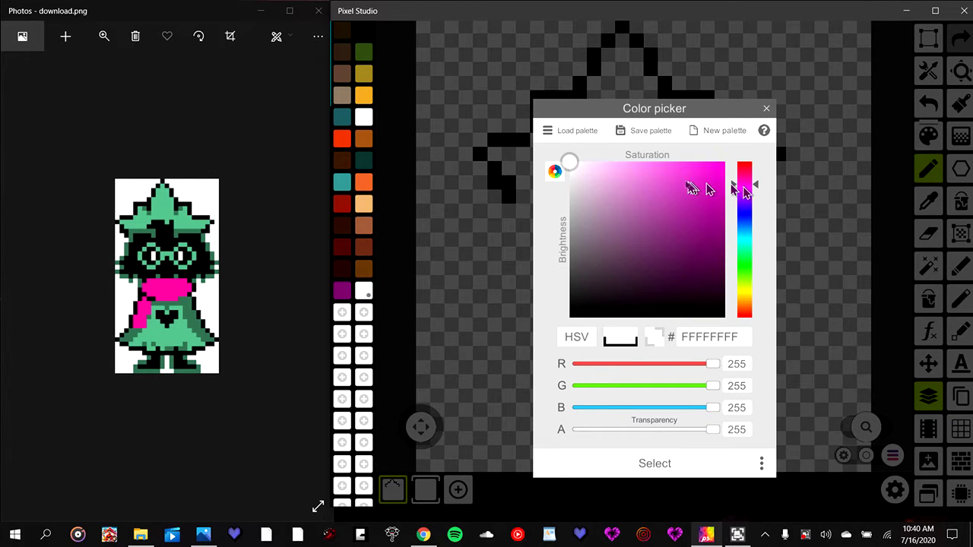
mouse_move(690, 187)
left_mouse_down()
mouse_move(728, 157)
mouse_move(749, 155)
left_mouse_up()
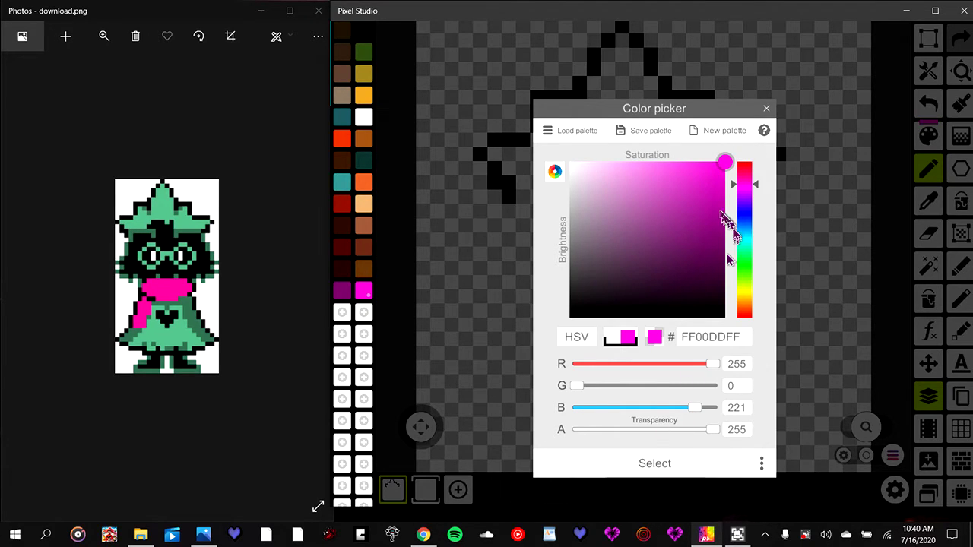
mouse_move(723, 217)
left_mouse_down()
mouse_move(730, 253)
mouse_move(740, 213)
left_mouse_up()
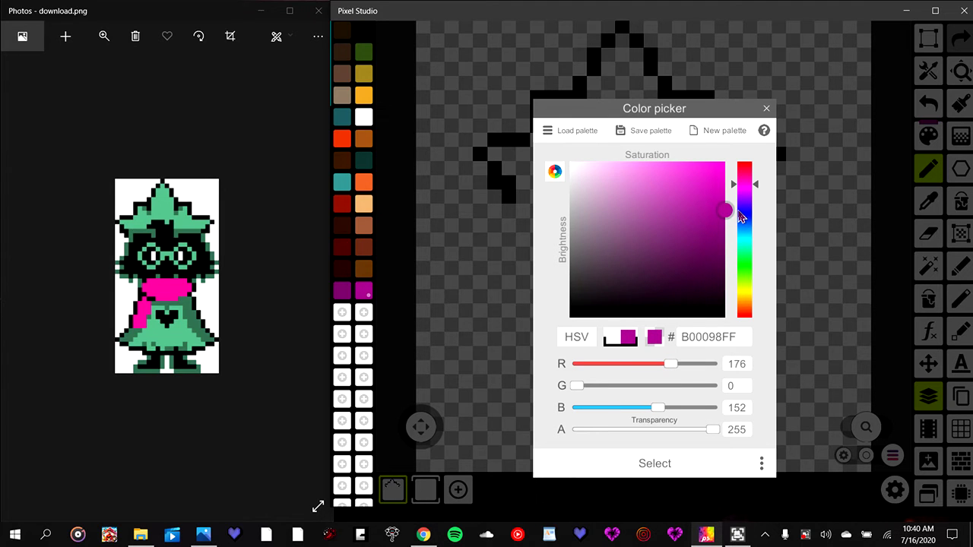
left_click(650, 468)
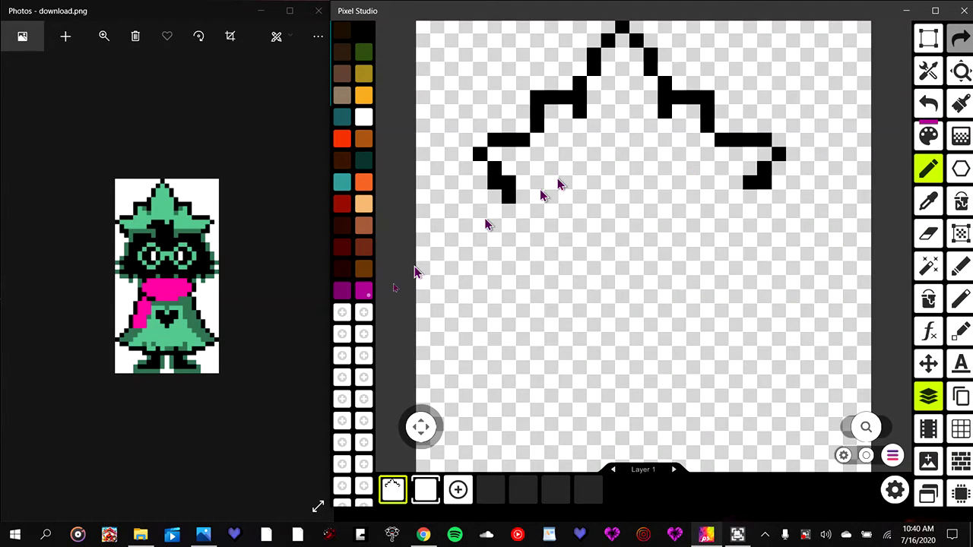
- Pencil the right brim's underside in the new magenta: six pixels inward from the black edge and one pixel below the inner end
left_click(365, 295)
left_click(718, 184)
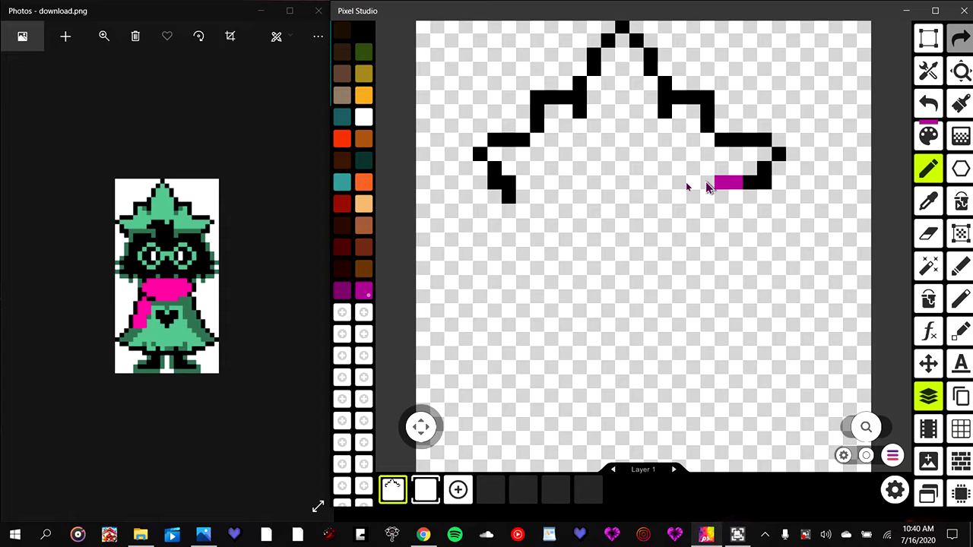
left_click_drag(690, 184, 660, 185)
left_click(667, 197)
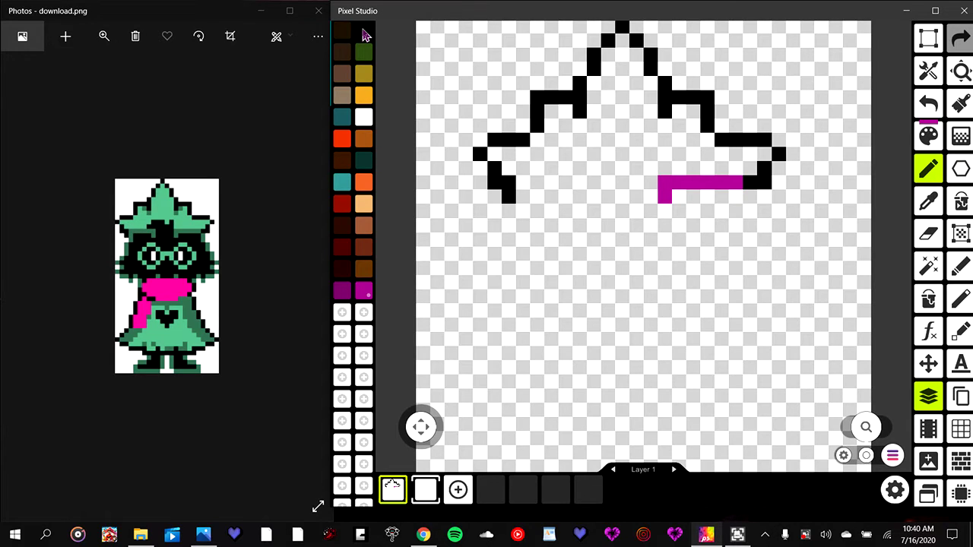
- Pencil two pixels just inside the left brim's outer black edge, recolouring them from magenta to dark purple
left_click(364, 32)
left_click(363, 293)
left_click_drag(507, 169, 527, 174)
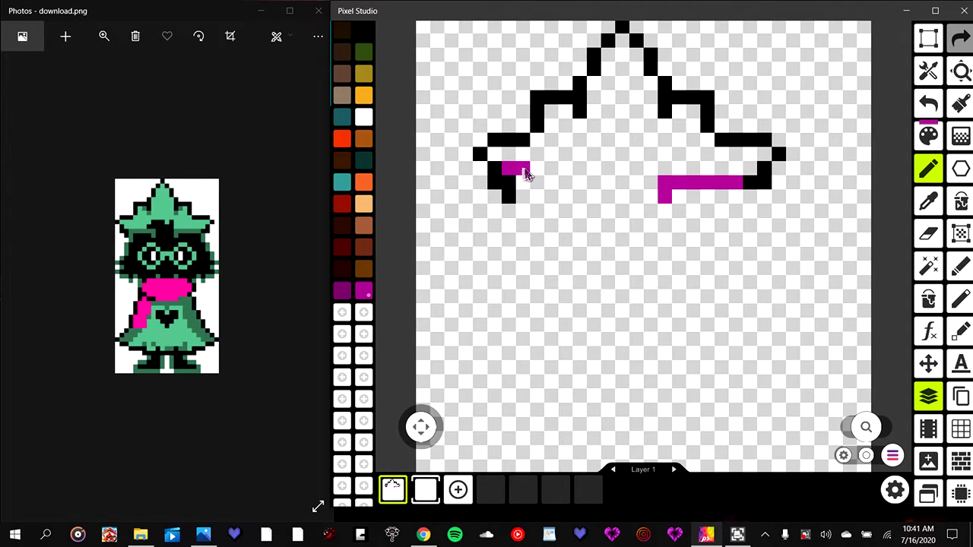
left_click(365, 293)
left_click_drag(511, 173, 528, 174)
left_click(350, 291)
left_click(509, 168)
- Pencil the left brim's underside in magenta, with one pixel dropping at its outer end and two stepping up at its inner end
left_click(365, 295)
left_click(367, 298)
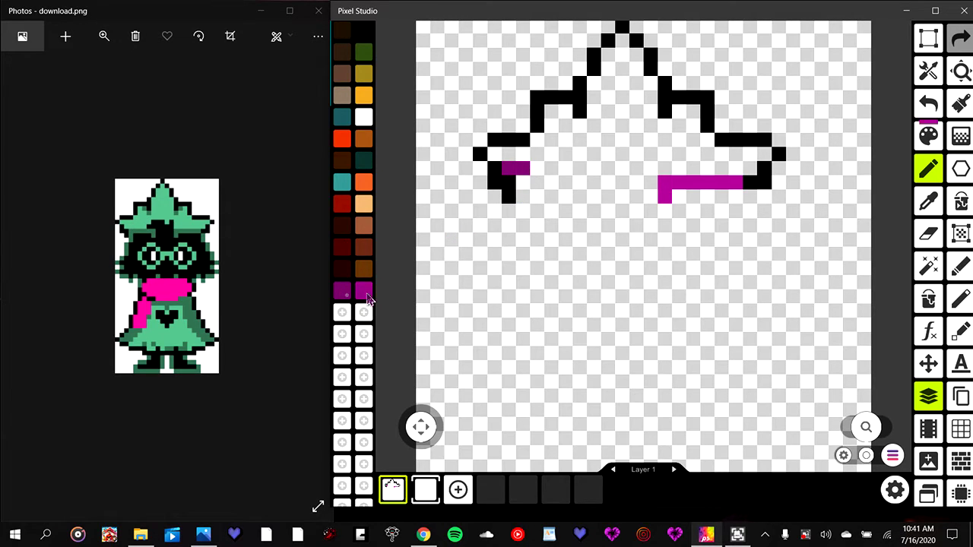
left_click(523, 186)
left_click(523, 198)
left_click(538, 185)
left_click_drag(538, 184, 582, 181)
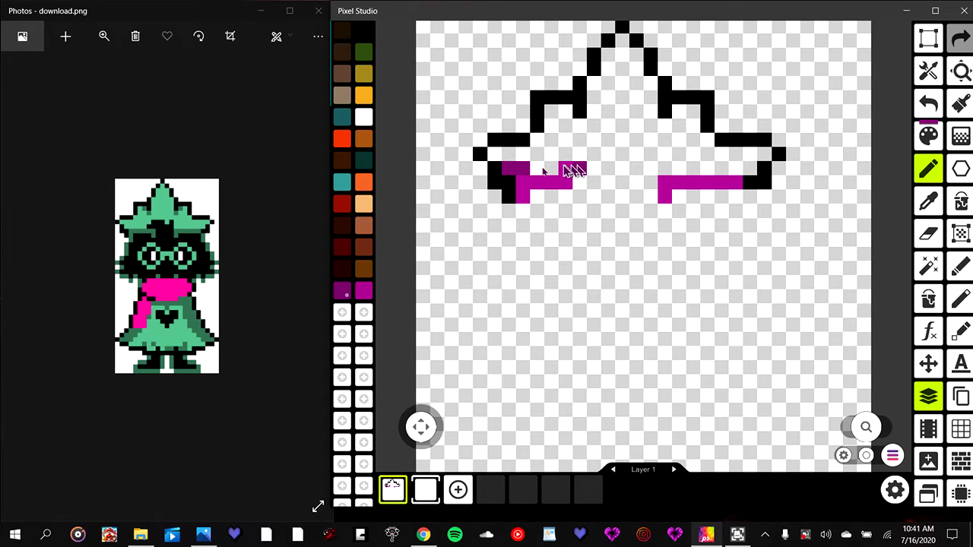
- Fill the left brim and left-hand point with dark purple, and redraw the point's flat top in black
left_click_drag(574, 171, 507, 158)
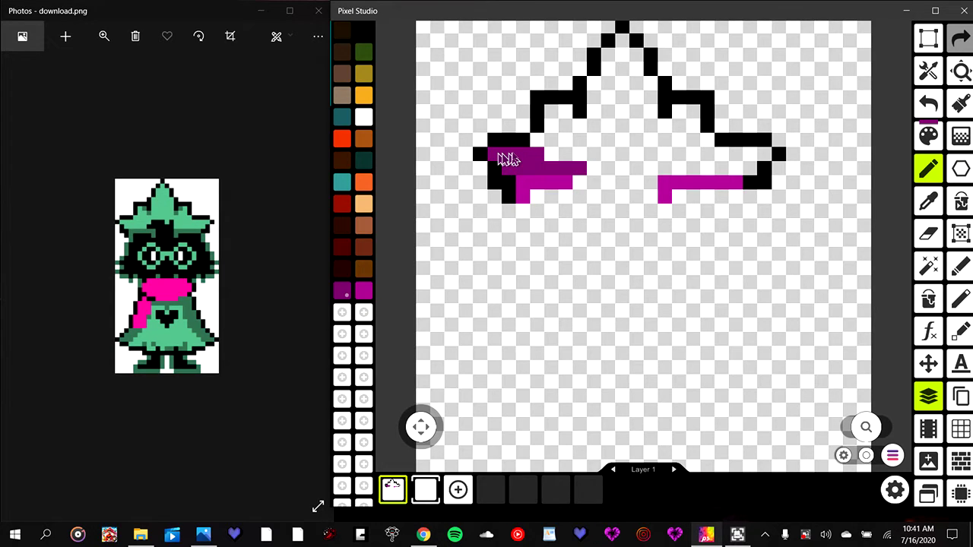
left_click_drag(503, 158, 570, 111)
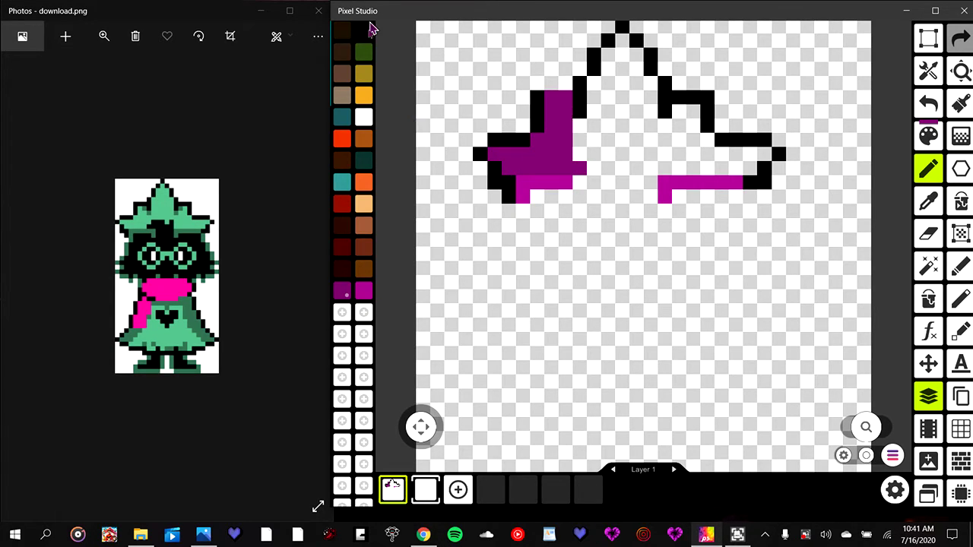
left_click(366, 33)
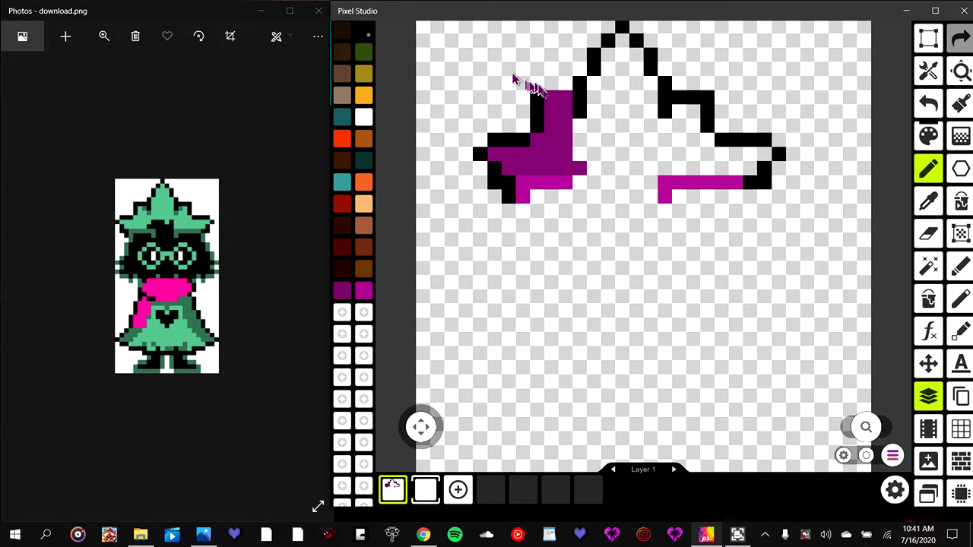
left_click_drag(533, 98, 568, 97)
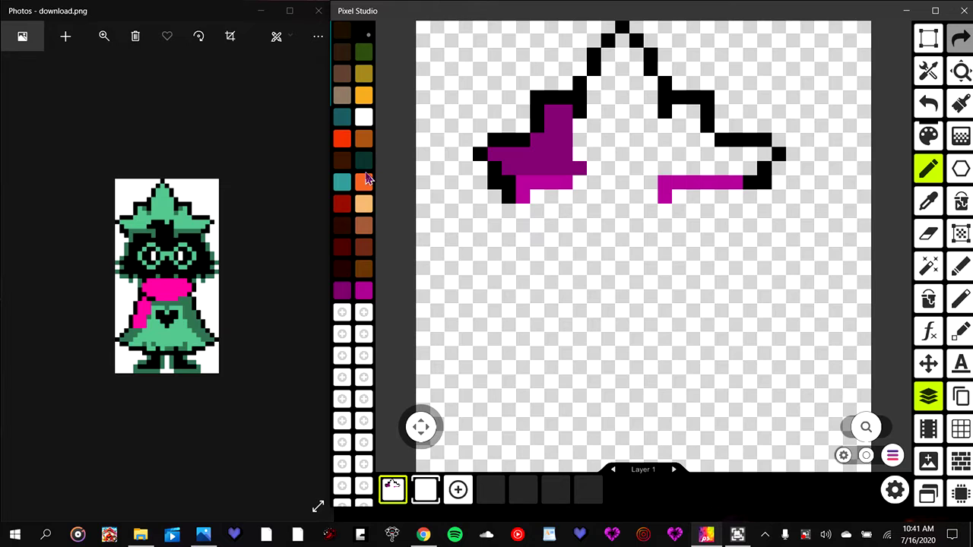
- Pencil two diagonal magenta shading pixels beside the lower end of each black notch, left and right of the central peak
left_click(366, 294)
left_click(565, 112)
left_click(576, 125)
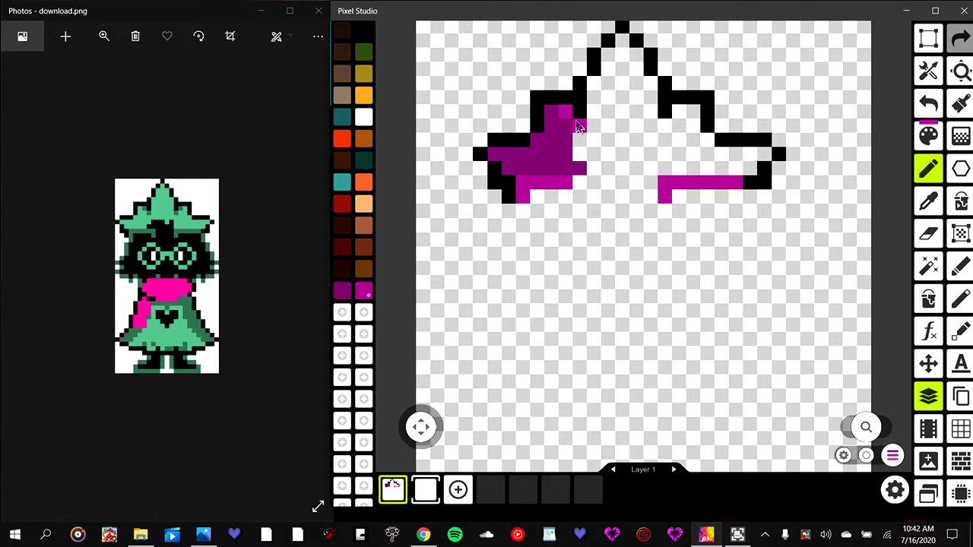
left_click(678, 112)
left_click(664, 125)
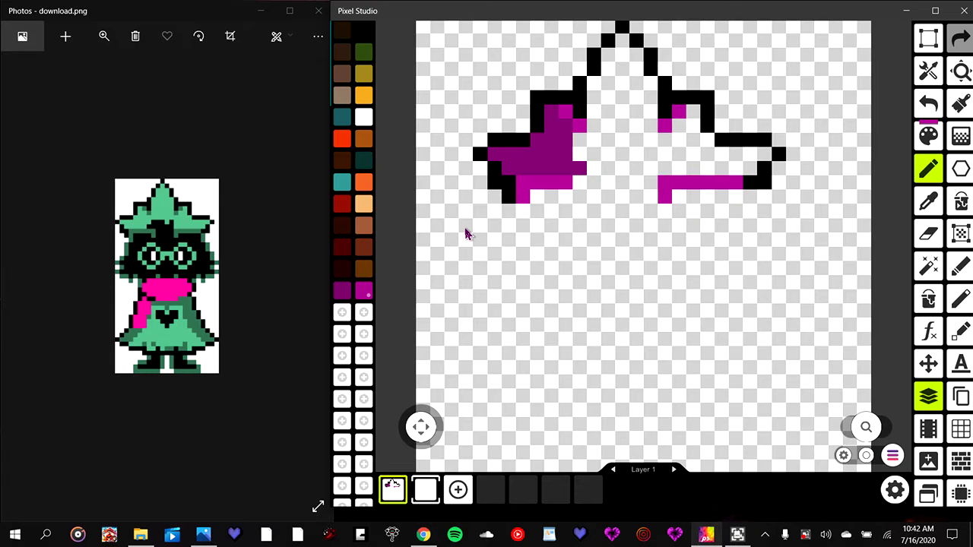
- Fill the hat's central peak, right-hand point and right brim with dark purple
left_click(344, 295)
mouse_move(579, 148)
left_mouse_down()
mouse_move(623, 57)
mouse_move(637, 74)
left_mouse_up()
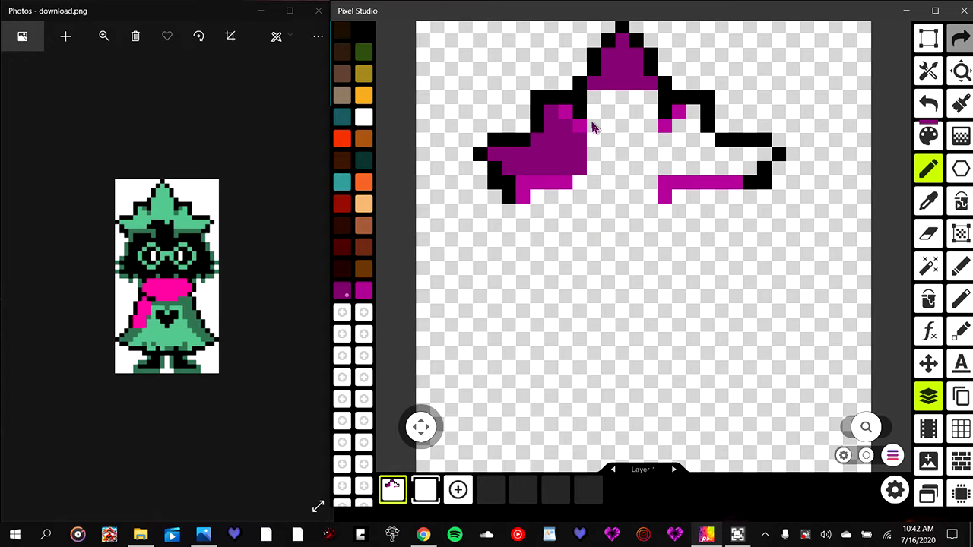
mouse_move(595, 128)
left_mouse_down()
mouse_move(745, 165)
mouse_move(758, 159)
left_mouse_up()
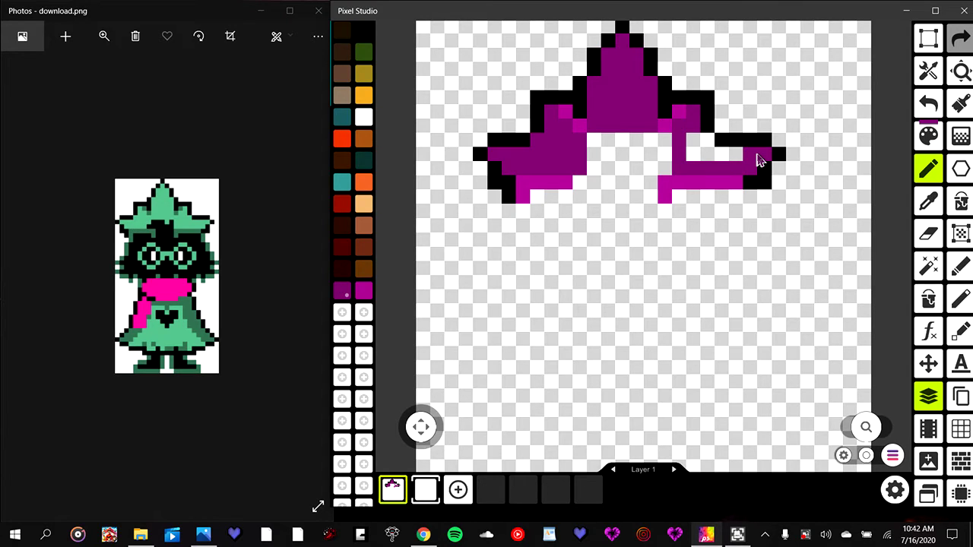
left_click_drag(758, 160, 687, 159)
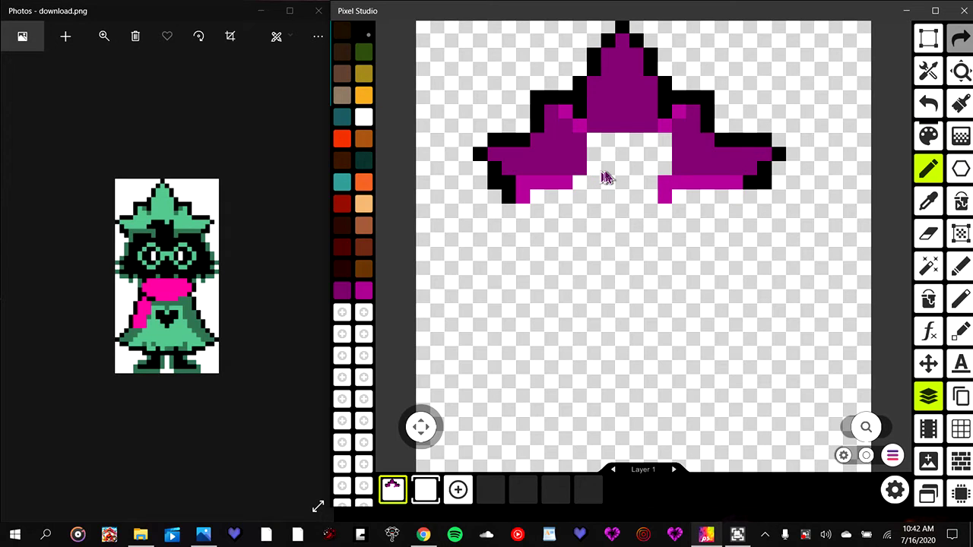
- Extend the left brim's magenta underside inward and drop one magenta pixel at its inner end
left_click(365, 293)
left_click(593, 183)
left_click(595, 196)
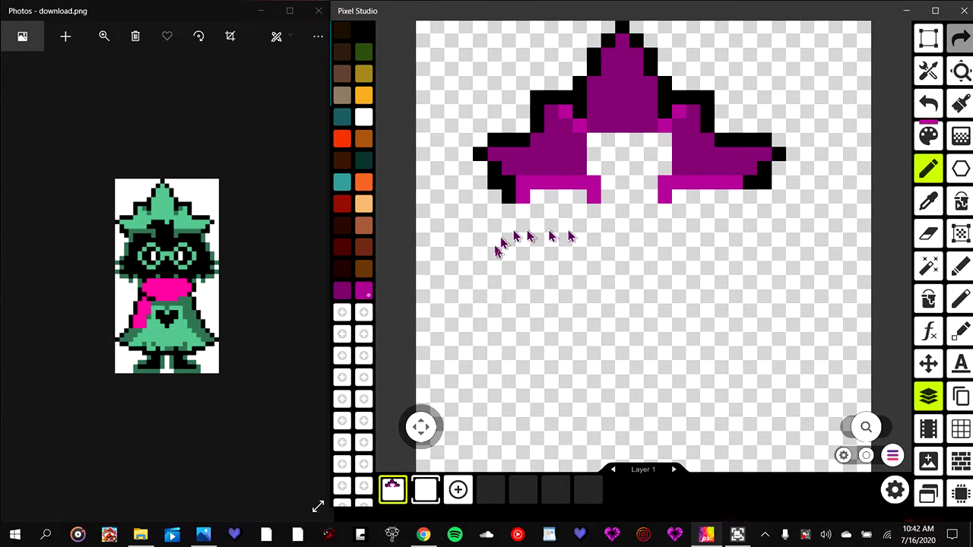
- Pencil the first black hair pixels in the gap under the hat: a three-pixel row, one pixel at its left and two beside the right brim
left_click(370, 35)
left_click(607, 157)
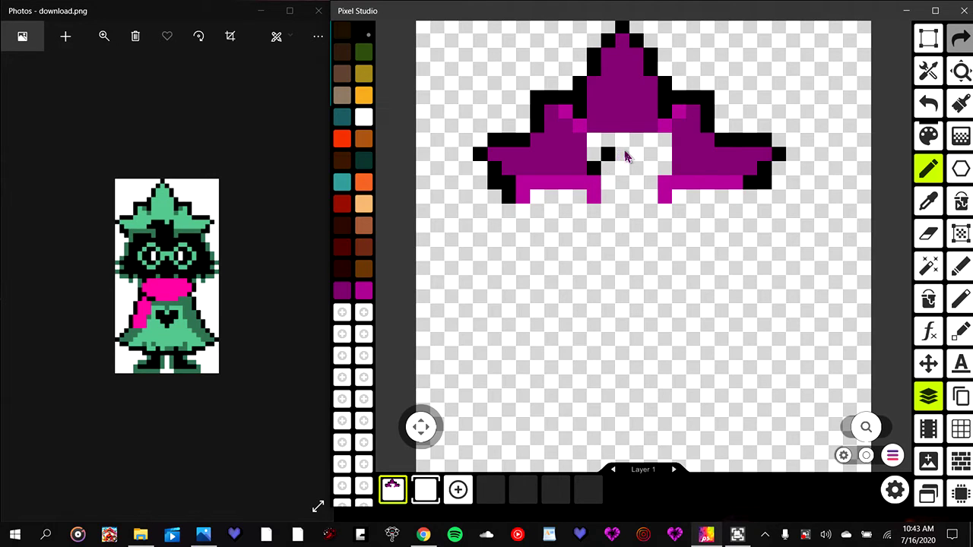
left_click_drag(624, 156, 637, 159)
left_click(589, 168)
left_click_drag(653, 198, 651, 188)
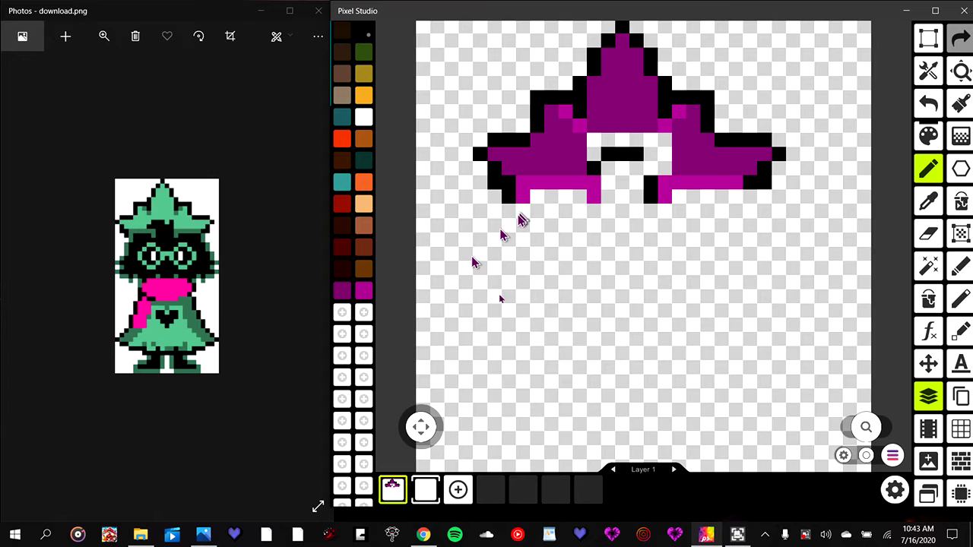
- Undo the black hair pixels, the dark purple fills and the left brim's shading, back to the right brim's magenta underside
left_click(928, 106)
left_click(928, 107)
left_click(928, 107)
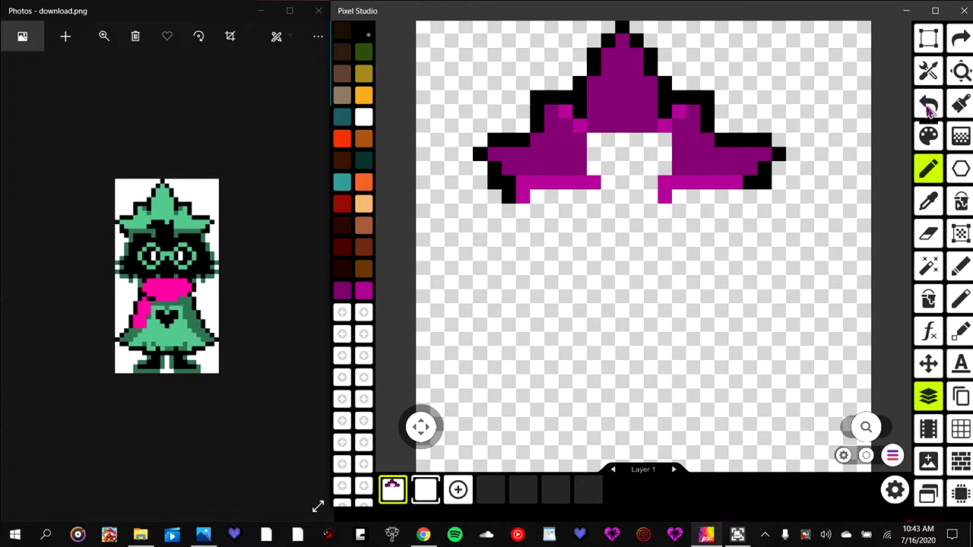
left_click(927, 107)
left_click(927, 106)
left_click(928, 106)
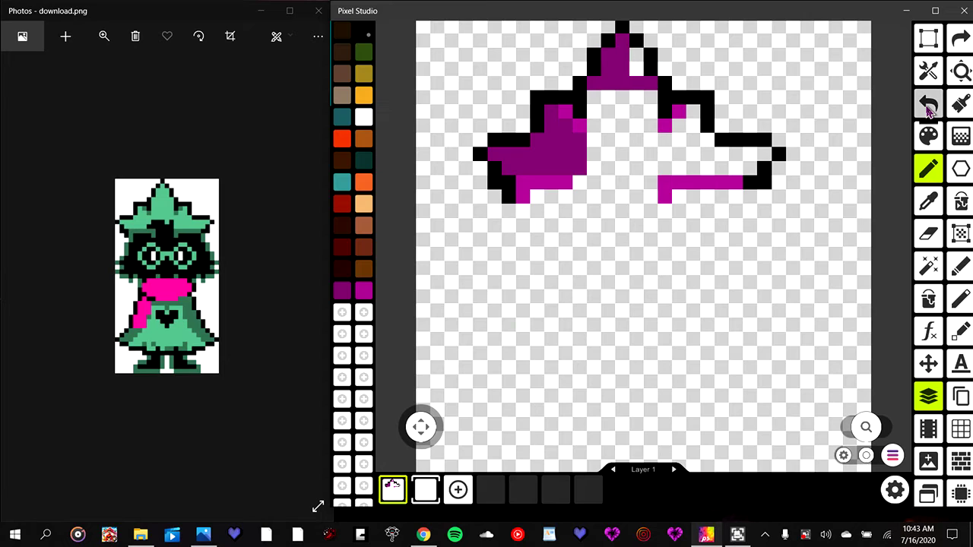
left_click(928, 106)
left_click(928, 106)
left_click(928, 106)
left_click(928, 107)
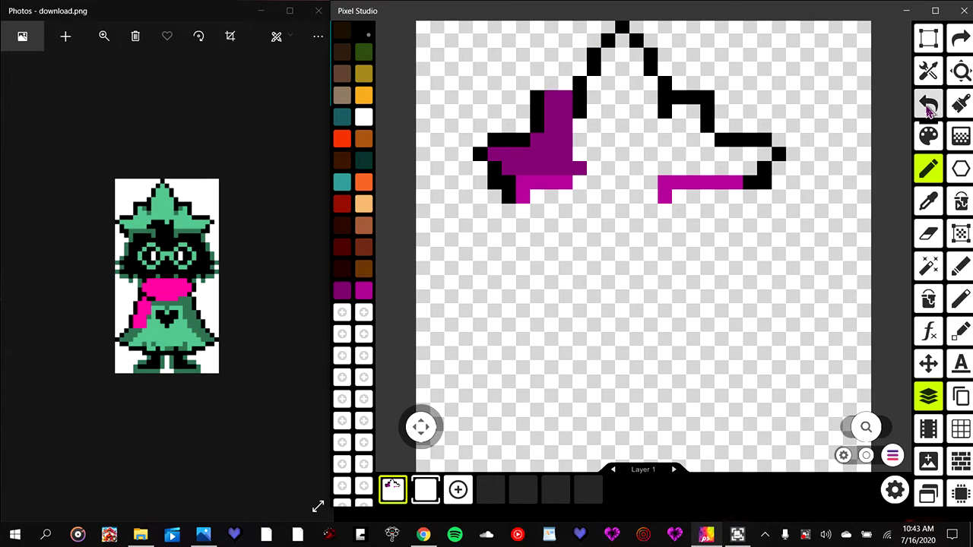
left_click(928, 106)
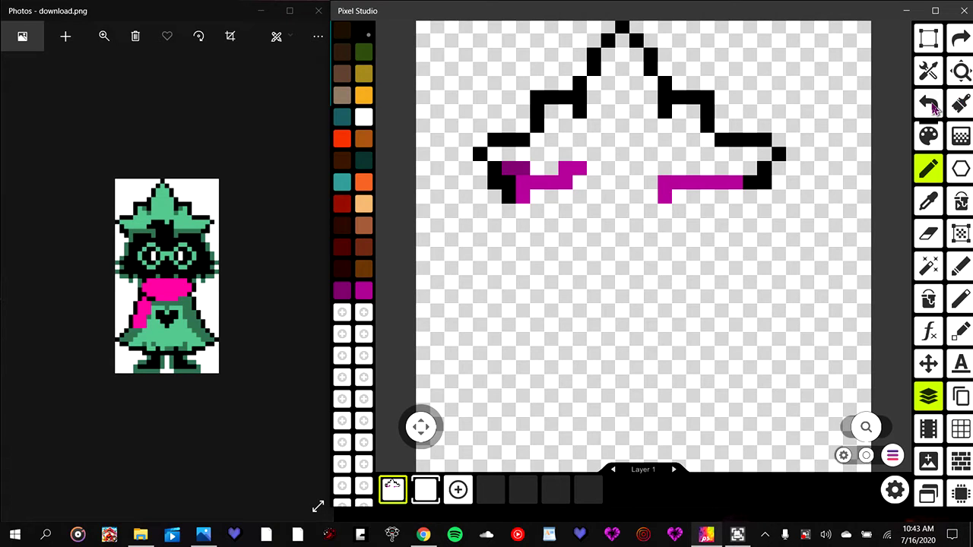
left_click(932, 108)
left_click(932, 108)
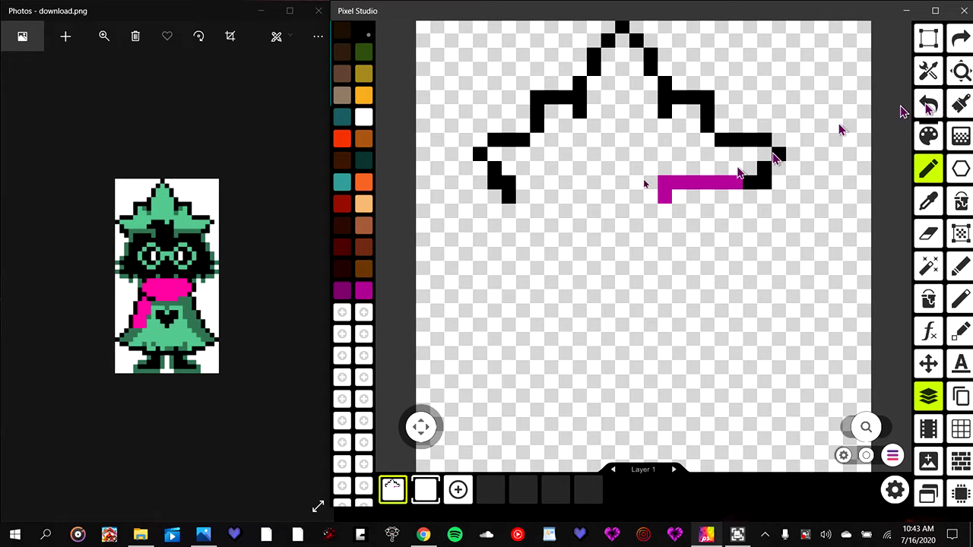
- Pencil one black pixel beside the lowest magenta pixel at the right brim's inner end
left_click(652, 196)
- Try extending the black pixel at the right brim's inner end upward by four more pixels
left_click(651, 184)
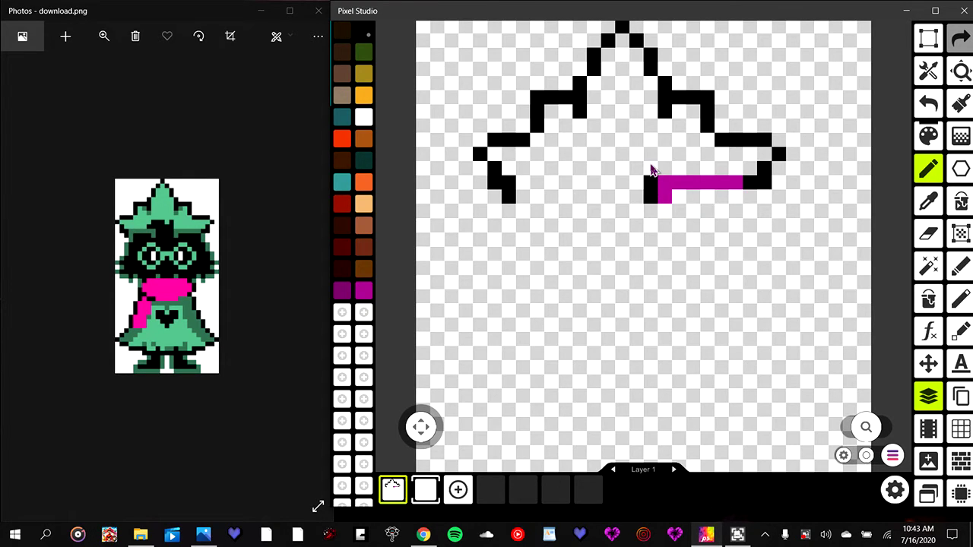
left_click(651, 169)
left_click(651, 155)
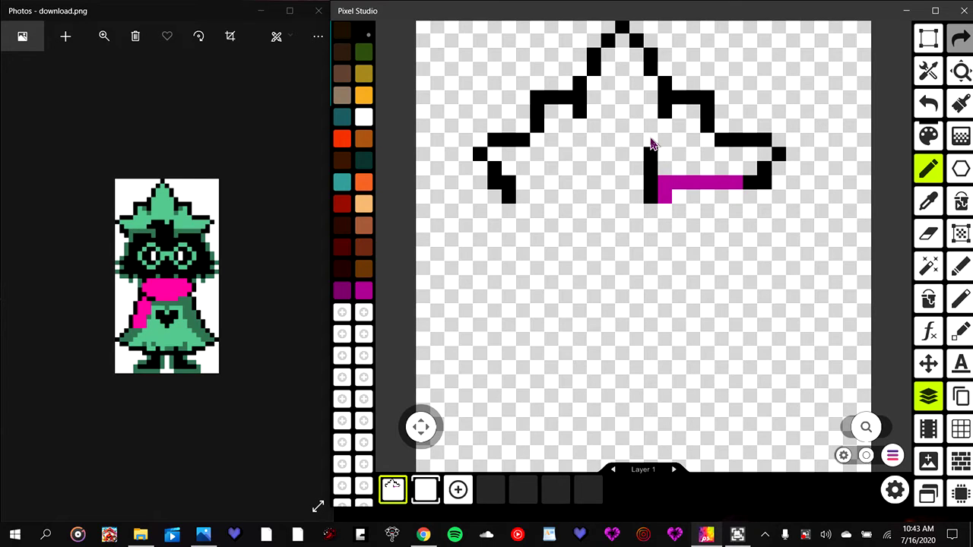
left_click(651, 145)
- Try outlining the hair tuft's top in black leftward from the column: a one-pixel dip, a three-pixel row and two pixels stepping down
left_click(637, 156)
left_click(621, 143)
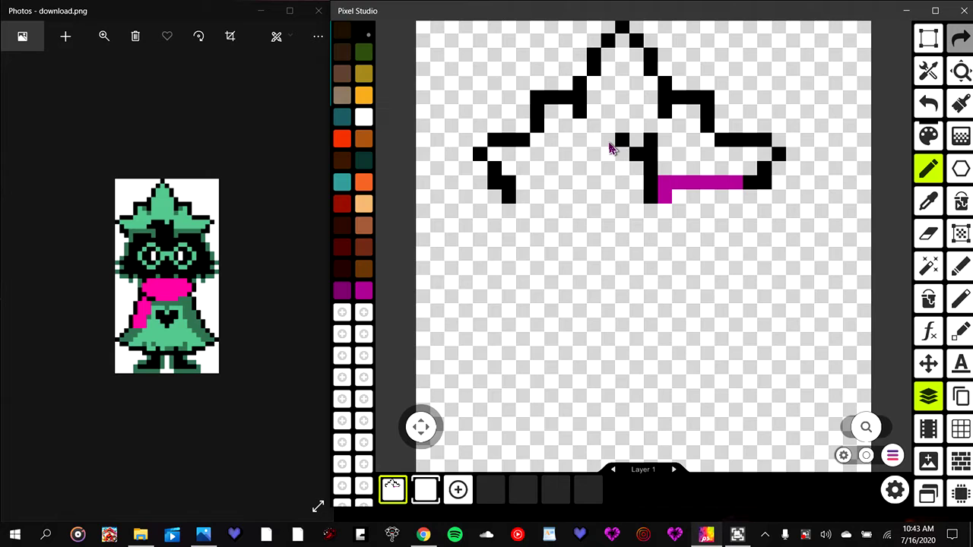
left_click(608, 143)
left_click(594, 145)
left_click(581, 145)
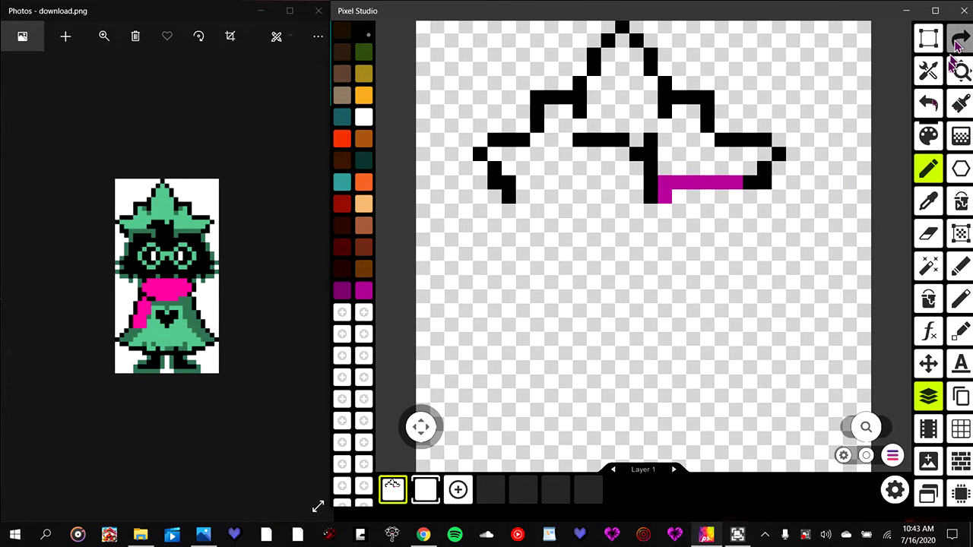
left_click(931, 105)
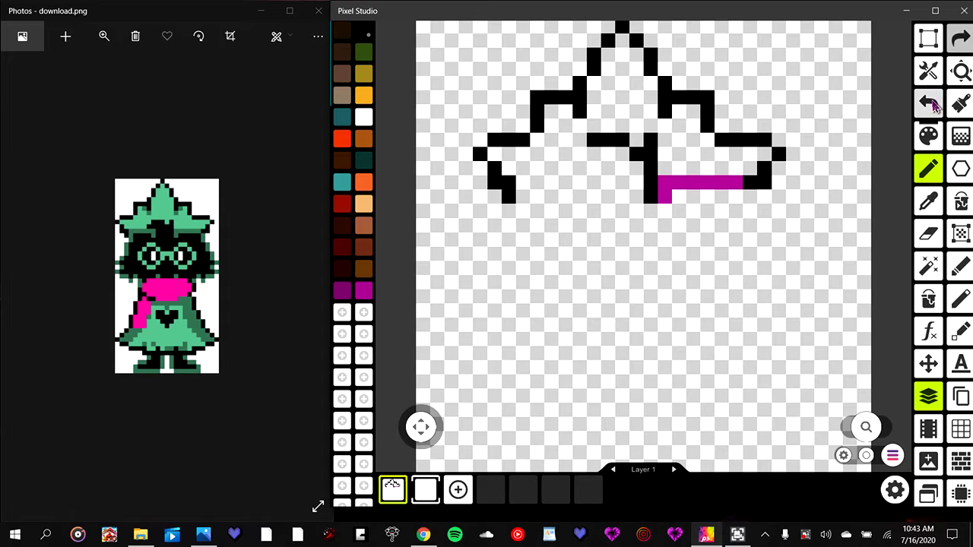
left_click(581, 156)
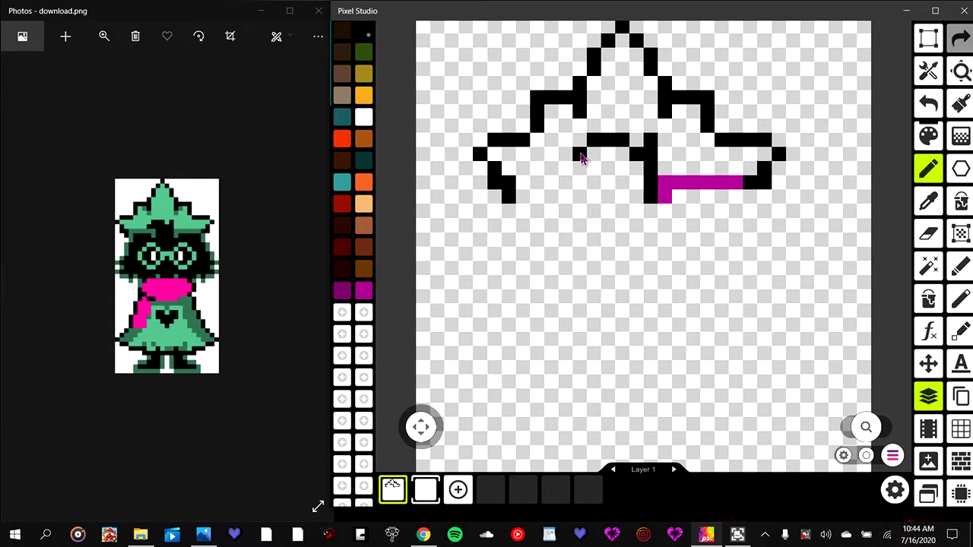
left_click(565, 168)
- Undo the hair tuft's outline back to the single black pixel at the right brim's inner end
left_click(928, 102)
left_click(928, 102)
left_click(929, 101)
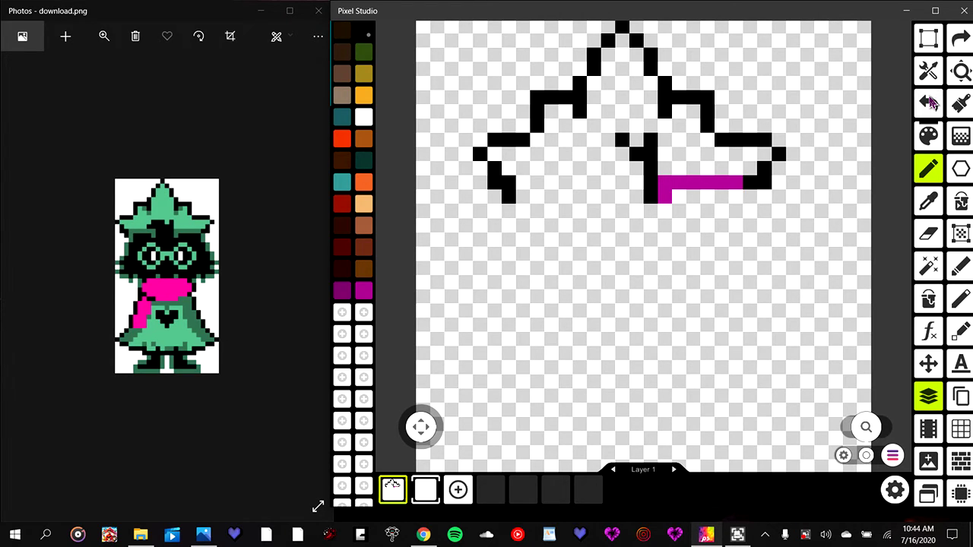
left_click(929, 102)
left_click(929, 102)
left_click(928, 102)
left_click(929, 102)
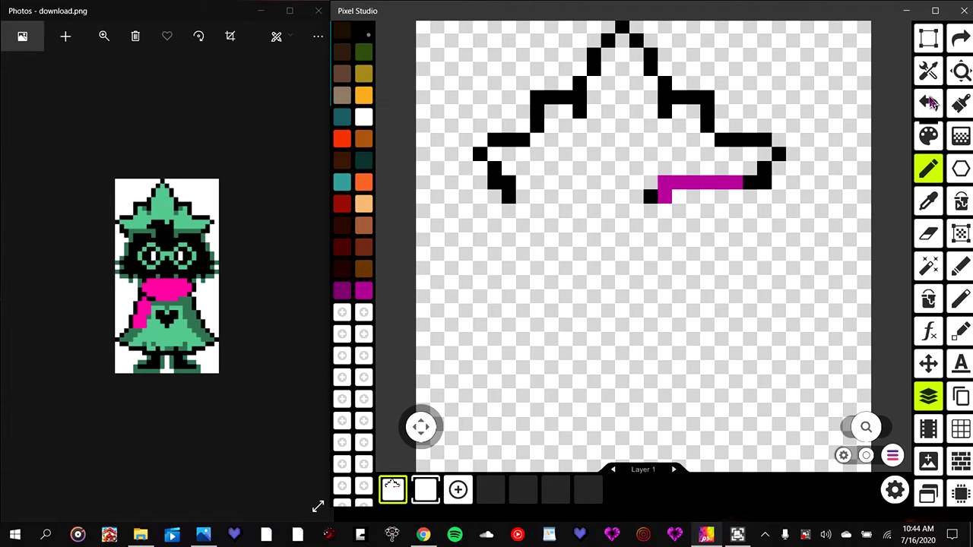
- Replace the single black pixel at the right brim's inner end with a five-pixel black column beside the magenta shading
left_click(928, 102)
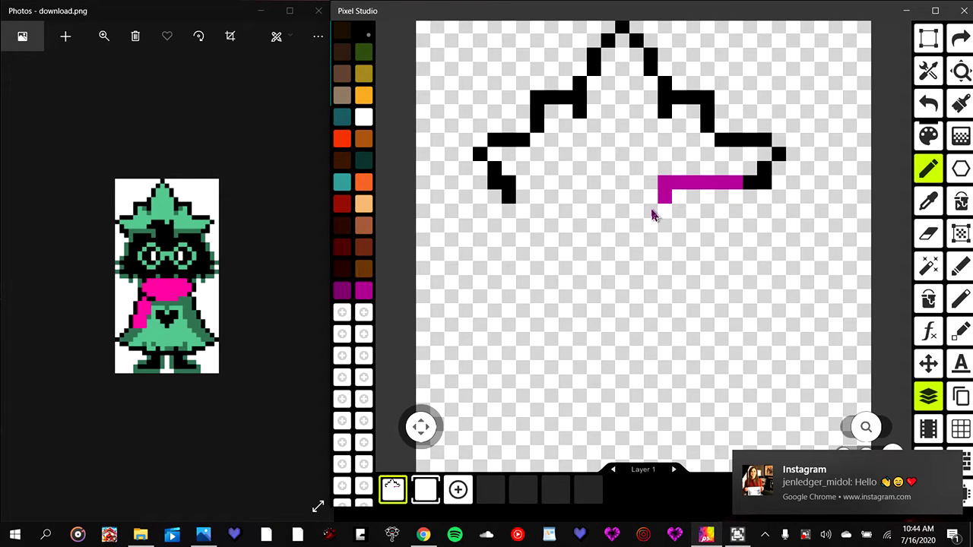
left_click_drag(652, 215, 652, 184)
left_click(652, 170)
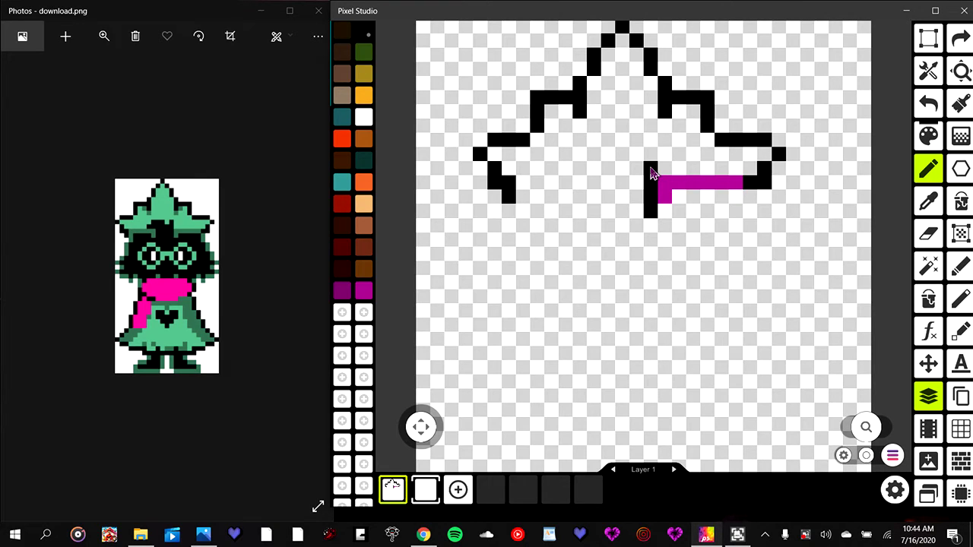
left_click(651, 158)
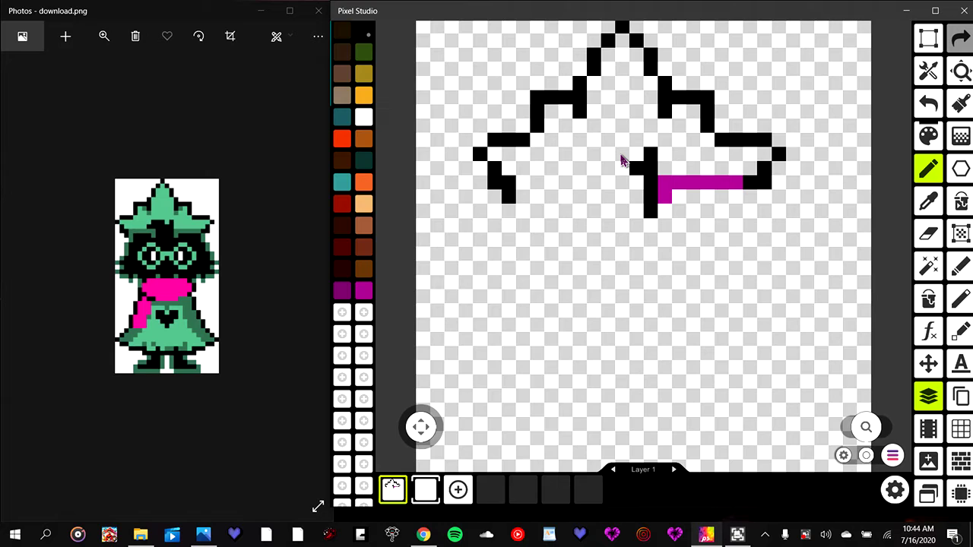
- Outline the hair tuft's top in black leftward from the column: a one-pixel dip, a three-pixel row and one pixel stepping down
left_click_drag(621, 160, 605, 160)
left_click(593, 169)
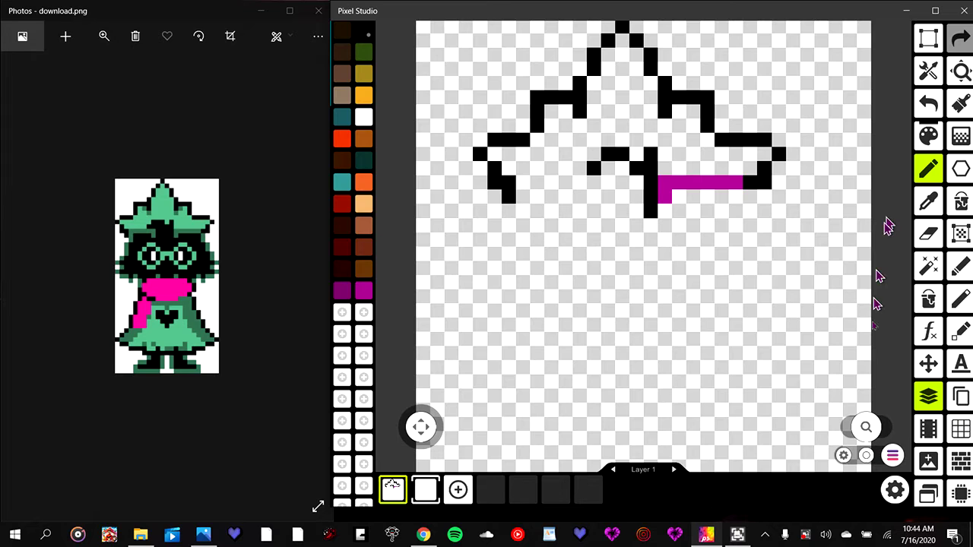
left_click(929, 106)
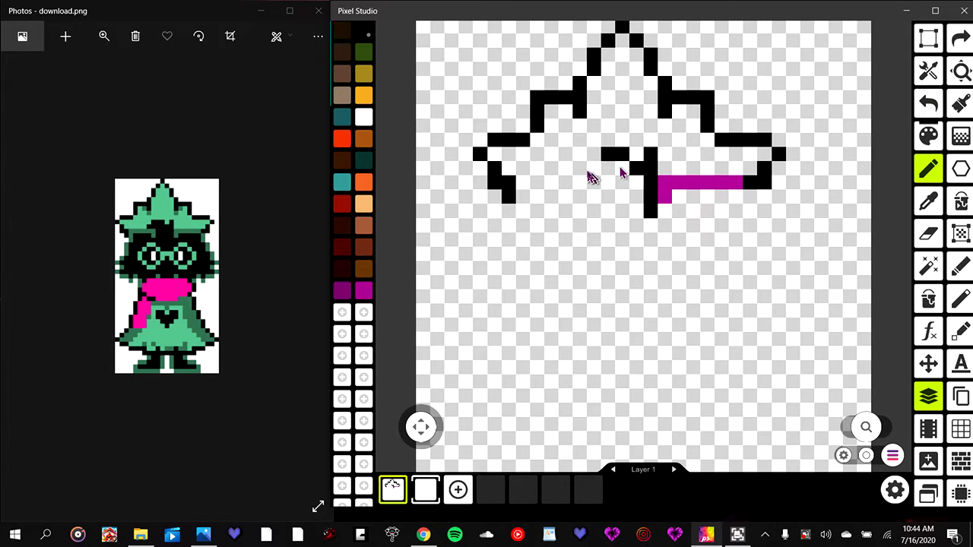
left_click(593, 155)
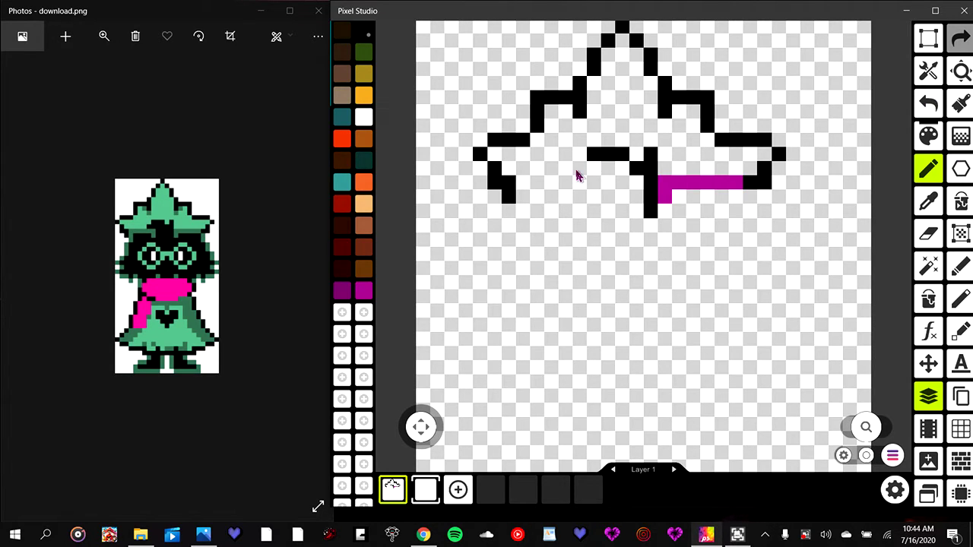
left_click(580, 170)
- Try shading the left brim's underside with a four-pixel magenta row dropping one pixel at each end, plus one black pixel extending the tuft outline
left_click(364, 292)
mouse_move(519, 183)
left_mouse_down()
mouse_move(570, 182)
mouse_move(565, 198)
left_mouse_up()
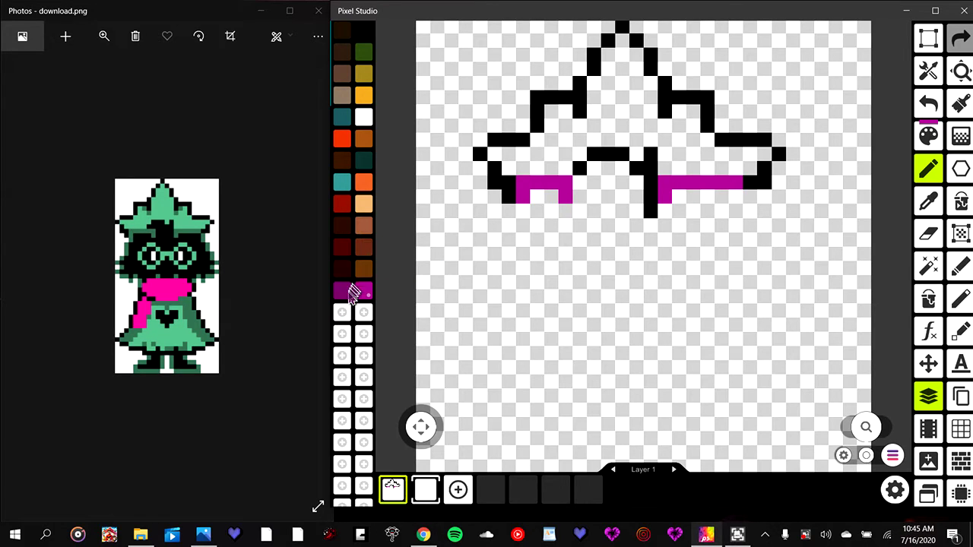
left_click(364, 32)
left_click_drag(579, 168, 563, 168)
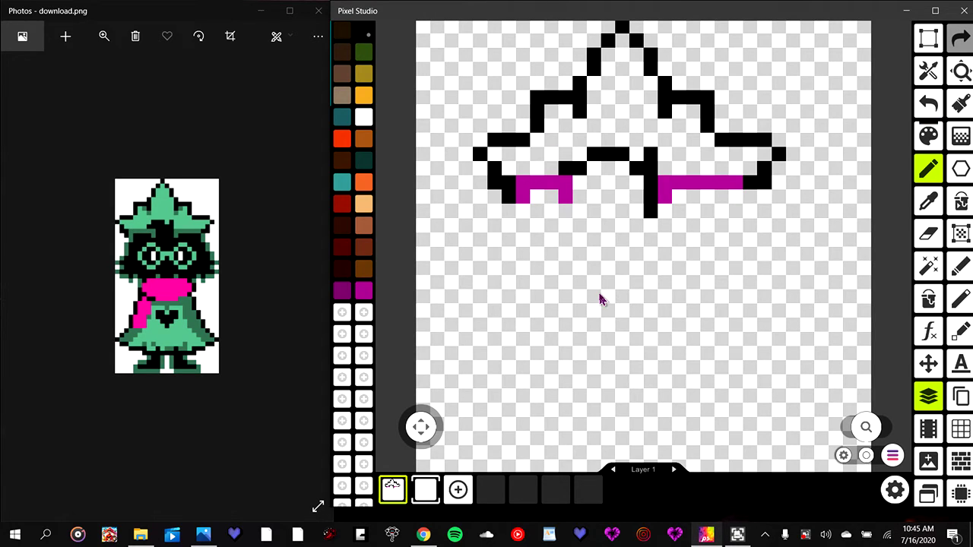
left_click(365, 294)
left_click(933, 105)
left_click(934, 105)
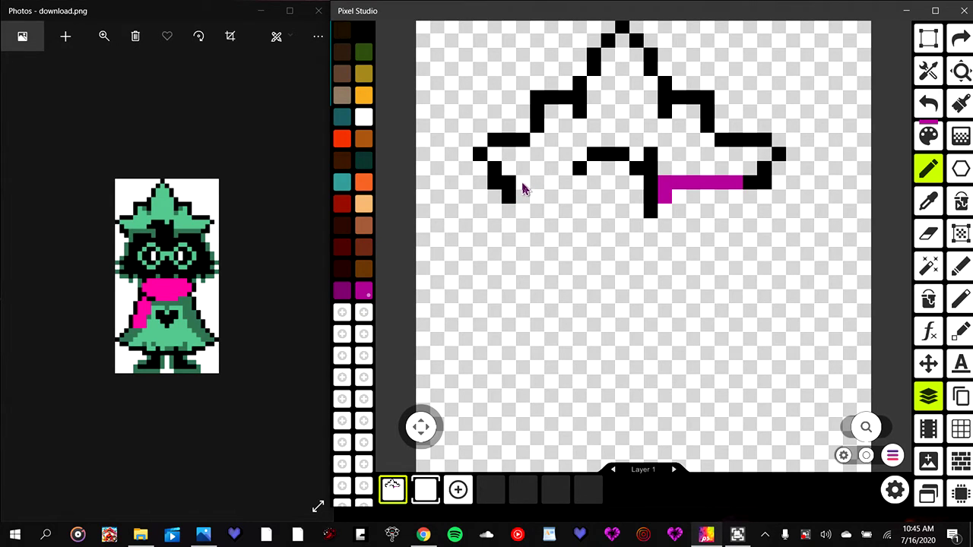
- Shade the left brim's underside with a five-pixel magenta row, dropping one pixel at the inner end and two at the outer end
left_click_drag(522, 188, 567, 186)
mouse_move(566, 186)
left_mouse_down()
mouse_move(576, 185)
mouse_move(576, 199)
left_mouse_up()
left_click(524, 197)
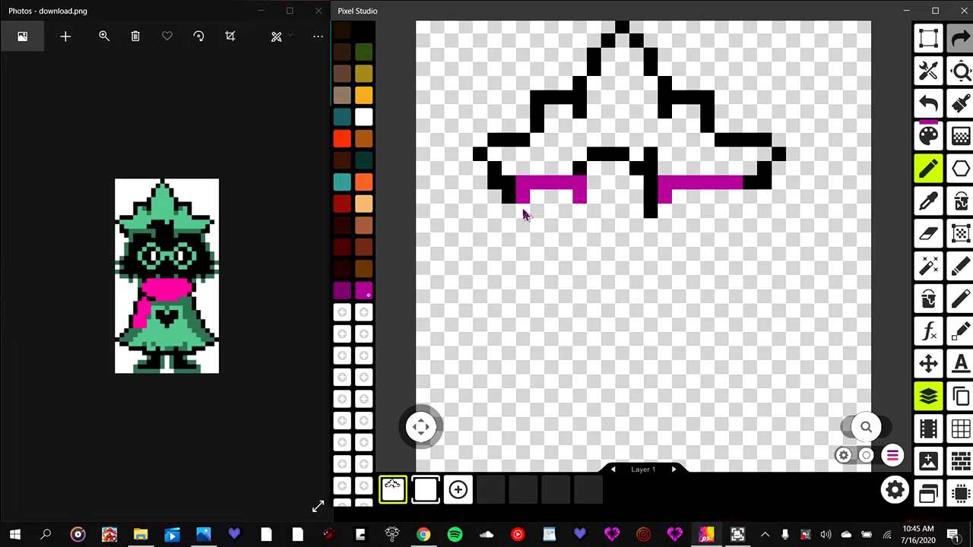
left_click(524, 215)
- Fill the hair tuft's interior solid black between the two magenta brim sections, without extending its outline further left
left_click(364, 36)
left_click(571, 168)
left_click(928, 105)
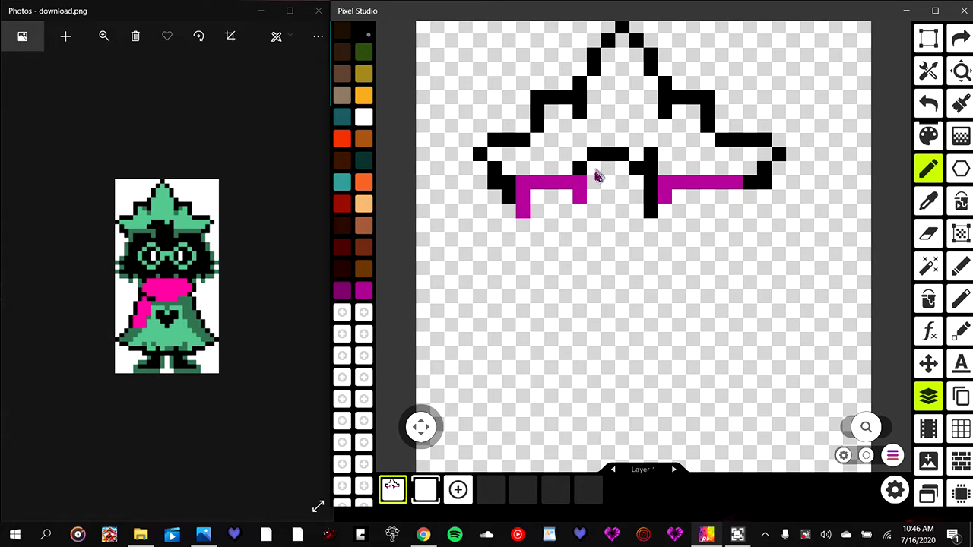
mouse_move(593, 165)
left_mouse_down()
mouse_move(595, 198)
mouse_move(634, 196)
mouse_move(641, 183)
mouse_move(610, 177)
mouse_move(613, 165)
mouse_move(612, 199)
left_mouse_up()
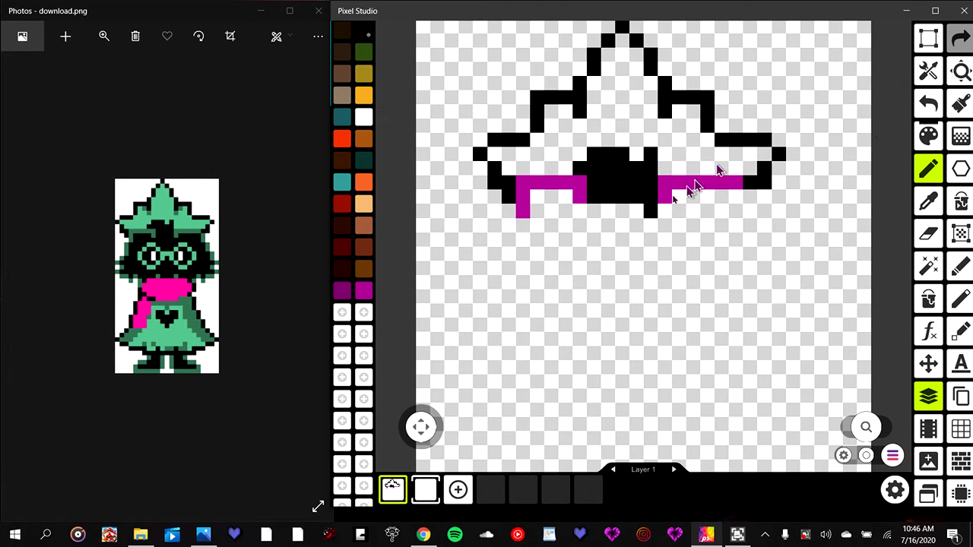
left_click(648, 210)
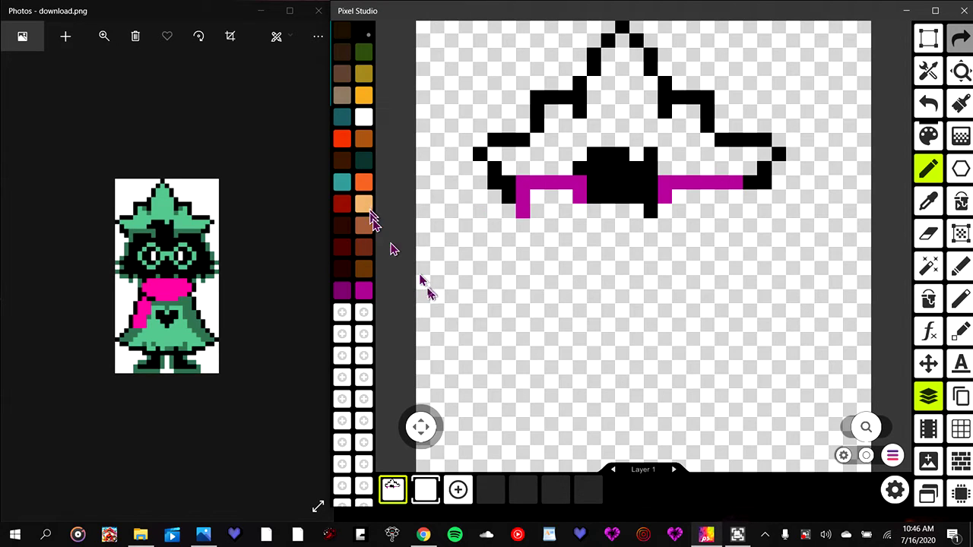
- Outline the hair's left side in magenta: three pixels down below the brim, one pixel outward, and a four-pixel zigzag downward
left_click(363, 293)
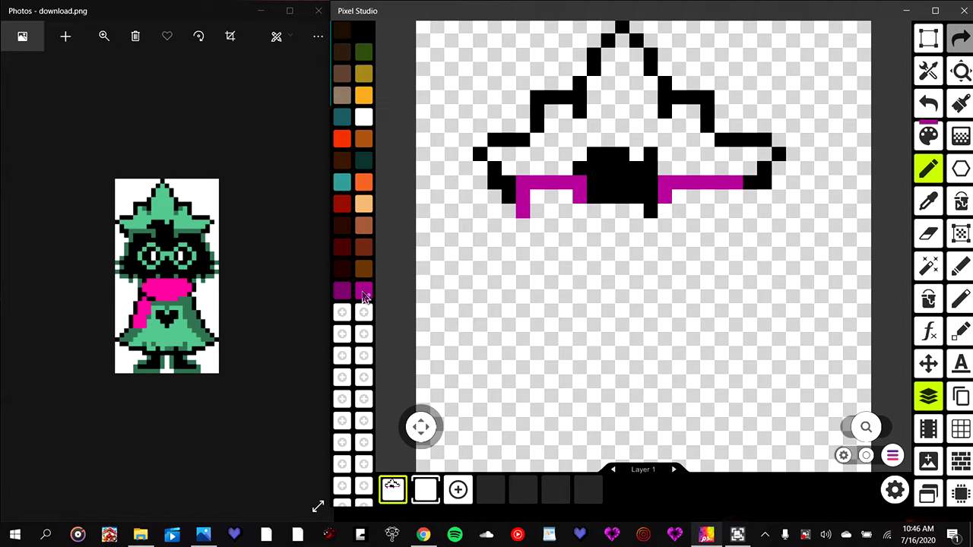
left_click(509, 226)
left_click(510, 240)
left_click(510, 256)
left_click(494, 255)
left_click(485, 267)
left_click(494, 283)
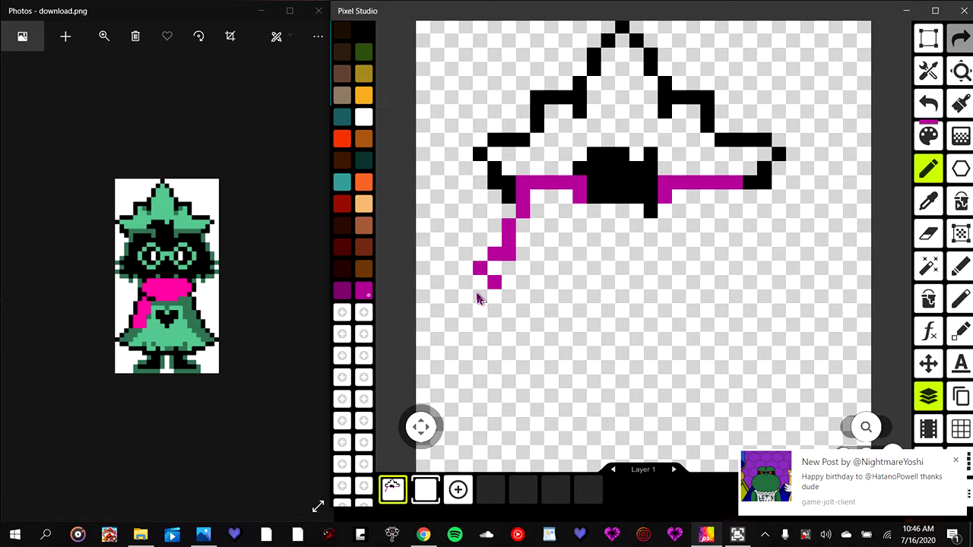
left_click(478, 297)
left_click(495, 311)
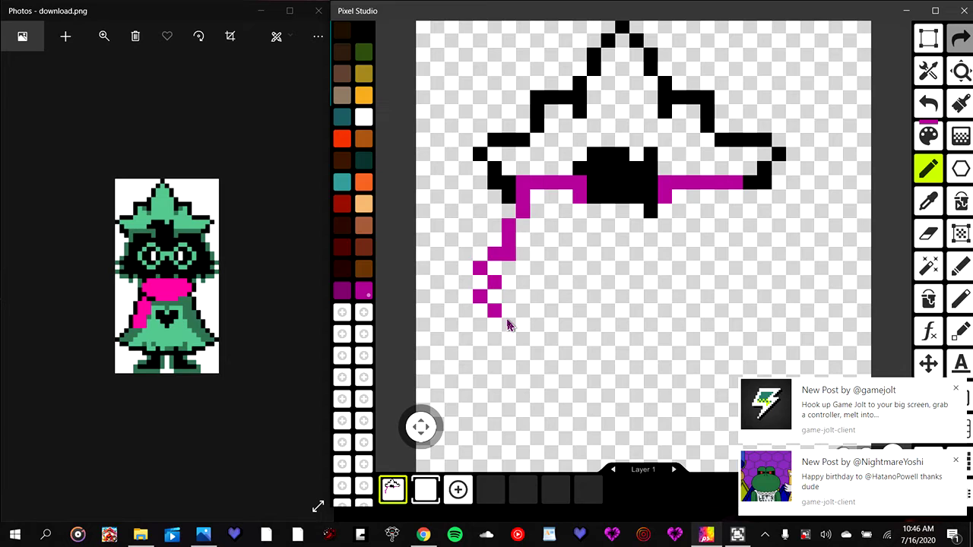
- Dismiss the notifications and continue the left hair outline inward: one pixel right, one diagonally down, one diagonally up and two stepping down
left_click(956, 390)
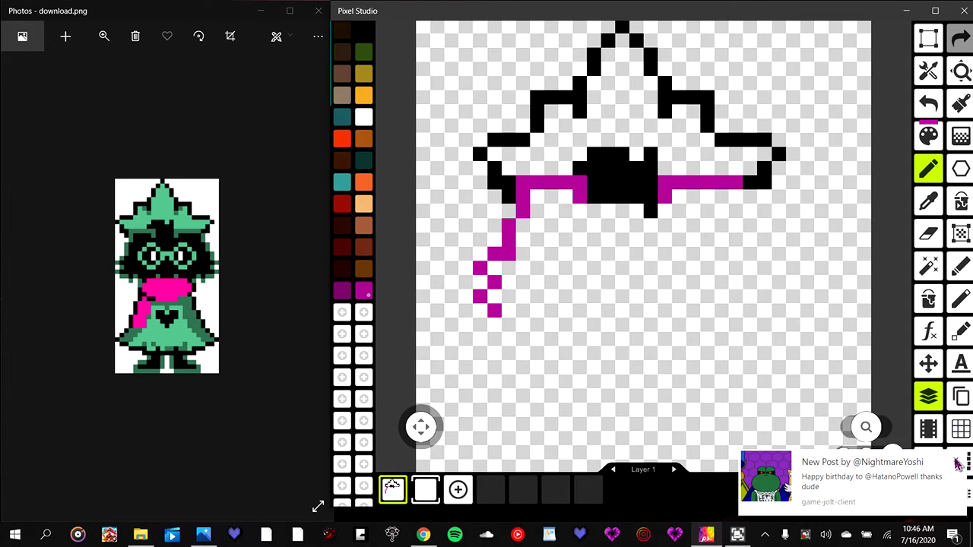
left_click(956, 462)
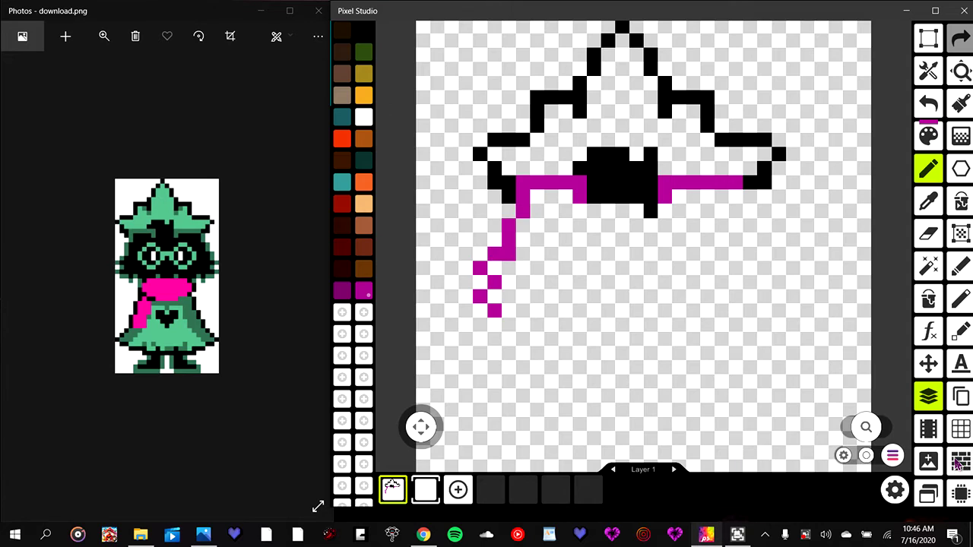
left_click(510, 312)
left_click(526, 323)
left_click(537, 311)
left_click(553, 329)
left_click(553, 342)
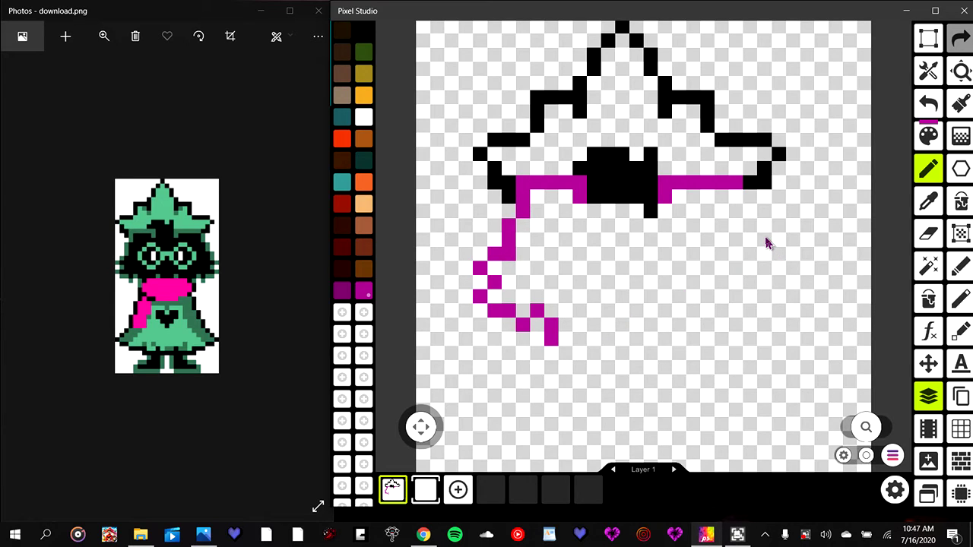
left_click(939, 37)
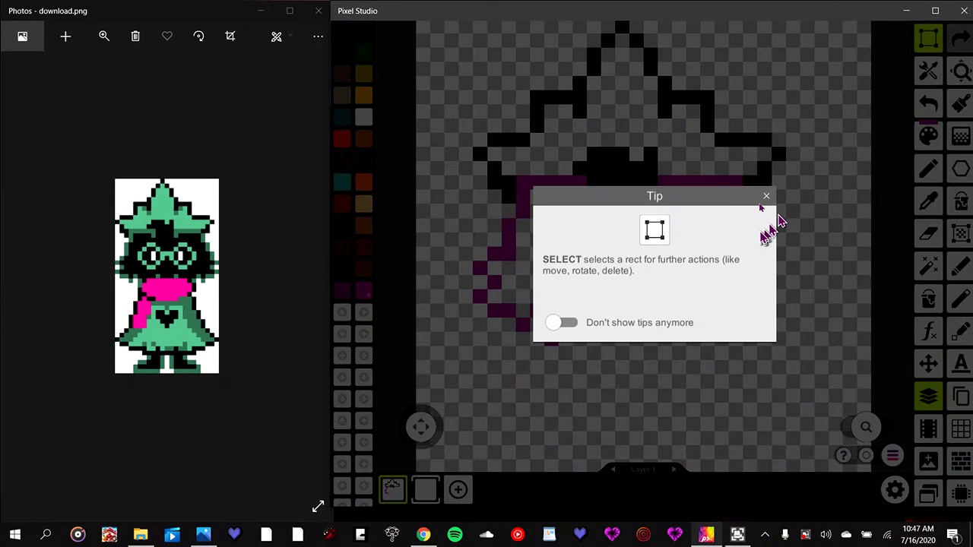
left_click(765, 198)
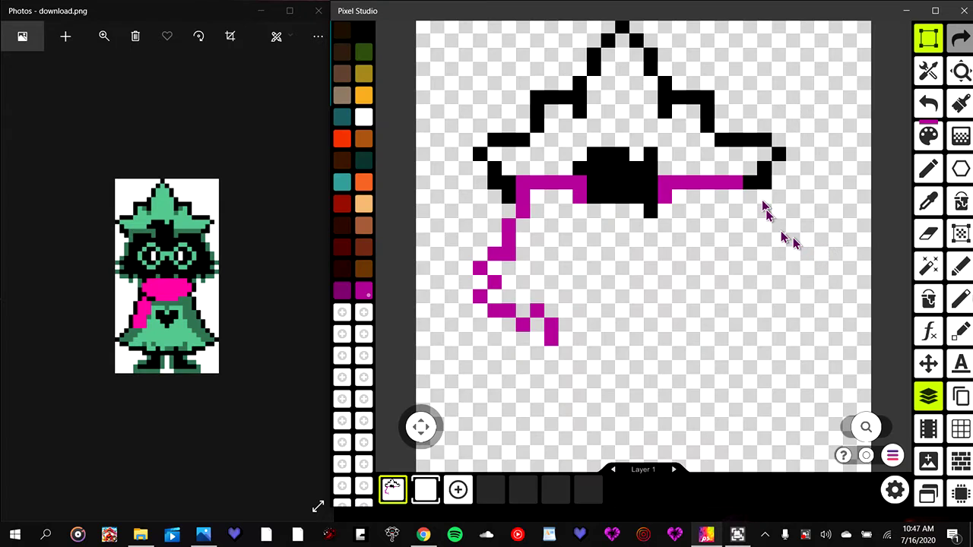
left_click(428, 494)
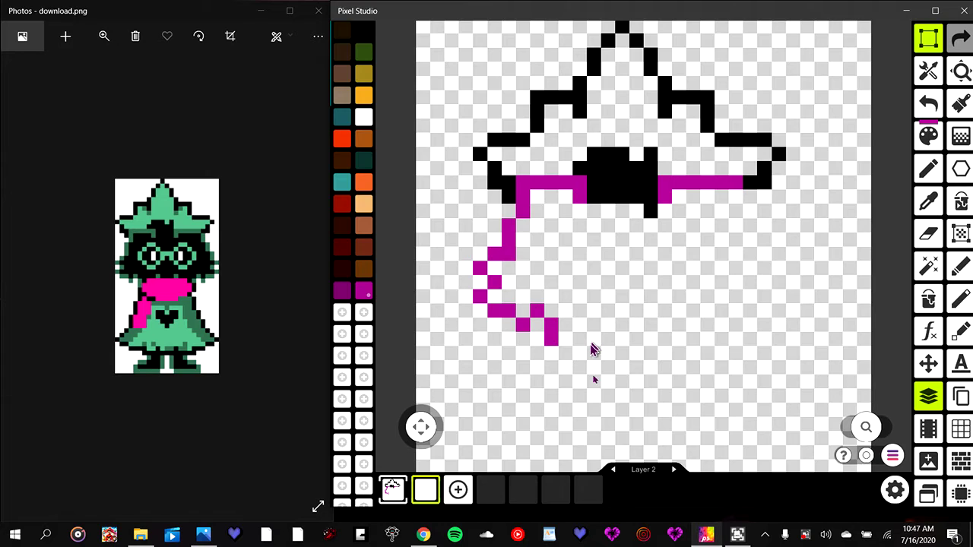
left_click(396, 490)
left_click(675, 471)
left_click(675, 471)
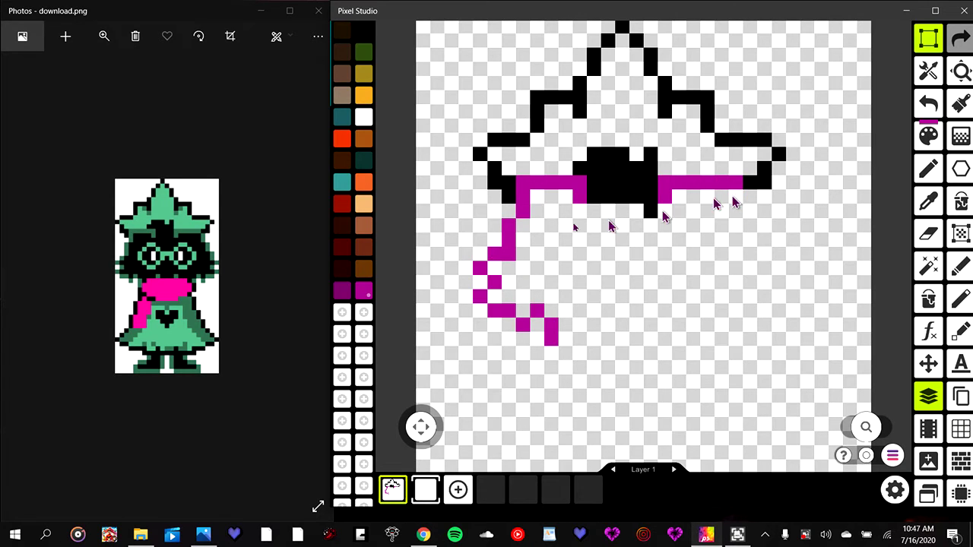
- Return to the Pen tool with magenta on Layer 1 and turn off the tool tips
left_click(363, 293)
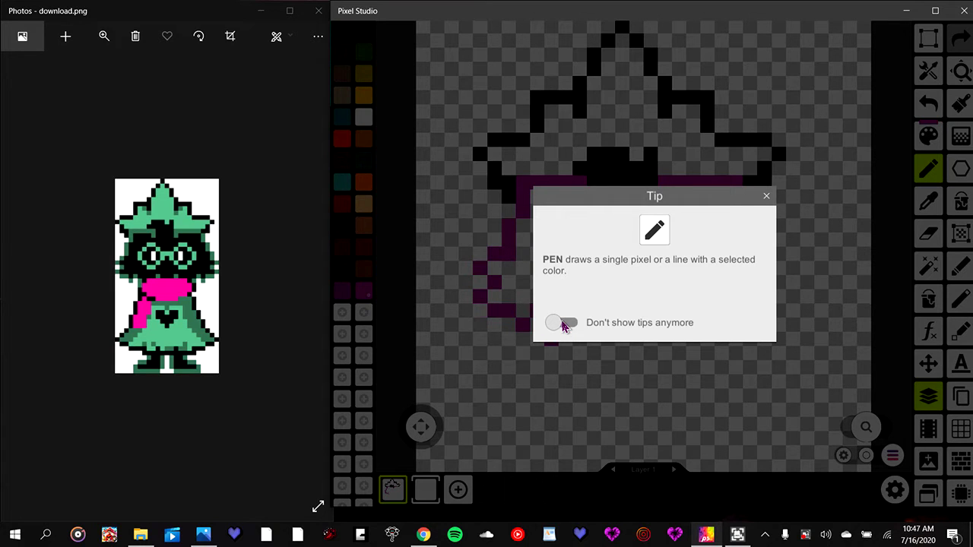
left_click(563, 323)
left_click(766, 196)
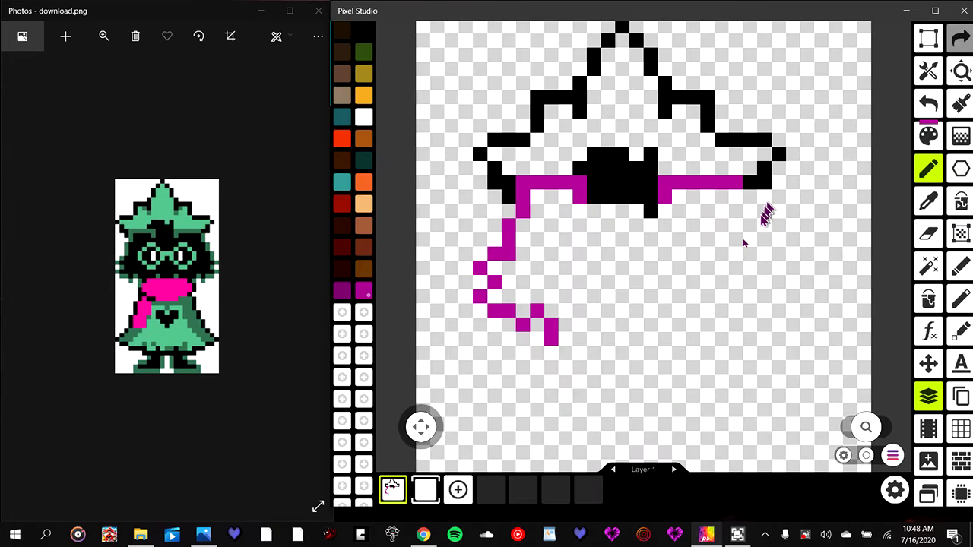
- Start the right hair outline in magenta: two pixels down from the brim's black end and two more one column further out
left_click(739, 199)
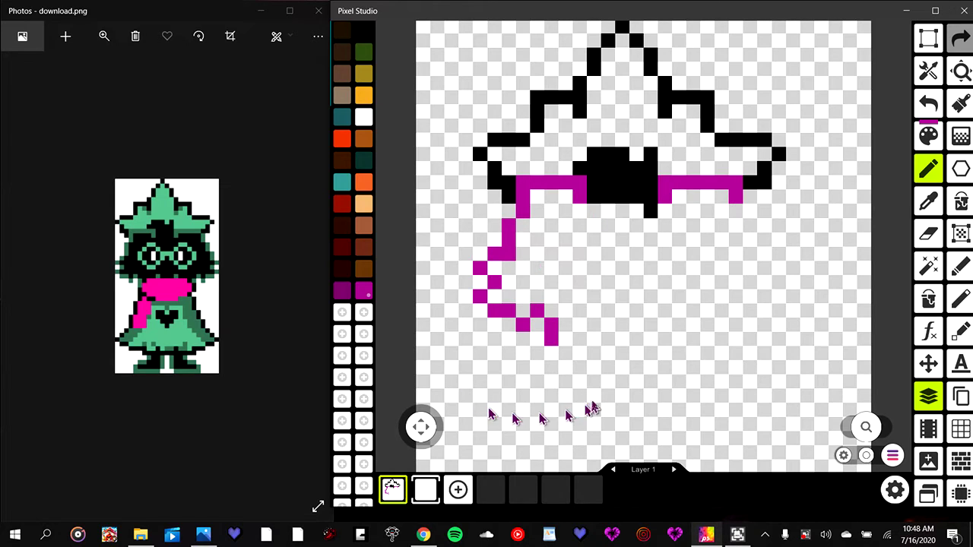
left_click(927, 103)
left_click(748, 197)
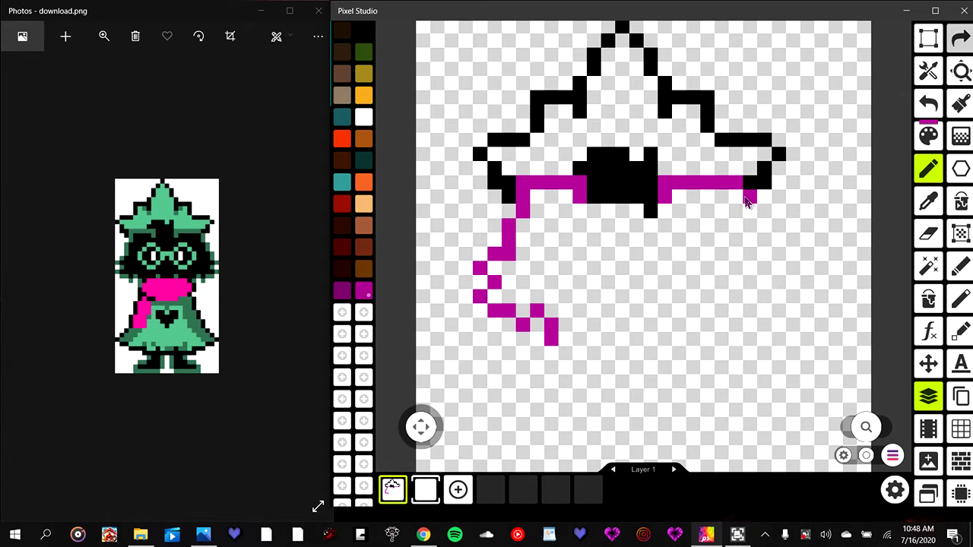
left_click(751, 209)
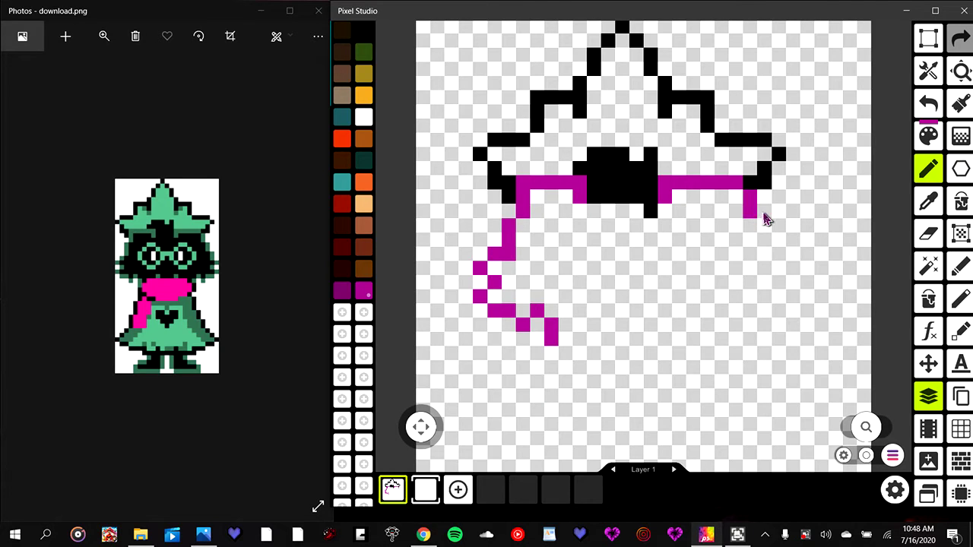
left_click(764, 212)
left_click(931, 107)
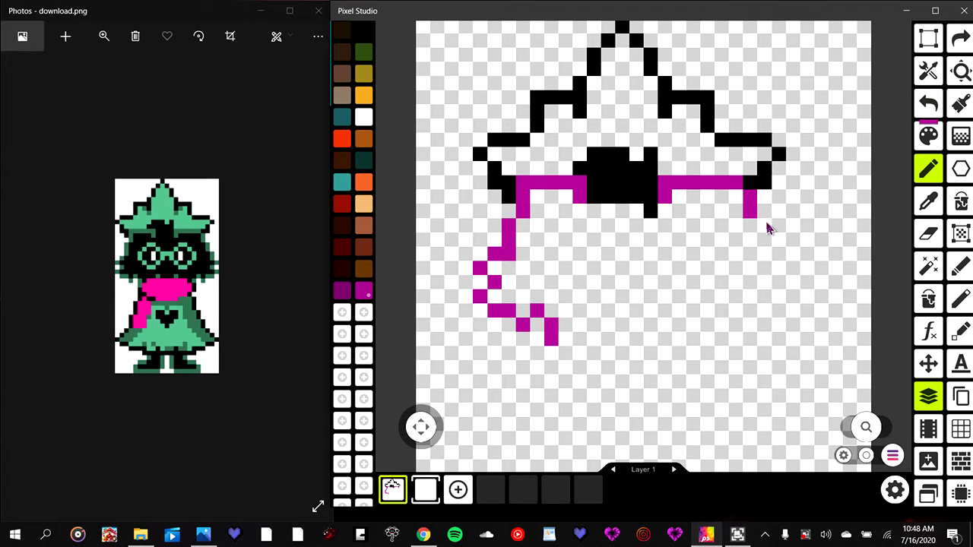
left_click_drag(766, 227, 766, 242)
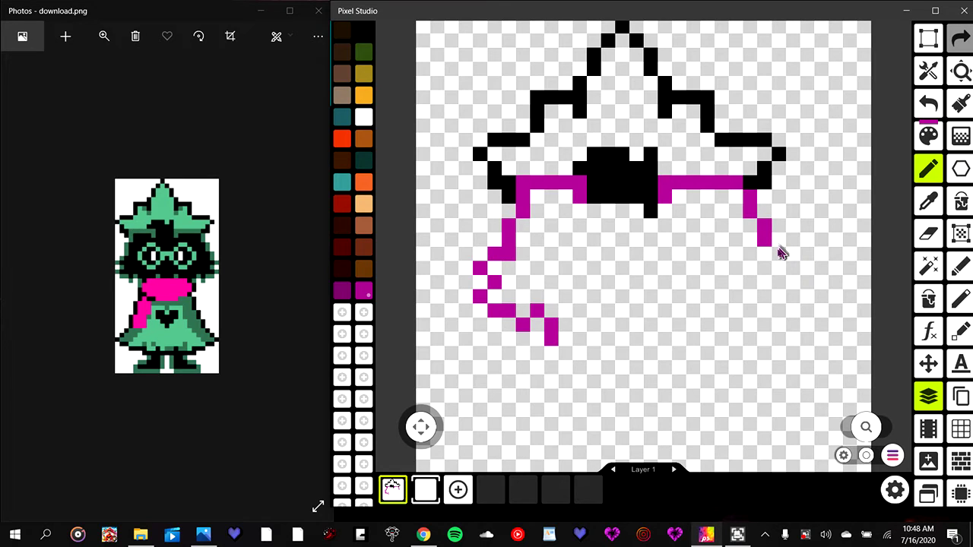
- Extend the right hair outline in magenta with two pixels one column further out and a three-pixel zigzag downward
left_click(778, 253)
left_click(793, 282)
left_click(792, 312)
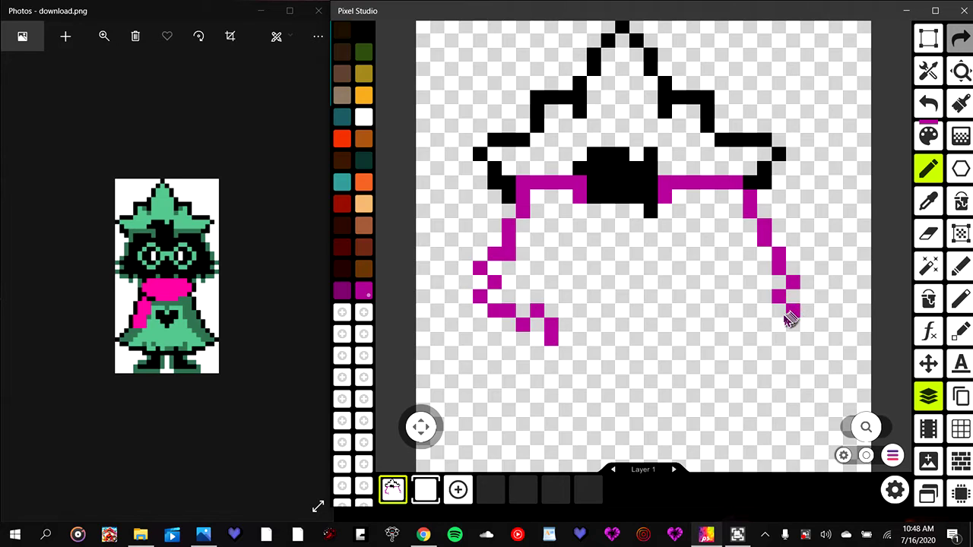
- Step the right hair outline inward at its bottom with two magenta pixels in a row and one diagonally below, undoing stray pixels
left_click(778, 324)
left_click(749, 328)
left_click(732, 341)
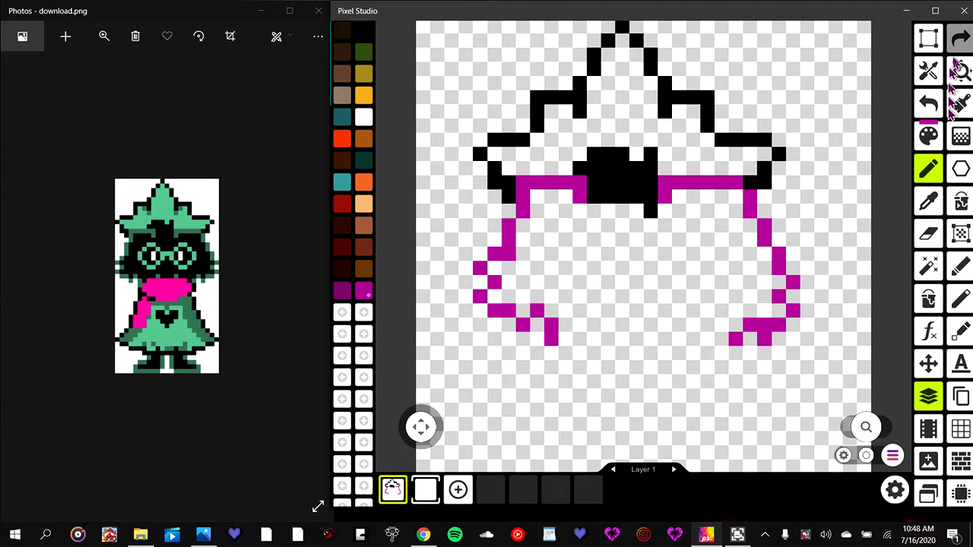
left_click(929, 105)
left_click(928, 106)
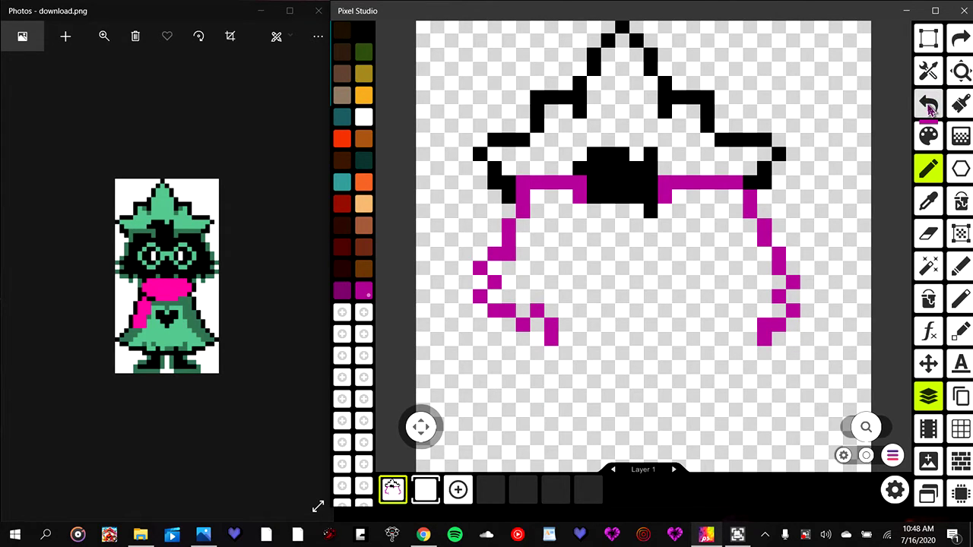
left_click(928, 106)
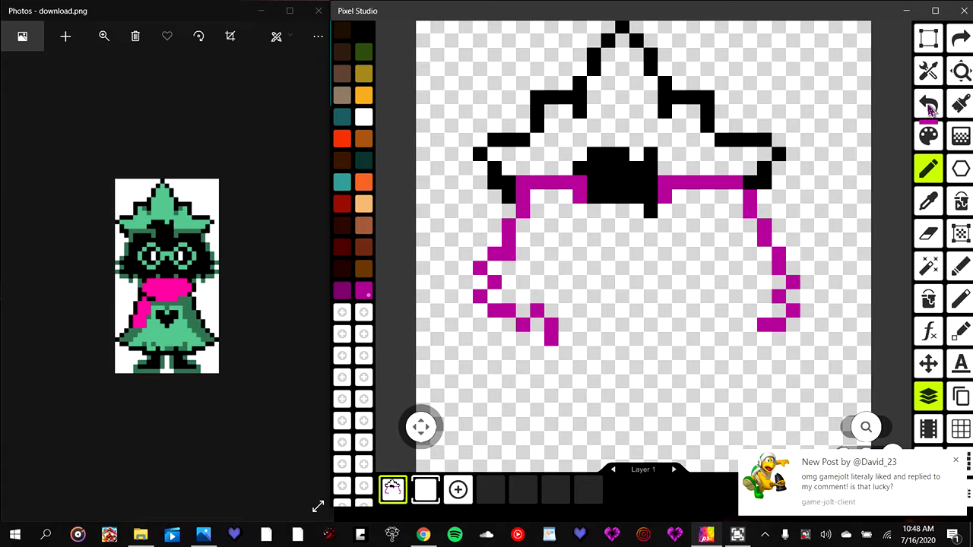
left_click(750, 340)
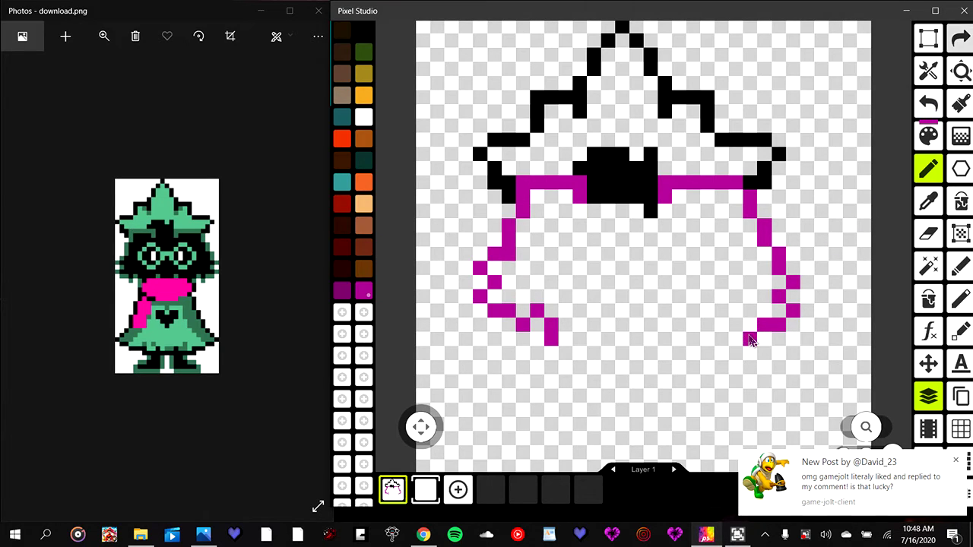
- Extend the lower end of the right hair outline inward with two magenta zigzag pixels and dismiss the notification
left_click(734, 328)
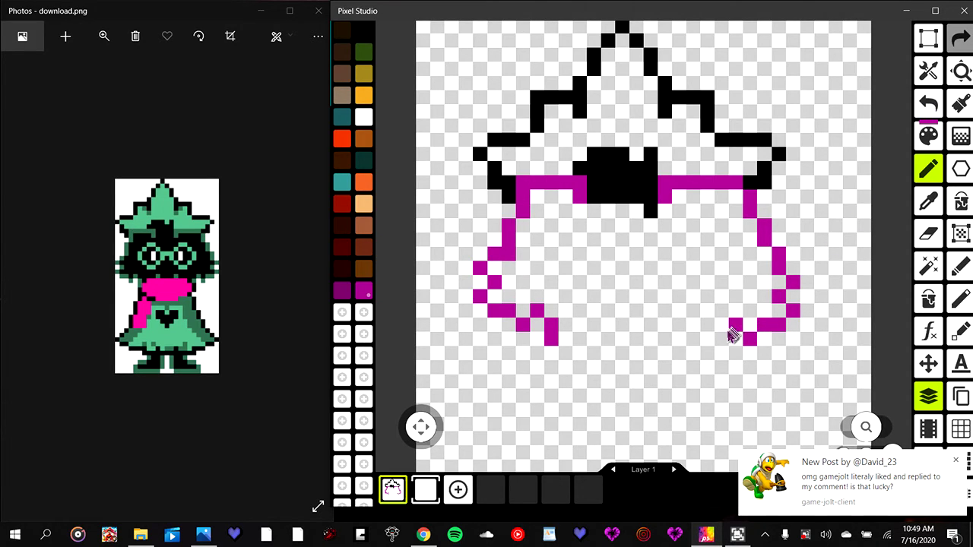
left_click(721, 338)
left_click(959, 463)
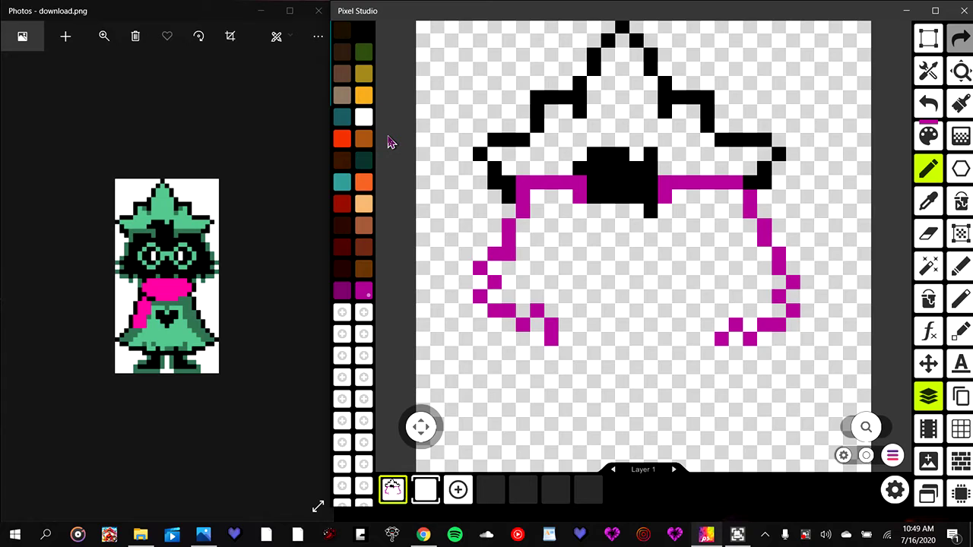
- Paint the left hair black inside its magenta outline, from below the brim down to the lower tip
left_click(371, 37)
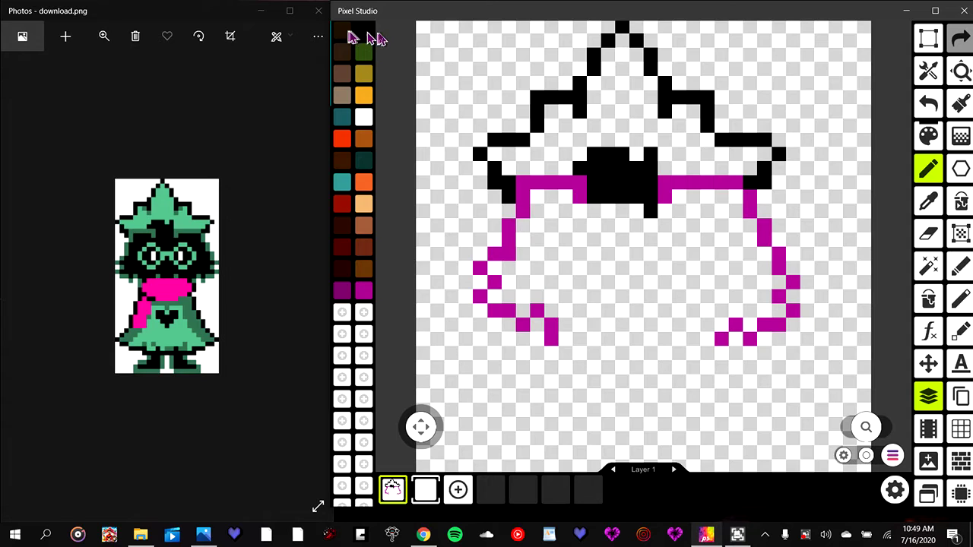
left_click(363, 290)
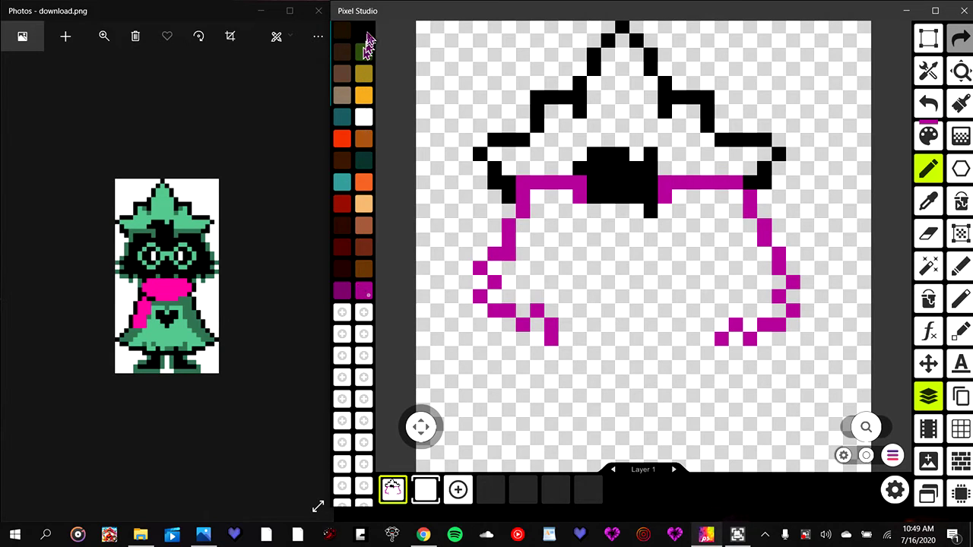
left_click(367, 34)
left_click_drag(571, 199, 537, 205)
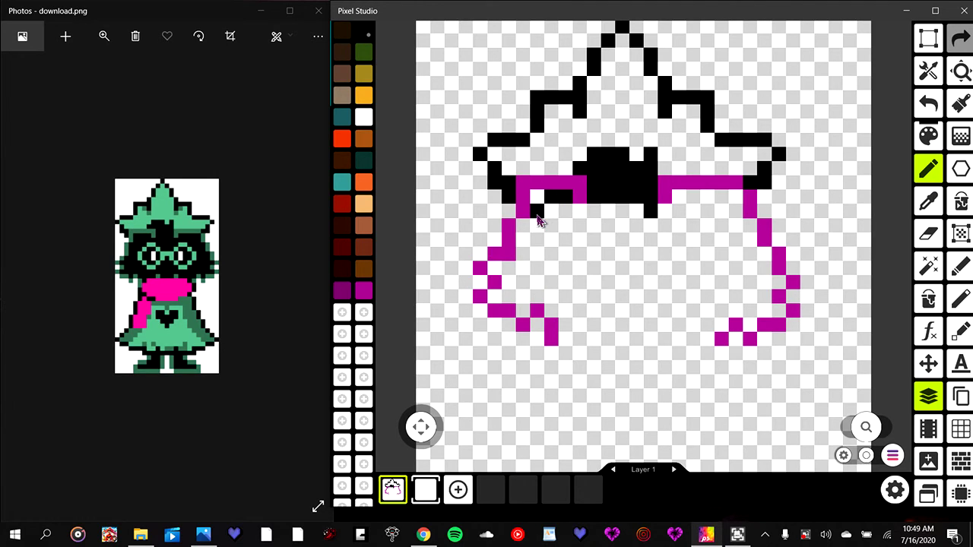
left_click(536, 196)
left_click(524, 223)
left_click(524, 238)
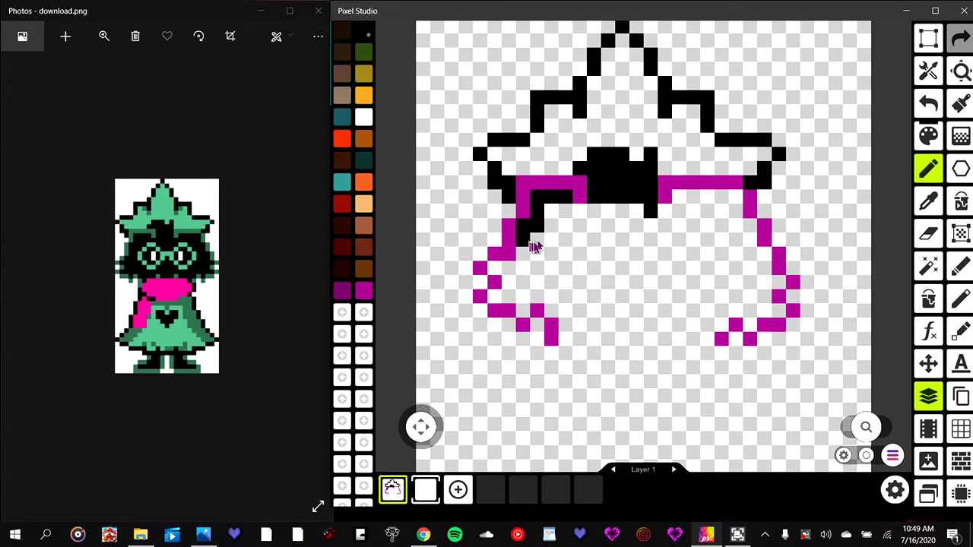
mouse_move(528, 251)
left_mouse_down()
mouse_move(528, 266)
mouse_move(494, 267)
left_mouse_up()
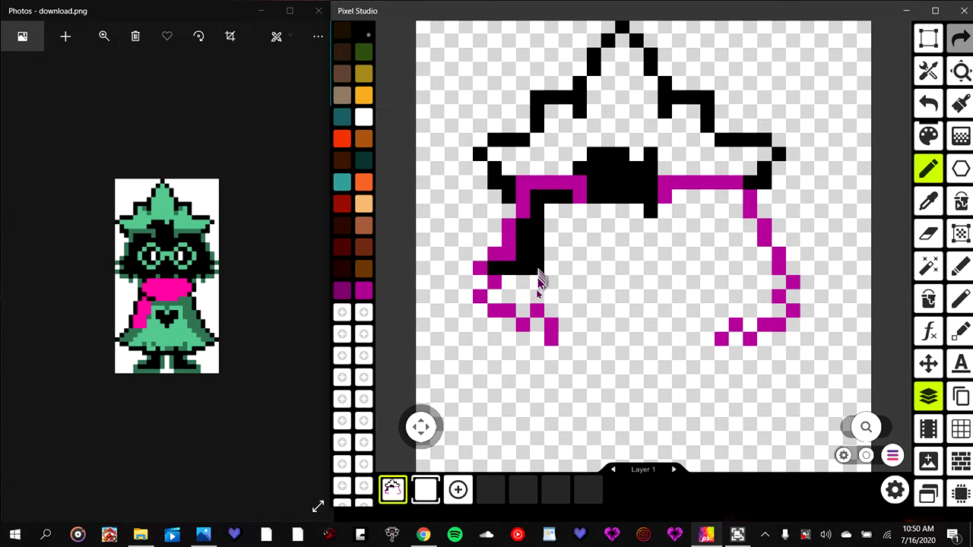
mouse_move(537, 282)
left_mouse_down()
mouse_move(510, 282)
mouse_move(532, 306)
mouse_move(523, 311)
left_mouse_up()
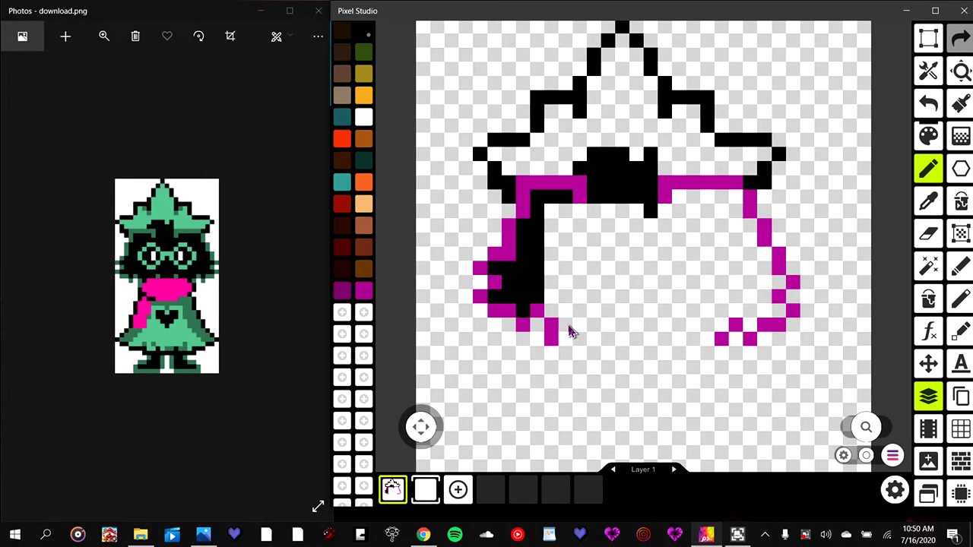
- Add black pixels at the hair's inner bottom corners and paint the right hair black inside its magenta outline
left_click(566, 325)
left_click_drag(720, 325, 712, 340)
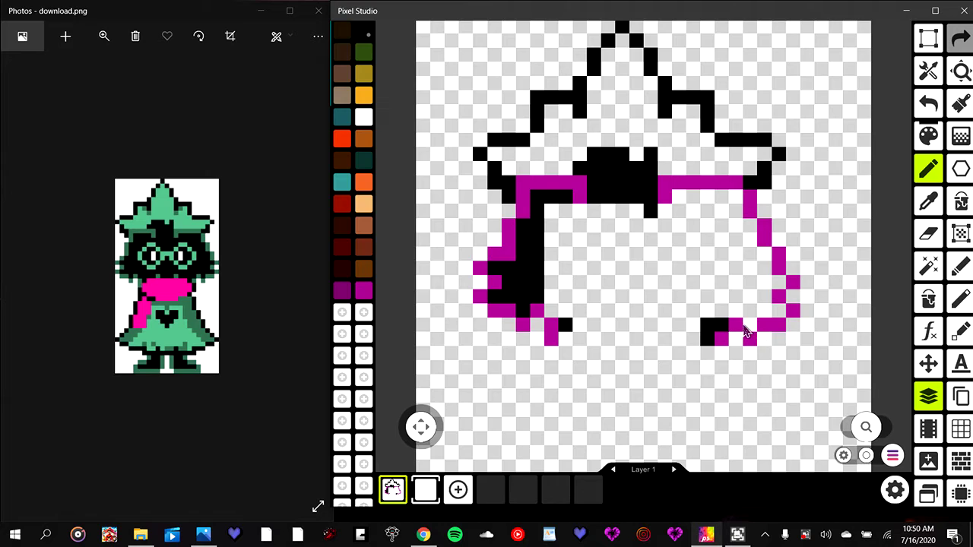
left_click(749, 331)
mouse_move(750, 328)
left_mouse_down()
mouse_move(751, 226)
mouse_move(738, 226)
mouse_move(738, 191)
left_mouse_up()
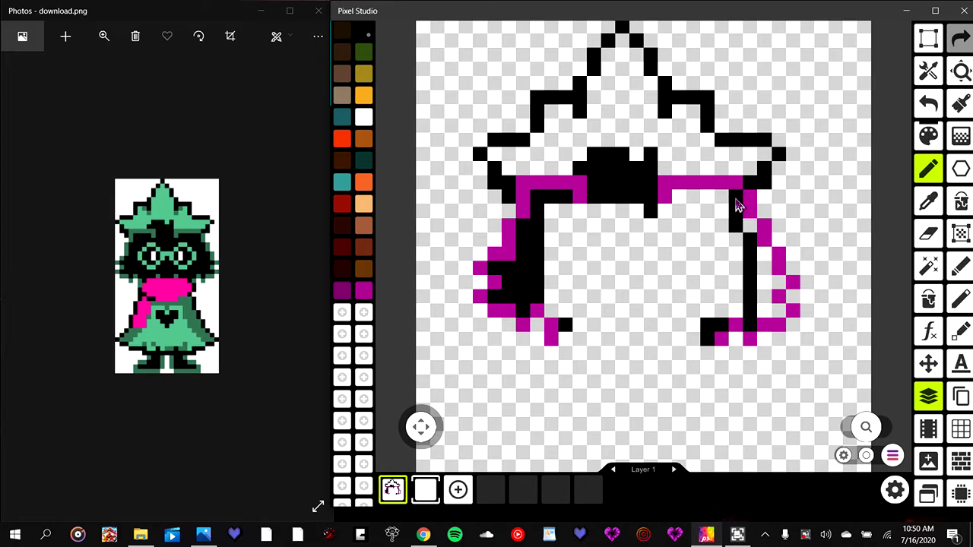
left_click(753, 228)
left_click_drag(768, 260, 769, 319)
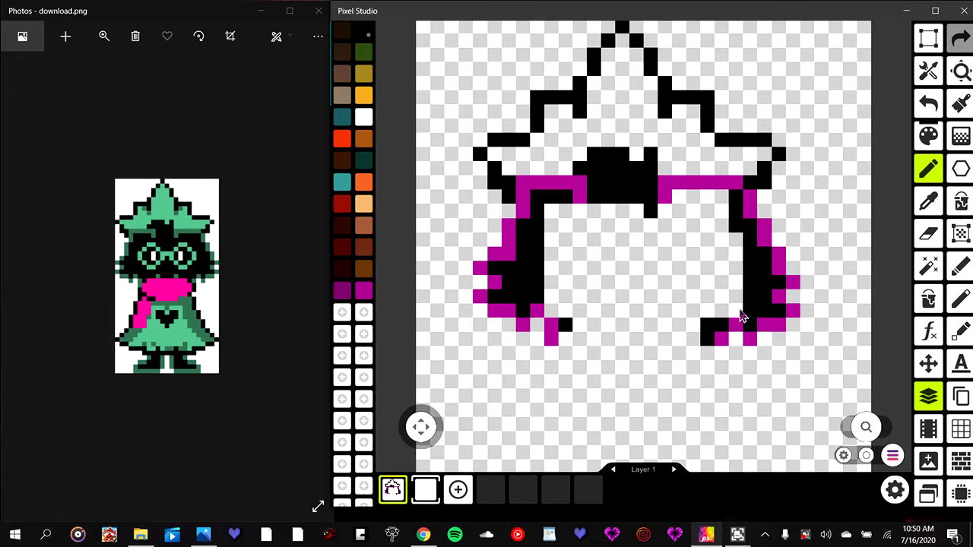
left_click_drag(741, 317, 738, 243)
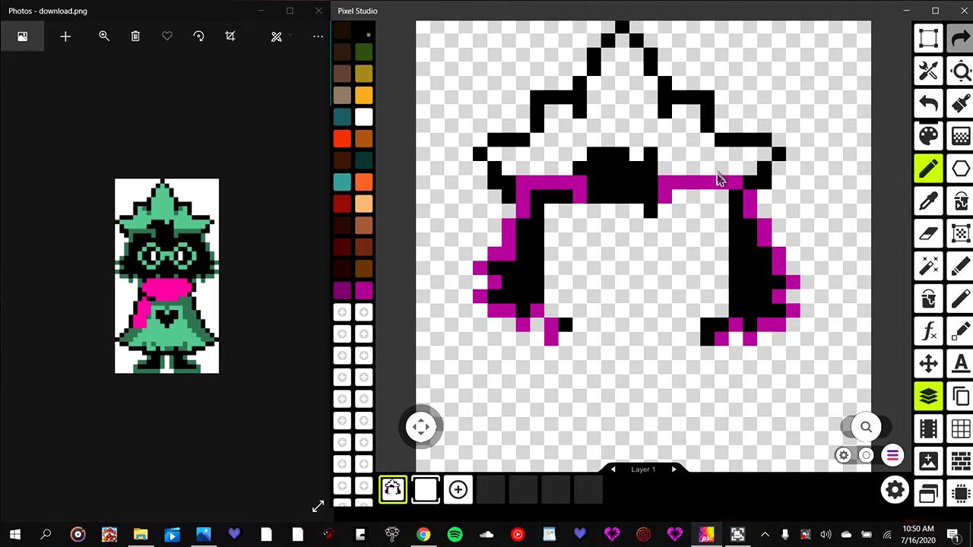
- Paint a black band across the forehead beneath the magenta brim line, joining the left and right hair
left_click_drag(721, 181, 679, 201)
left_click(677, 210)
left_click(663, 217)
left_click_drag(677, 211, 726, 211)
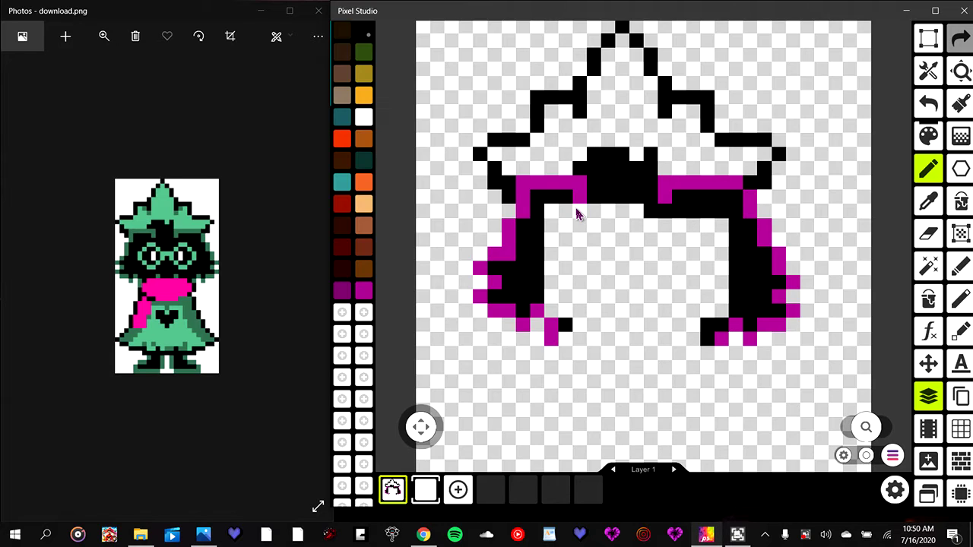
left_click_drag(576, 214, 555, 215)
left_click(596, 216)
left_click_drag(598, 218, 636, 219)
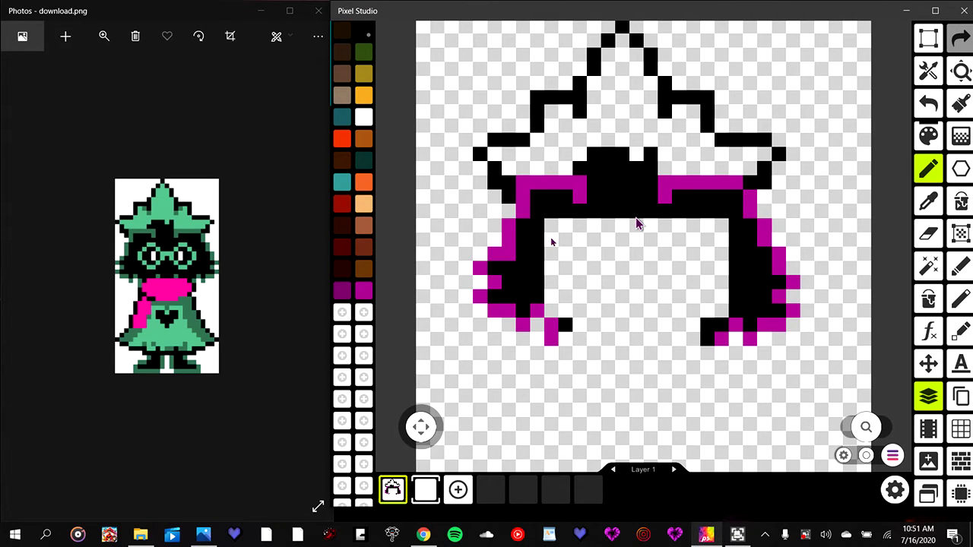
- Draw the top, outer side and bottom of the left glasses lens as a magenta pixel ring
left_click(364, 294)
left_click(579, 228)
left_click(570, 227)
left_click(555, 241)
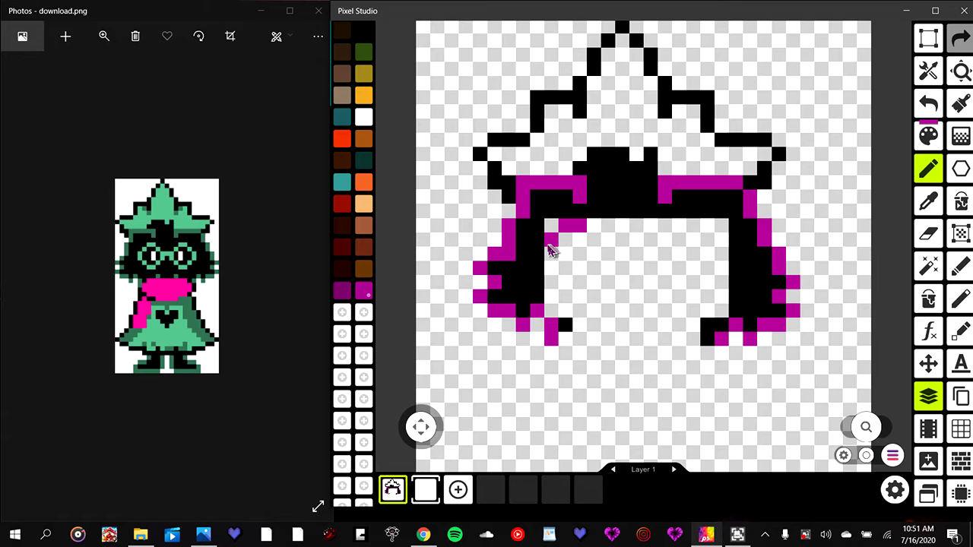
left_click(540, 255)
left_click(538, 269)
left_click(553, 285)
left_click(566, 297)
left_click(580, 296)
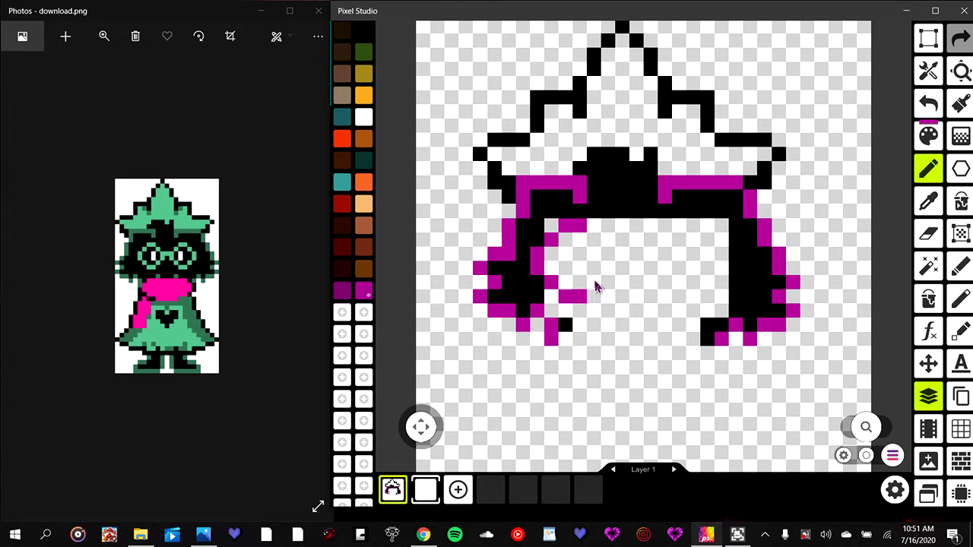
- Close the left lens ring on its inner side and draw the glasses' bridge across the nose in magenta
left_click(595, 284)
left_click(607, 268)
left_click(608, 255)
left_click(593, 240)
left_click(608, 267)
left_click(625, 255)
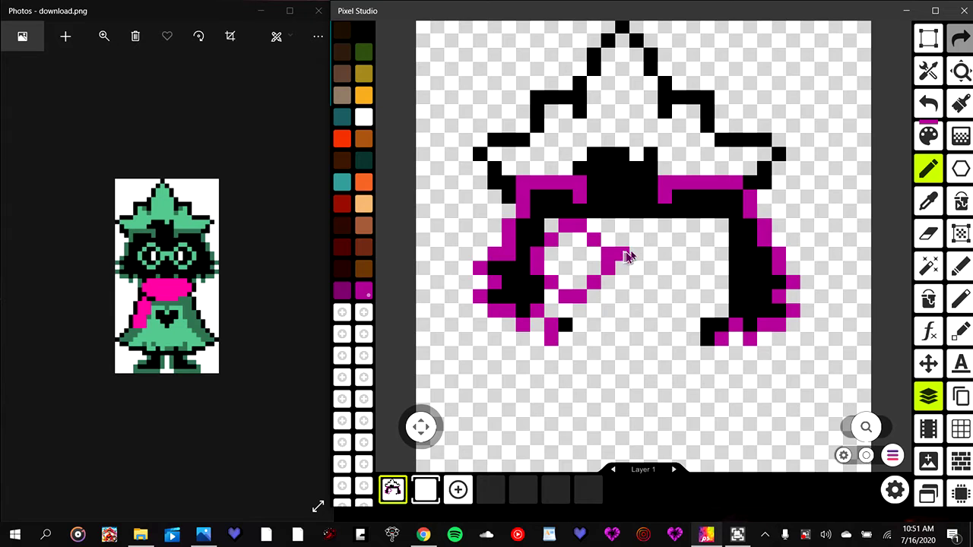
left_click(635, 256)
left_click(650, 257)
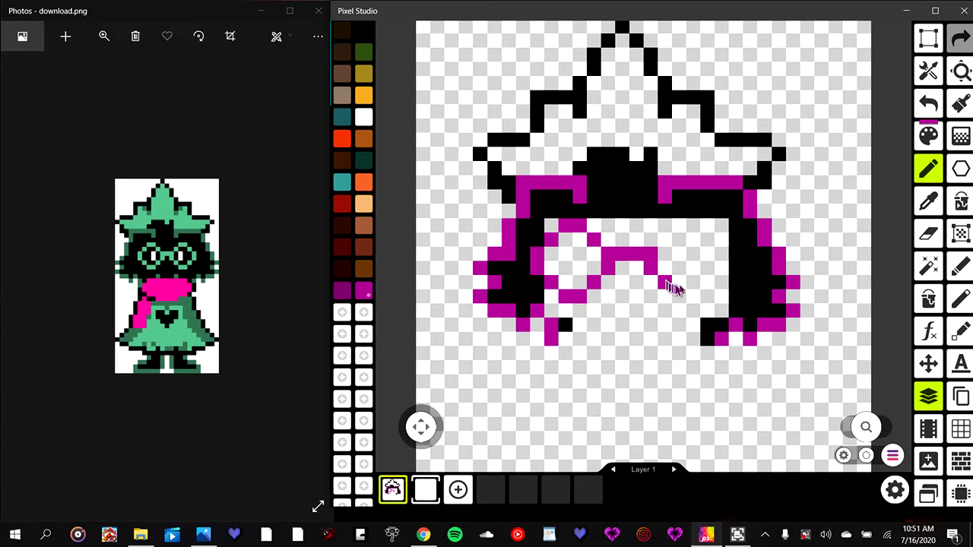
- Draw the right glasses lens as a matching magenta pixel ring, undoing a misplaced pixel
left_click_drag(674, 288, 694, 296)
left_click_drag(695, 294, 721, 269)
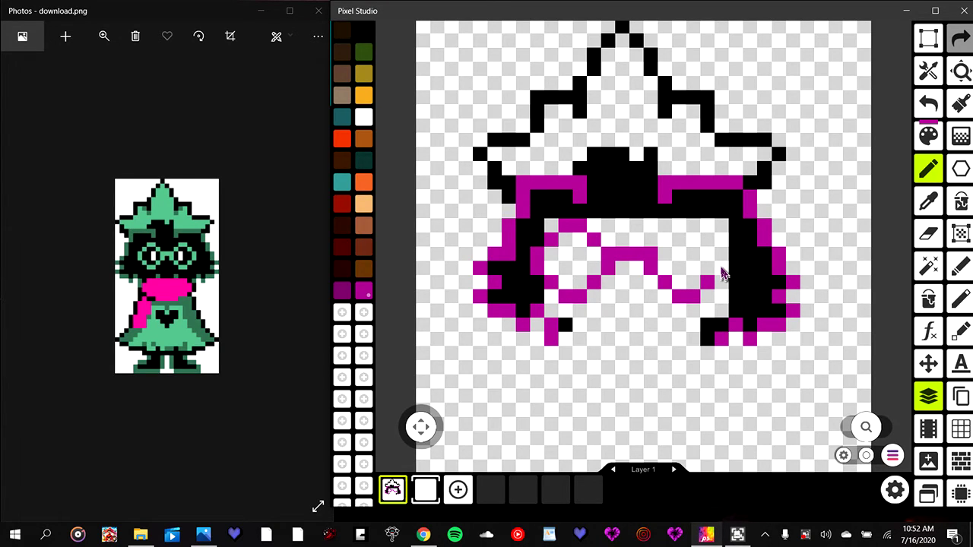
left_click(722, 268)
left_click(721, 239)
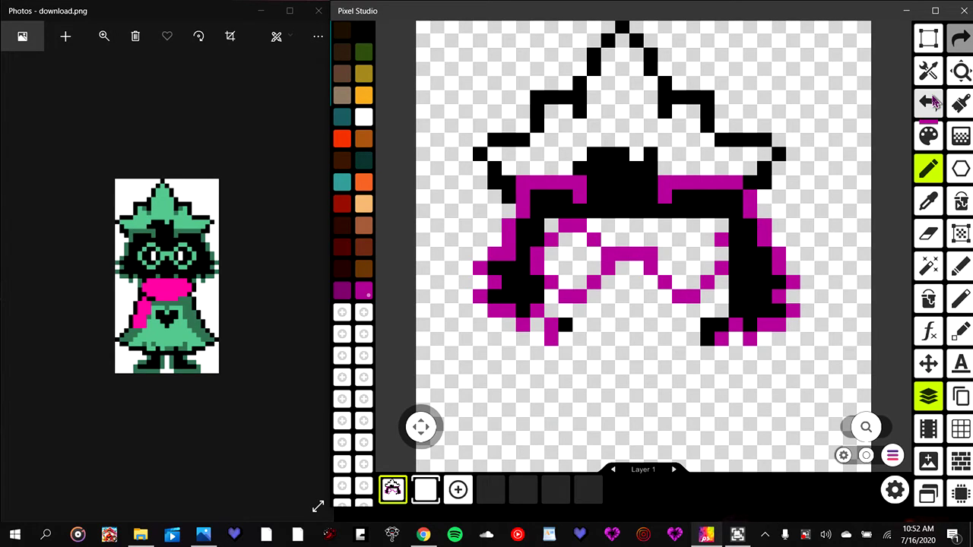
left_click(930, 103)
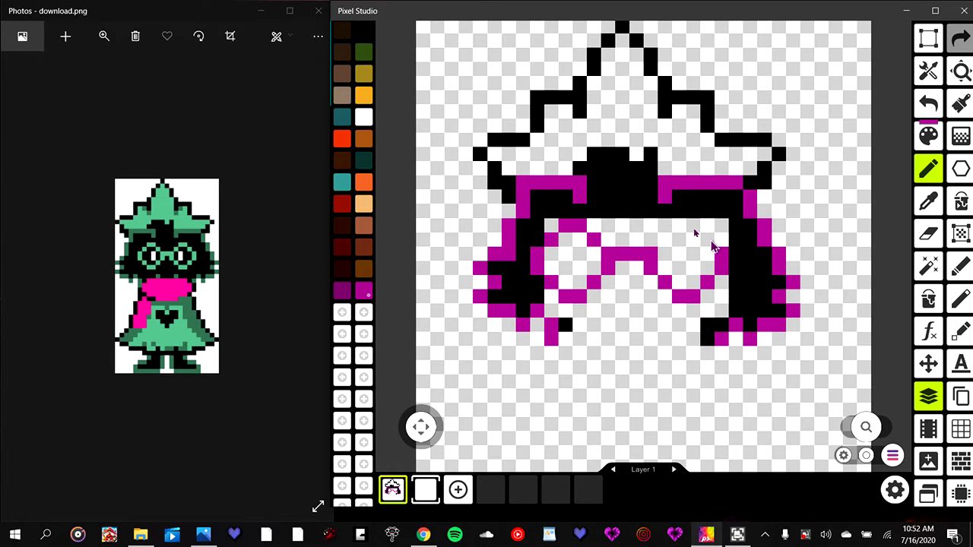
left_click_drag(713, 246, 663, 240)
- Fill the left lens with a white eye two pixels tall, surrounded by black
left_click(364, 116)
left_click(369, 35)
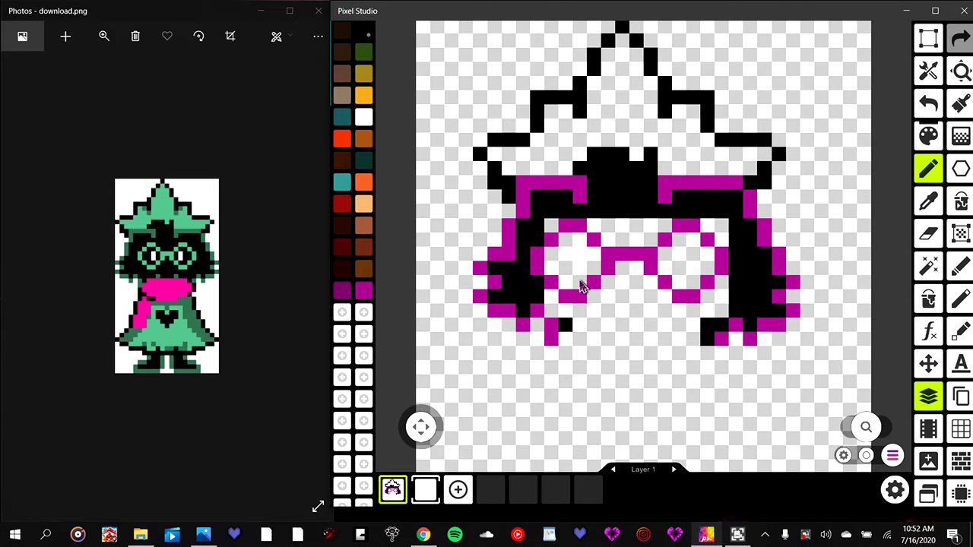
left_click_drag(569, 281, 552, 262)
left_click_drag(566, 243, 593, 266)
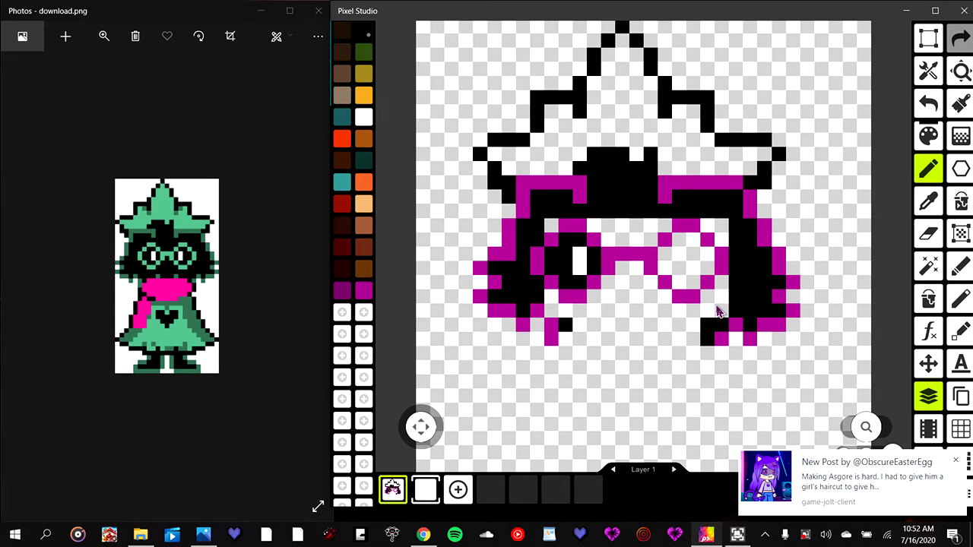
- Fill the right lens with black around a white eye two pixels tall and dismiss the notification
left_click(665, 258)
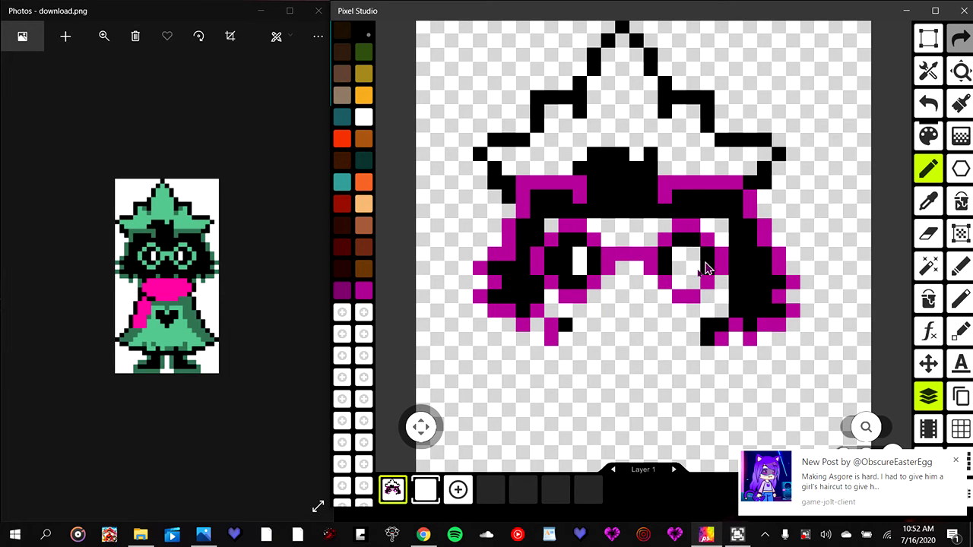
left_click(707, 270)
left_click_drag(712, 271, 691, 266)
left_click(364, 116)
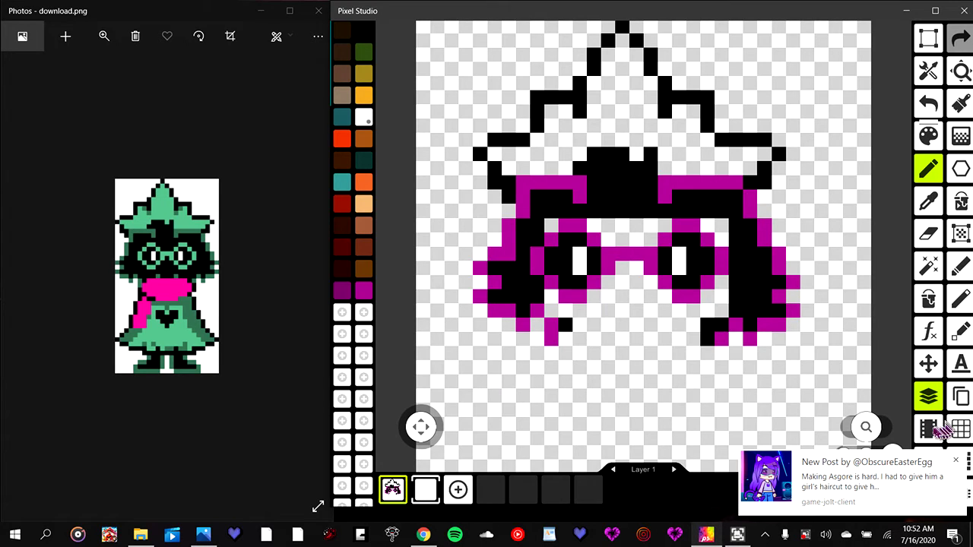
left_click(955, 460)
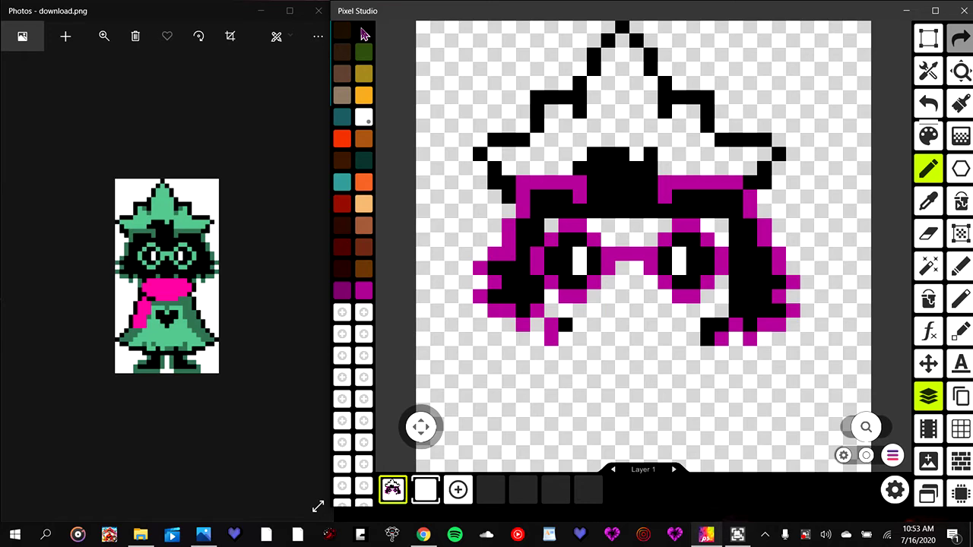
- Fill the gaps around the outer edges of both lenses and above the glasses' bridge in black
left_click(363, 34)
left_click_drag(553, 232, 552, 266)
left_click_drag(550, 301, 552, 318)
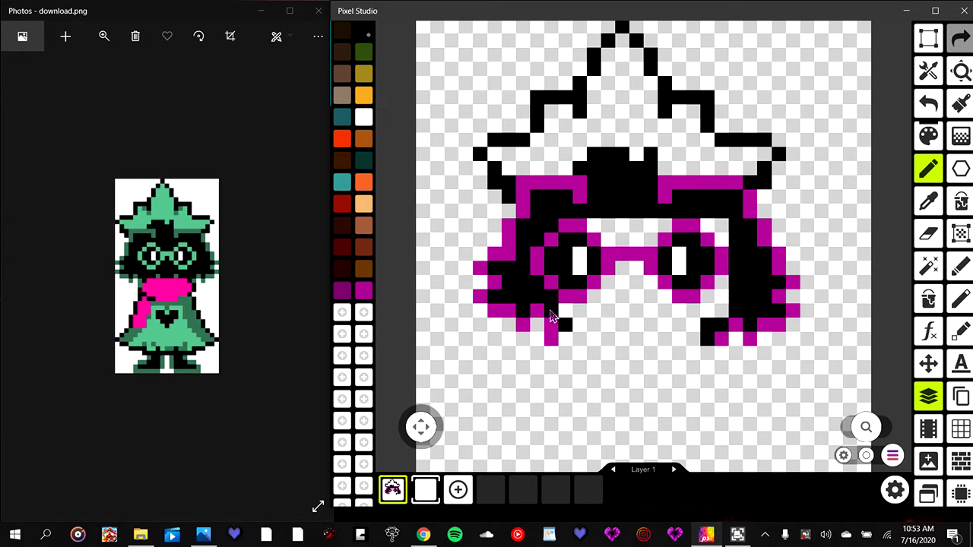
left_click(563, 312)
mouse_move(615, 243)
left_mouse_down()
mouse_move(650, 228)
mouse_move(595, 225)
mouse_move(654, 238)
mouse_move(664, 228)
mouse_move(722, 243)
left_mouse_up()
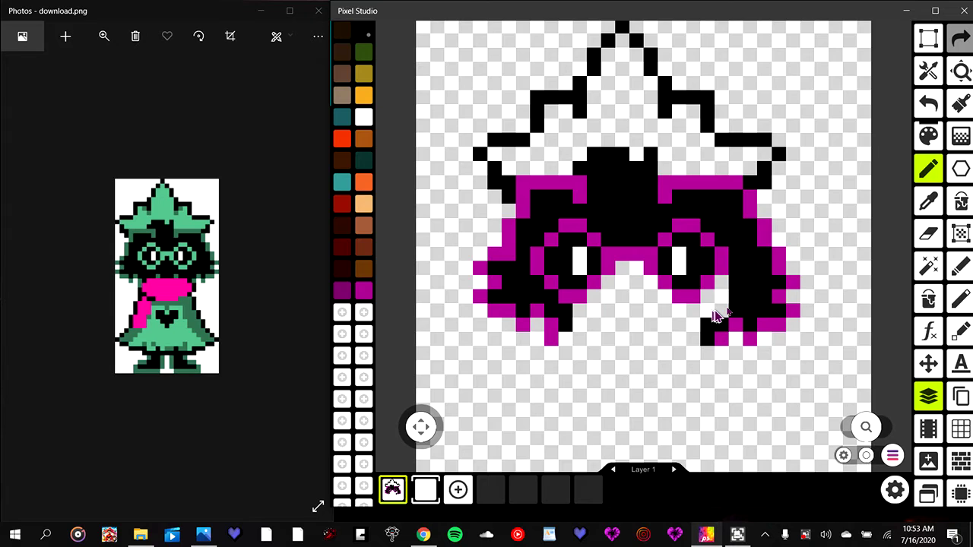
mouse_move(714, 318)
left_mouse_down()
mouse_move(726, 297)
mouse_move(713, 307)
left_mouse_up()
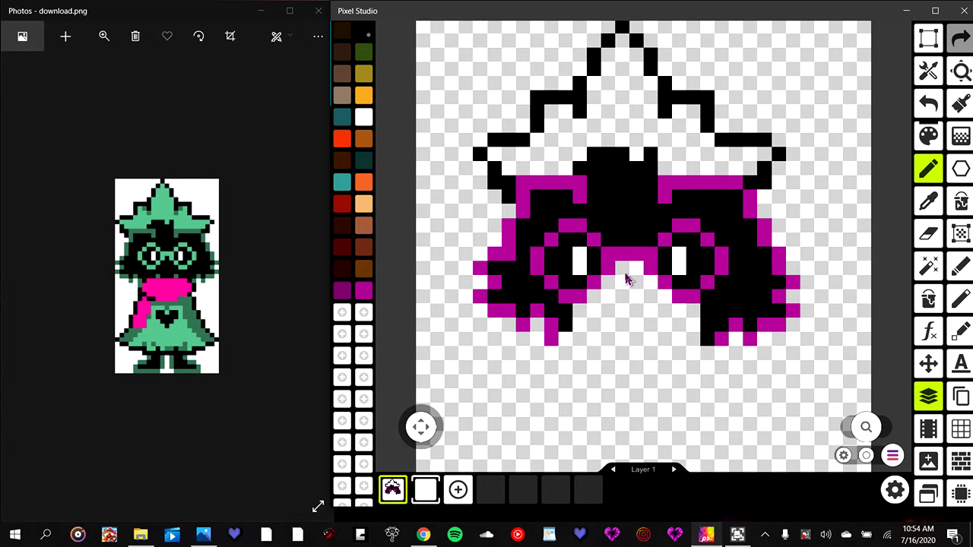
- Fill the face below the glasses' bridge and lenses in black down to a straight lower edge
left_click_drag(622, 267, 640, 269)
left_click(622, 296)
left_click(647, 296)
left_click(669, 309)
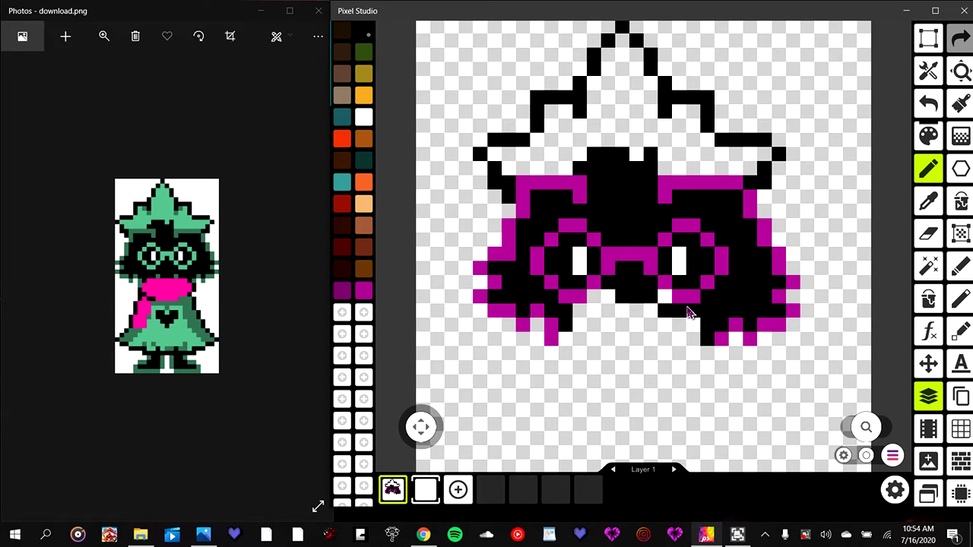
left_click(664, 307)
left_click(598, 298)
left_click(580, 312)
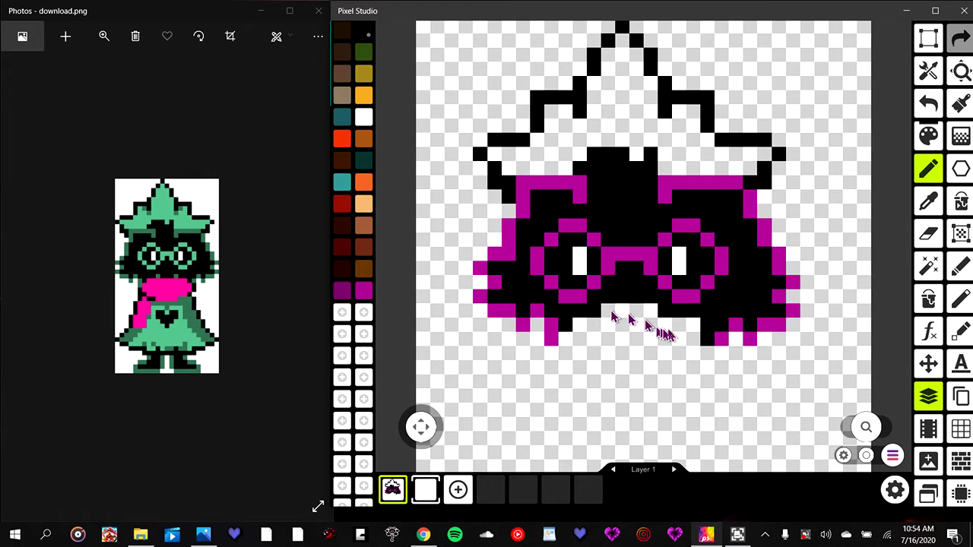
left_click_drag(608, 315, 637, 316)
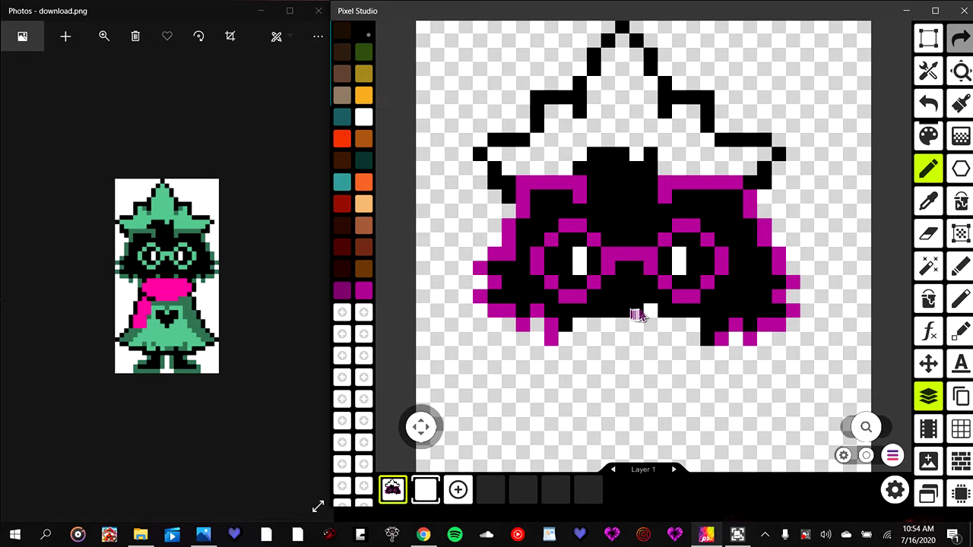
left_click(650, 310)
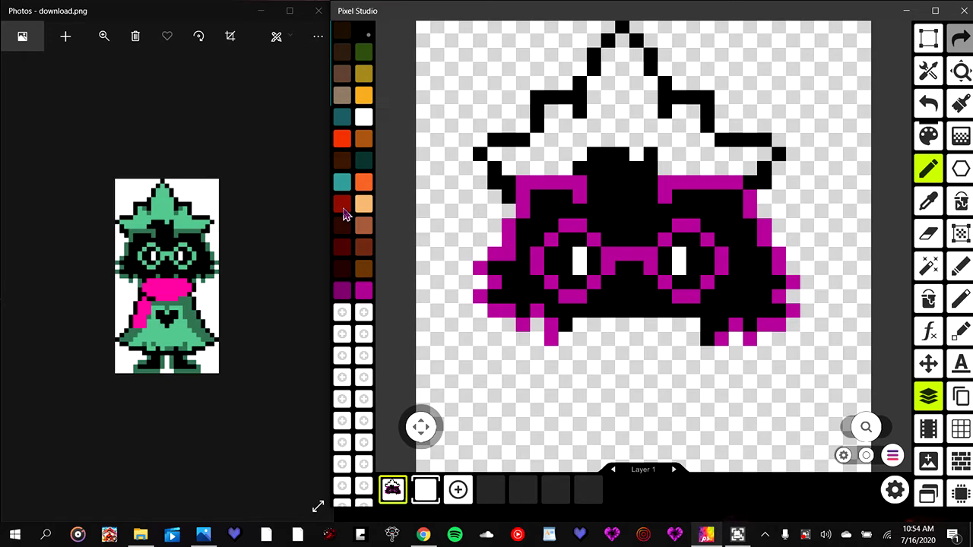
- Shade the left tip of the hat brim in dark purple and repaint the overwritten outline pixel black
left_click(365, 294)
left_click(342, 290)
left_click(361, 298)
left_click(347, 295)
left_click_drag(515, 163, 495, 157)
left_click(367, 30)
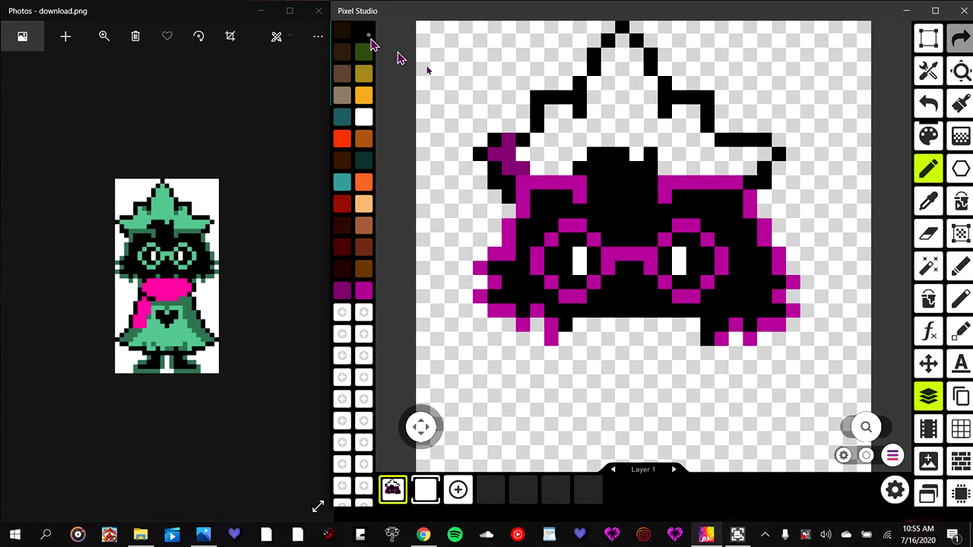
left_click(504, 137)
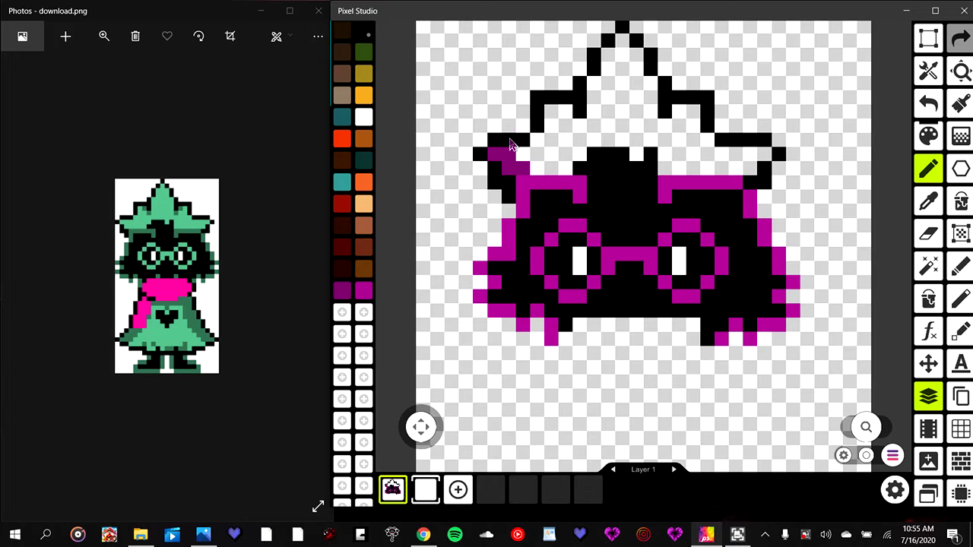
- Fill the hat's brim and both side points in dark purple, inside the black outline and around the hair tuft
left_click(348, 295)
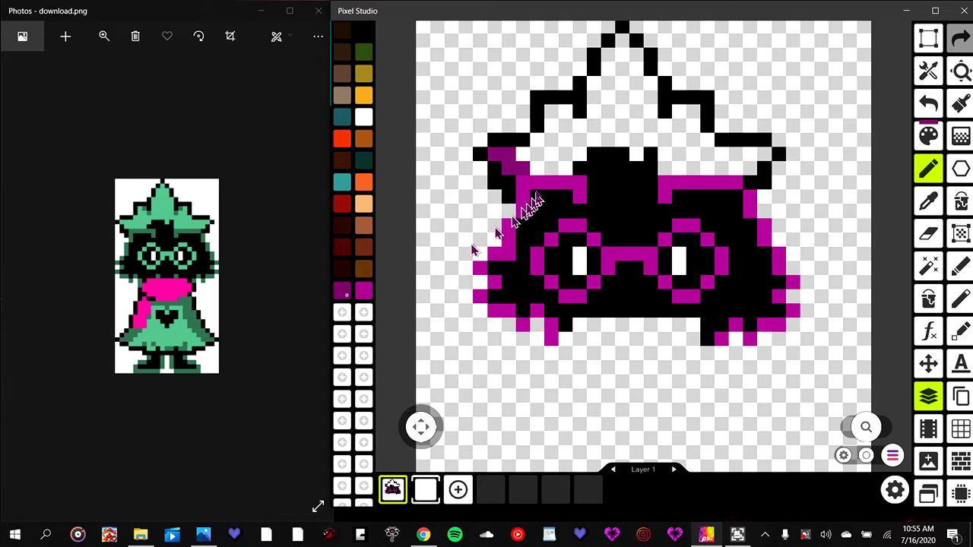
mouse_move(537, 169)
left_mouse_down()
mouse_move(563, 171)
mouse_move(563, 149)
mouse_move(562, 167)
mouse_move(542, 146)
mouse_move(583, 156)
mouse_move(555, 128)
mouse_move(569, 135)
left_mouse_up()
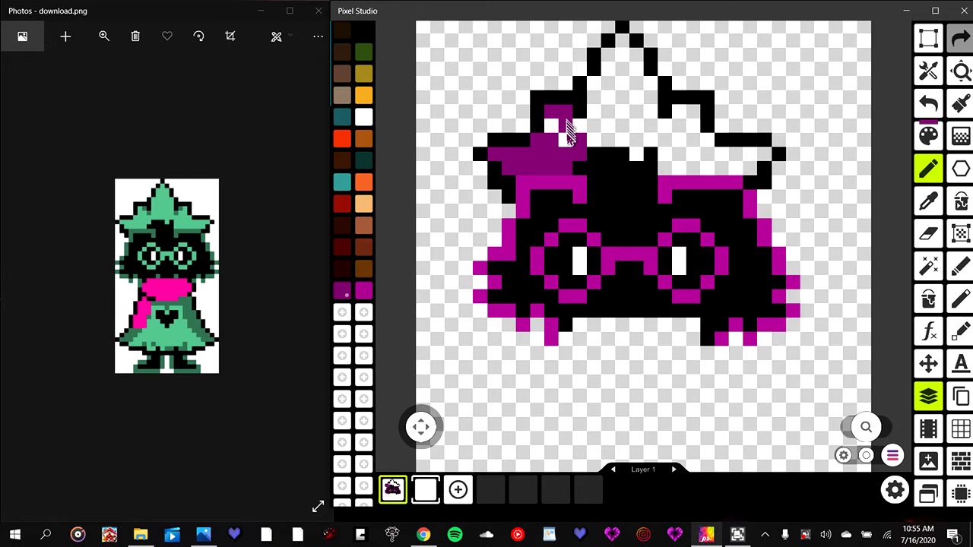
mouse_move(568, 133)
left_mouse_down()
mouse_move(687, 162)
mouse_move(671, 146)
left_mouse_up()
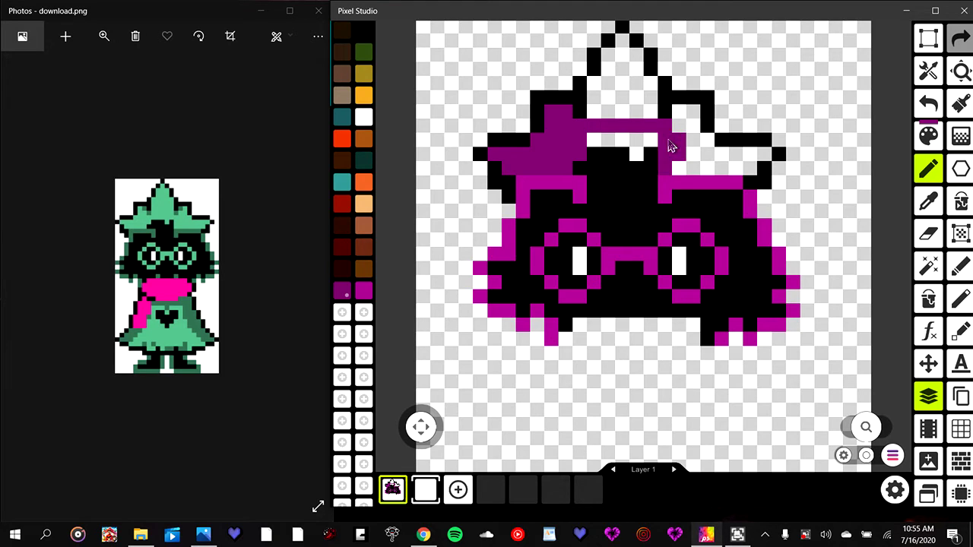
mouse_move(671, 146)
left_mouse_down()
mouse_move(639, 152)
mouse_move(747, 176)
left_mouse_up()
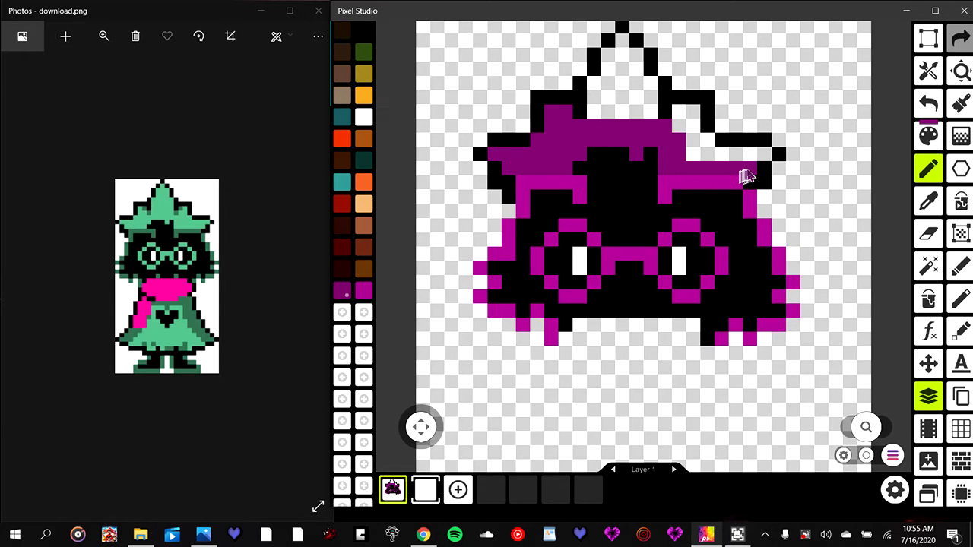
left_click_drag(746, 176, 705, 149)
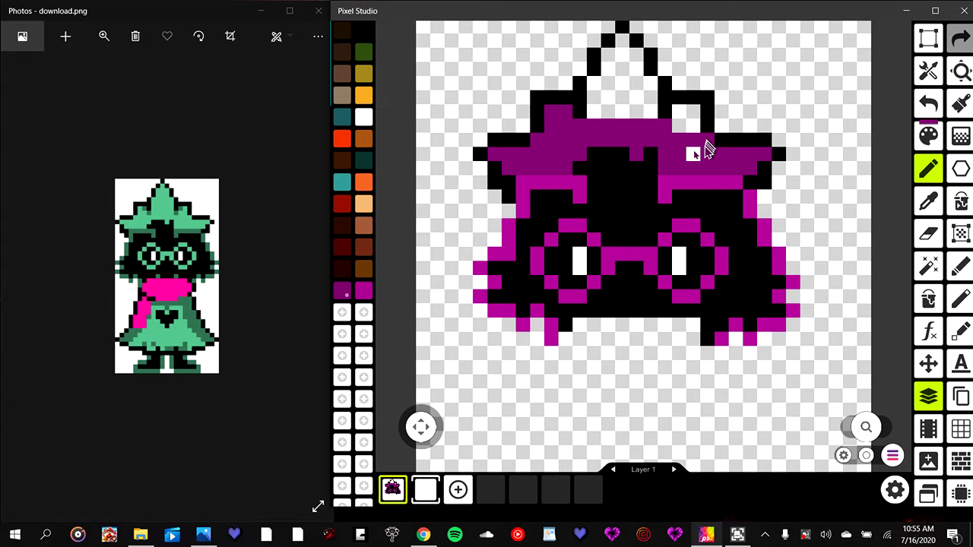
left_click_drag(705, 149, 646, 124)
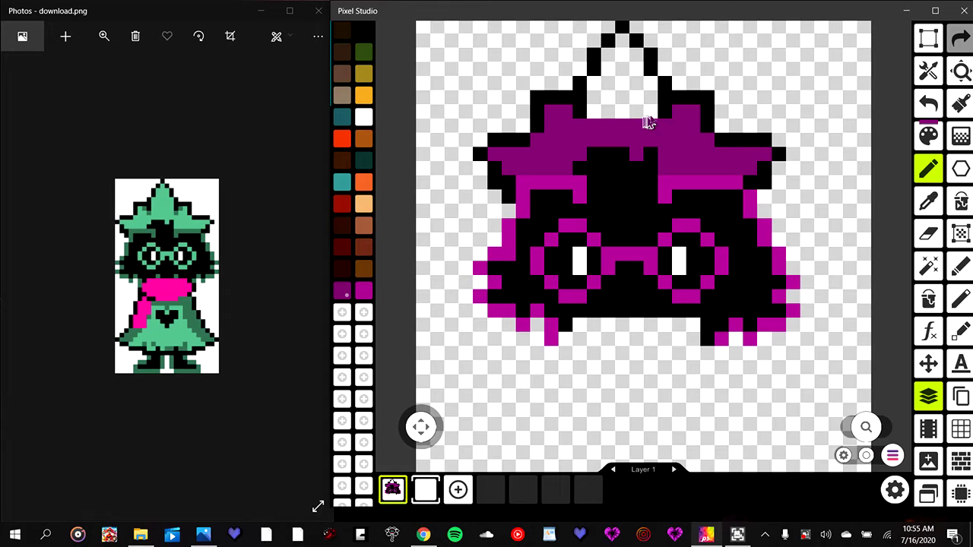
- Fill the hat's central peak up to its tip in dark purple
left_click_drag(644, 118, 600, 92)
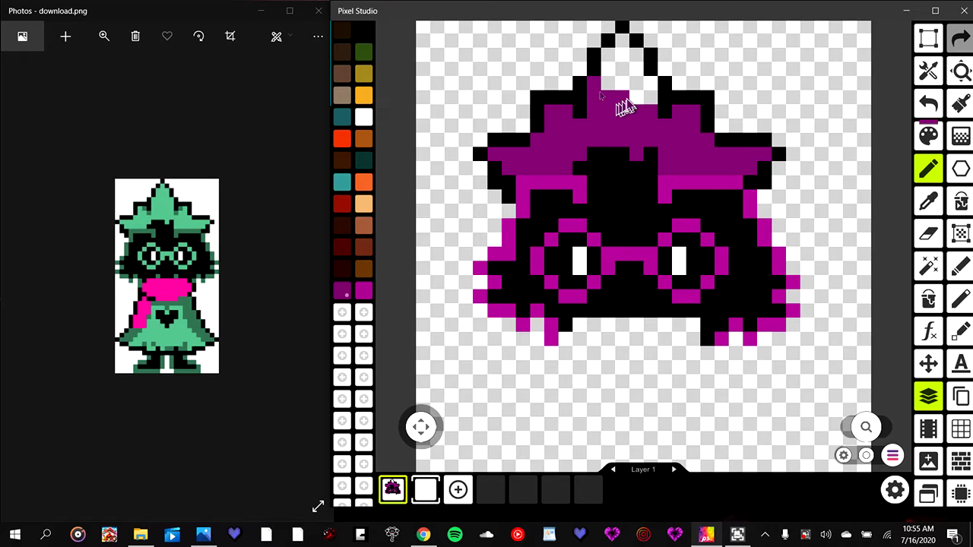
left_click_drag(599, 92, 628, 59)
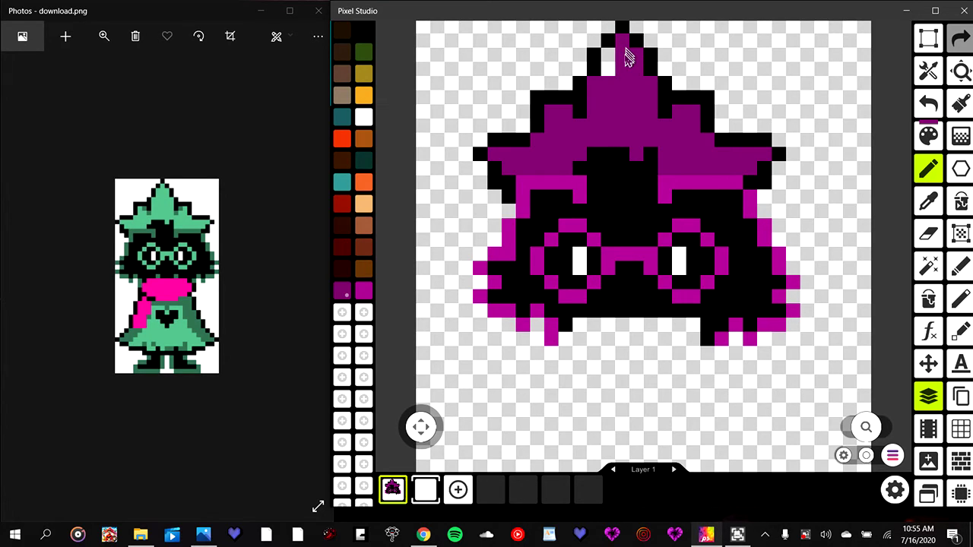
left_click_drag(628, 59, 614, 75)
- Extend the face's lower edge by one row of black pixels, with two single magenta pixels spaced along it
left_click(365, 292)
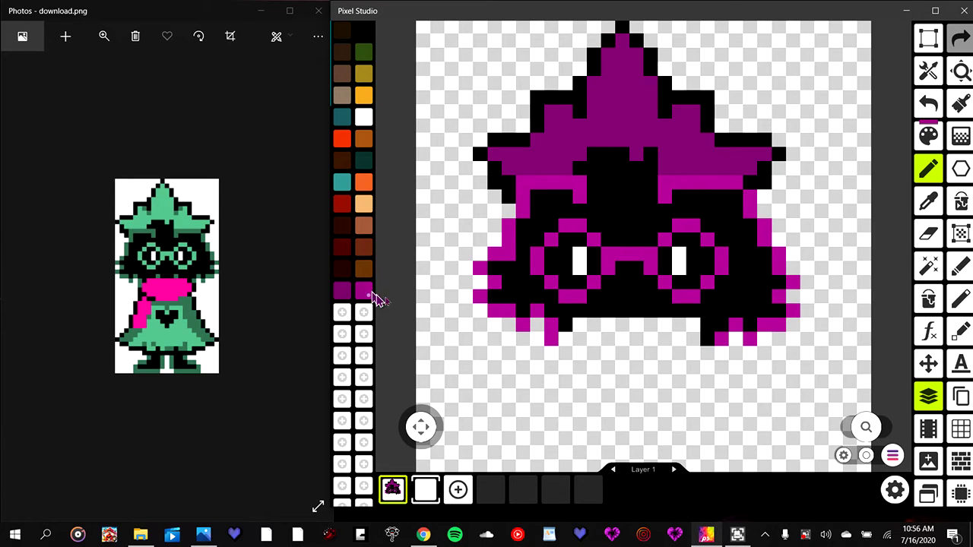
left_click(608, 327)
left_click(651, 325)
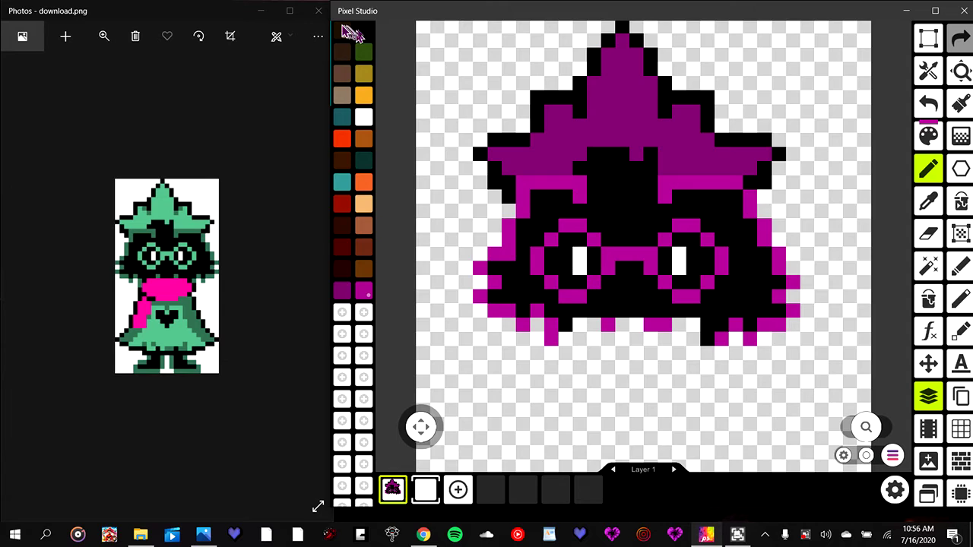
left_click(364, 34)
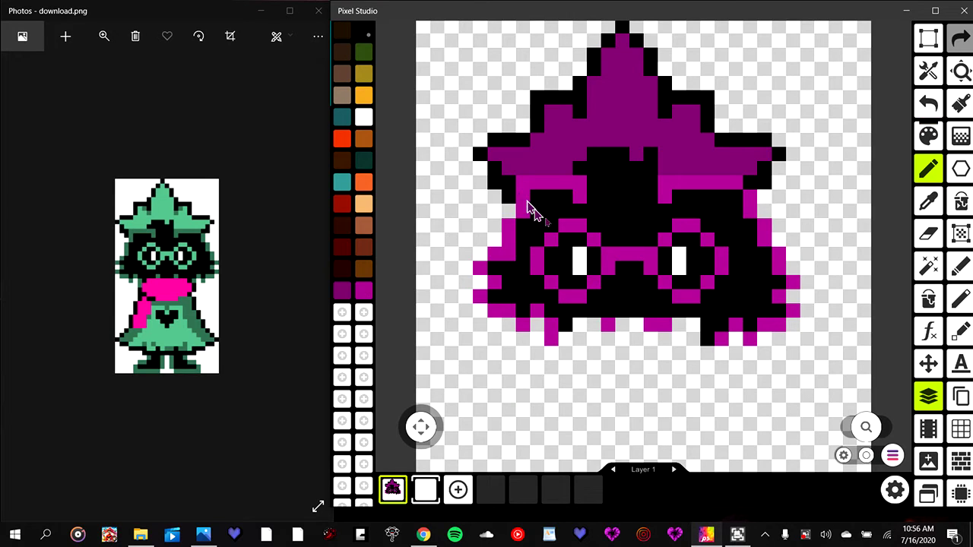
left_click(651, 325)
left_click(642, 328)
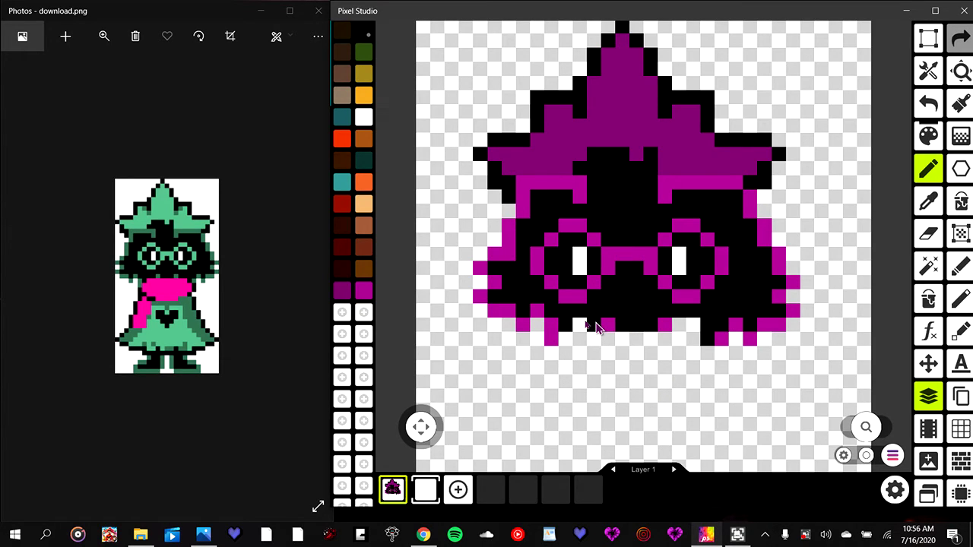
left_click(579, 325)
left_click(693, 327)
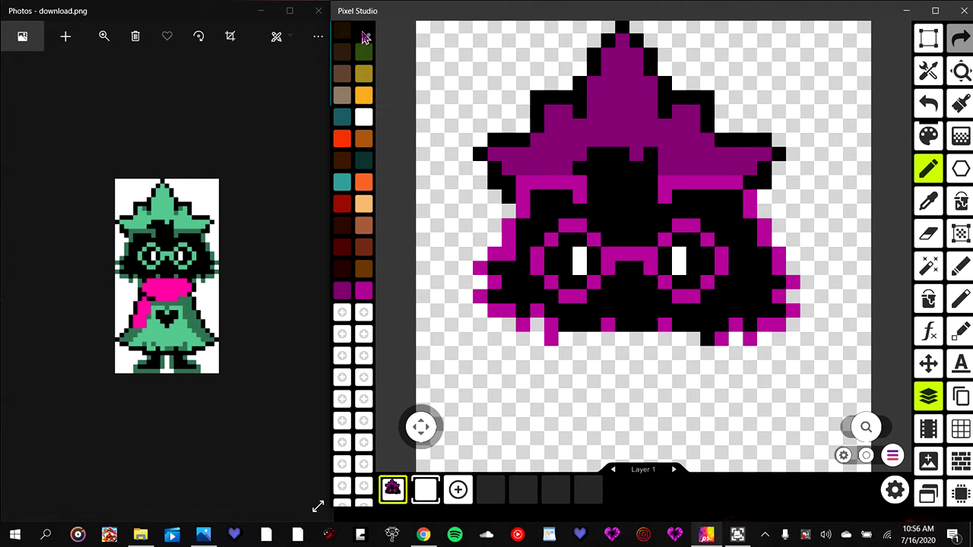
- Add a black pixel below the face's lower-left corner and lengthen the adjacent magenta fur strand by one pixel
left_click(365, 37)
left_click(563, 342)
left_click(362, 293)
left_click(552, 339)
left_click(554, 358)
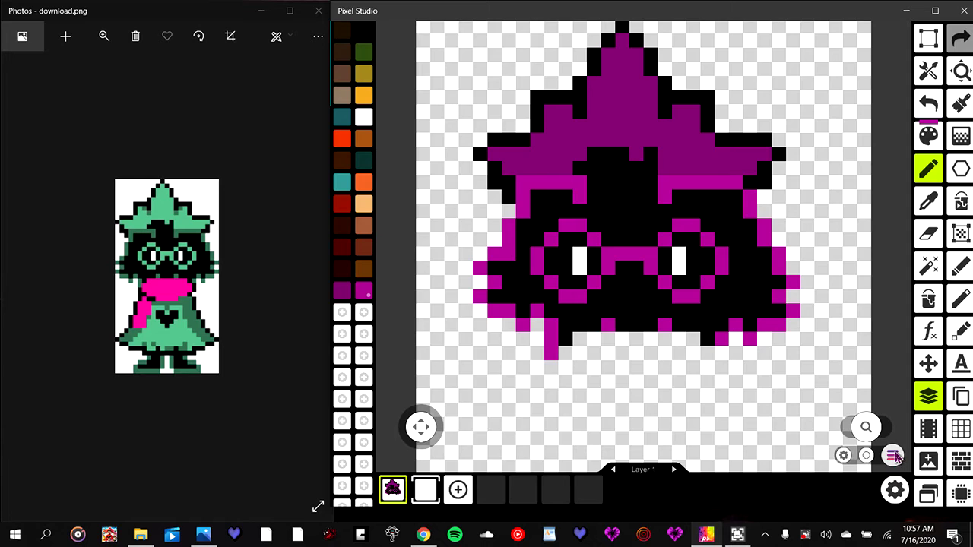
left_click(894, 456)
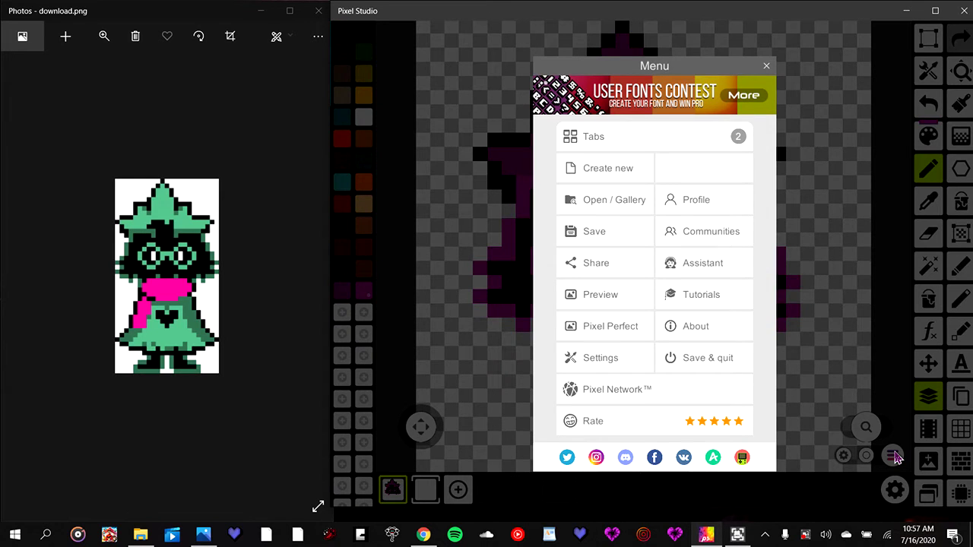
left_click(872, 337)
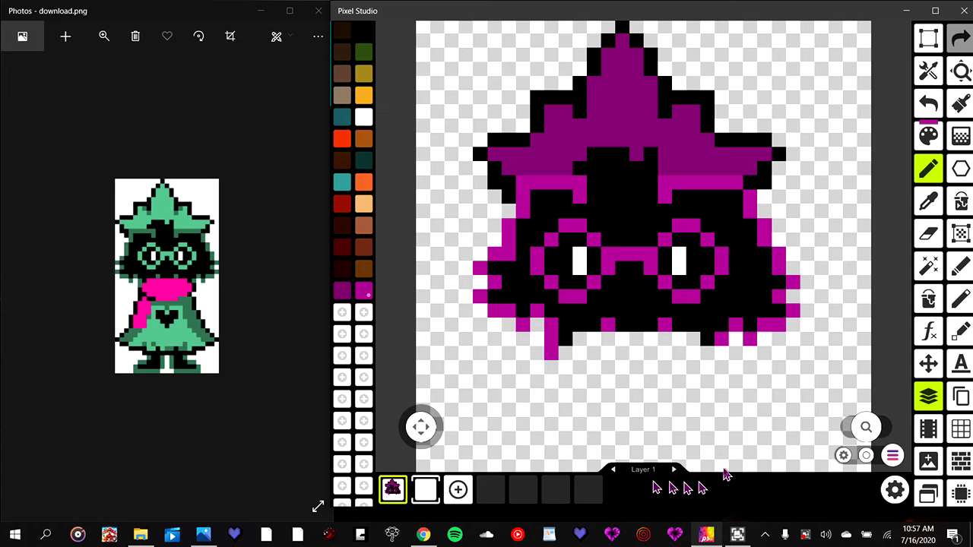
mouse_move(834, 347)
left_mouse_down()
mouse_move(820, 395)
mouse_move(836, 350)
left_mouse_up()
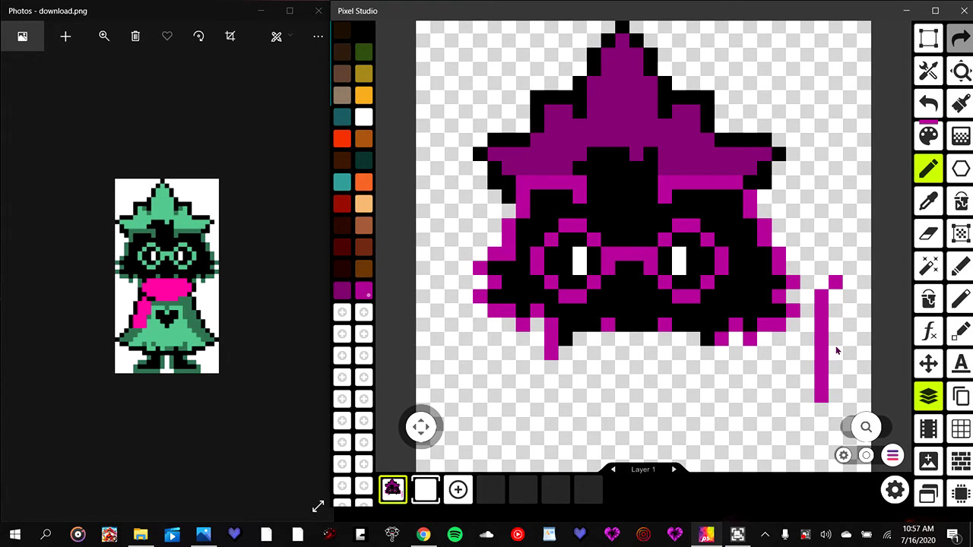
key("ctrl+z")
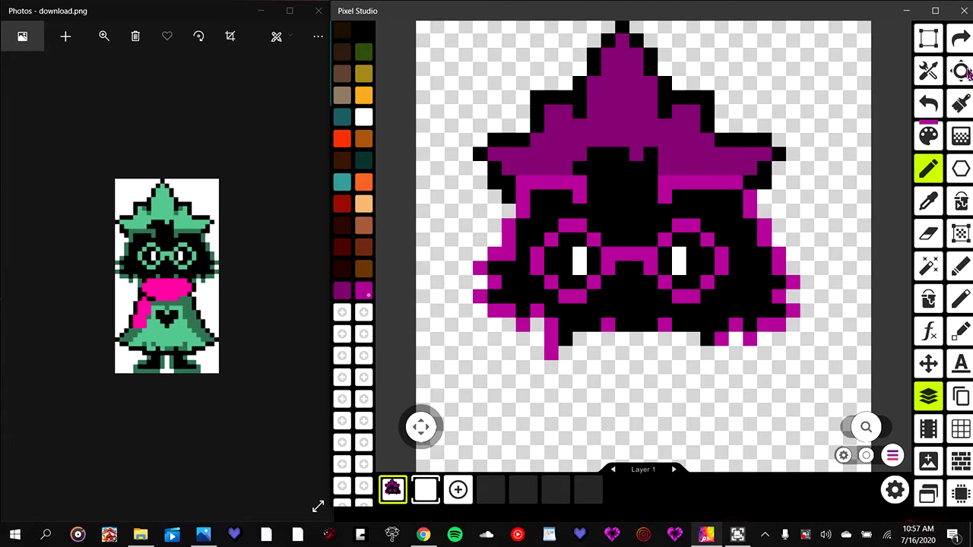
left_click(961, 71)
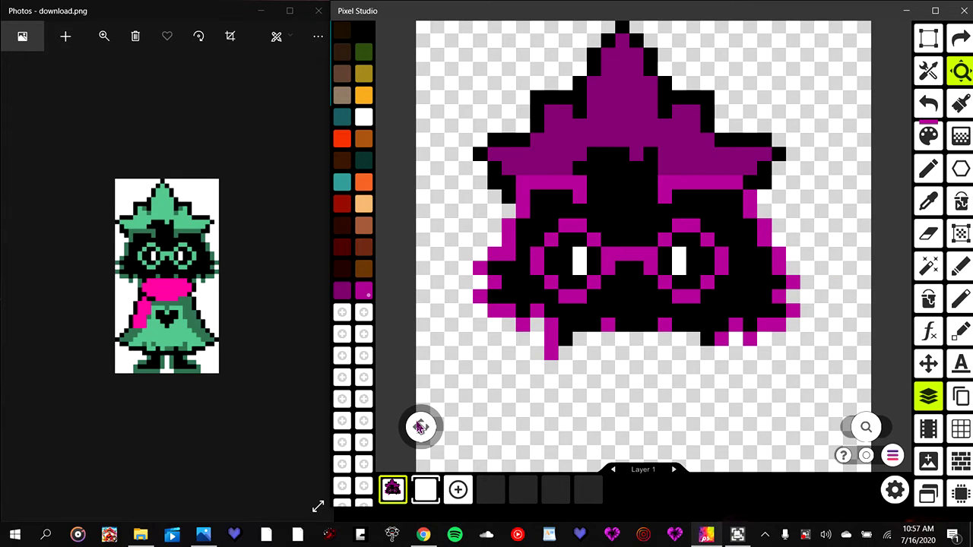
left_click_drag(420, 427, 408, 456)
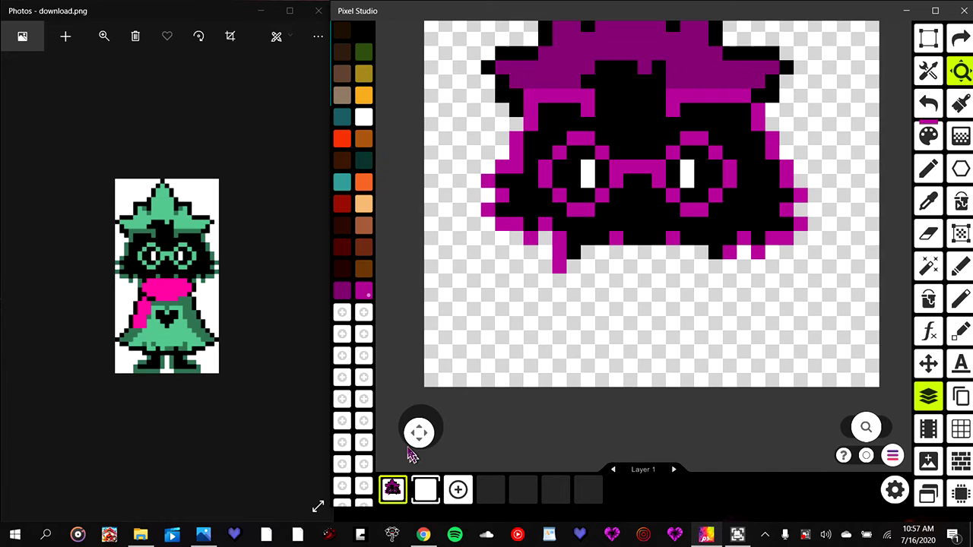
left_click(895, 491)
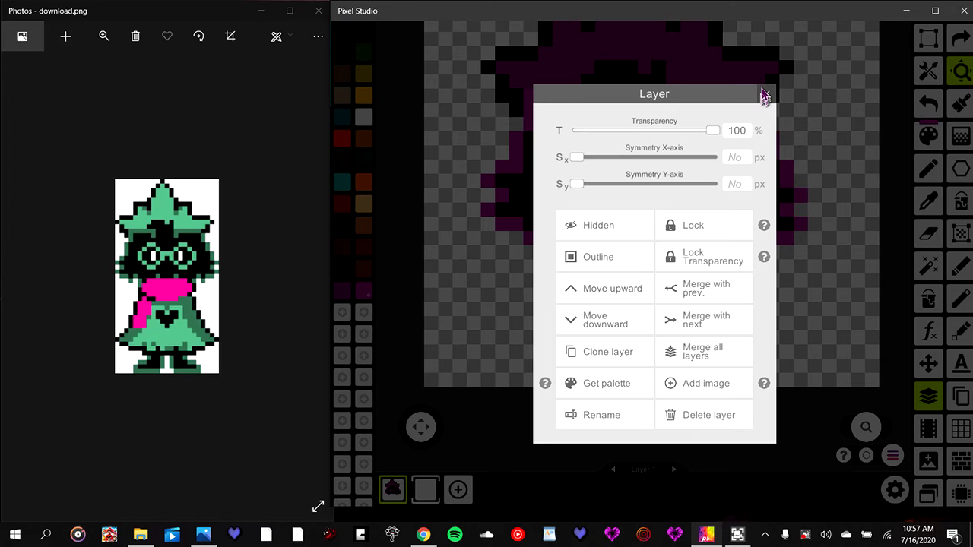
left_click(718, 363)
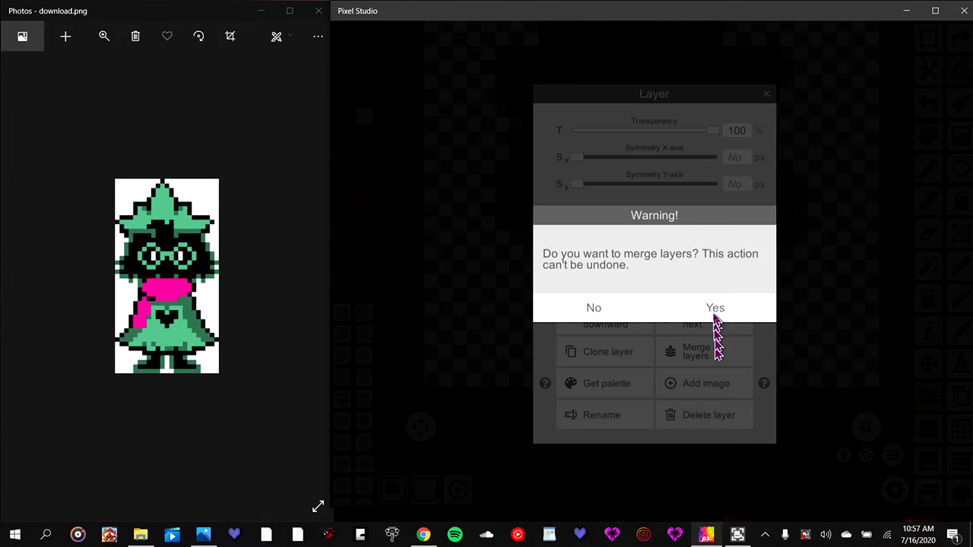
left_click(628, 313)
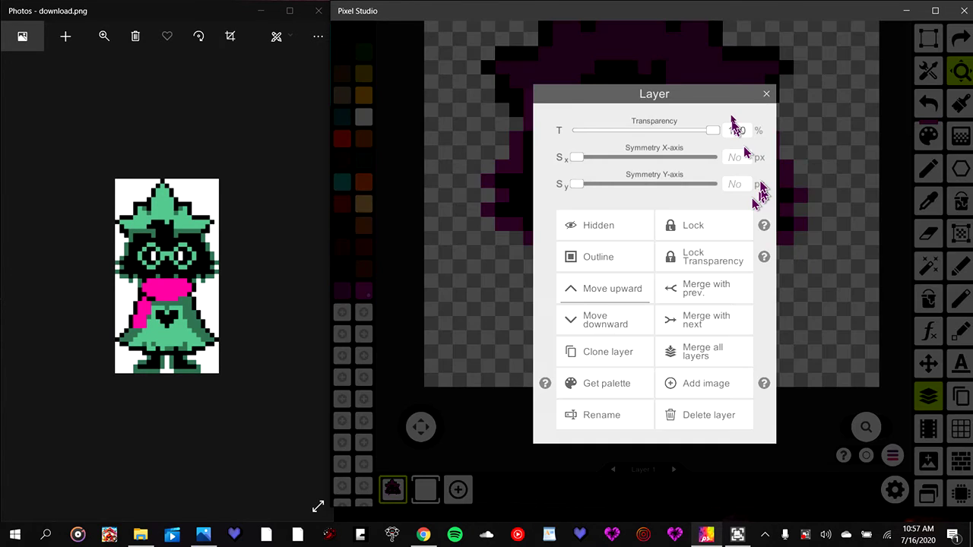
left_click(766, 94)
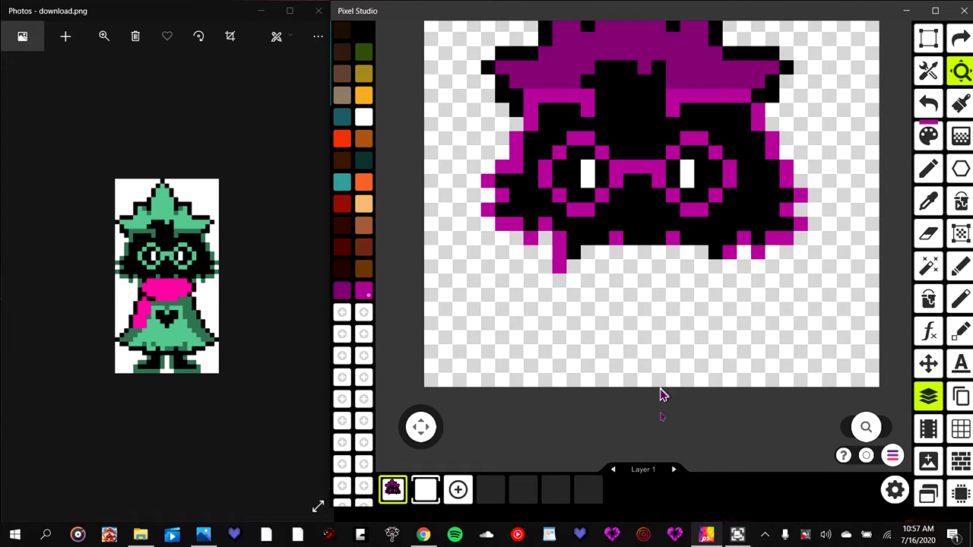
left_click(962, 492)
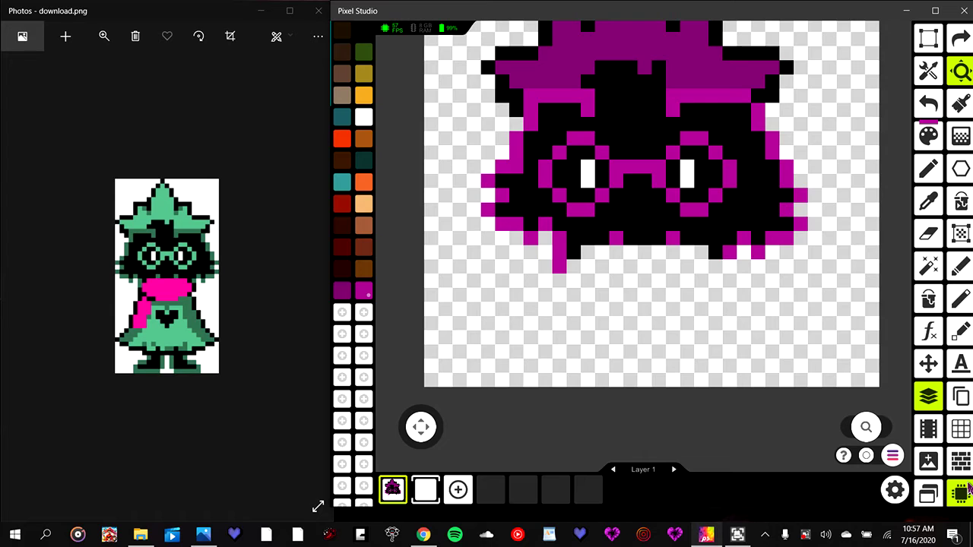
left_click(962, 493)
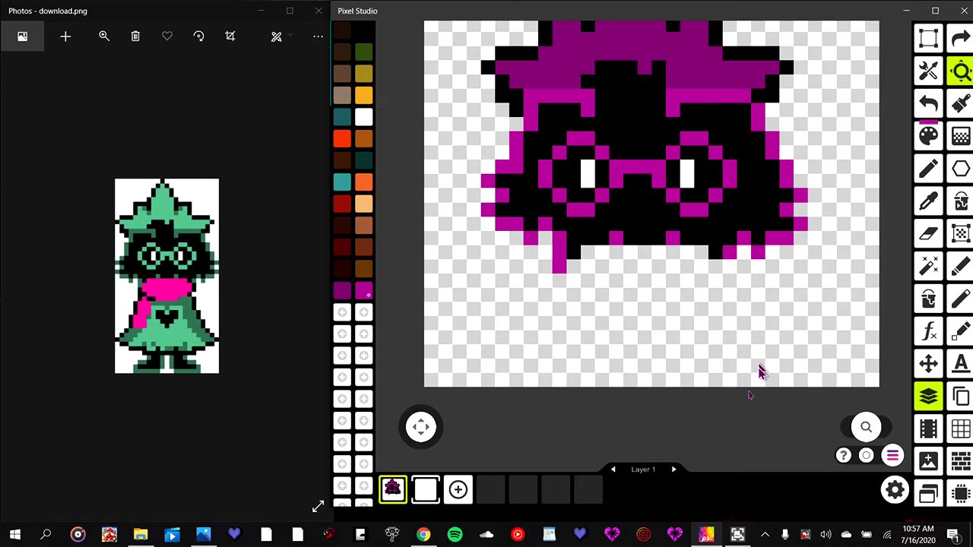
- Bring the hat and face back into view on the canvas and dismiss the chat notifications
left_click_drag(421, 427, 437, 455)
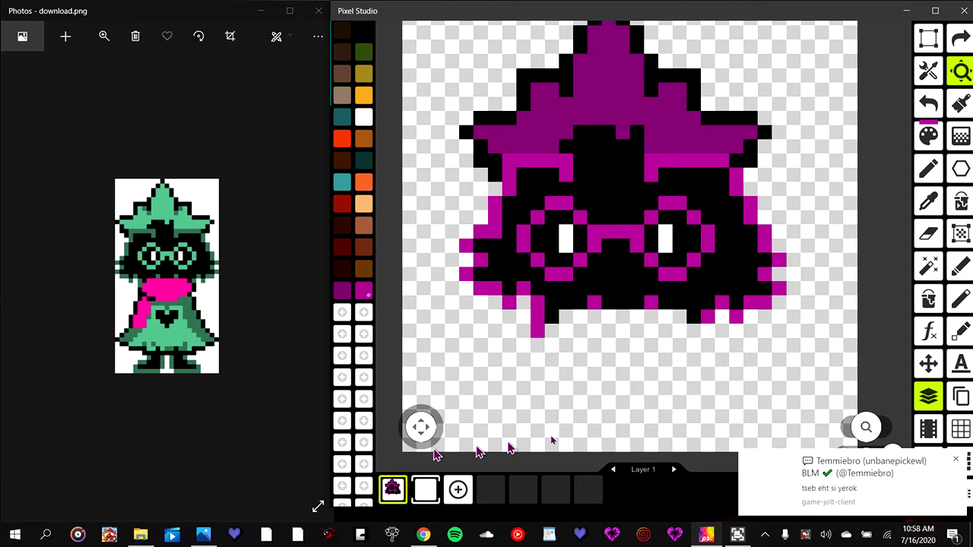
left_click(955, 461)
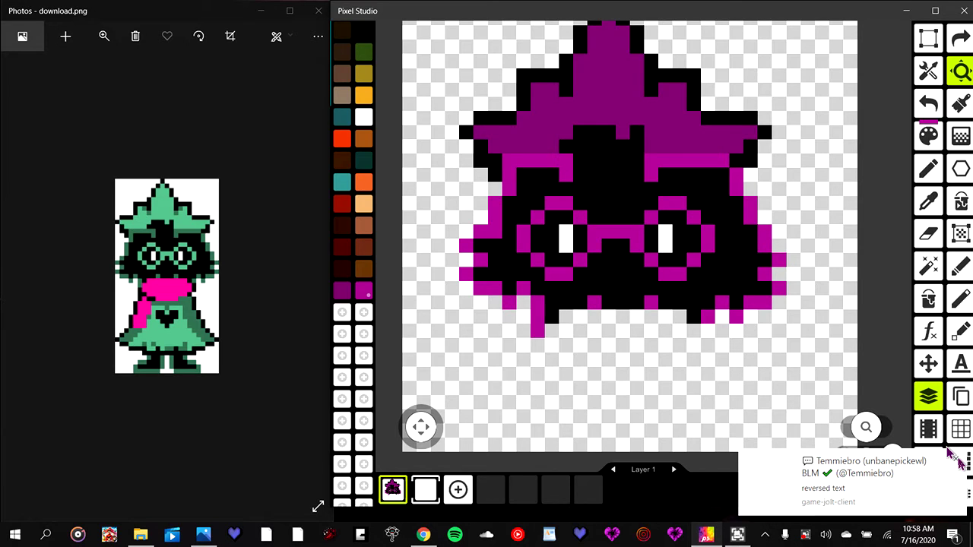
left_click(959, 461)
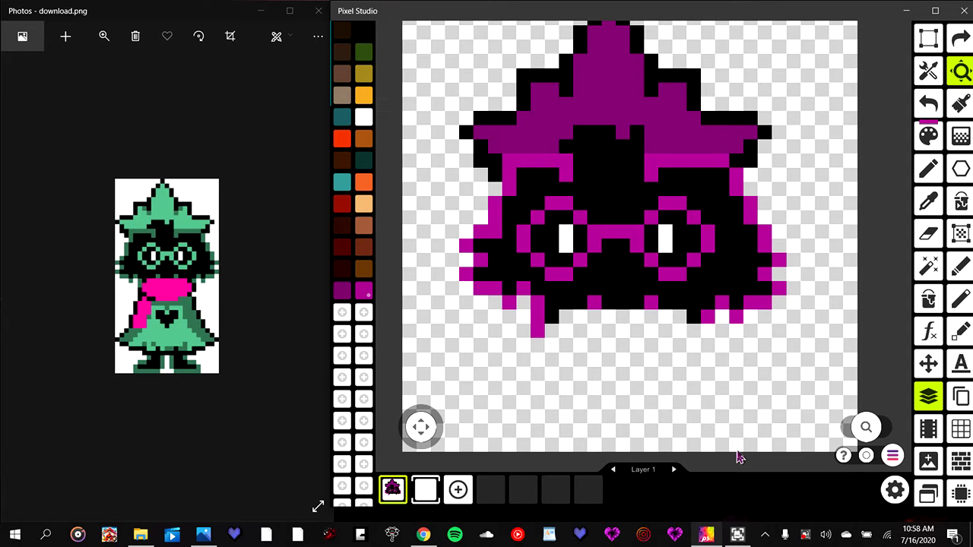
scroll(585, 132, "down", 2)
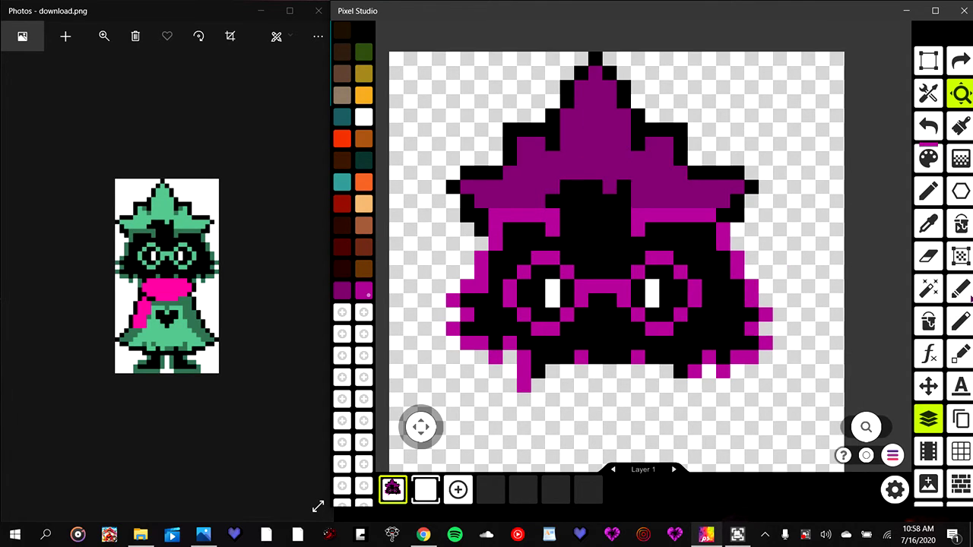
scroll(585, 132, "up", 2)
scroll(586, 132, "up", 2)
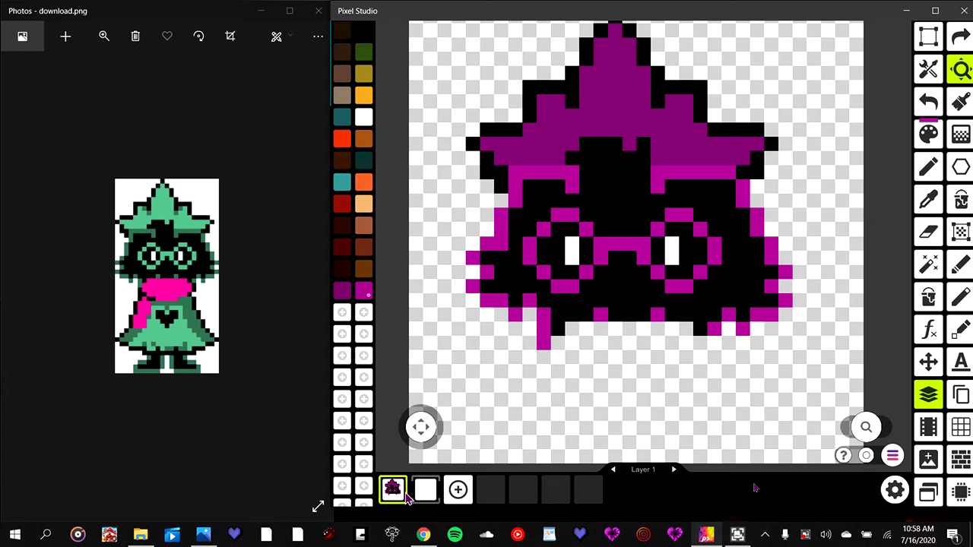
left_click(643, 469)
left_click(765, 95)
left_click(738, 534)
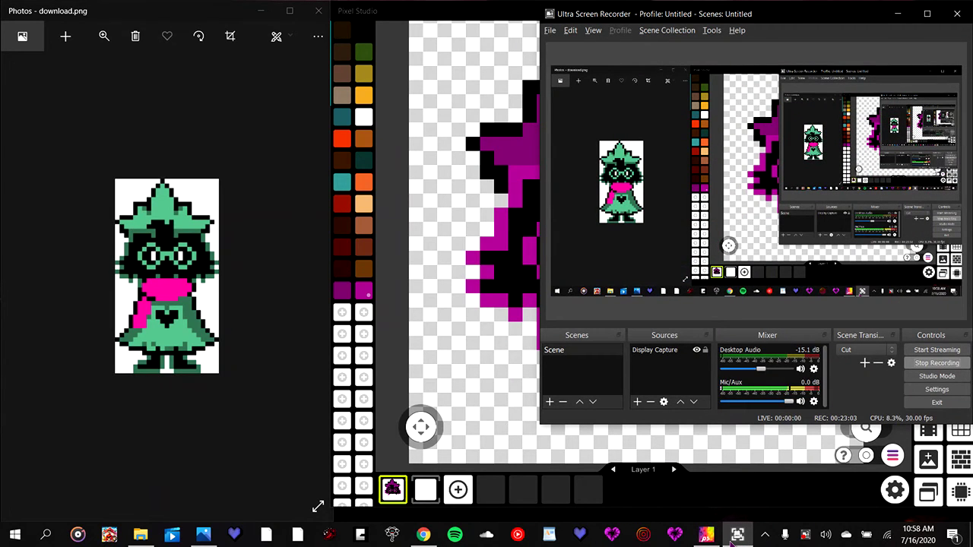
left_click(734, 537)
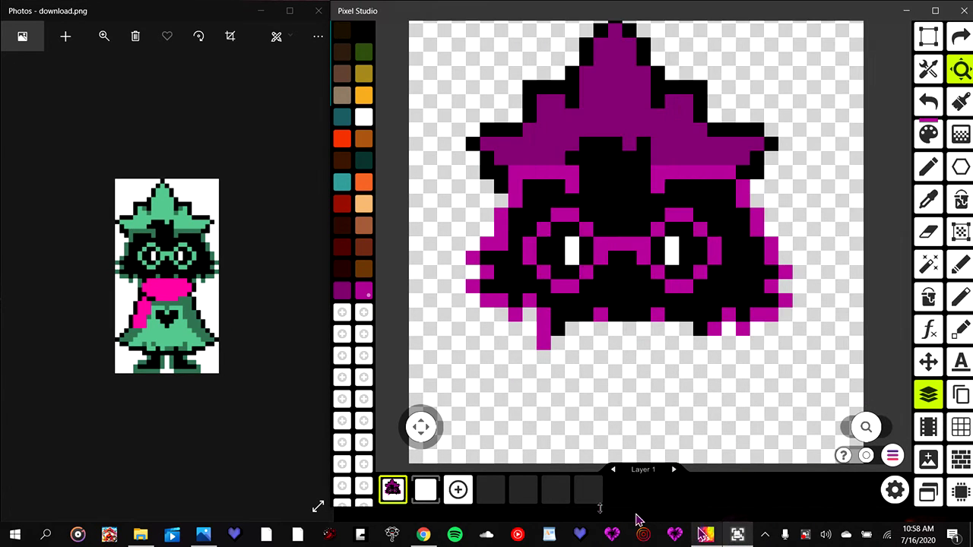
- Find the Microsoft Store through a Windows search for "store" and open it
mouse_move(424, 535)
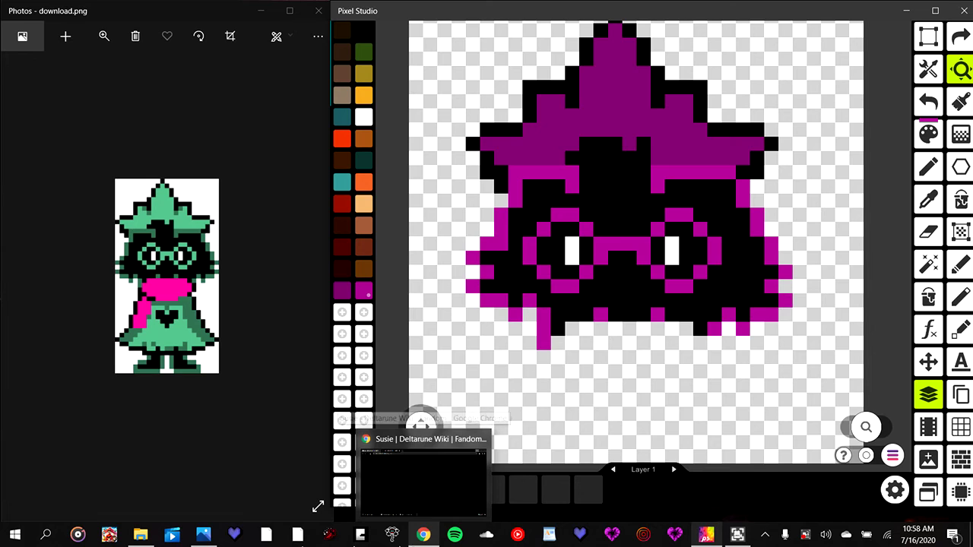
left_click(48, 538)
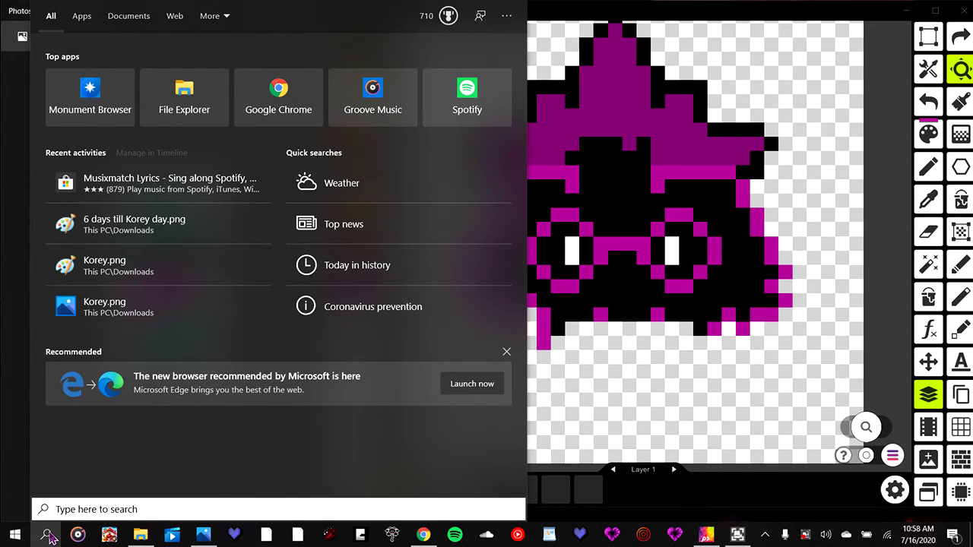
type("sto")
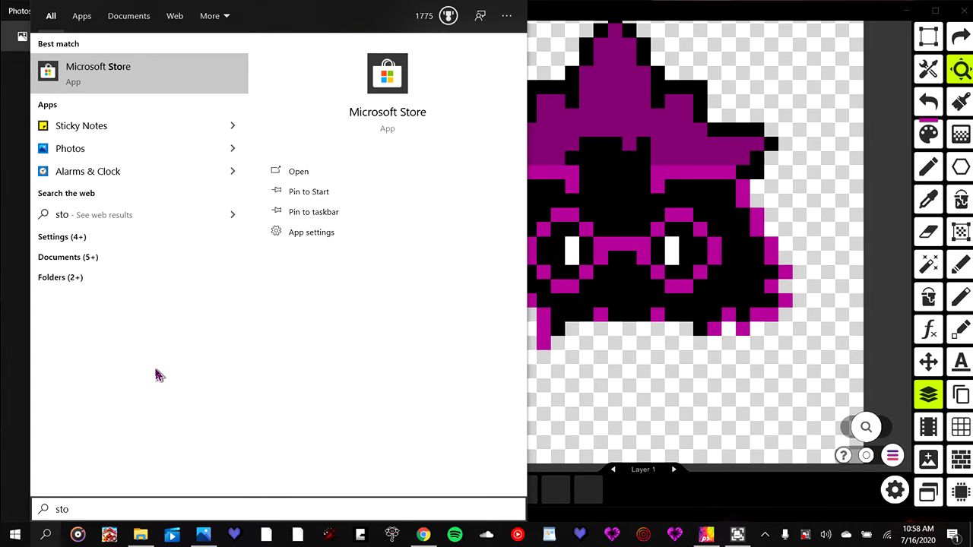
type("re")
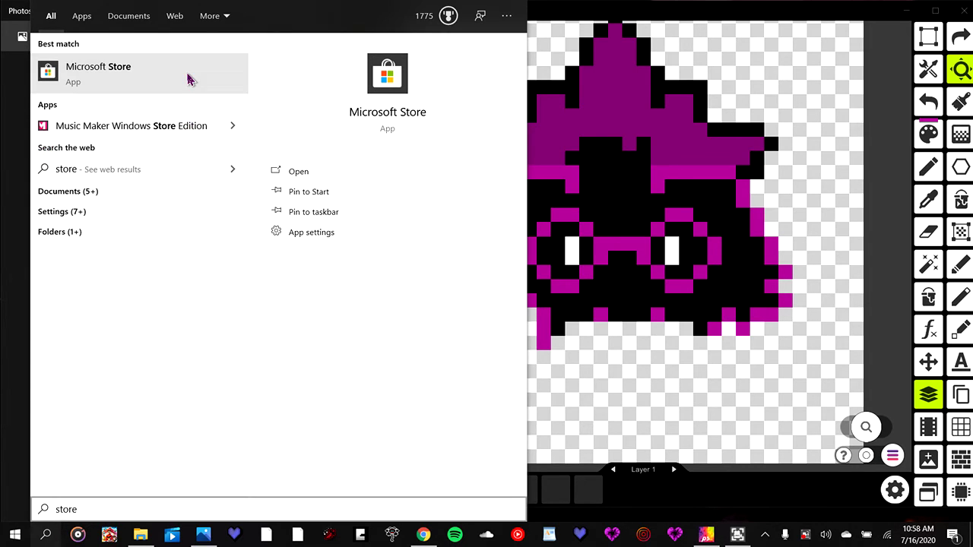
left_click(190, 80)
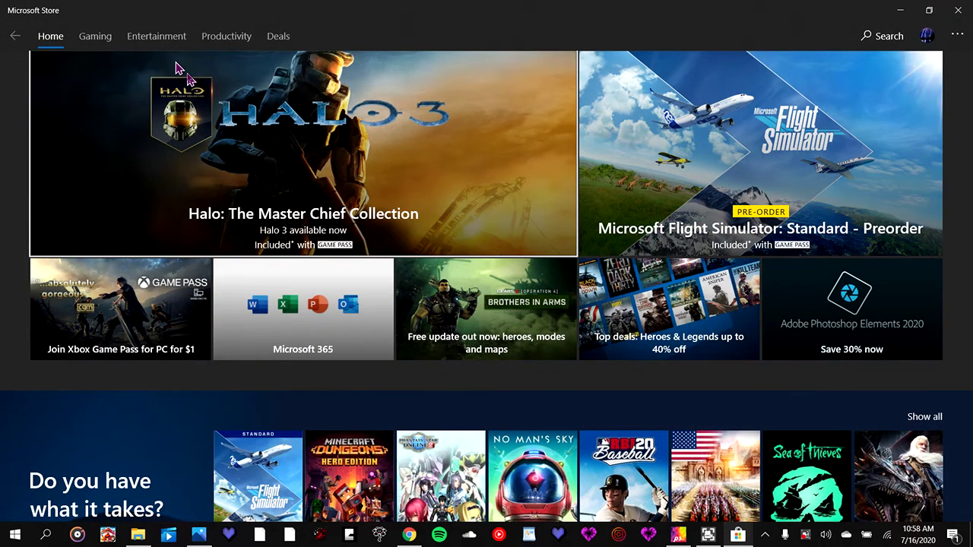
- Search the store for "pixel" and open the Pix2d - Pixel Art Studio page
left_click(869, 35)
type("p")
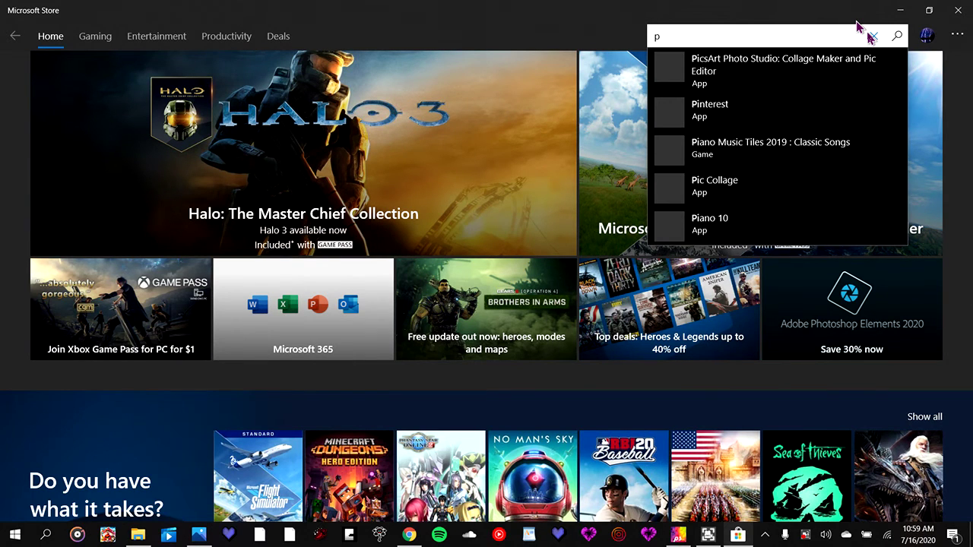
type("ixel")
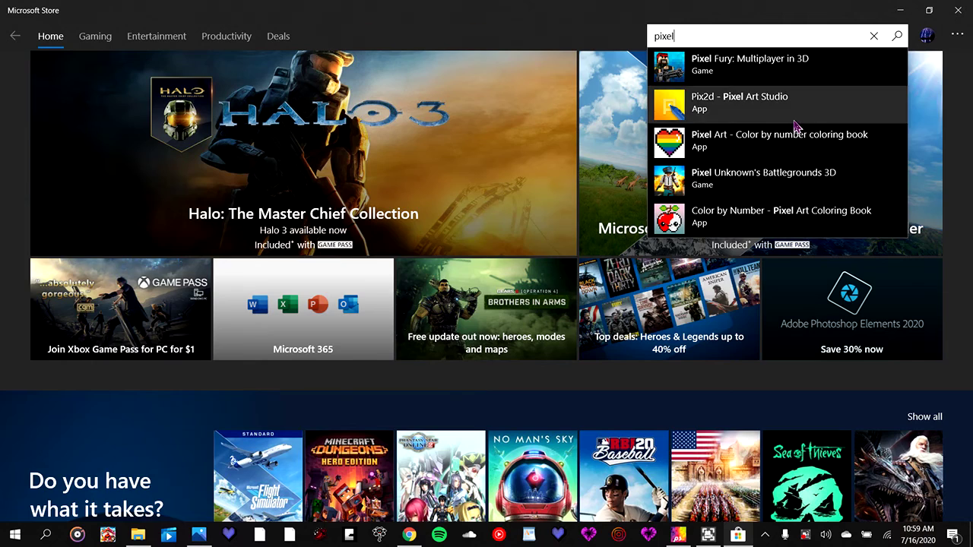
left_click(794, 128)
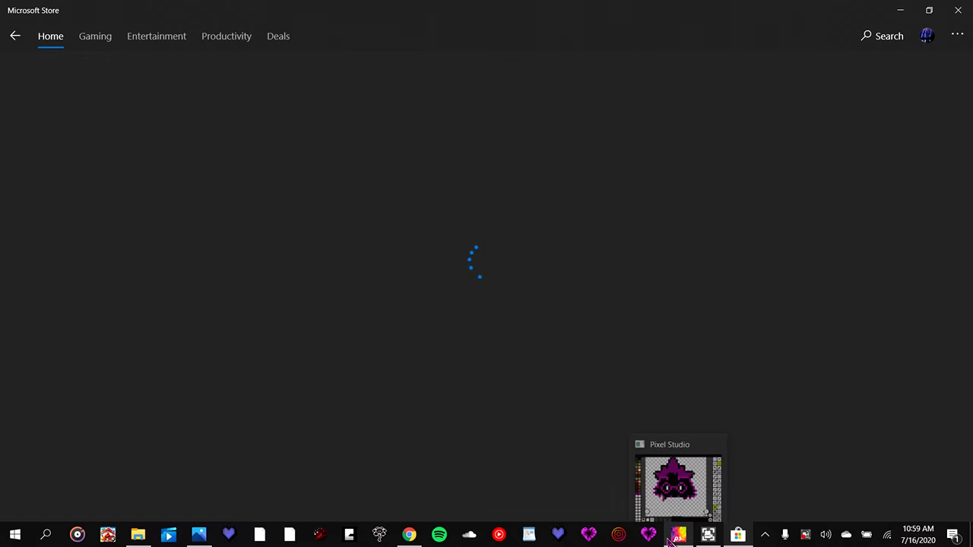
- Examine the Pix2d listing's description and screenshots, comparing it with the current Pixel Studio app
left_click(677, 487)
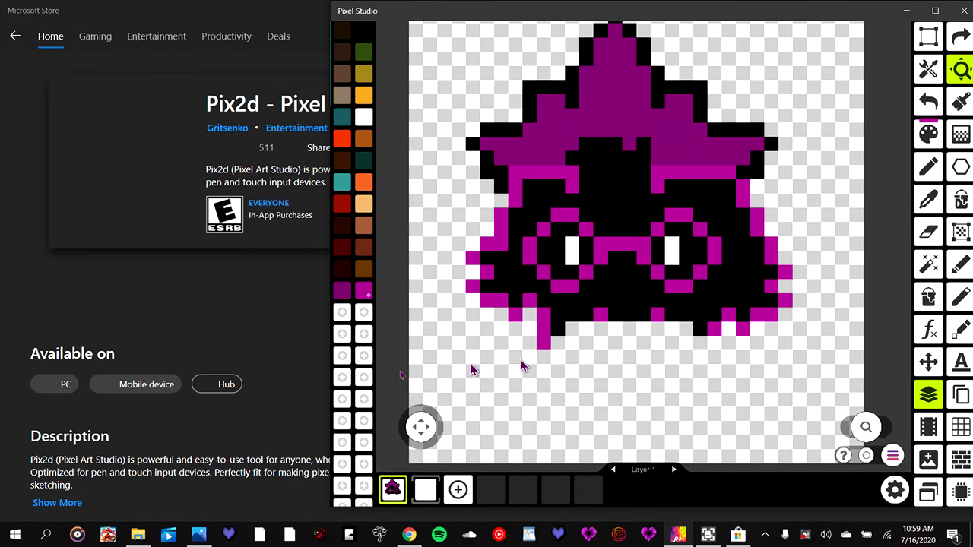
left_click(240, 451)
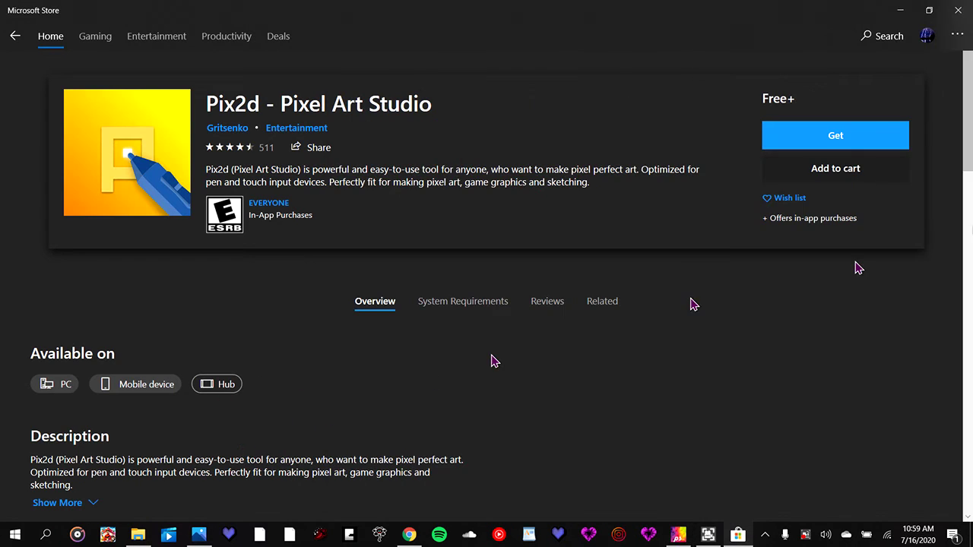
scroll(967, 259, "down", 5)
scroll(969, 258, "up", 1)
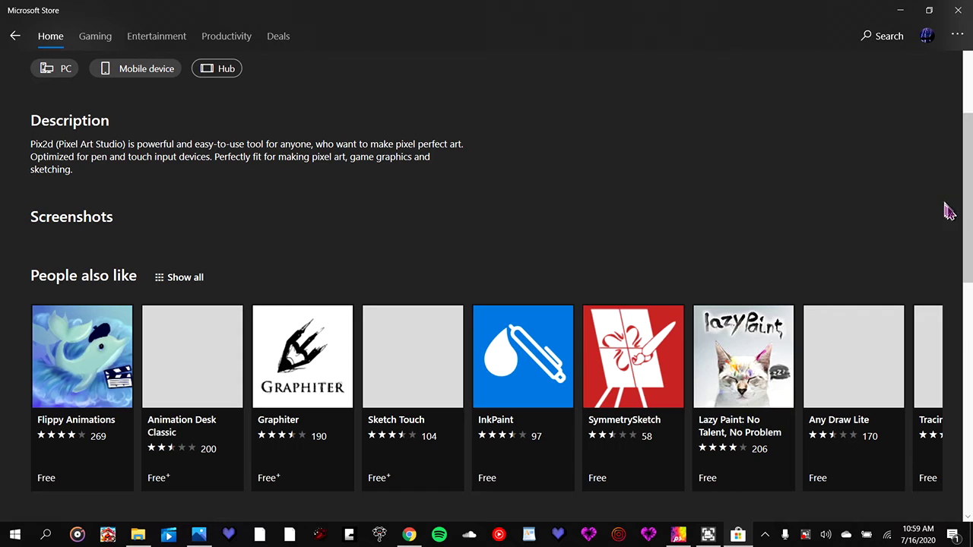
scroll(971, 204, "up", 1)
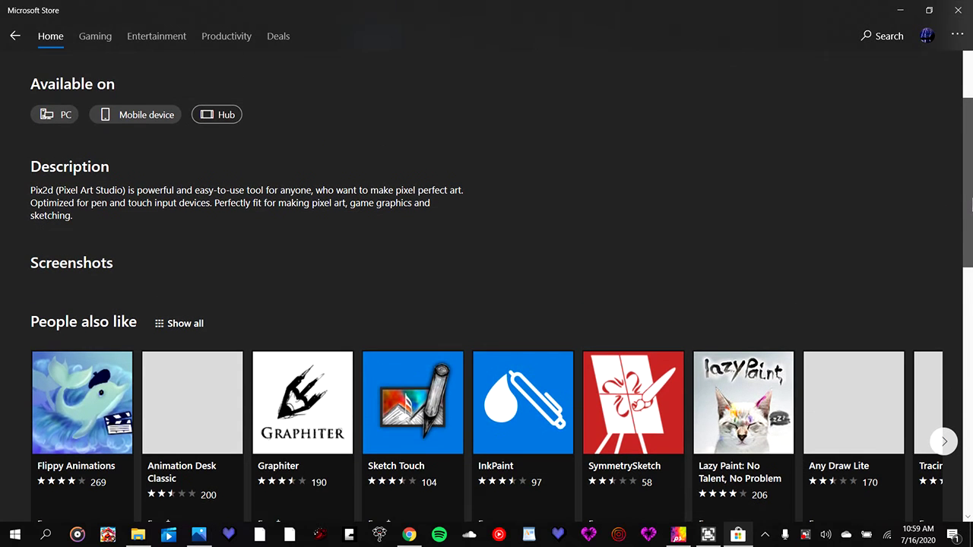
scroll(970, 203, "up", 1)
scroll(970, 179, "down", 1)
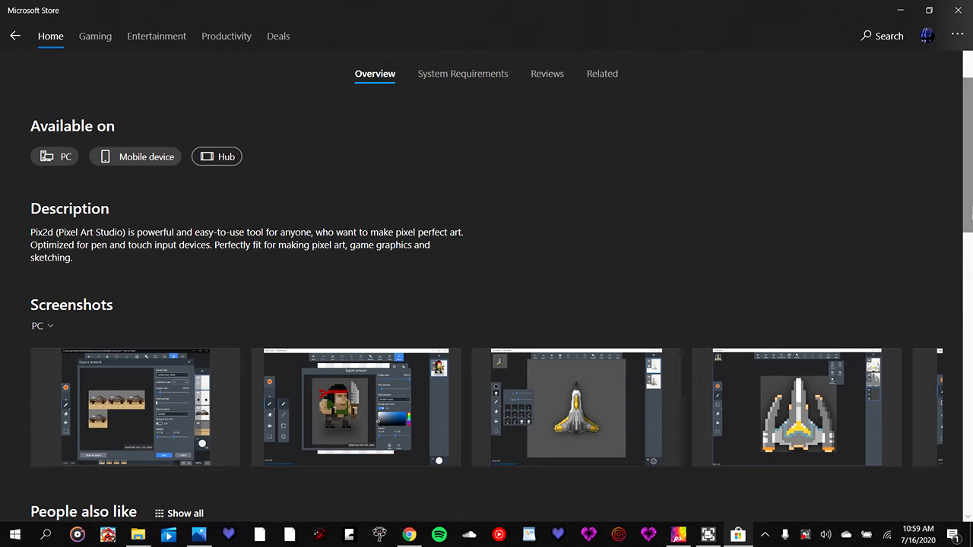
scroll(968, 190, "up", 3)
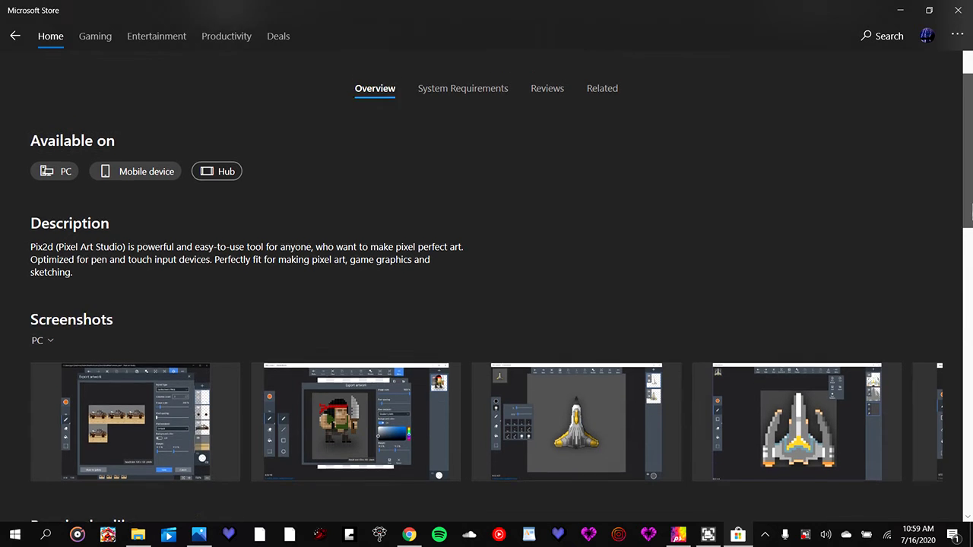
- Get the free Pix2d app and return to the drawing in Pixel Studio
left_click(793, 144)
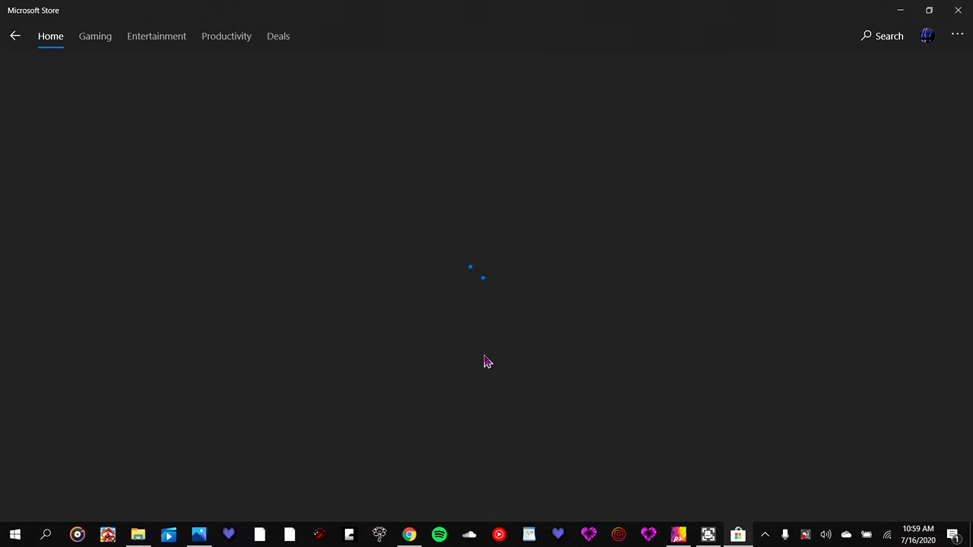
left_click(900, 10)
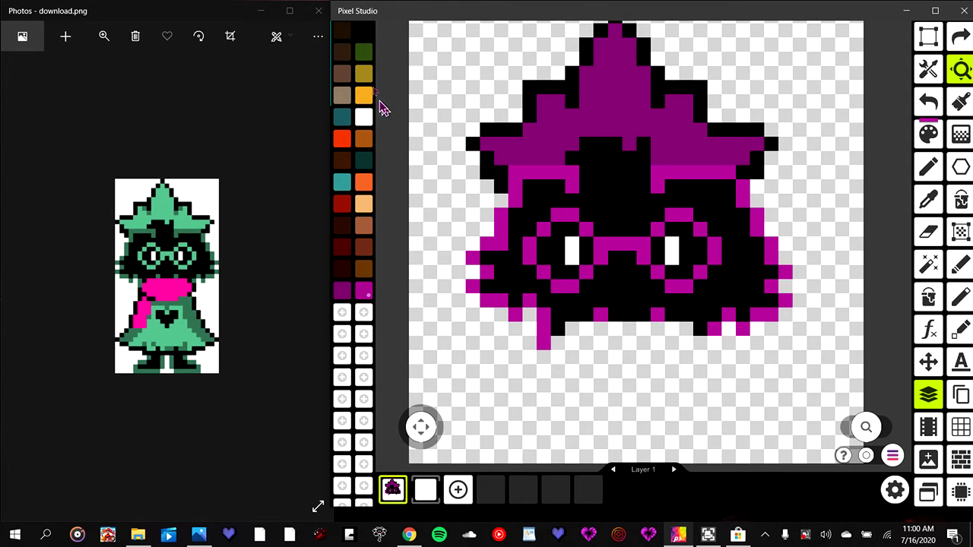
- Draw a stepped five-pixel black outline from the tip of the face's lower-left magenta strand, running down and to the right
left_click(364, 32)
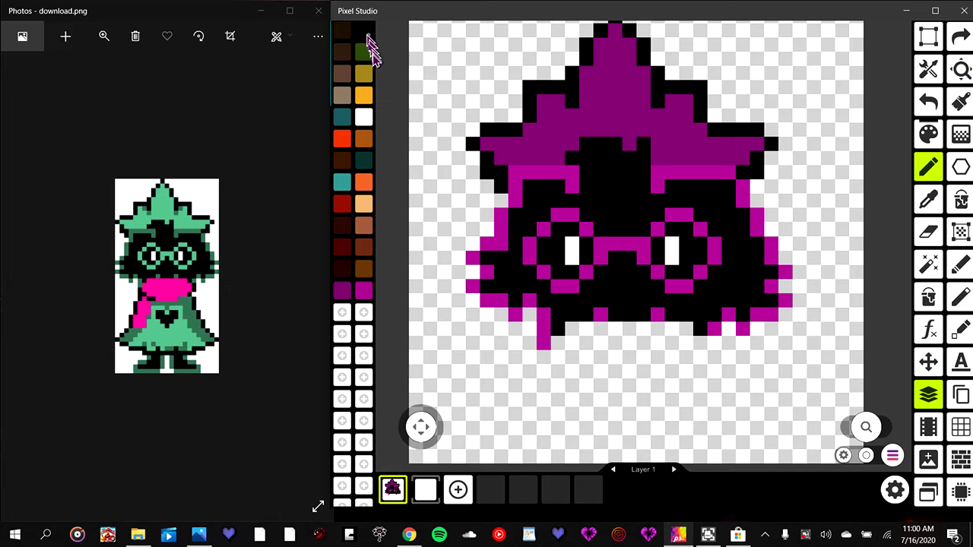
left_click(543, 341)
left_click(543, 354)
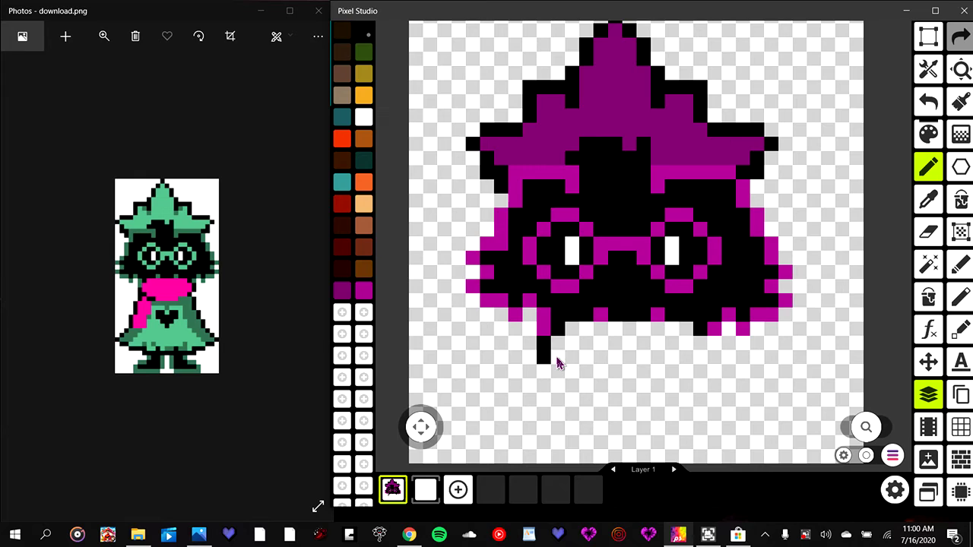
left_click(557, 359)
left_click(571, 370)
left_click(586, 371)
- Outline the body's left edge with eight black pixels stepping diagonally down to the canvas's lower edge, and dismiss the notifications
left_click(530, 375)
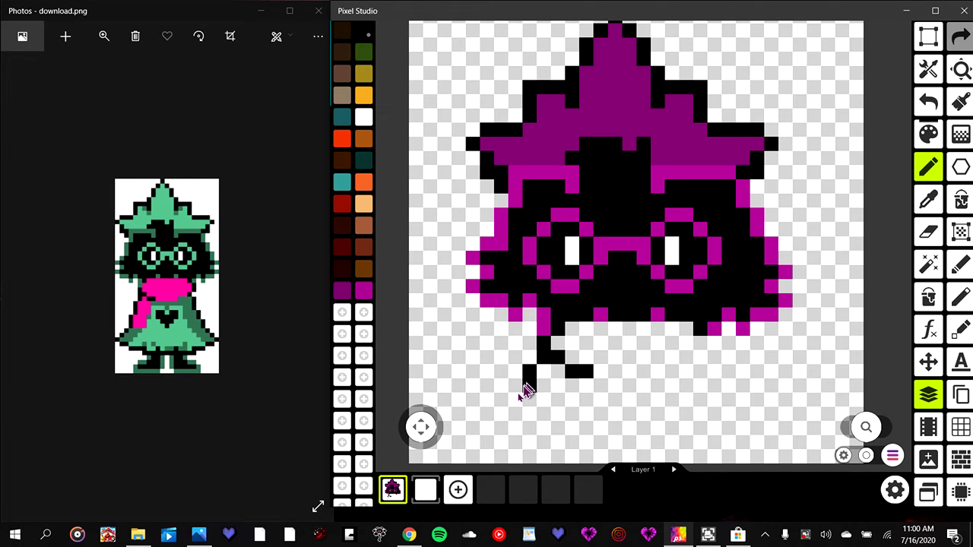
left_click(529, 385)
left_click(530, 401)
left_click(517, 402)
left_click(515, 414)
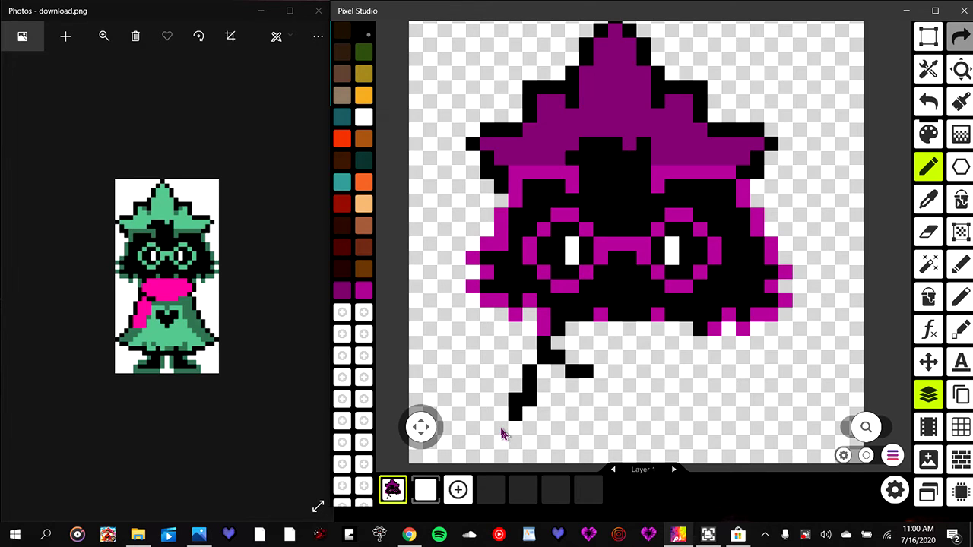
left_click(501, 428)
left_click(487, 441)
left_click(472, 455)
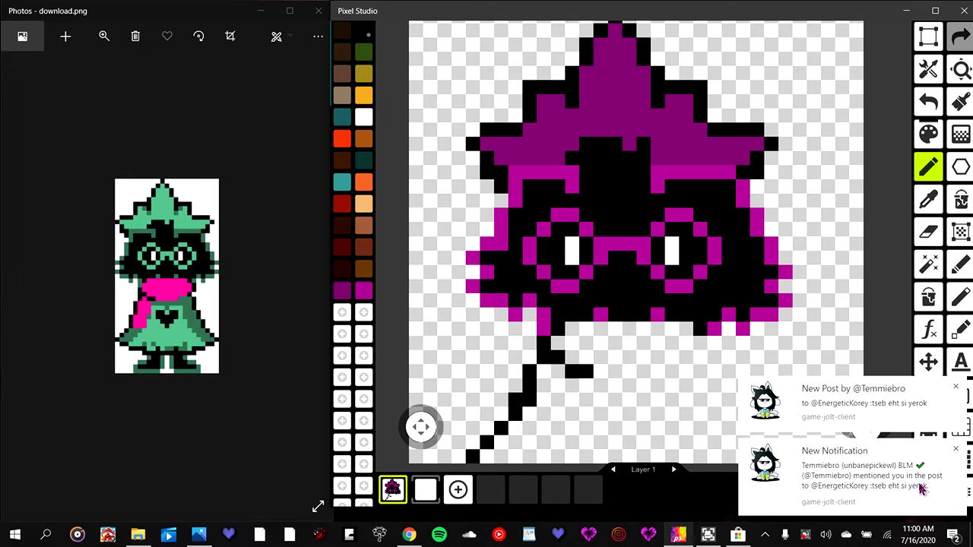
left_click(956, 451)
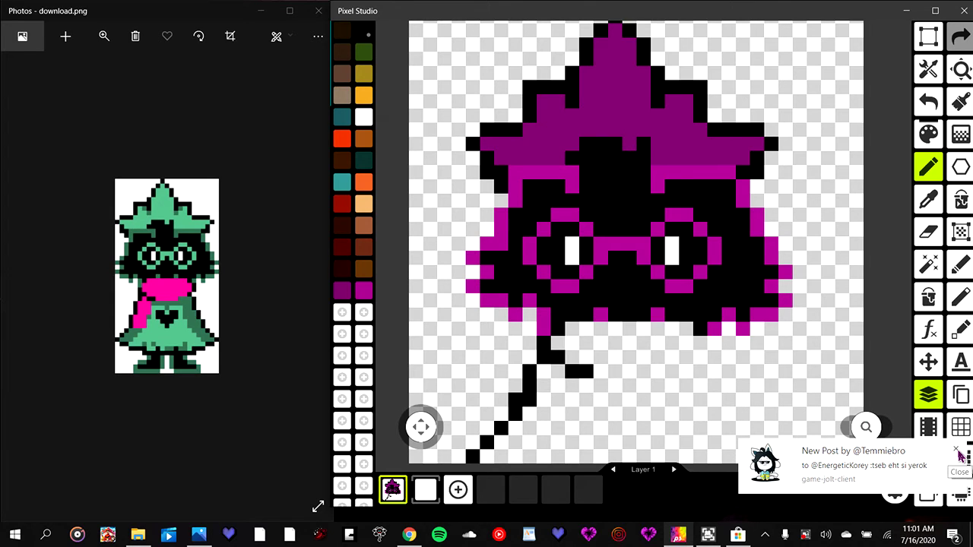
left_click(956, 452)
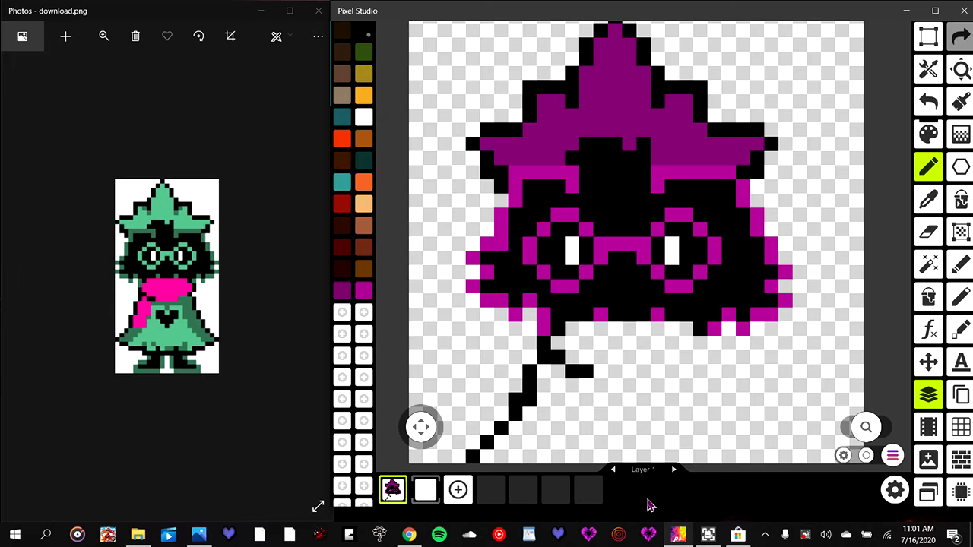
- Add three black pixels below the face's lower-right corner, two stacked and one diagonally inward, and dismiss the notification
left_click(715, 343)
left_click(717, 356)
left_click(700, 371)
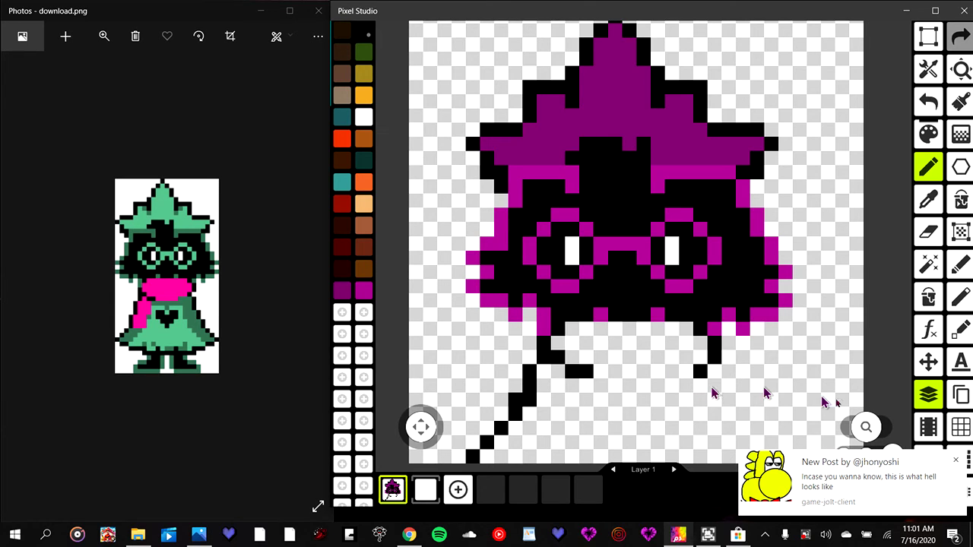
left_click(955, 460)
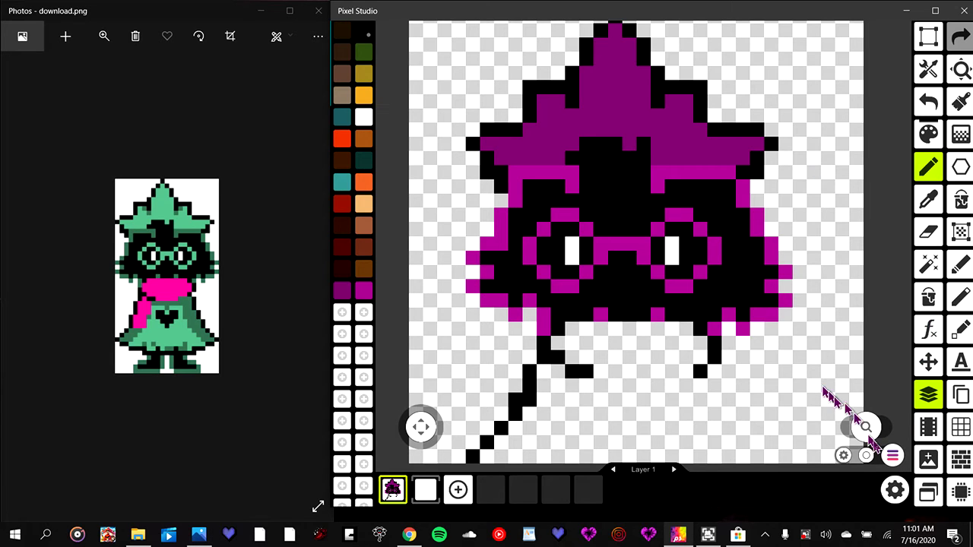
left_click(896, 491)
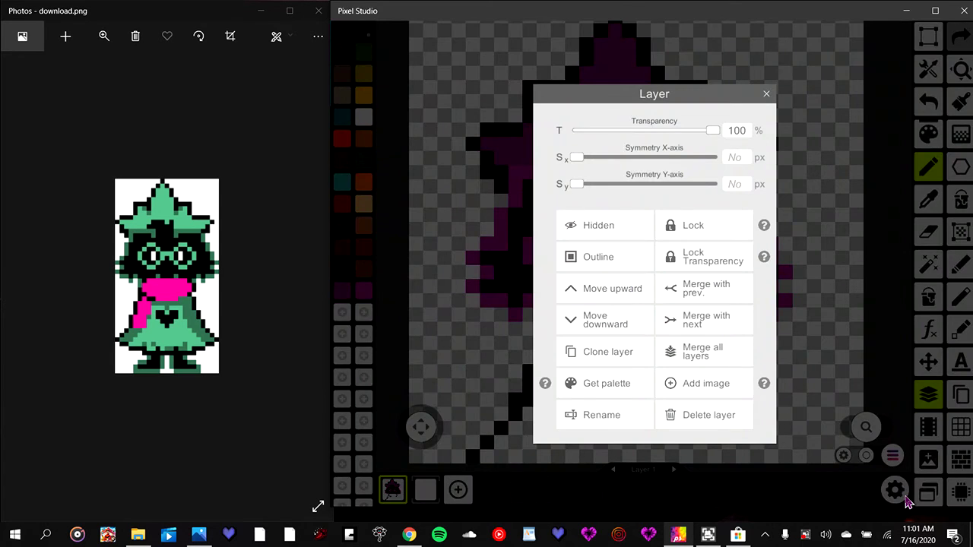
left_click(766, 94)
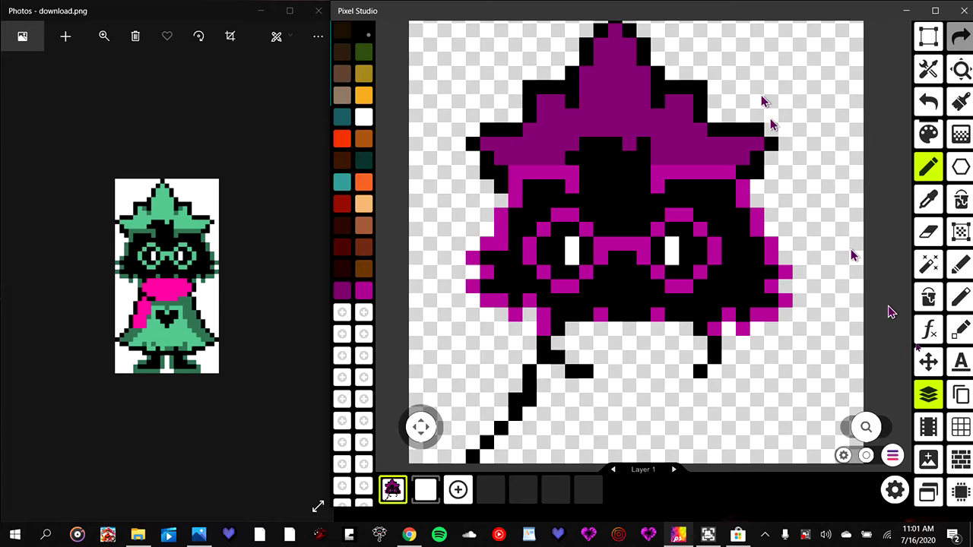
left_click(866, 456)
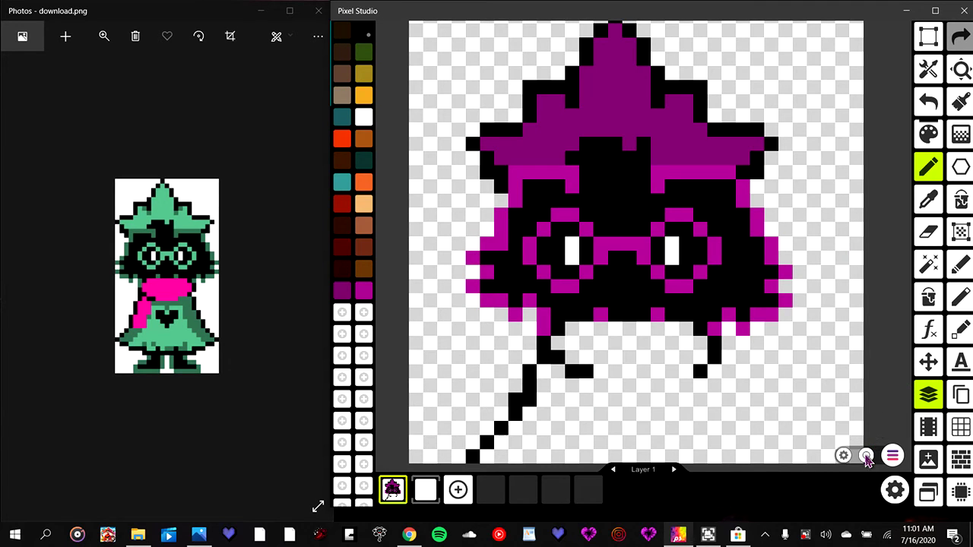
left_click(866, 455)
left_click(843, 456)
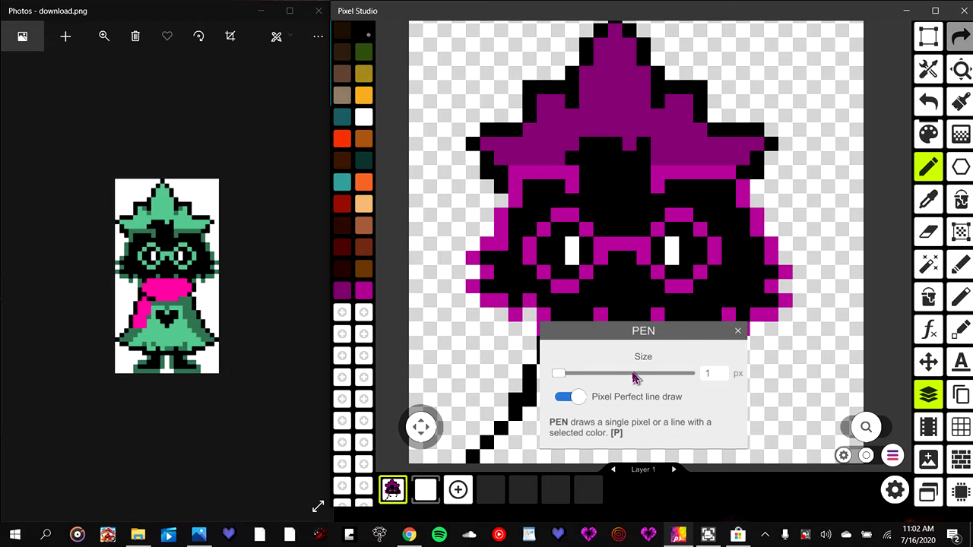
left_click(567, 397)
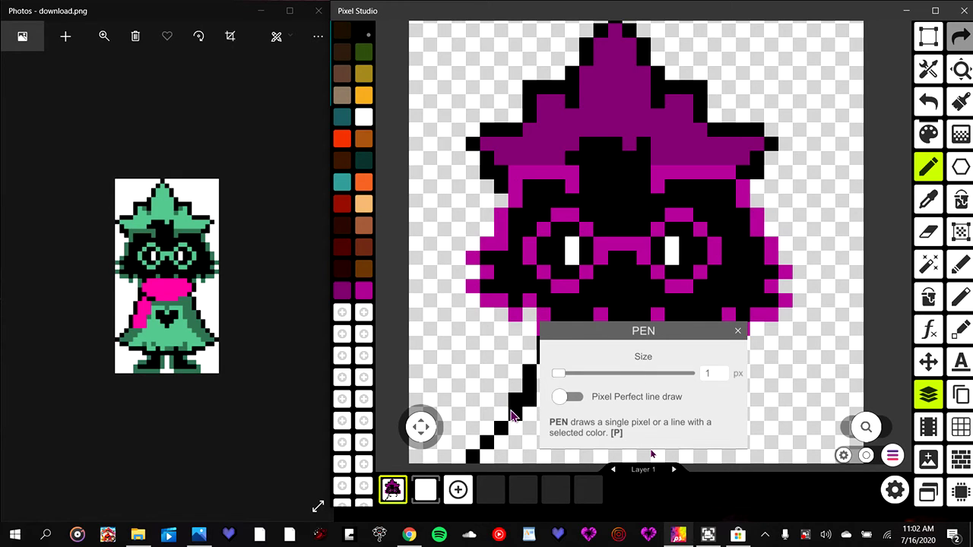
left_click(566, 397)
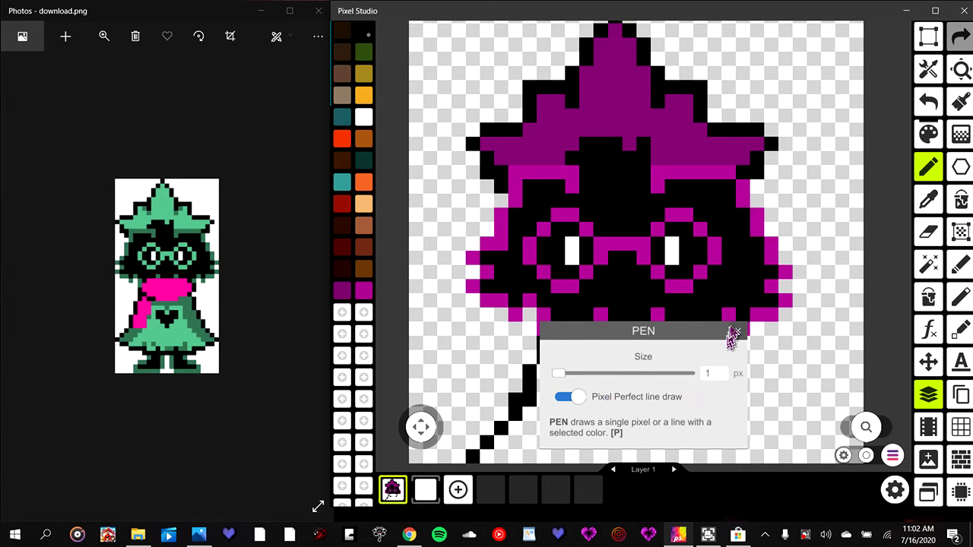
left_click(892, 456)
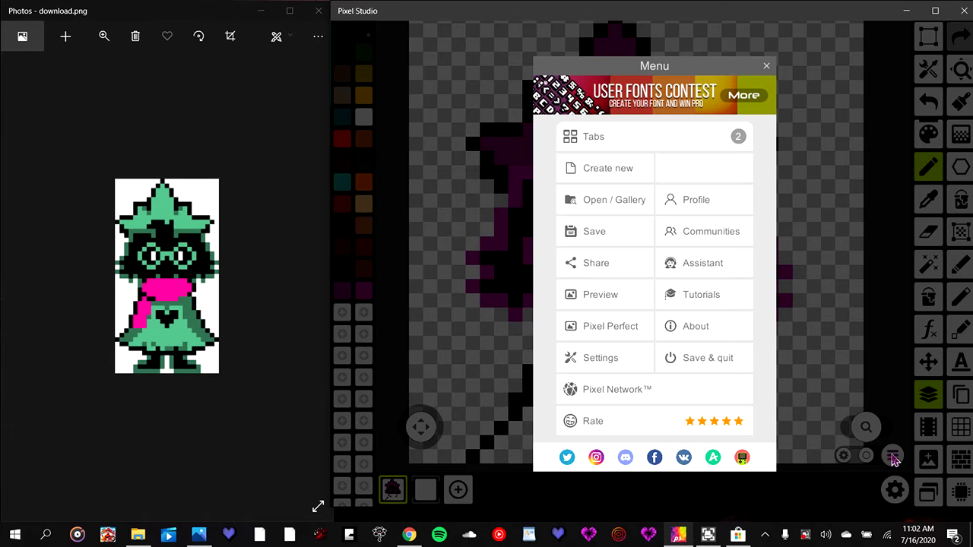
left_click(634, 229)
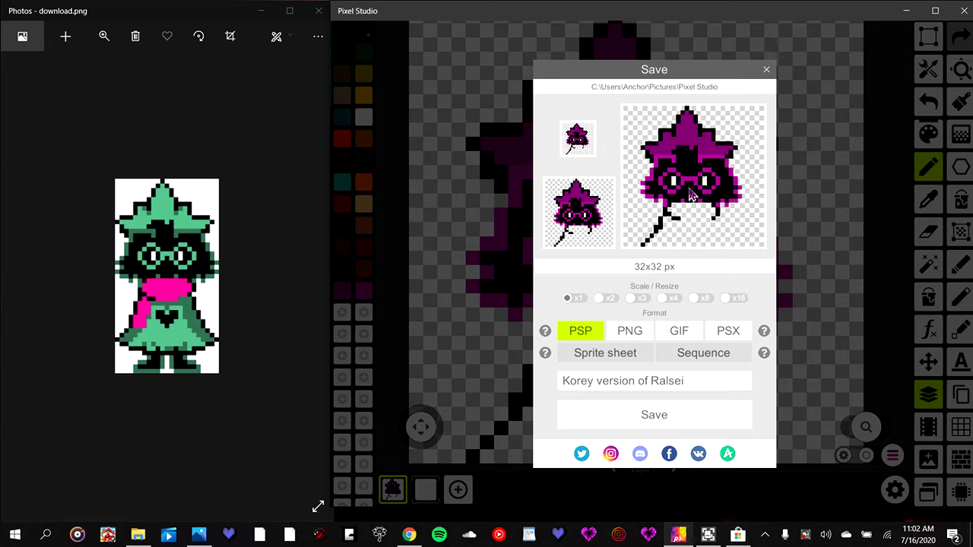
left_click(766, 70)
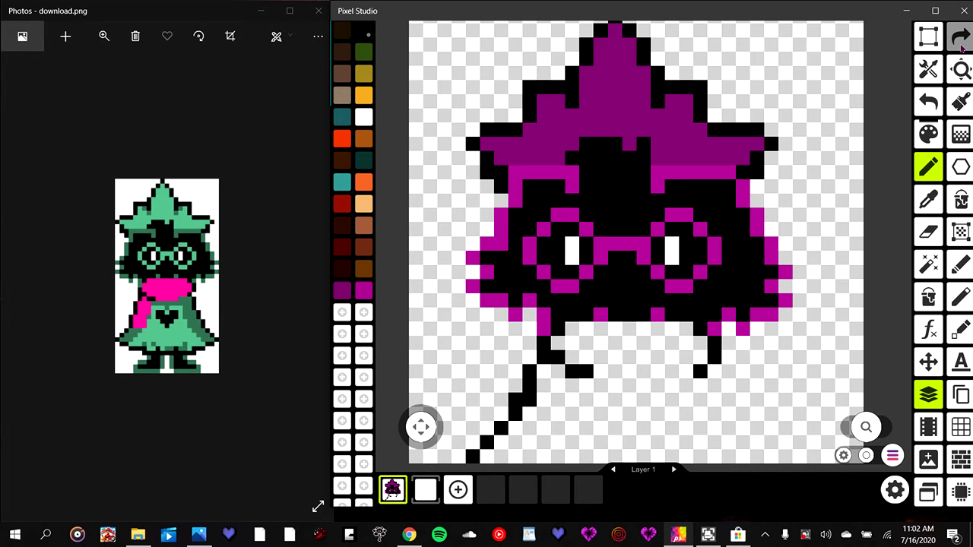
- Close Pixel Studio and switch to the Pix2d page in the Microsoft Store
left_click(956, 11)
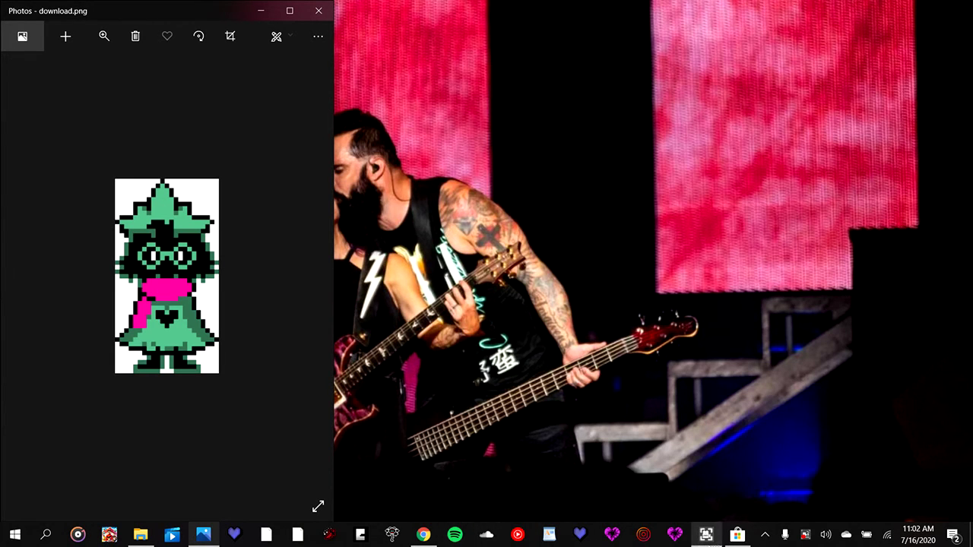
left_click(737, 532)
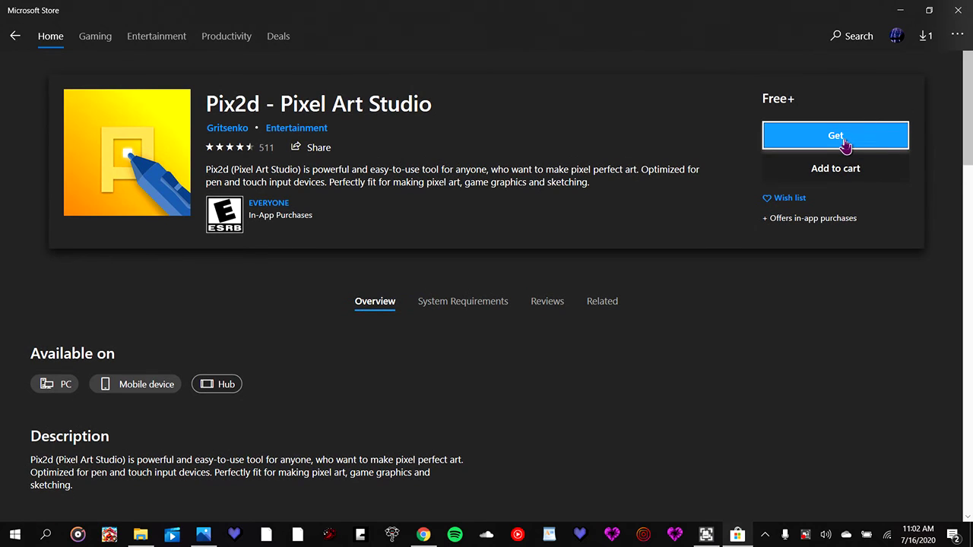
- Get the free Pix2d - Pixel Art Studio app from the store and dismiss the pop-up notification
left_click(845, 145)
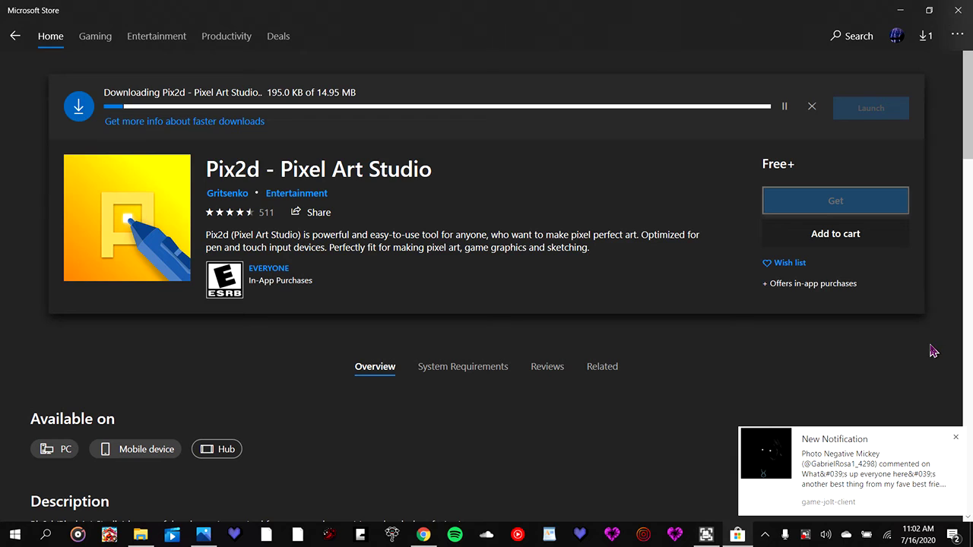
left_click(955, 439)
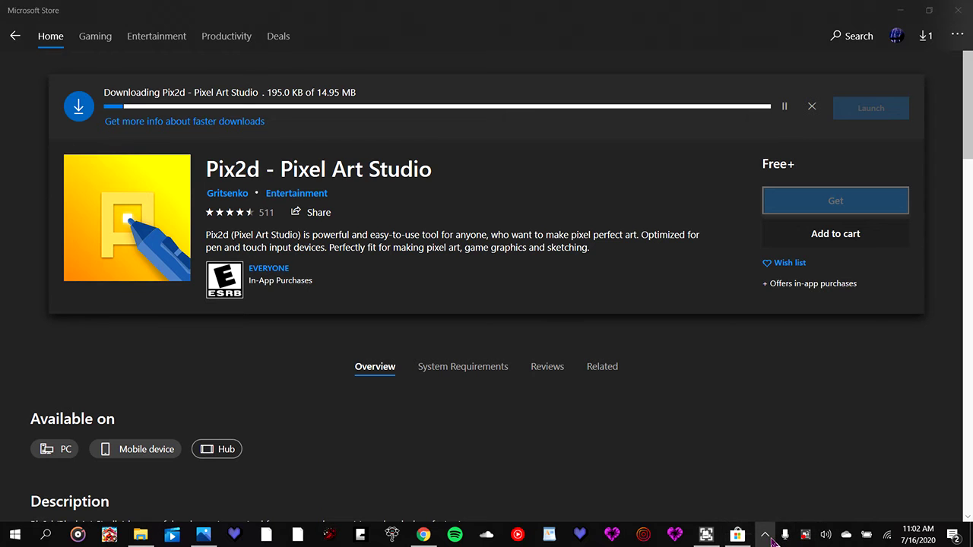
- Open Game Jolt from the hidden background apps, view its notifications list, and return to Microsoft Store
left_click(765, 534)
left_click(777, 508)
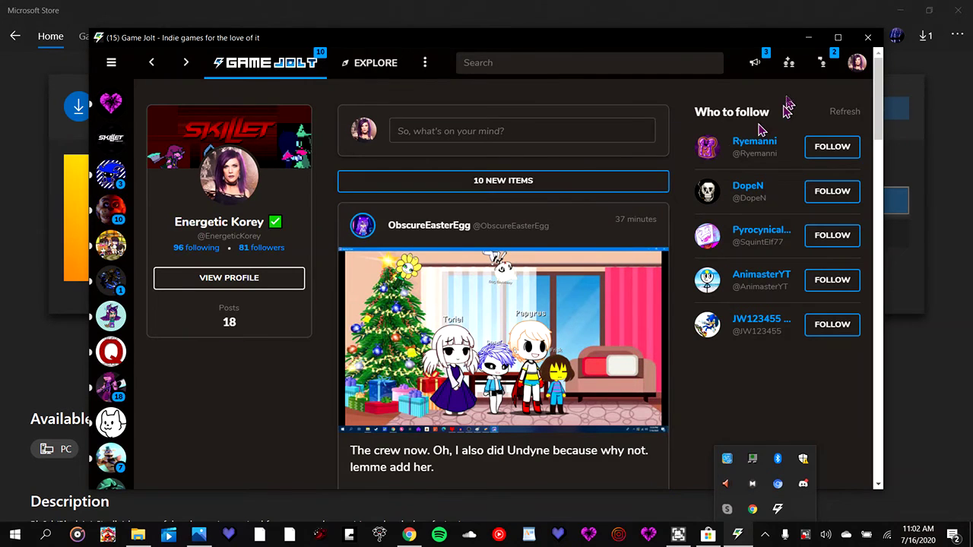
left_click(756, 76)
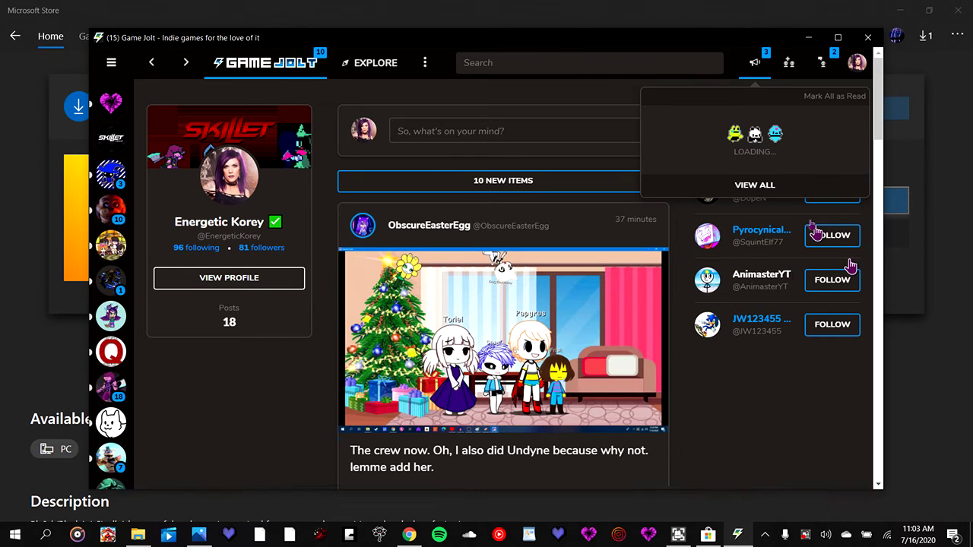
left_click(912, 412)
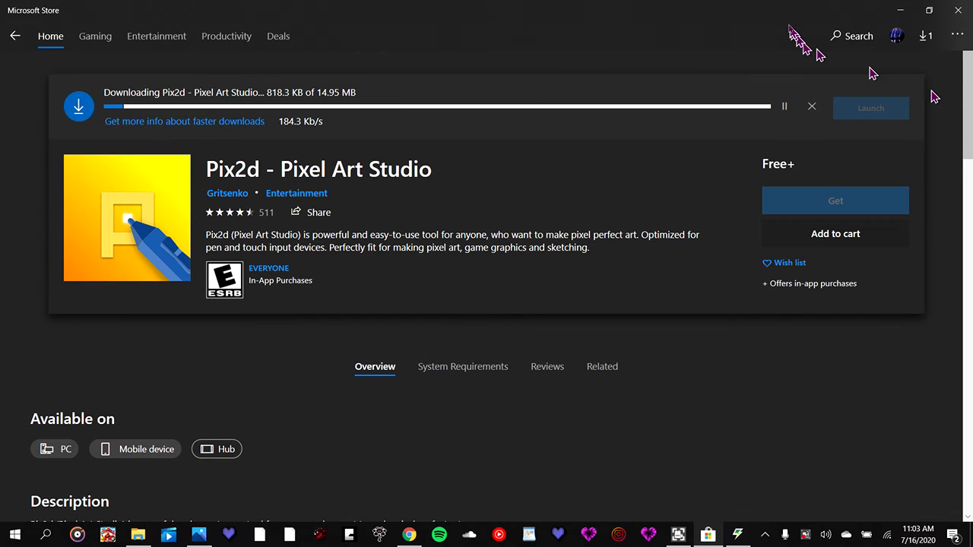
- Search the Microsoft Store for "pixel art studio"
left_click(851, 36)
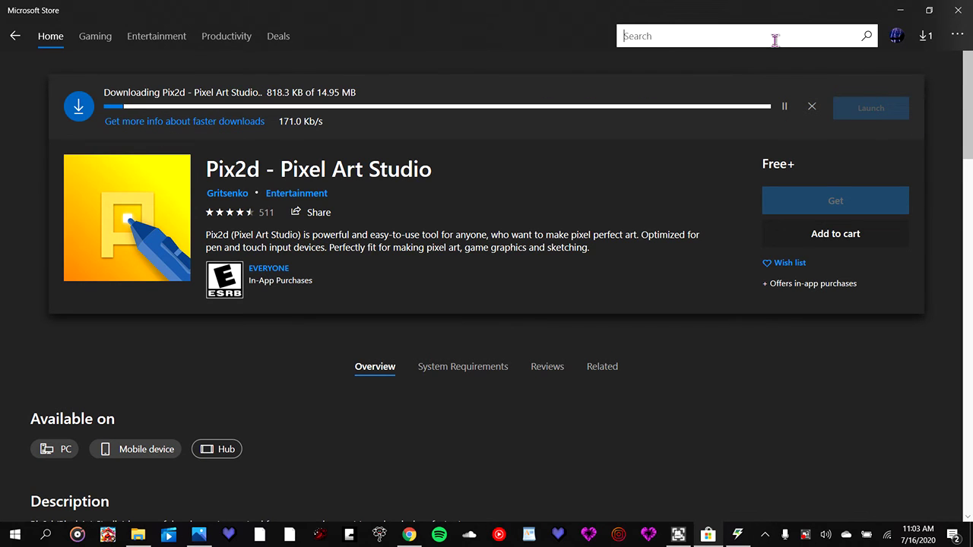
type("pixel art studio")
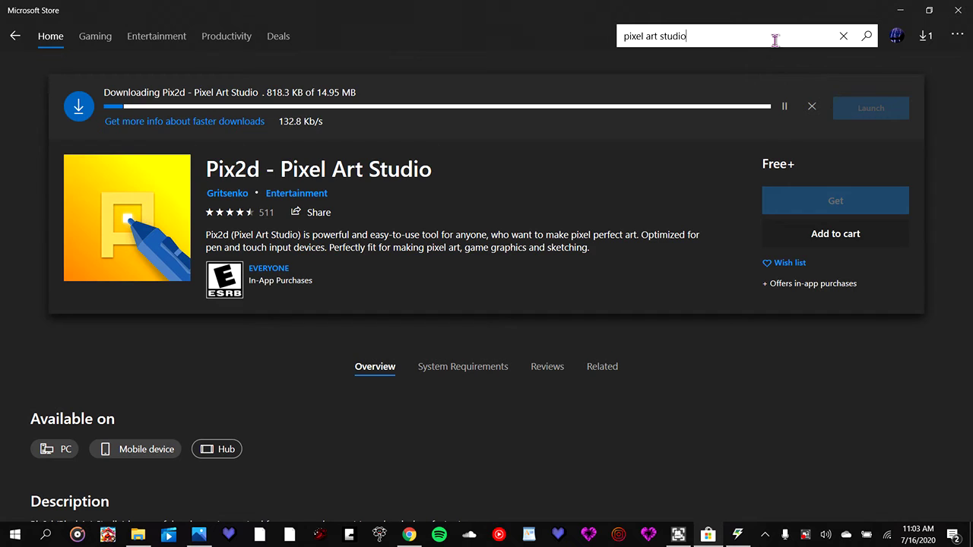
key("Return")
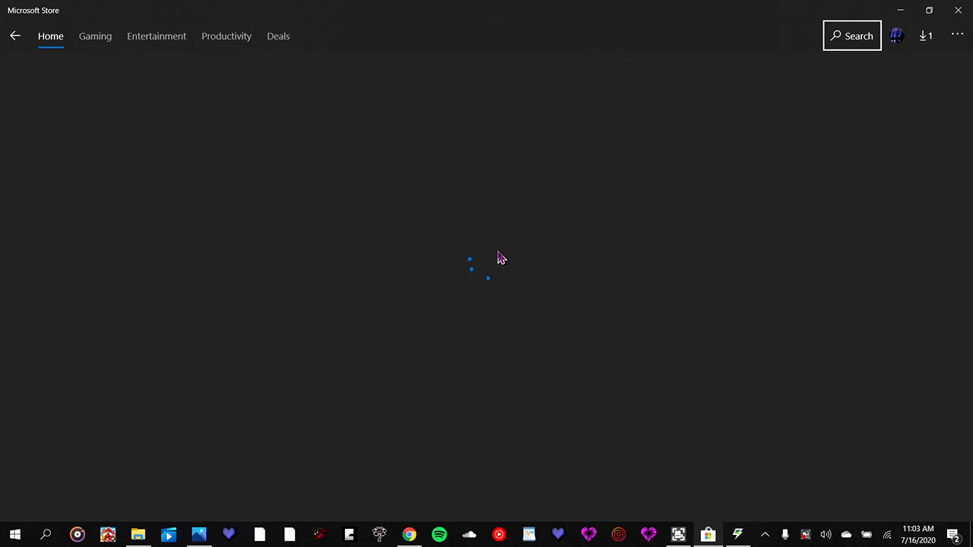
- Switch to Game Jolt, post the reply "wow" to the comment in the newest notification, and close the comment thread
mouse_move(737, 534)
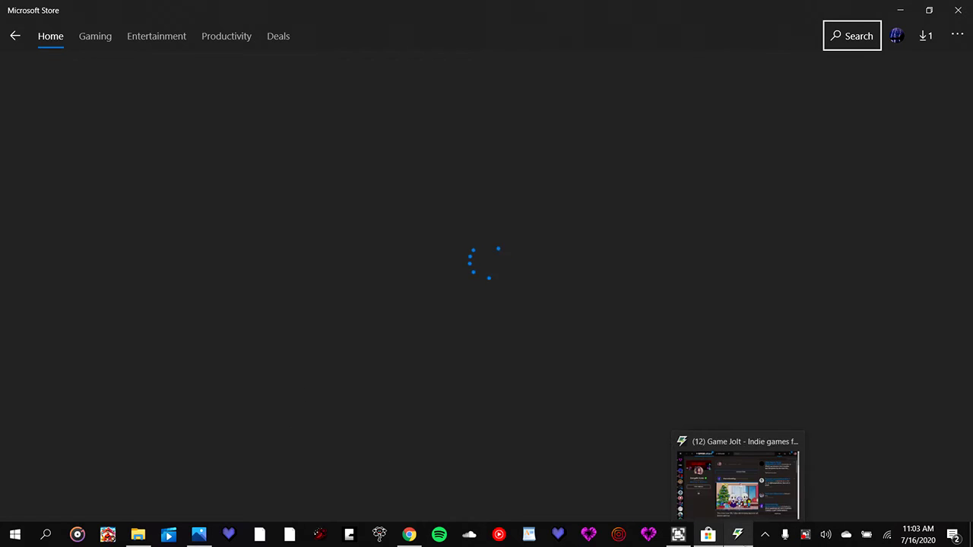
left_click(737, 478)
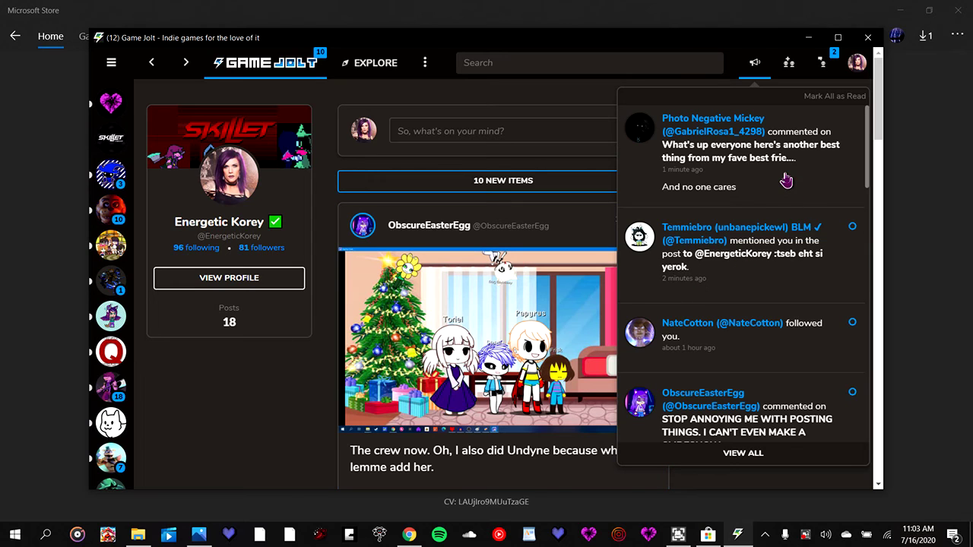
left_click(749, 137)
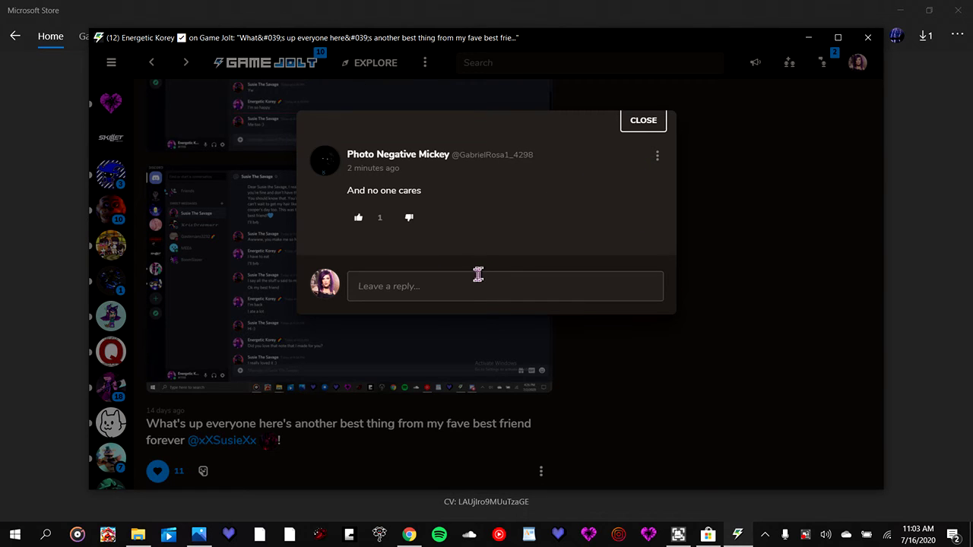
left_click(466, 295)
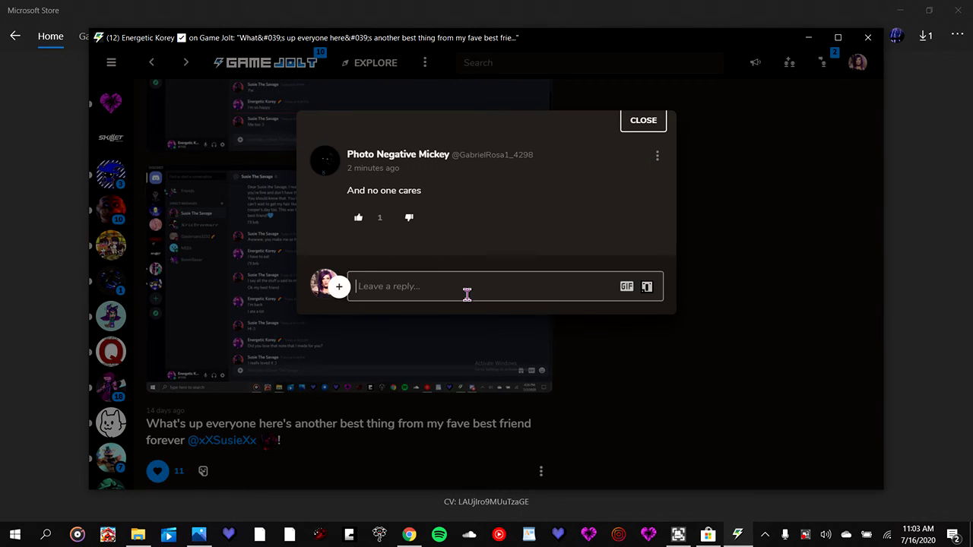
type("wow")
left_click(614, 321)
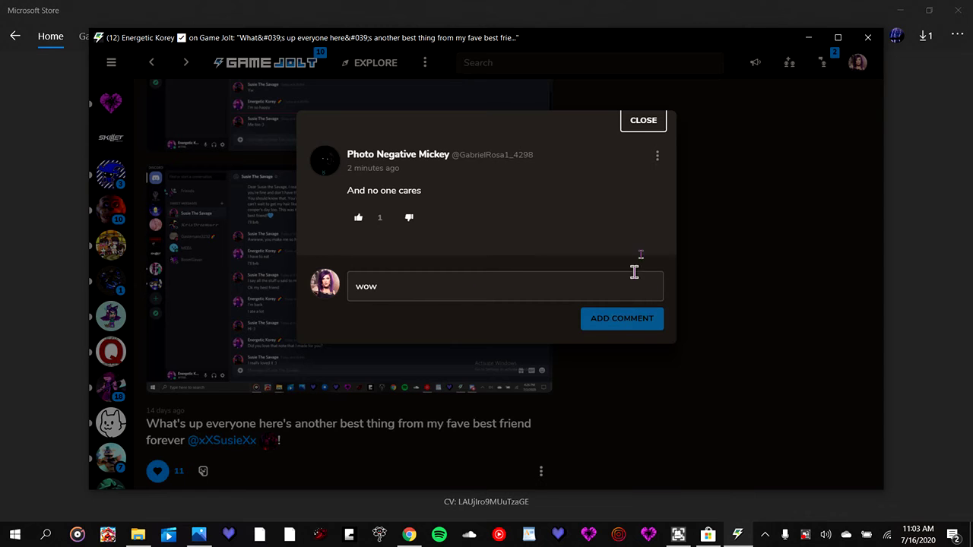
left_click(643, 123)
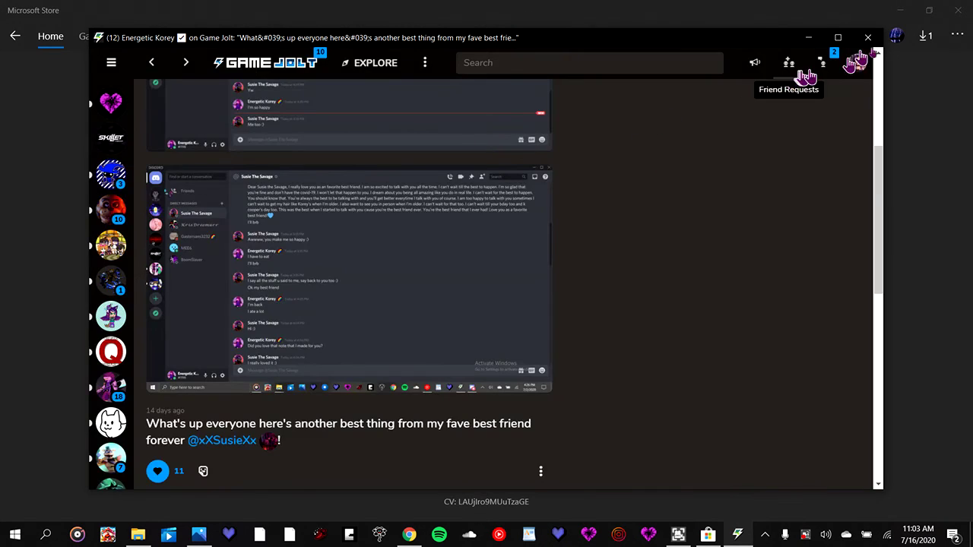
- View the Game Jolt friends list, dismiss it, and close the Game Jolt window
left_click(823, 68)
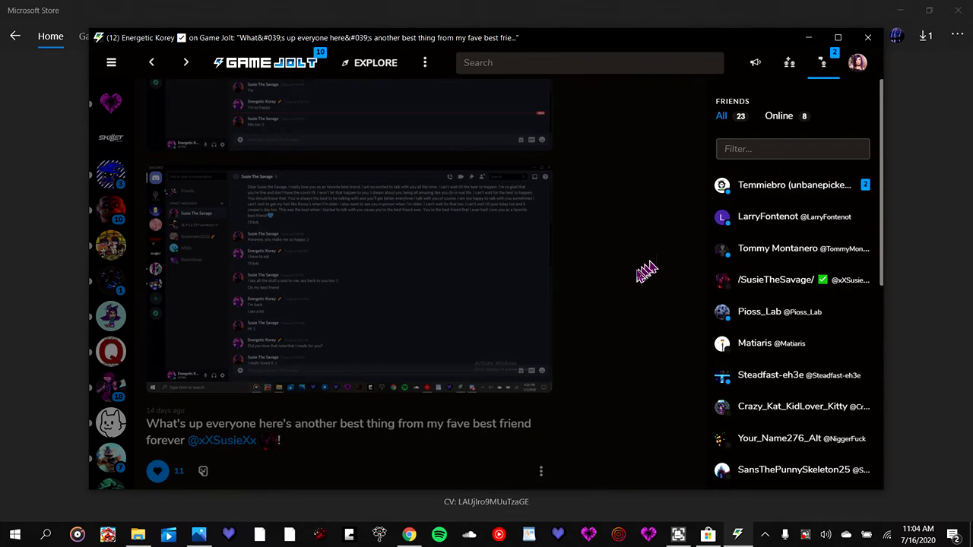
left_click(679, 250)
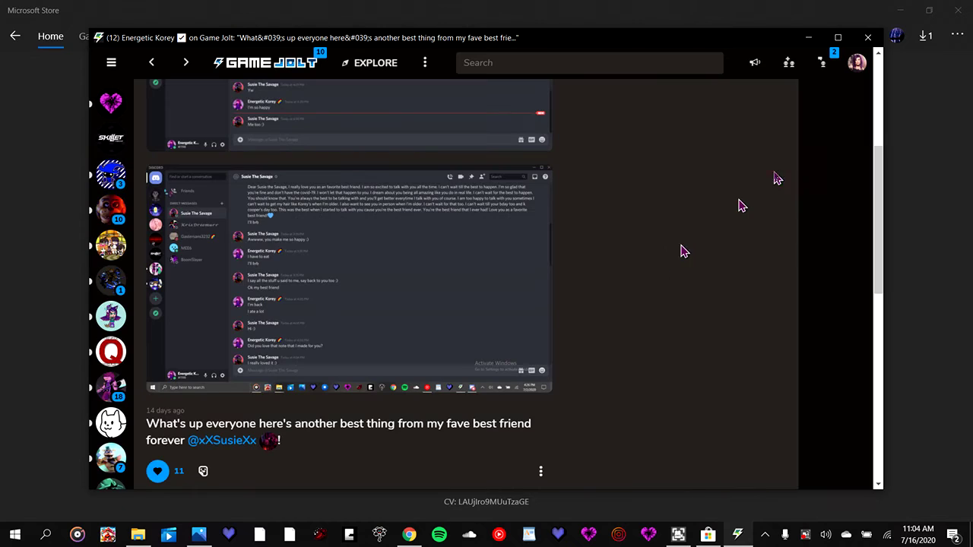
left_click(868, 38)
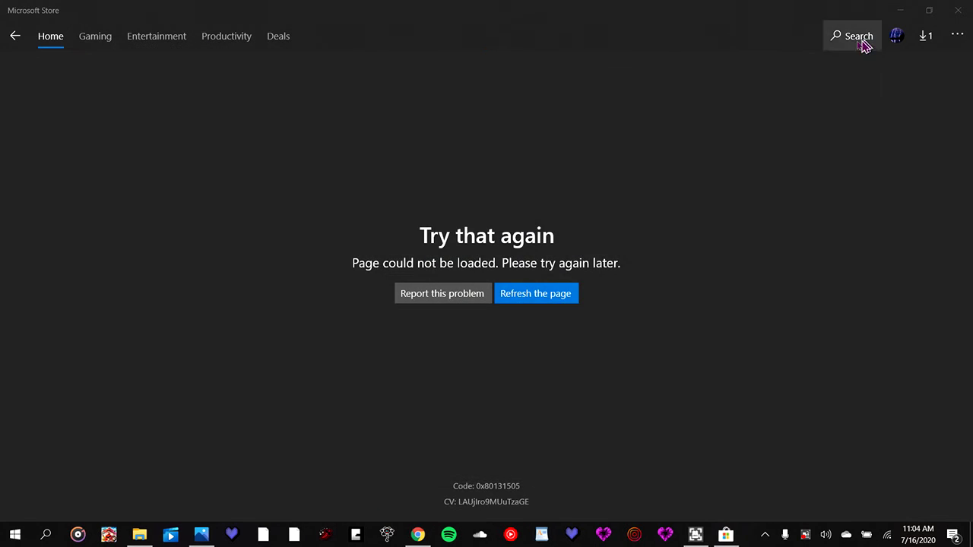
- Reload the store's search page and show all app results for "pixel art studio"
left_click(515, 301)
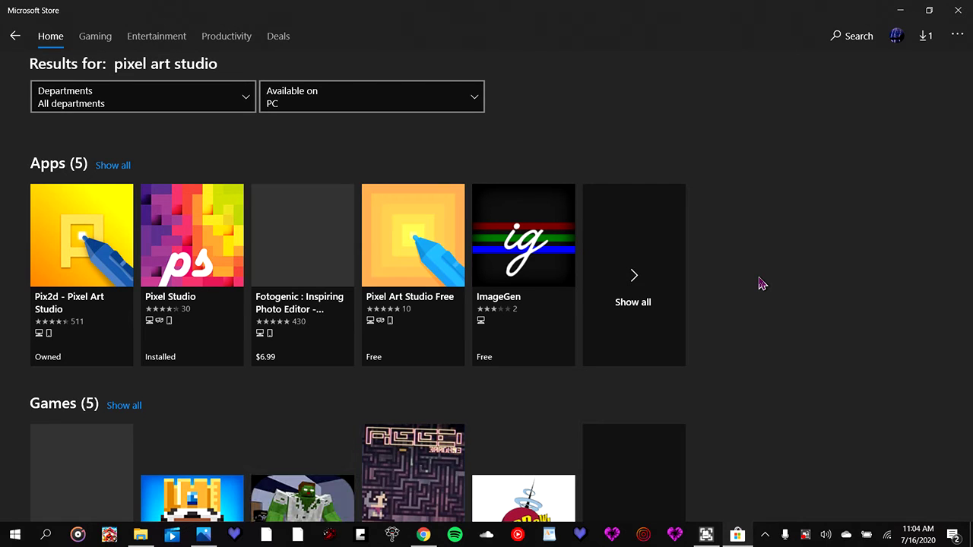
left_click(648, 308)
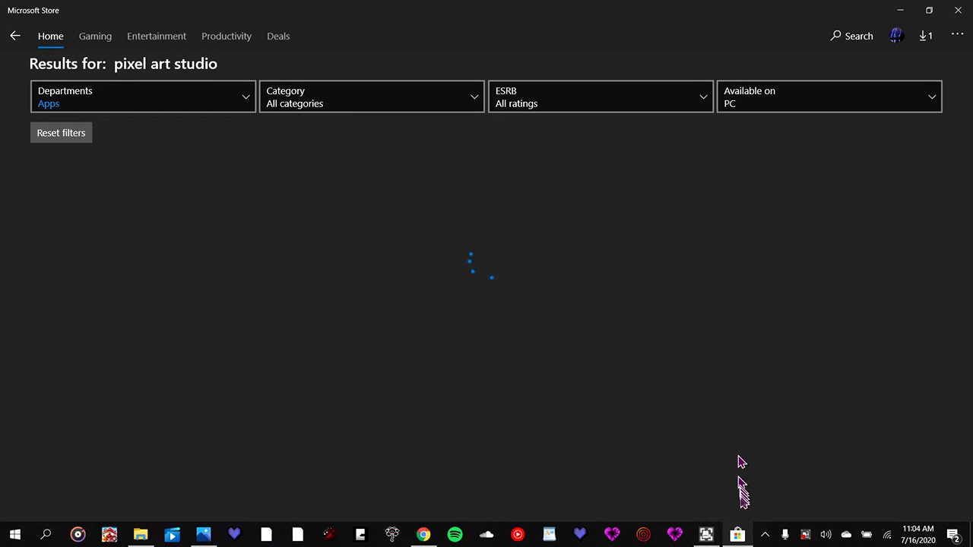
- Check the recording status in Ultra Screen Recorder and return to Microsoft Store
left_click(707, 535)
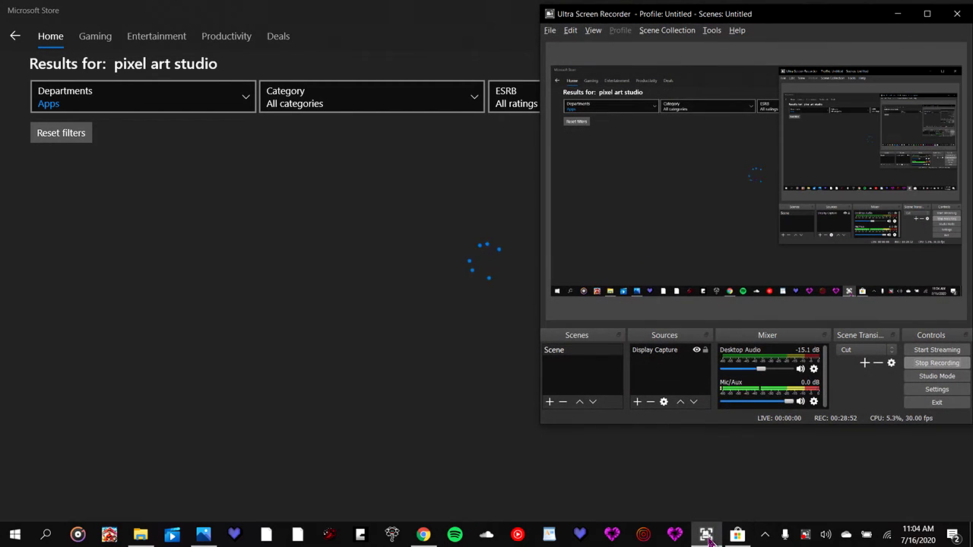
left_click(728, 474)
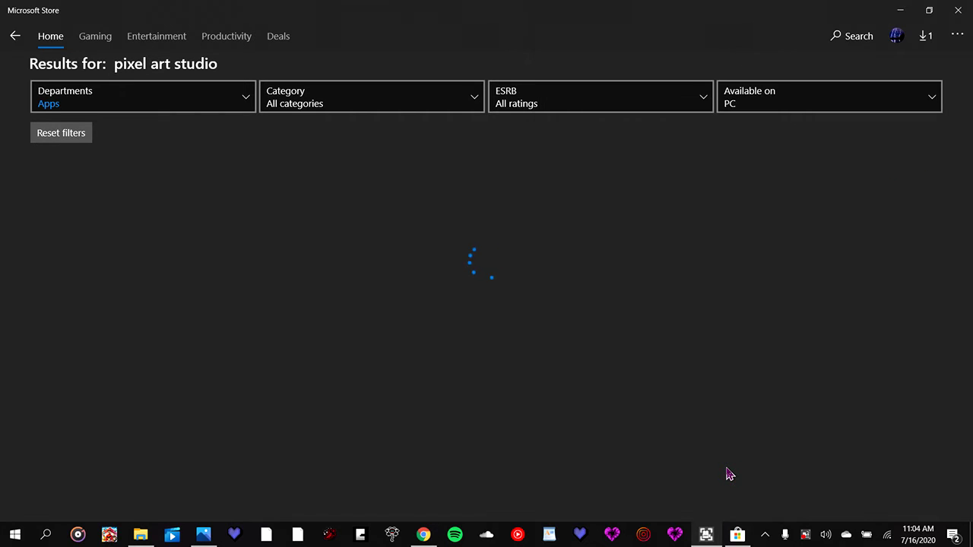
- Minimize Microsoft Store and enlarge the Photos window with download.png to full screen height and just over half the screen width
left_click(901, 10)
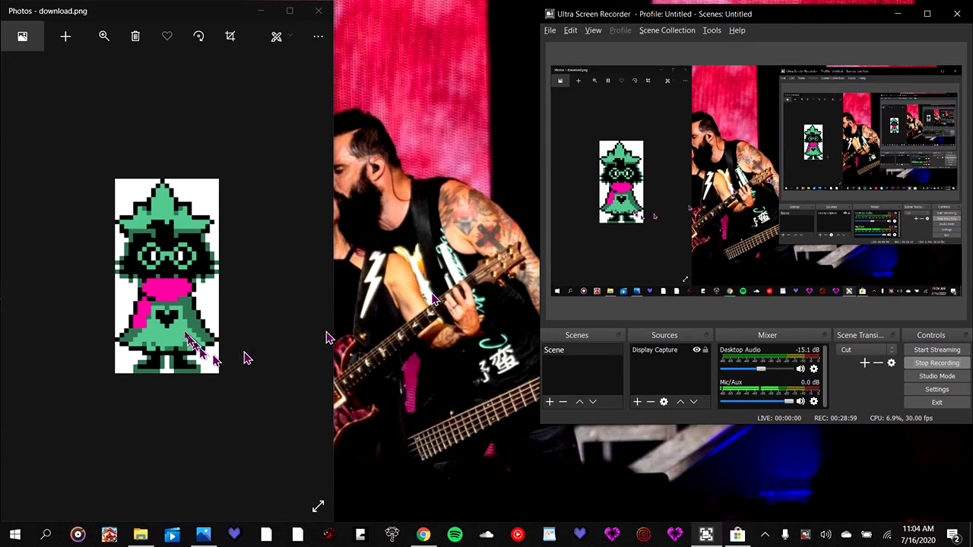
left_click(292, 15)
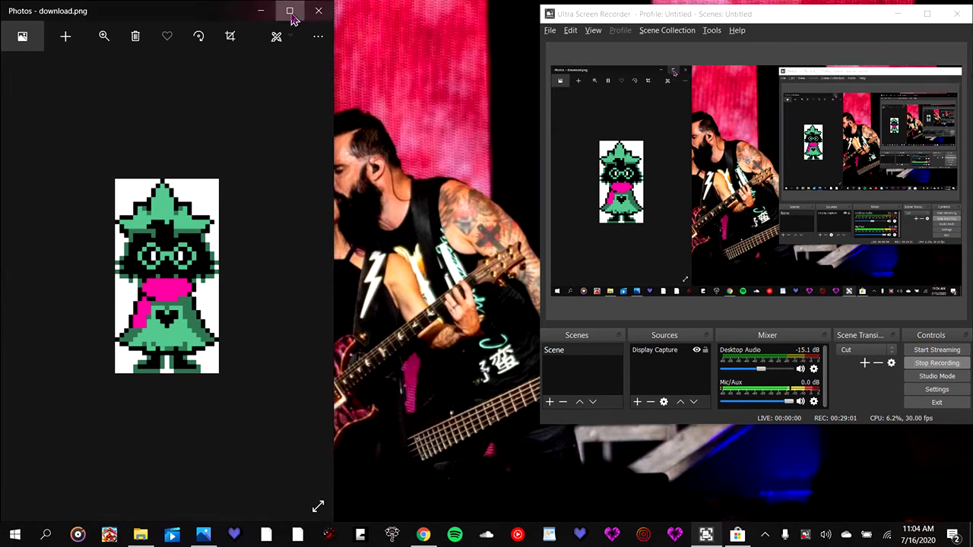
left_click(289, 12)
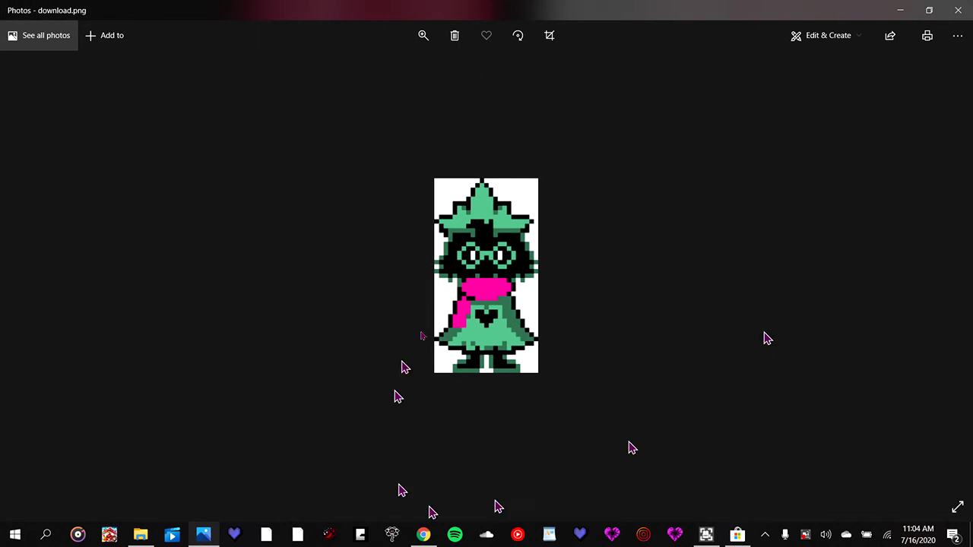
left_click(927, 10)
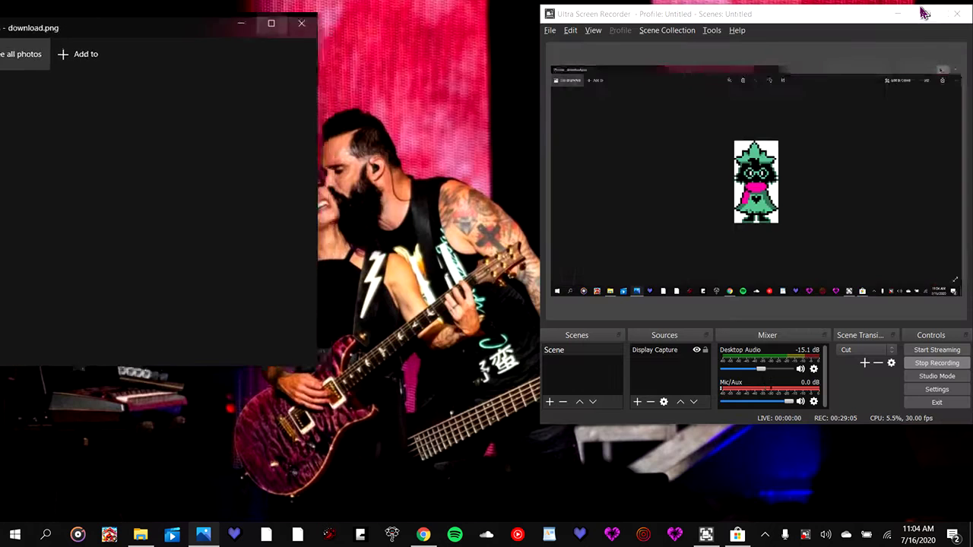
left_click_drag(336, 209, 546, 220)
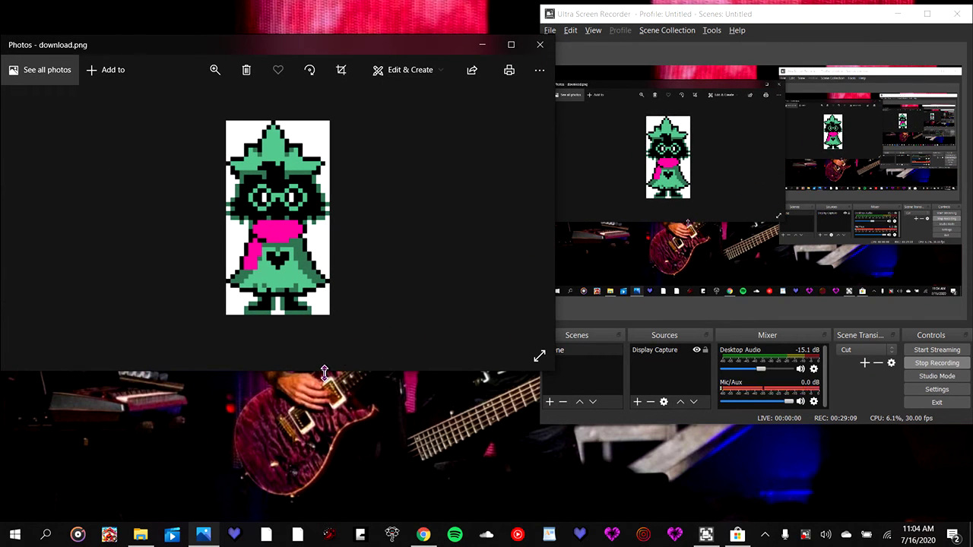
left_click_drag(324, 373, 300, 521)
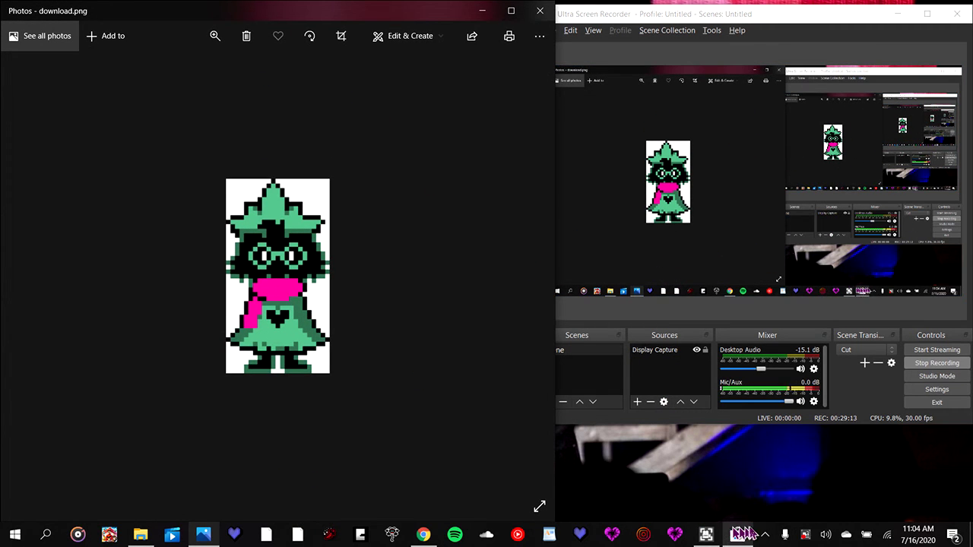
left_click(765, 535)
left_click(765, 535)
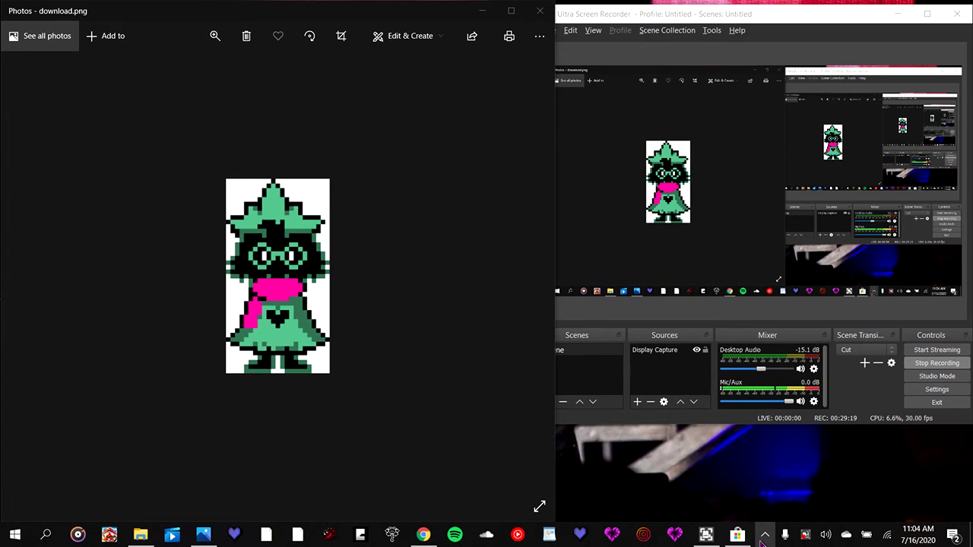
left_click(764, 535)
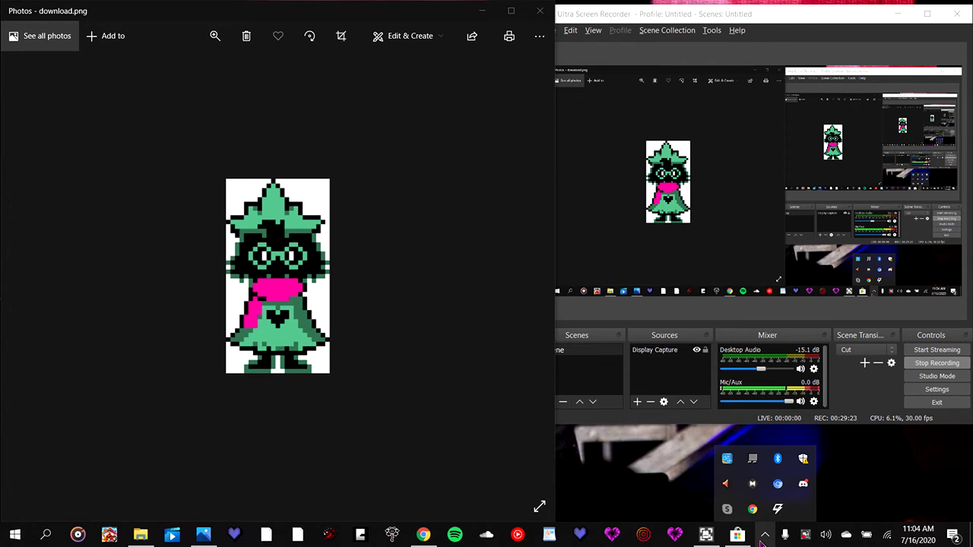
left_click(763, 535)
left_click(763, 535)
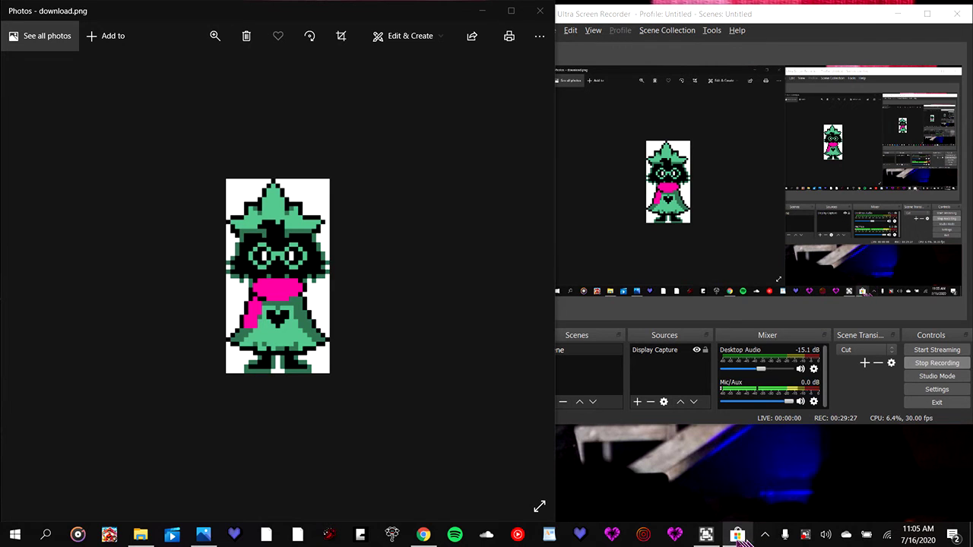
- Switch to Microsoft Store, reload the app results for "pixel art studio", and minimize the store window
left_click(737, 535)
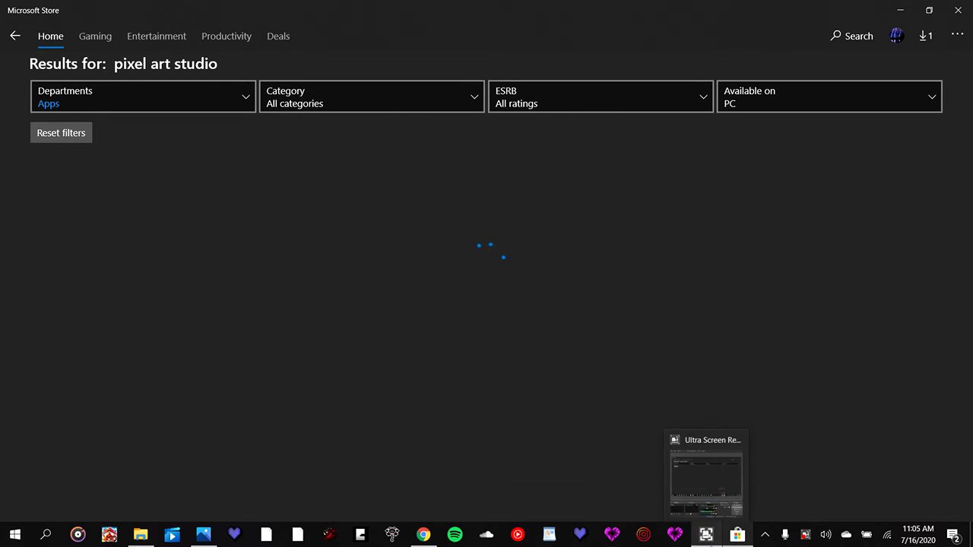
left_click(706, 535)
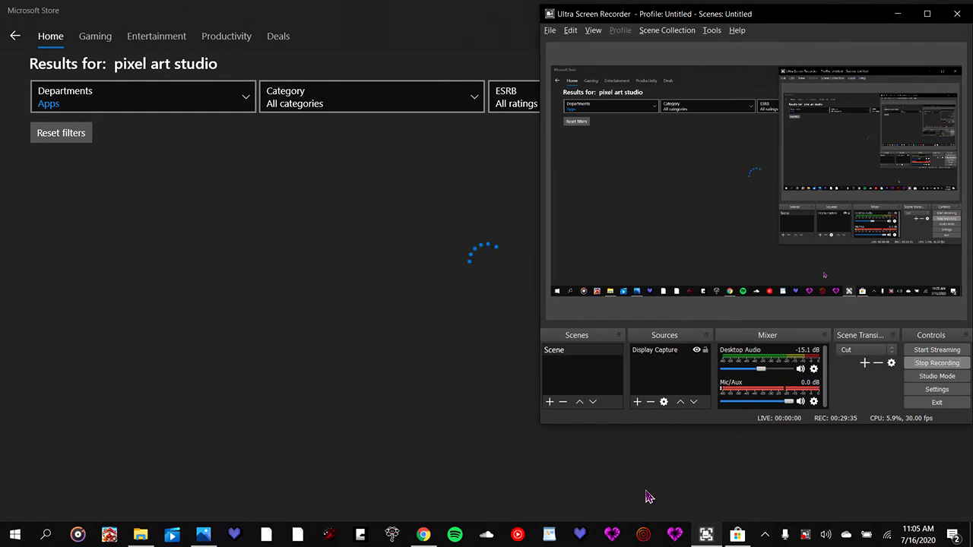
left_click(552, 481)
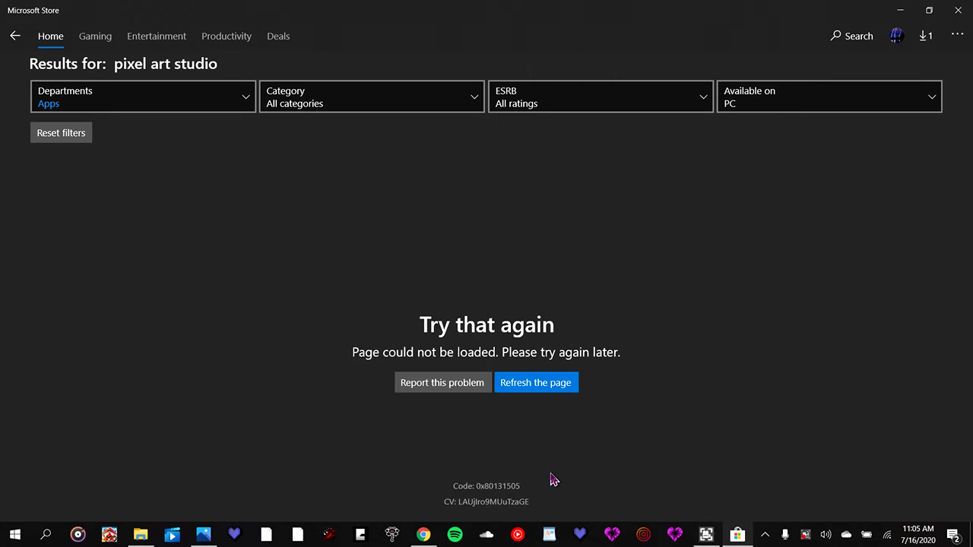
left_click(535, 391)
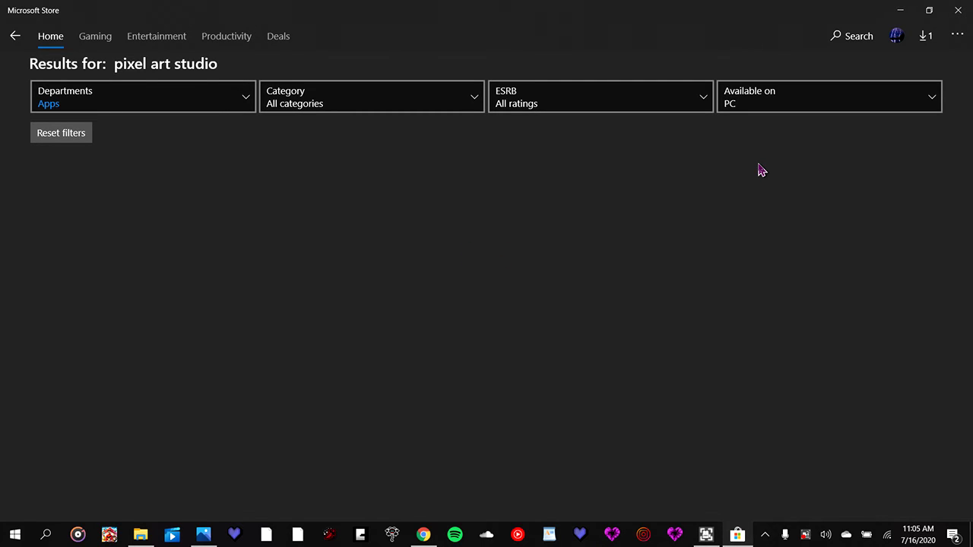
left_click(900, 16)
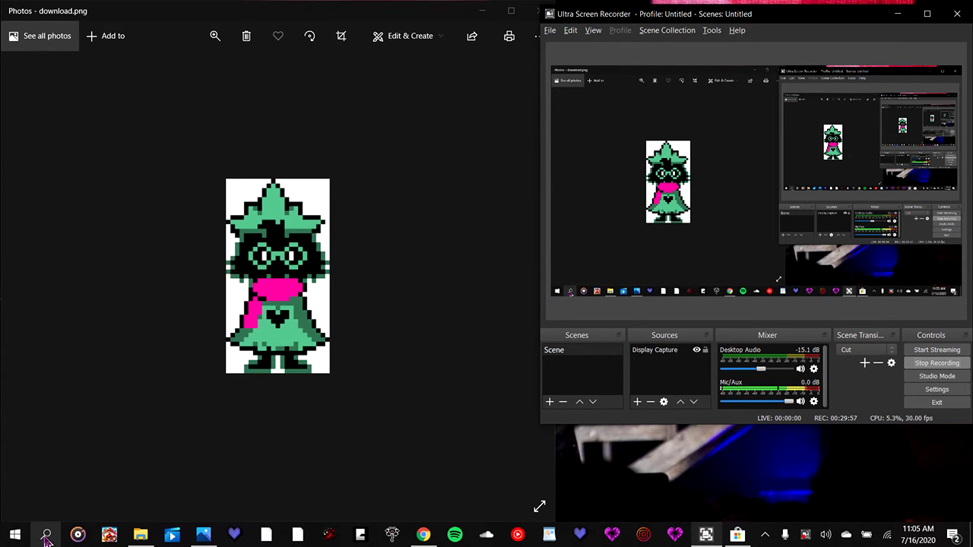
- Check the installation of Pix2d - Pixel Art Studio from the list of all apps and close Microsoft Store
left_click(17, 539)
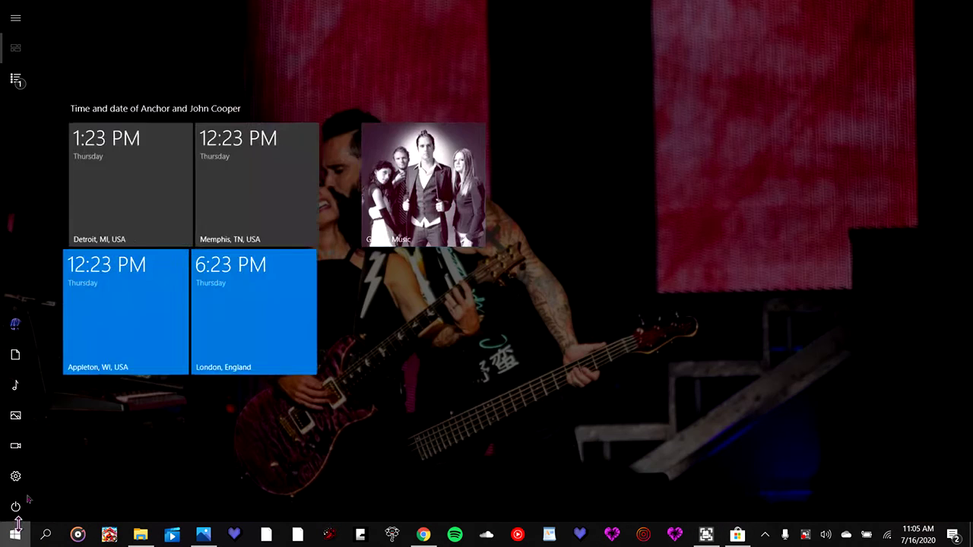
left_click(9, 80)
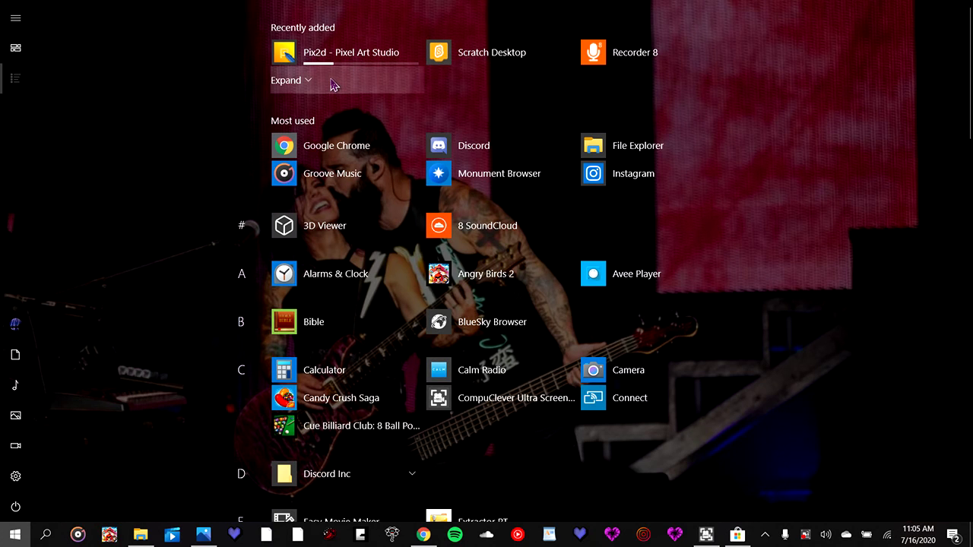
left_click(369, 59)
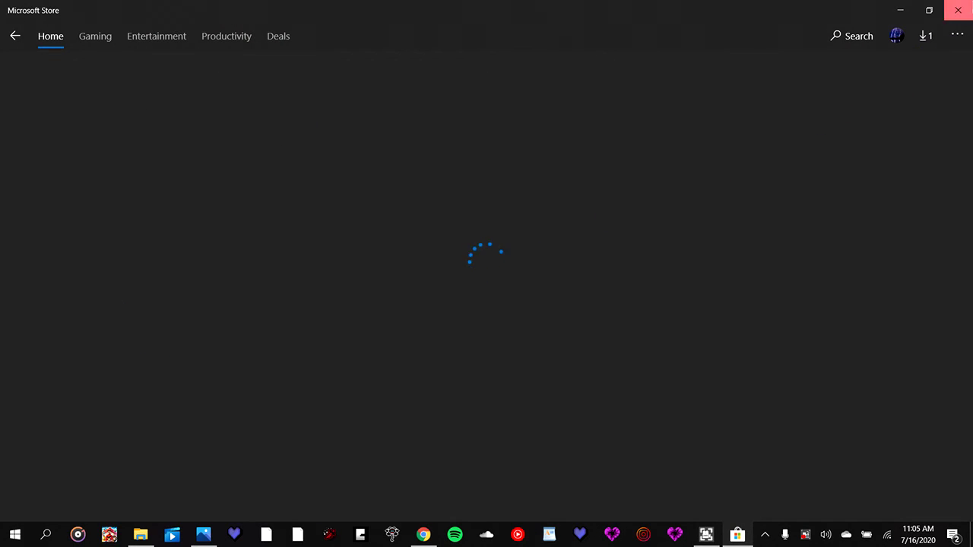
left_click(957, 10)
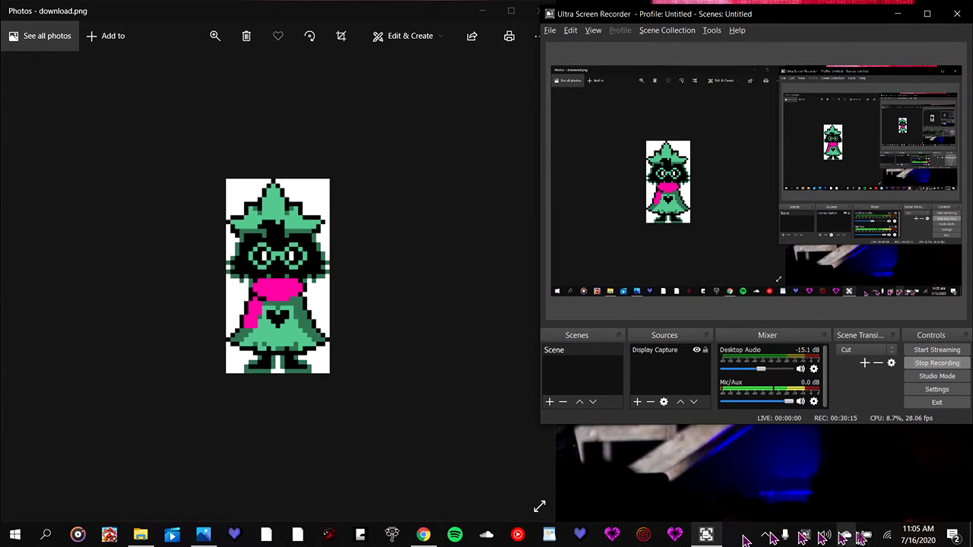
- Turn the computer's Wi-Fi off and back on, and dismiss the network list
left_click(888, 536)
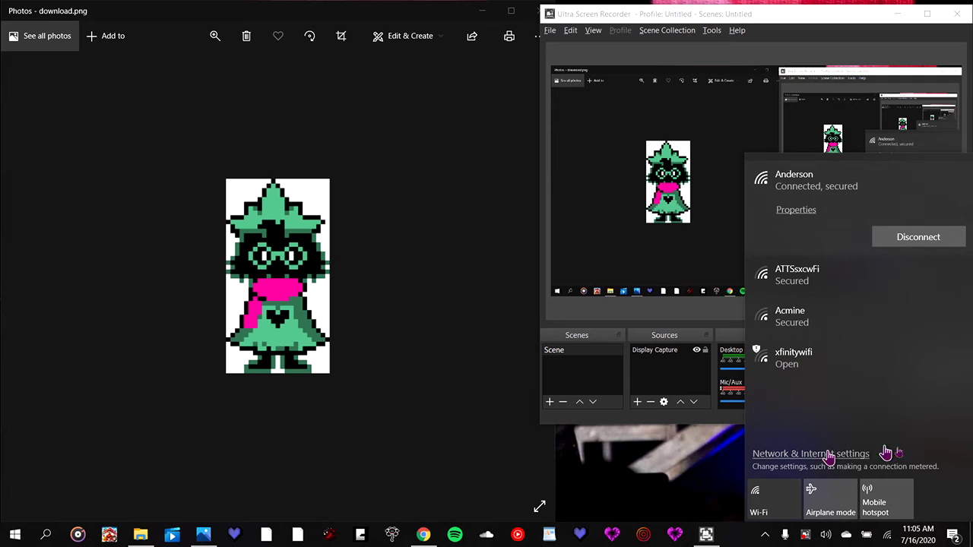
left_click(775, 500)
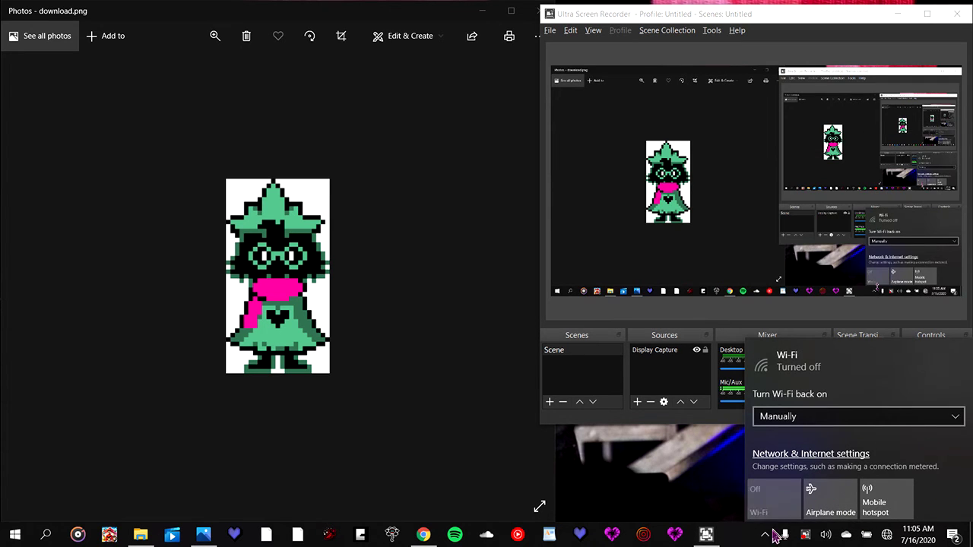
left_click(775, 505)
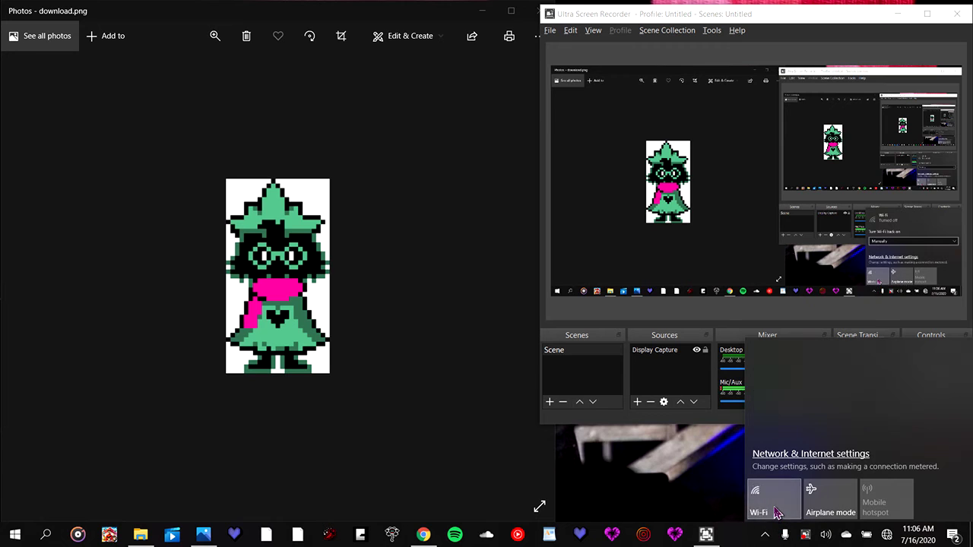
left_click(674, 493)
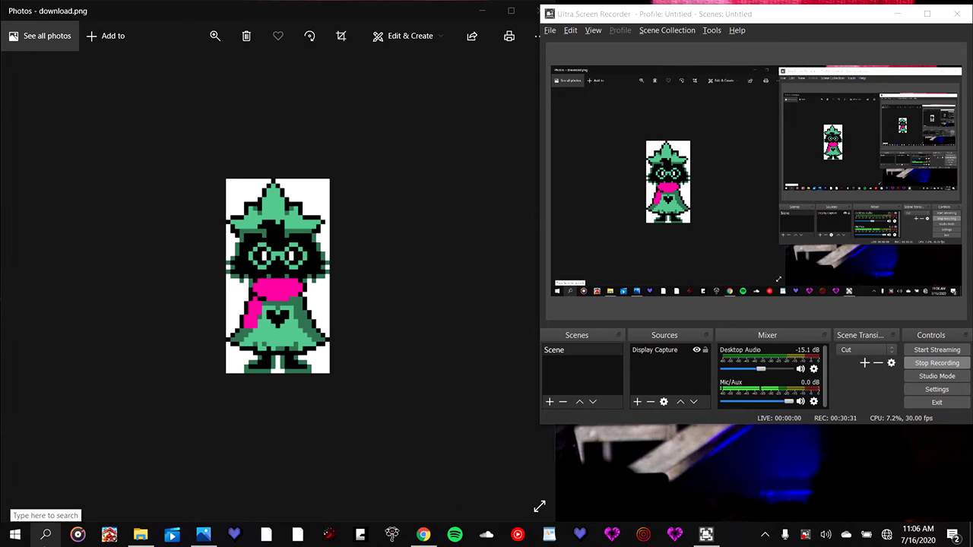
- Find the installed Pixel Studio app with Windows search and launch it
left_click(46, 535)
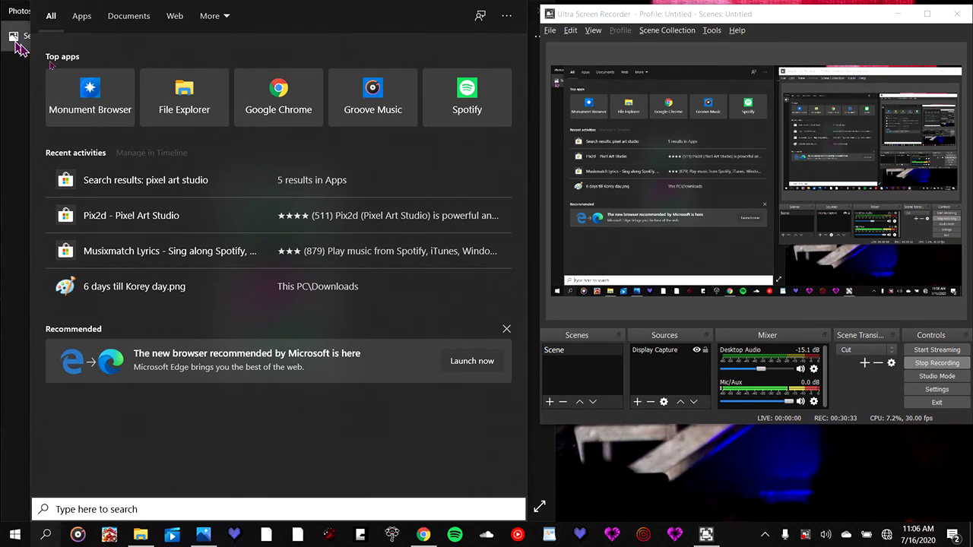
type("paint")
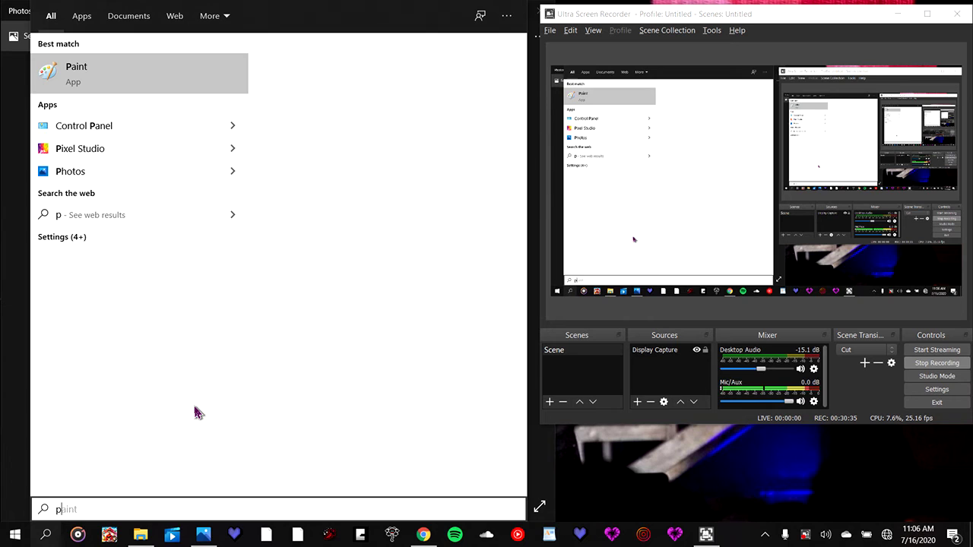
left_click(154, 149)
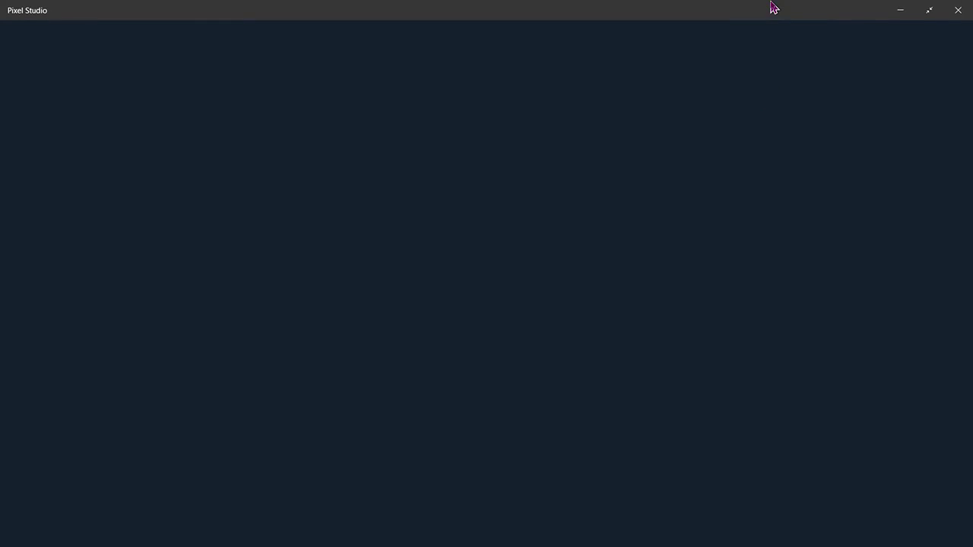
- Restore Pixel Studio to a smaller window and place it beside the reference sprite, over the recorder window
left_click(937, 17)
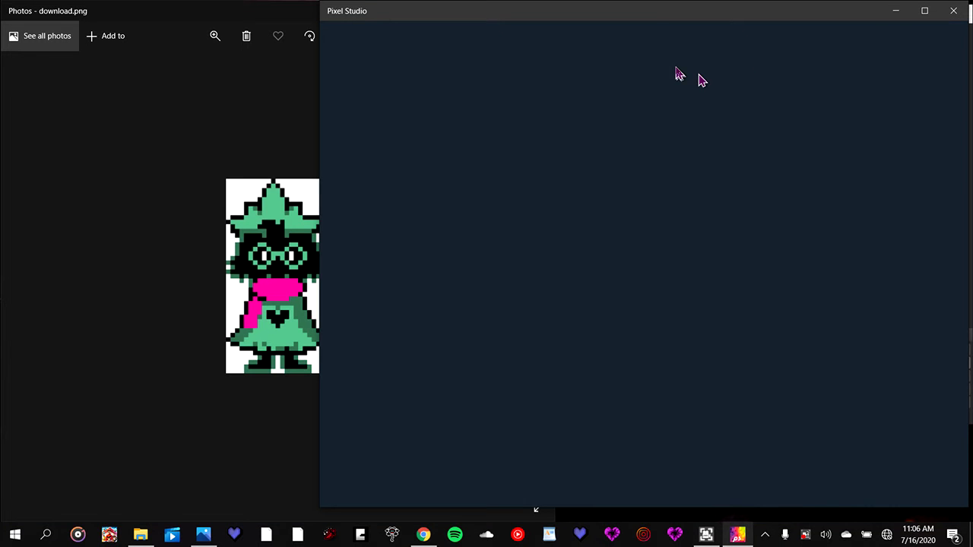
left_click_drag(648, 17, 354, 13)
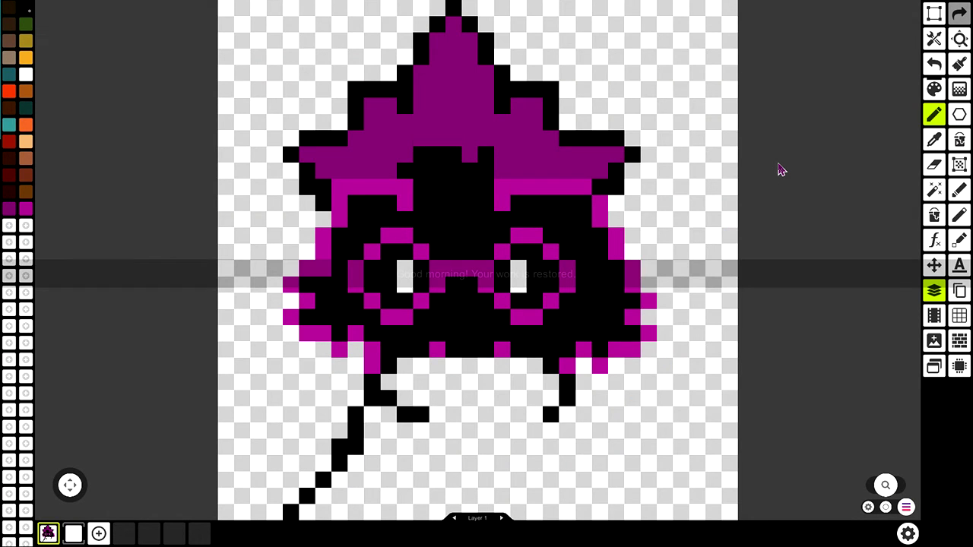
left_click(928, 9)
left_click(927, 9)
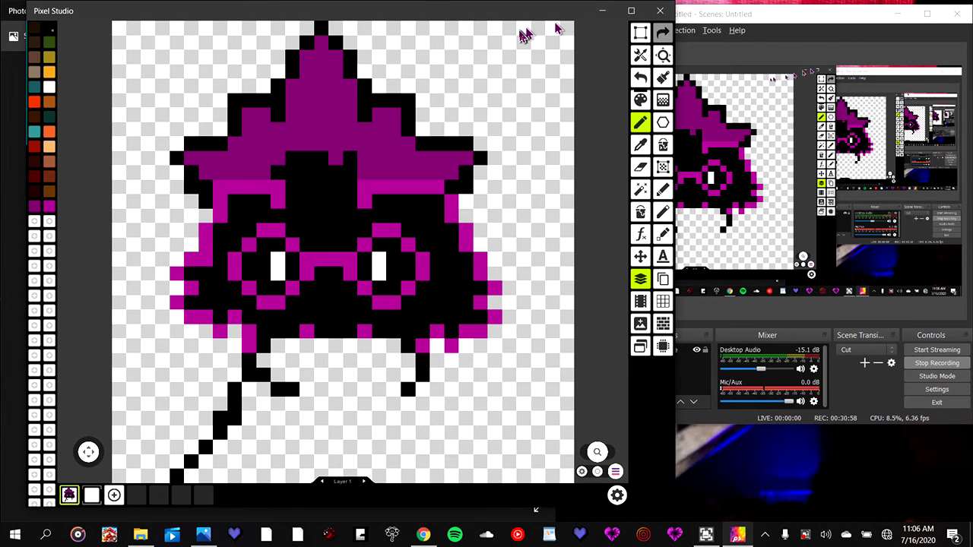
left_click_drag(425, 15, 722, 22)
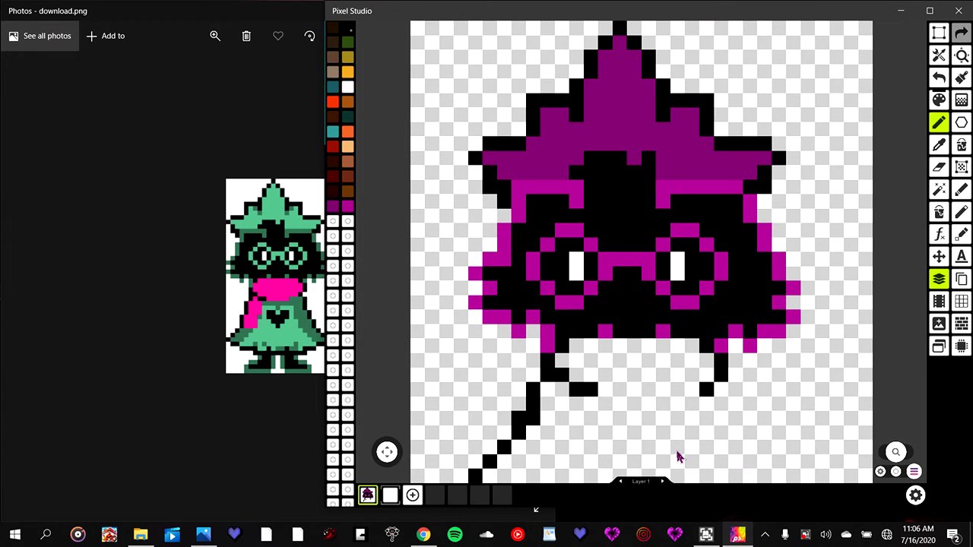
- Replace the current color palette with a new blank palette and close the color picker
left_click(939, 102)
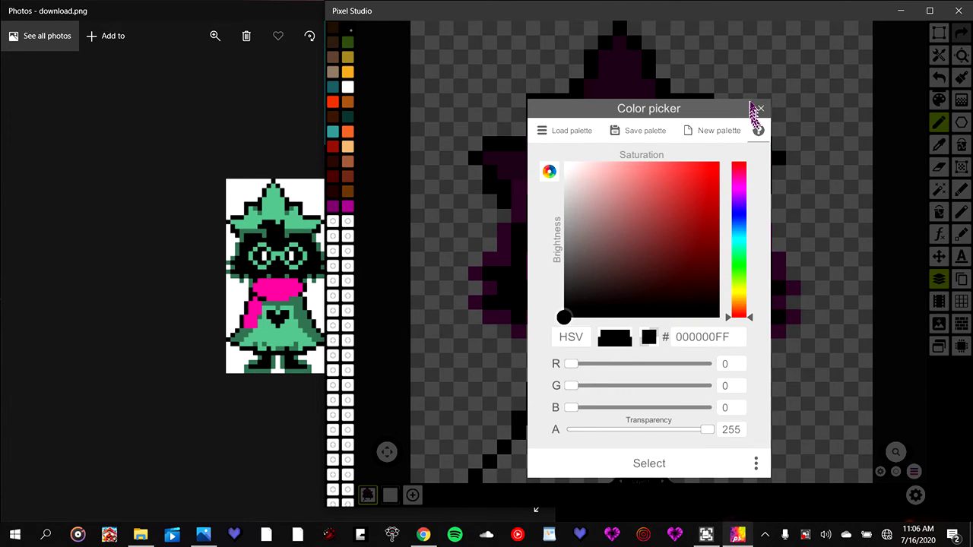
left_click(722, 136)
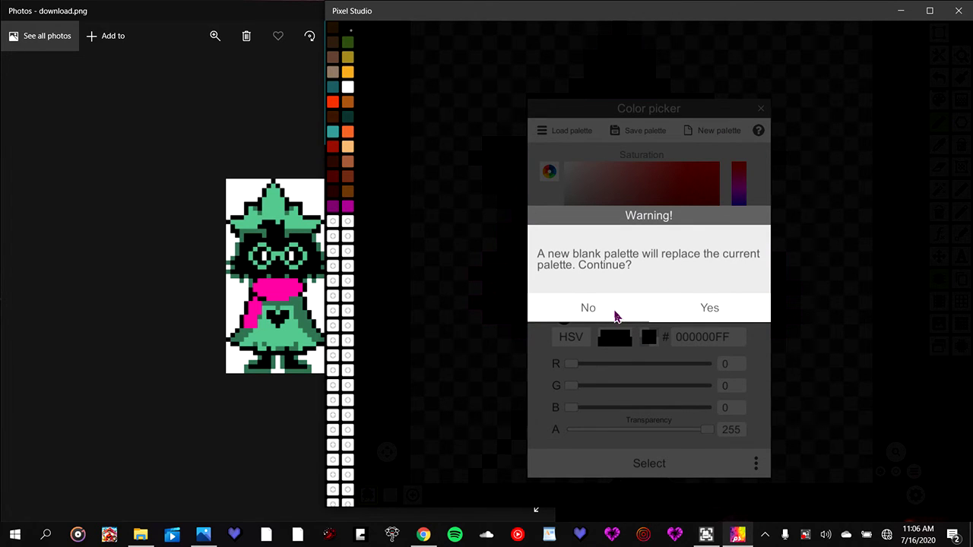
left_click(675, 309)
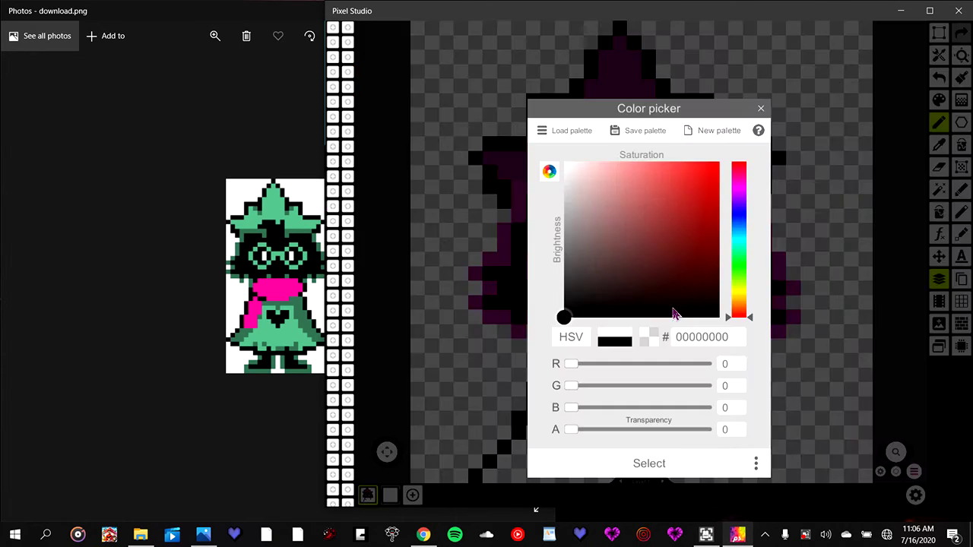
left_click(761, 111)
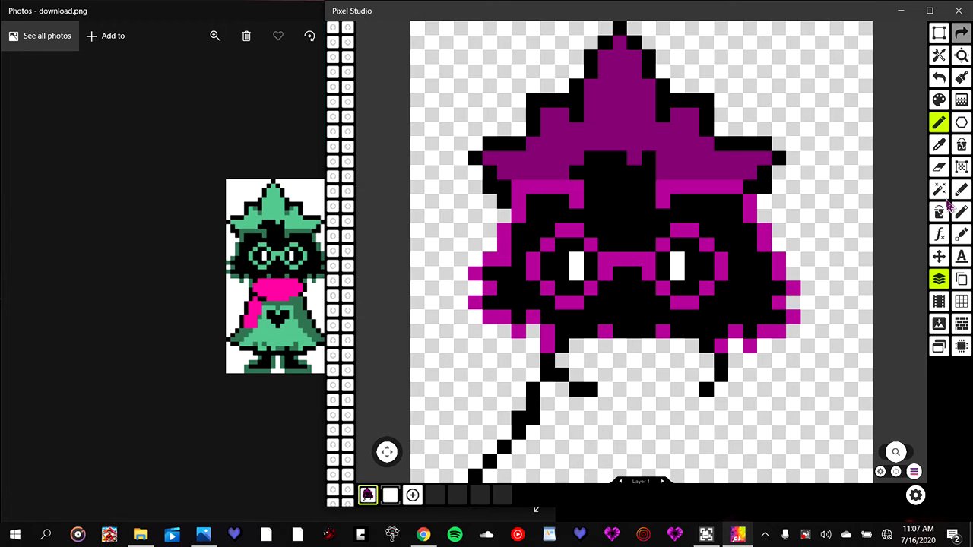
- Fill the first empty palette swatch with fully saturated yellow, hex EAFF00FF
left_click(335, 30)
left_click(334, 30)
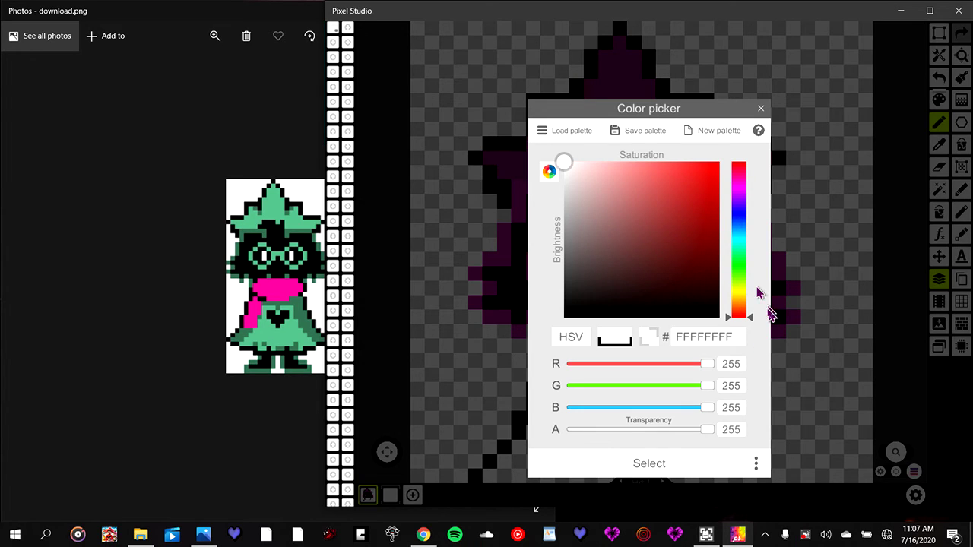
left_click(741, 288)
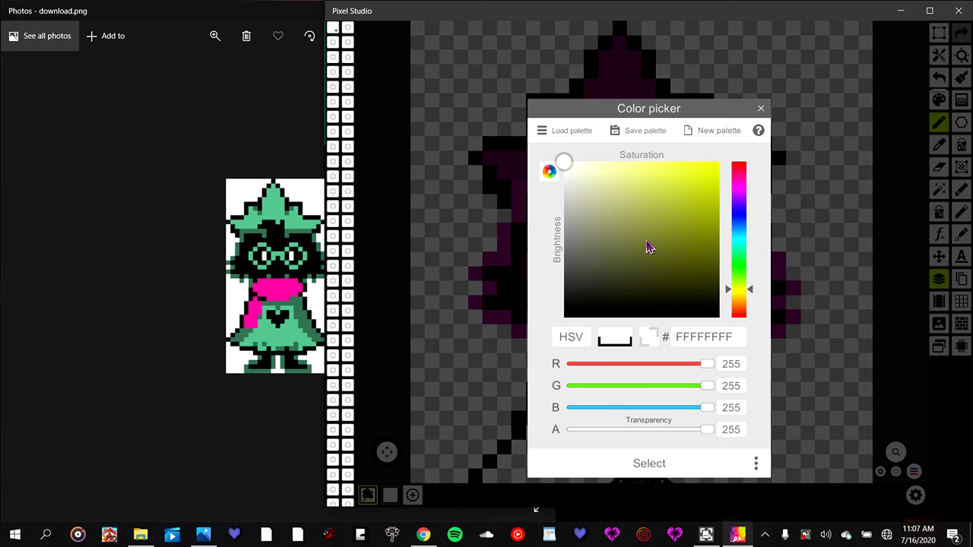
left_click(718, 162)
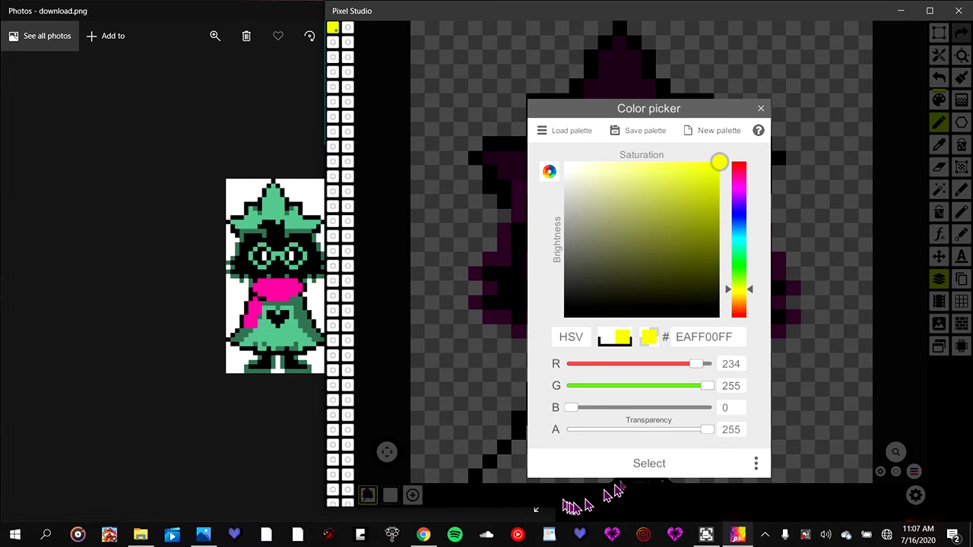
left_click(650, 462)
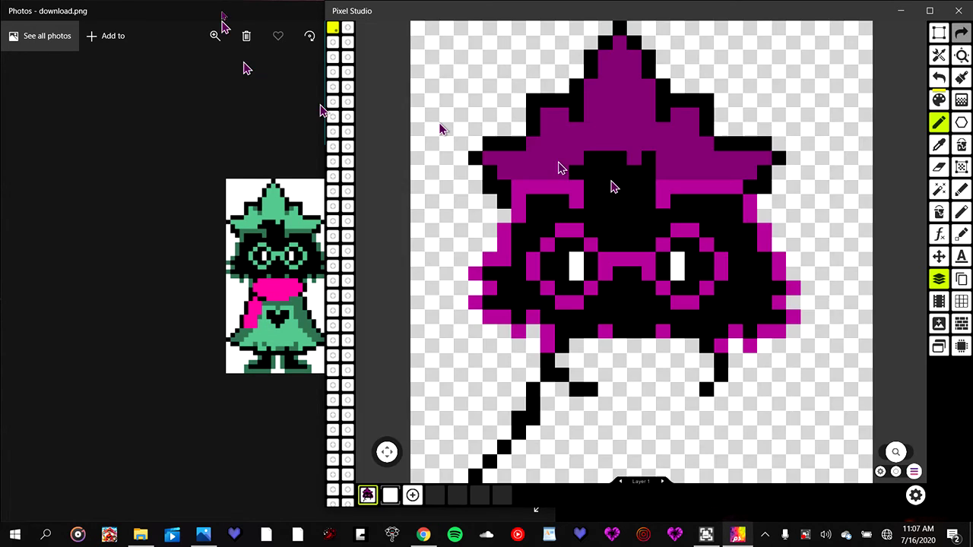
- Adjust the yellow to hex FDFF00FF and paint the scarf area beneath the character's face with it
left_click(938, 101)
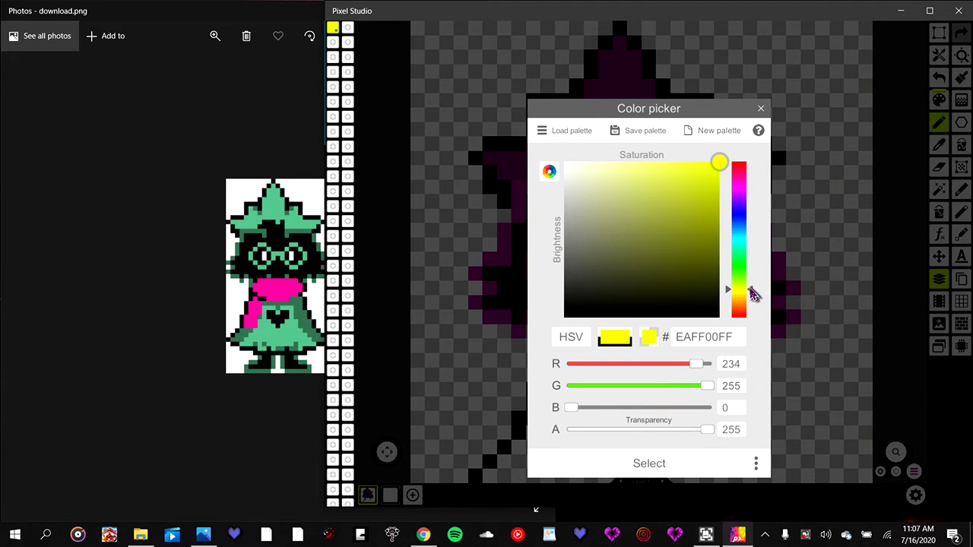
left_click_drag(750, 288, 749, 291)
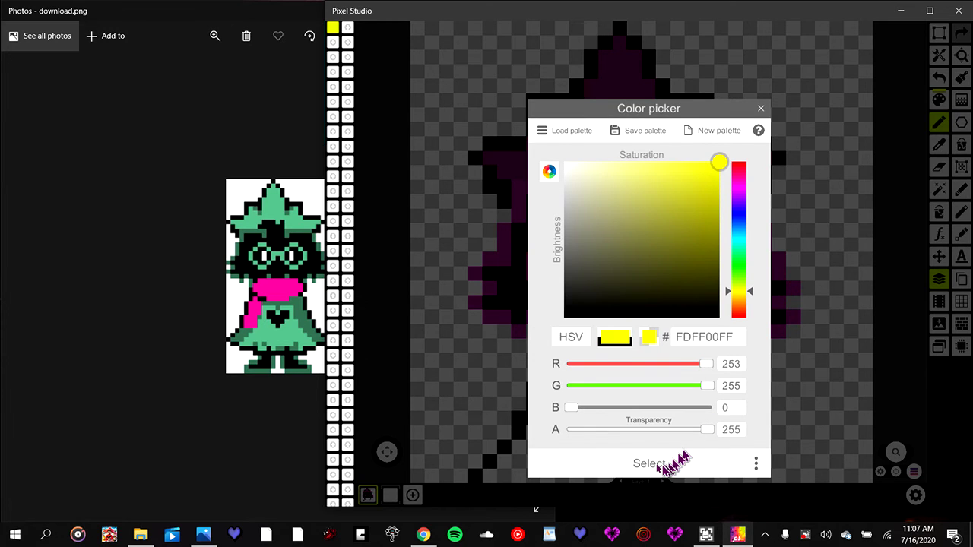
left_click(652, 465)
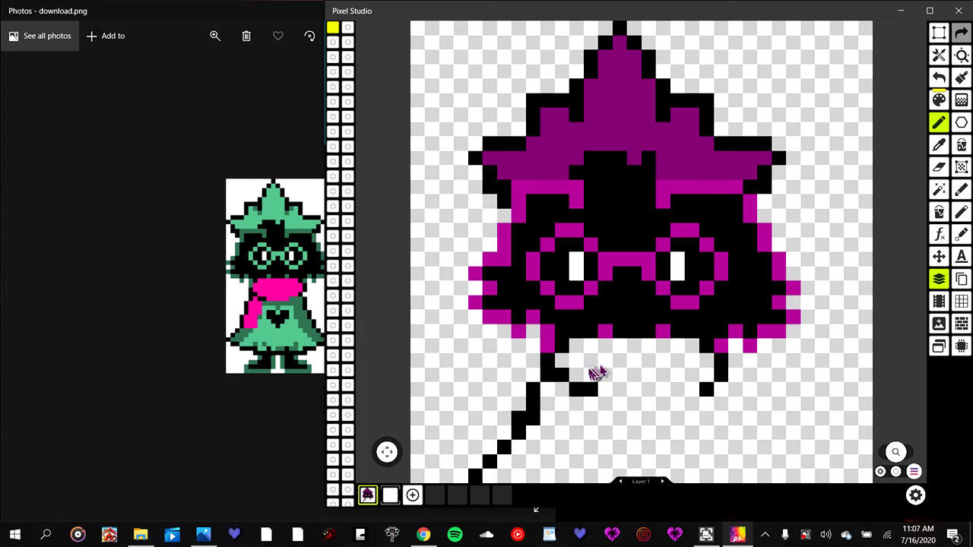
mouse_move(579, 379)
left_mouse_down()
mouse_move(564, 358)
mouse_move(585, 356)
mouse_move(579, 348)
mouse_move(695, 351)
mouse_move(688, 365)
mouse_move(605, 385)
mouse_move(686, 390)
mouse_move(708, 363)
left_mouse_up()
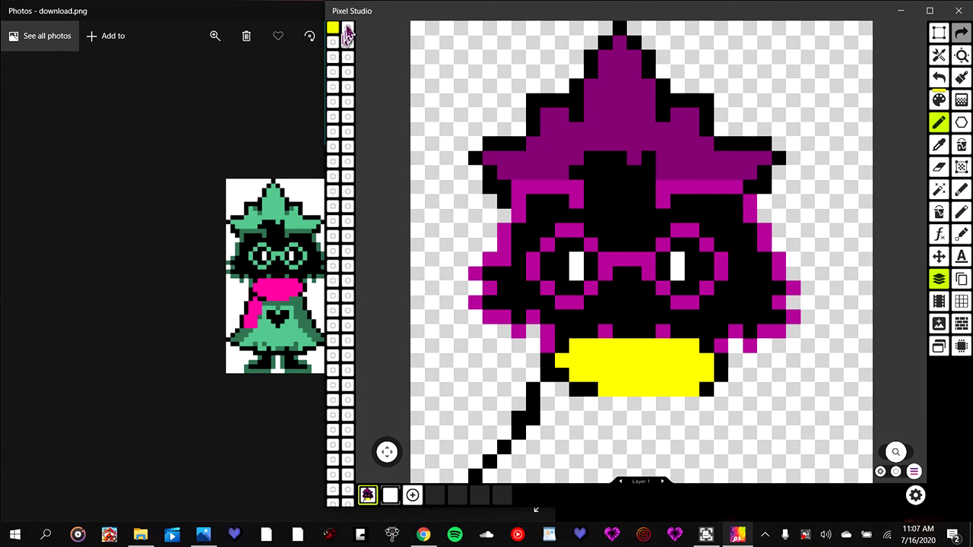
- Set the second palette swatch to black, hex 000000FF, and select it as the drawing color
left_click(348, 29)
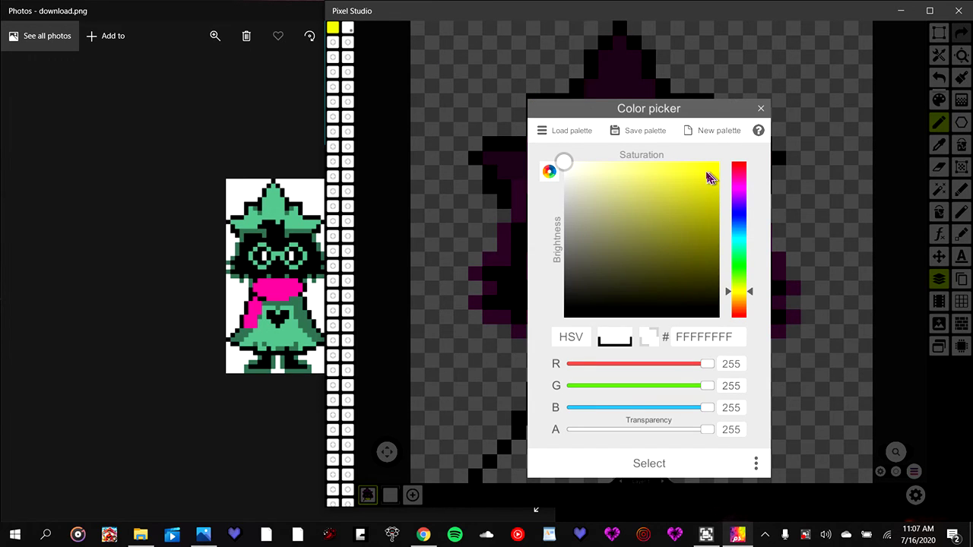
left_click_drag(650, 275, 731, 334)
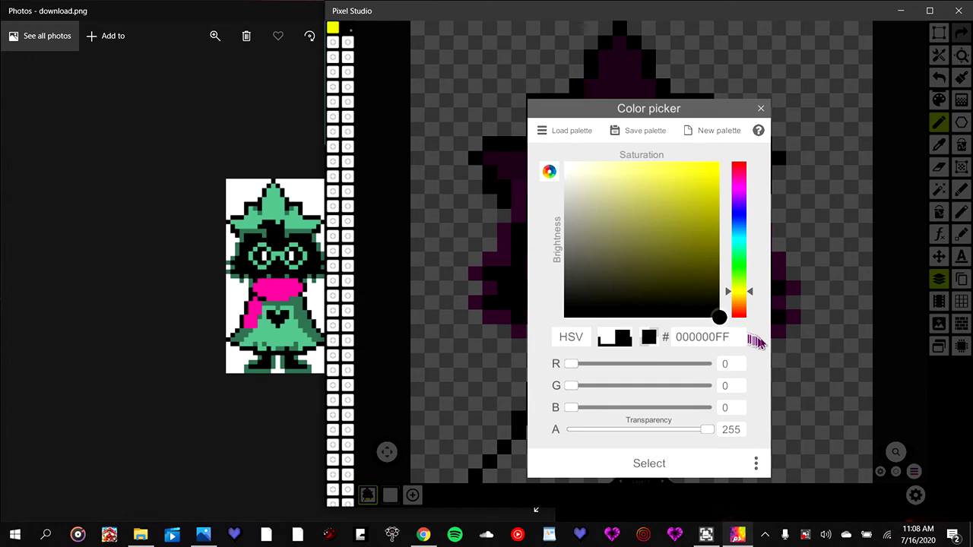
left_click(648, 464)
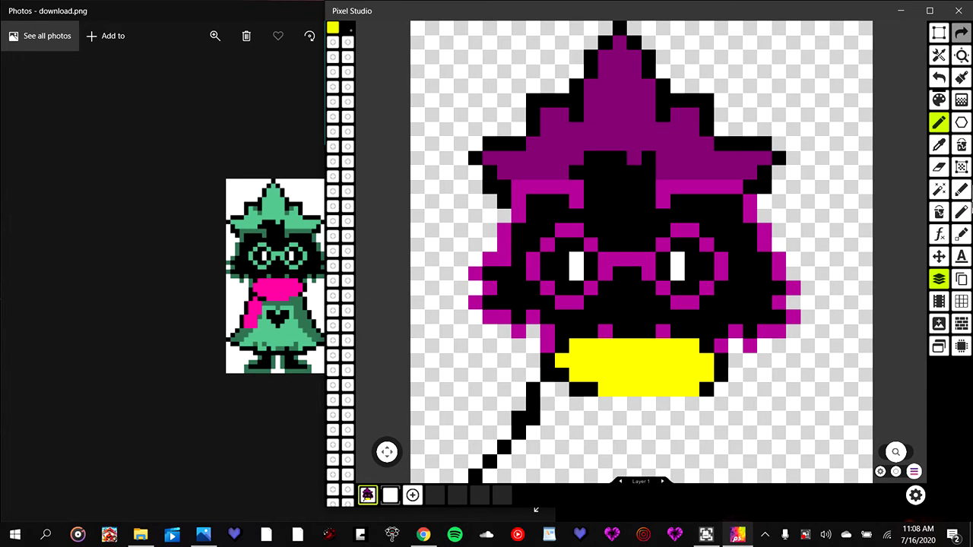
- Erase the diagonal black line below the scarf's left end and redraw it with the Pencil as a steeper stepped outline
left_click(939, 168)
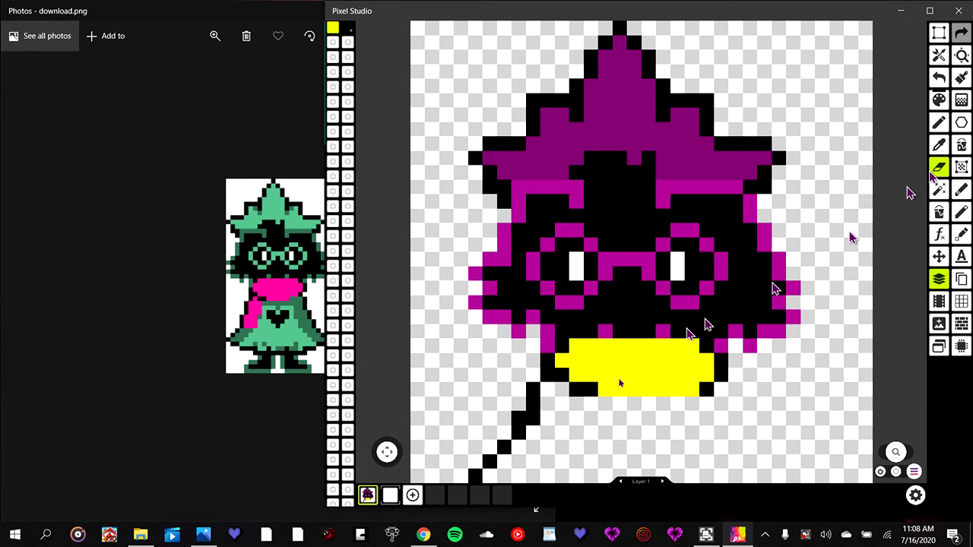
mouse_move(502, 449)
left_mouse_down()
mouse_move(477, 472)
mouse_move(536, 431)
mouse_move(510, 409)
mouse_move(535, 399)
left_mouse_up()
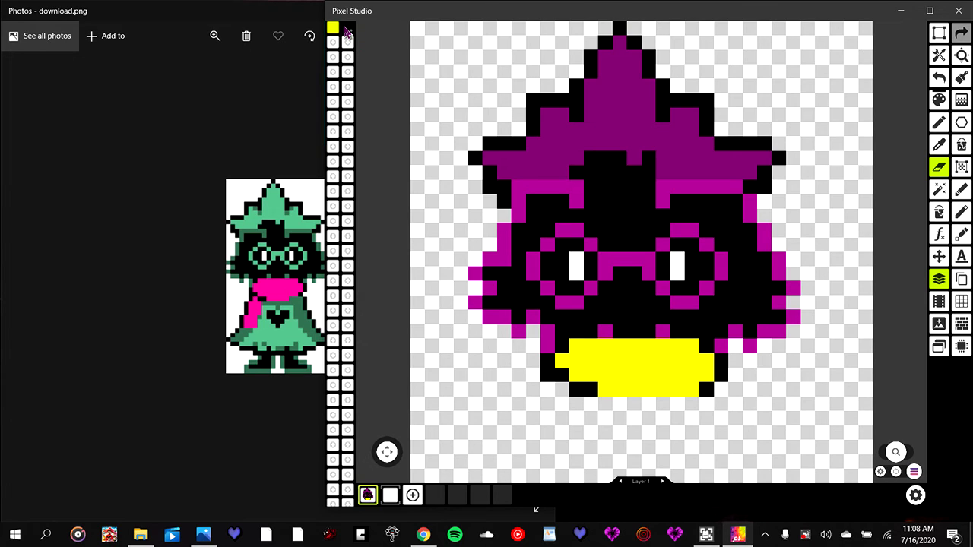
key("b")
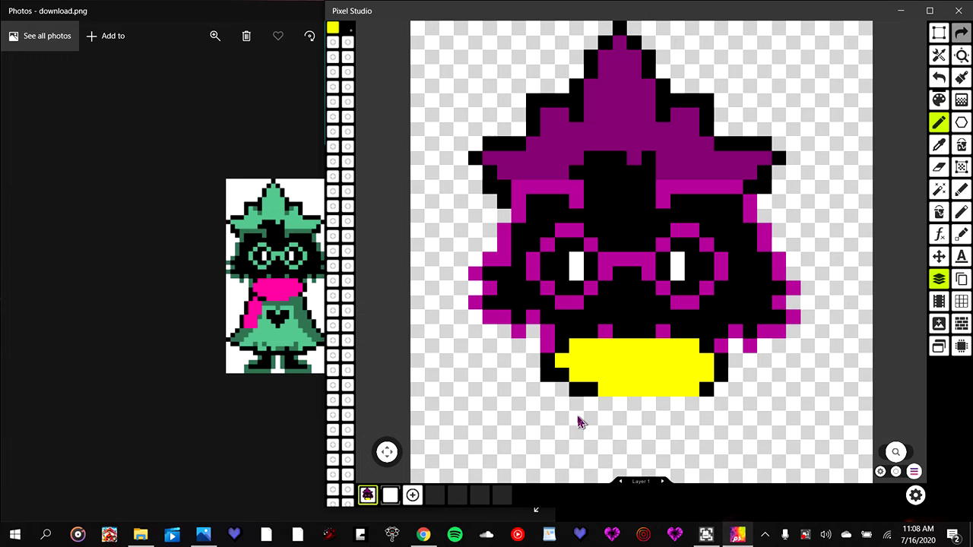
left_click(545, 392)
left_click_drag(532, 405, 532, 438)
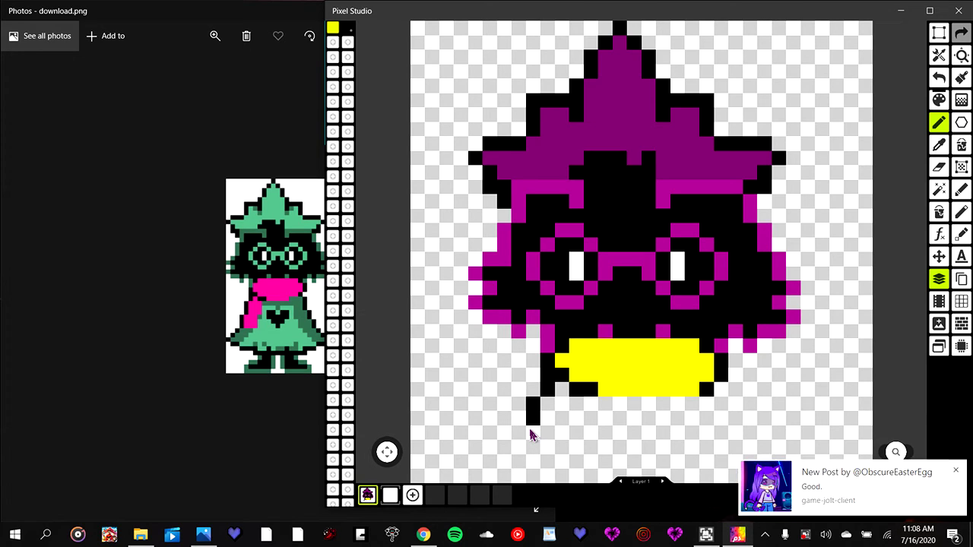
left_click(532, 433)
left_click_drag(516, 448, 517, 481)
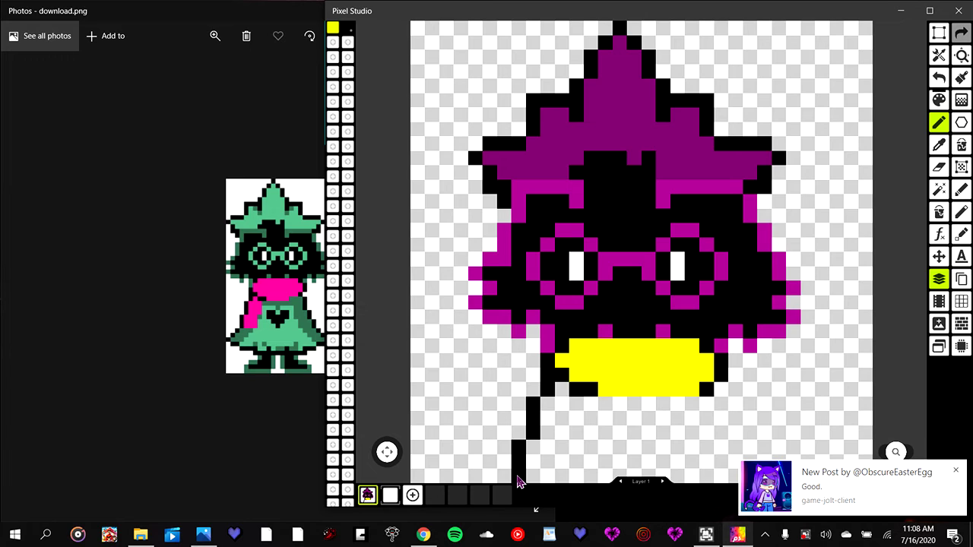
- Draw a black stepped outline descending from beneath the scarf's right end for the robe's right edge
left_click(958, 472)
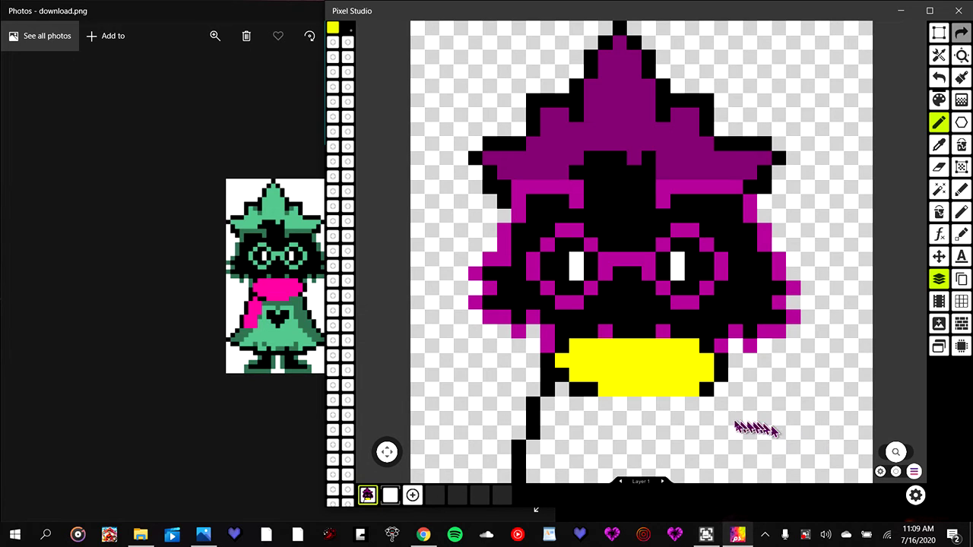
left_click(720, 405)
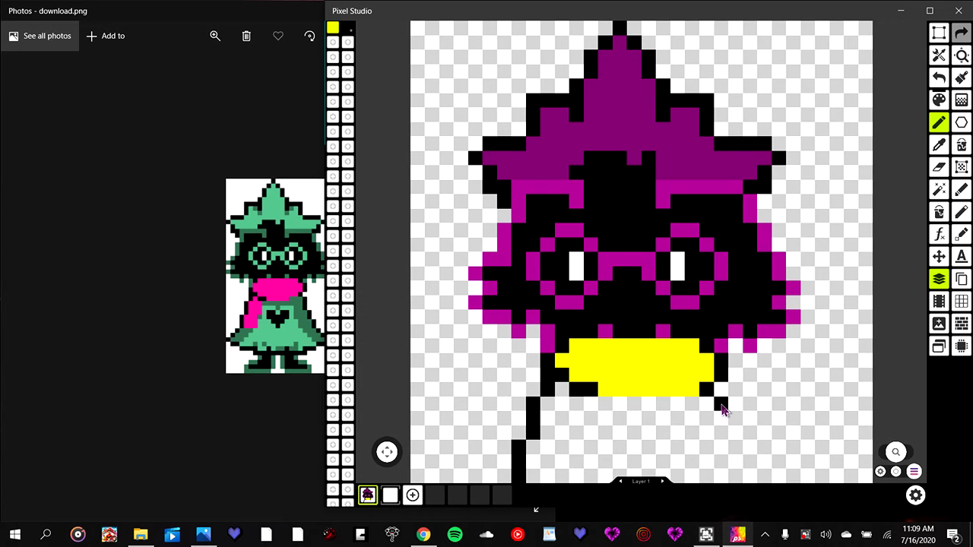
left_click(721, 418)
left_click(721, 432)
left_click(735, 446)
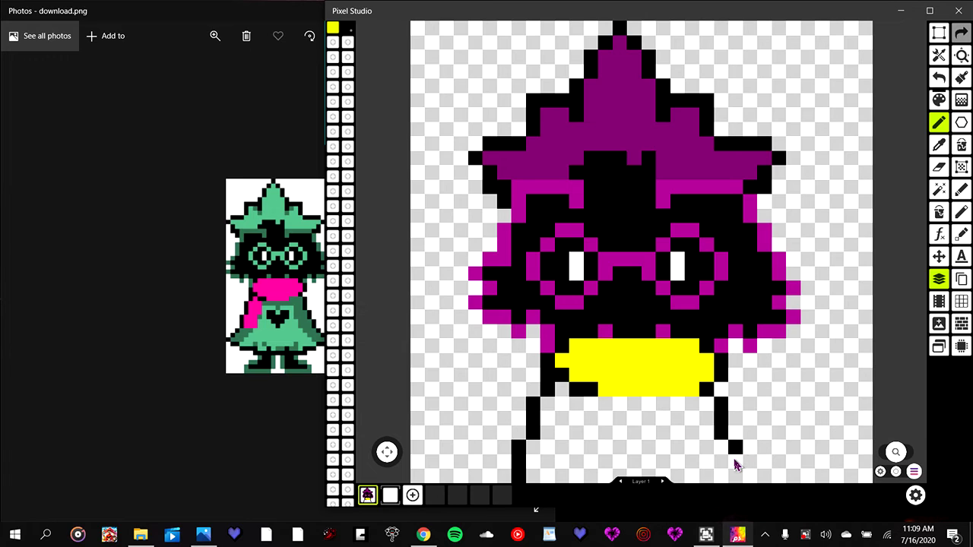
left_click(734, 461)
left_click(749, 475)
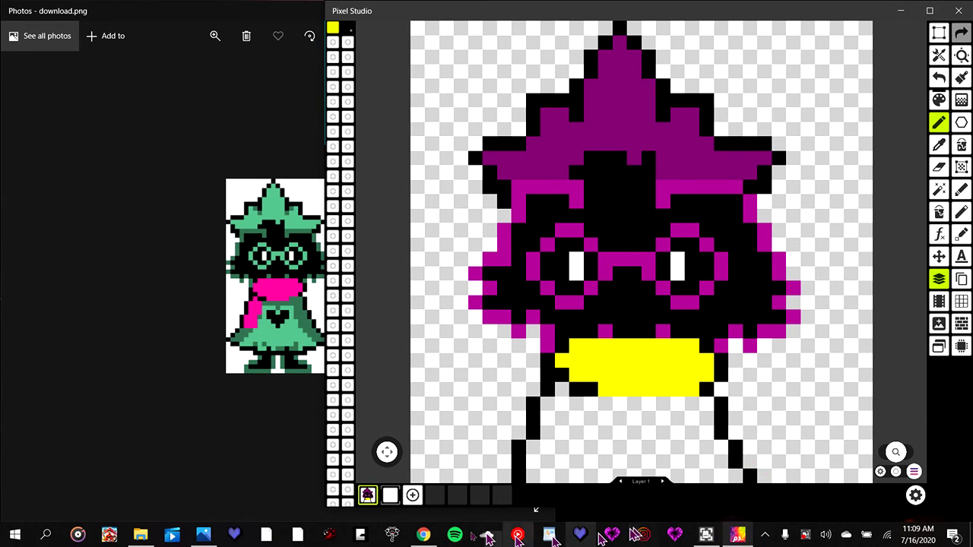
- Open the Pix2d - Pixel Art Studio entry from the full app list and minimize the Microsoft Store window it launches
left_click(47, 535)
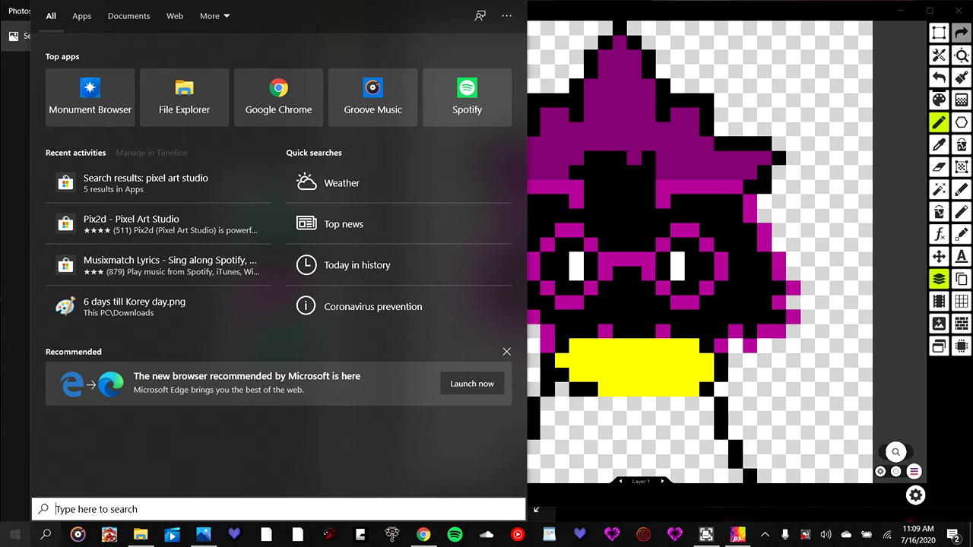
left_click(46, 535)
left_click(15, 534)
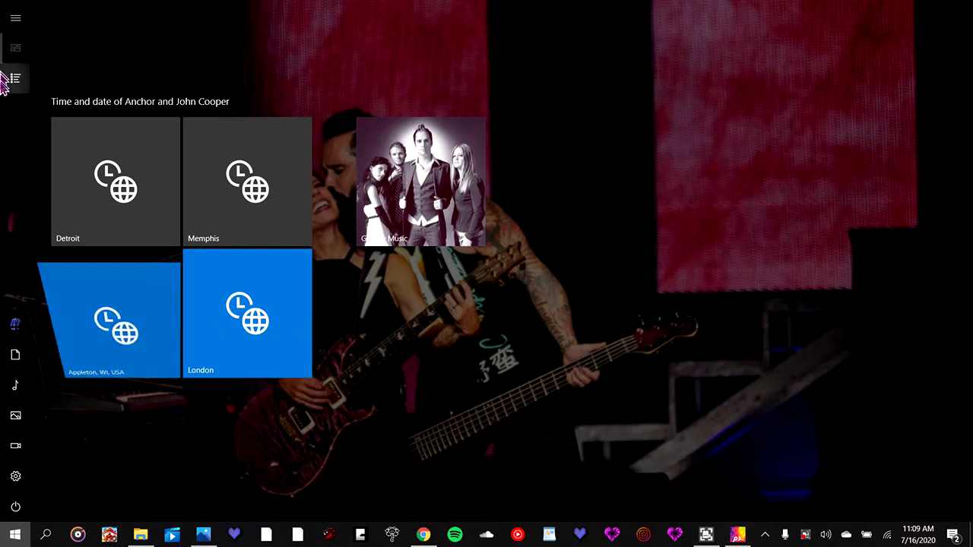
left_click(14, 80)
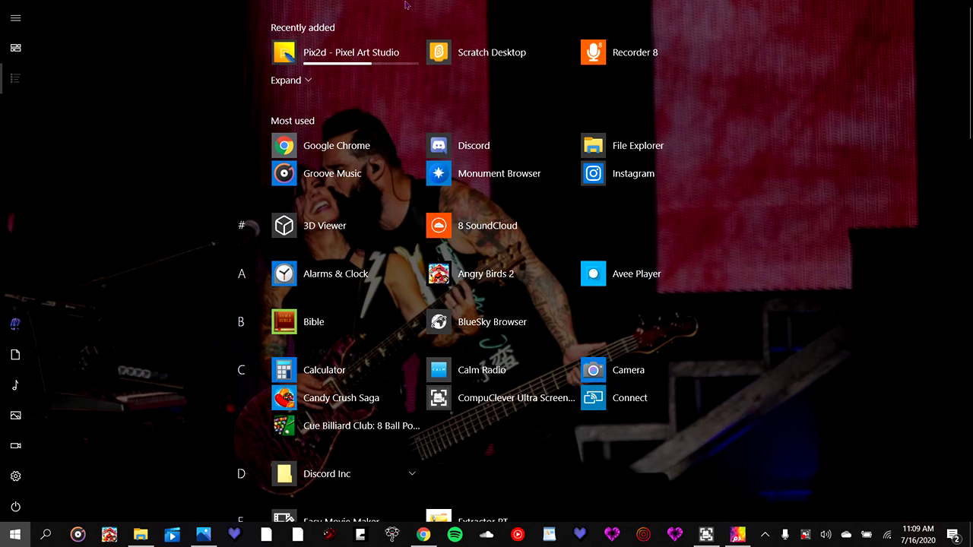
left_click(351, 52)
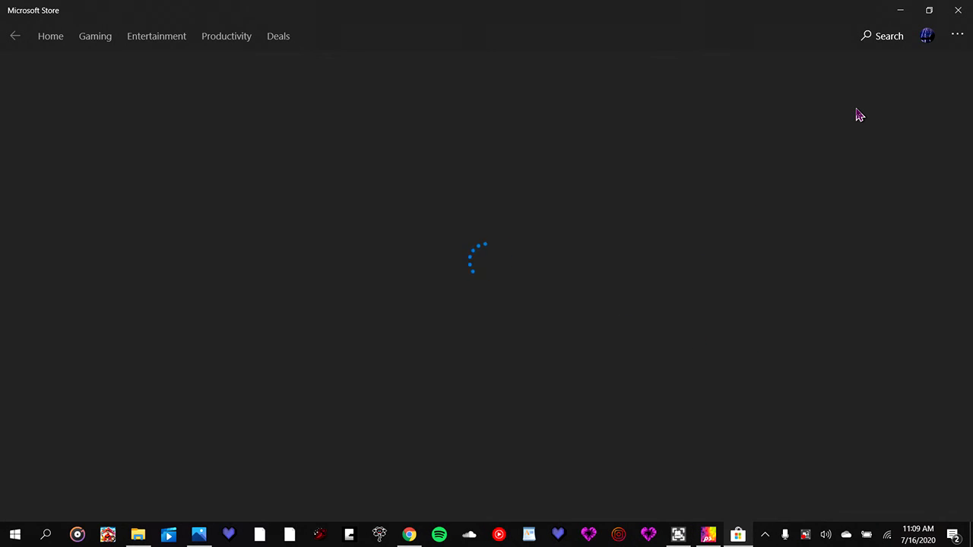
left_click(900, 9)
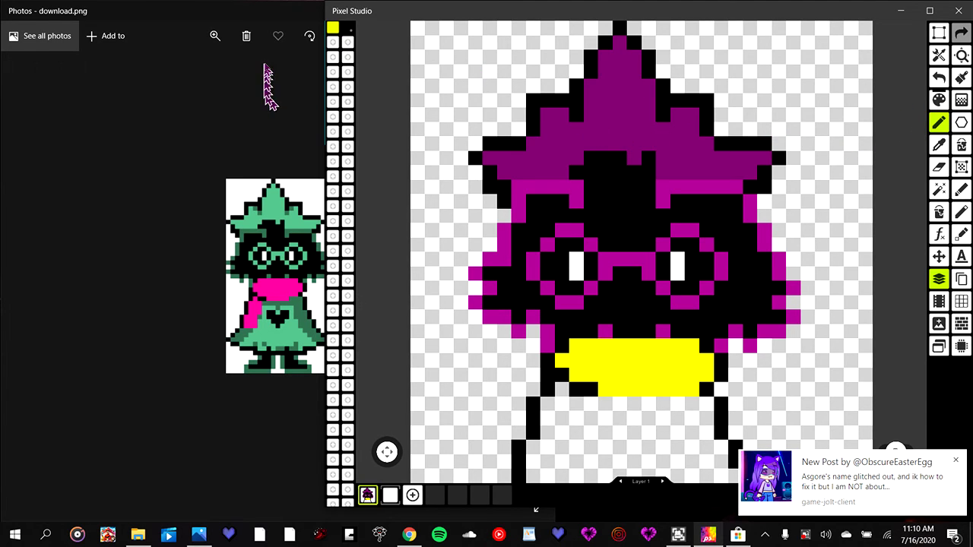
- Set the first swatch in the palette's second row to pure yellow, hex FFFF00FF, and select it for drawing
left_click(333, 42)
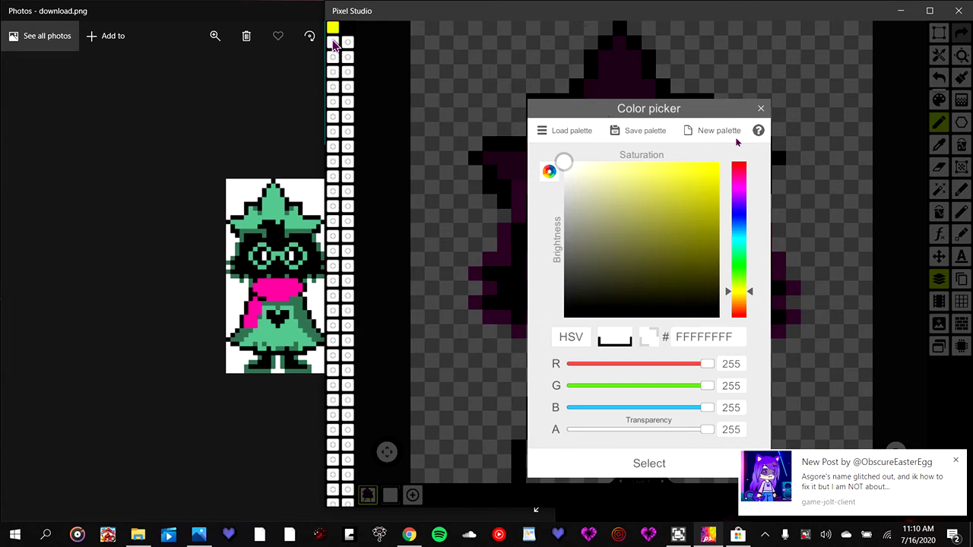
left_click_drag(665, 192, 763, 121)
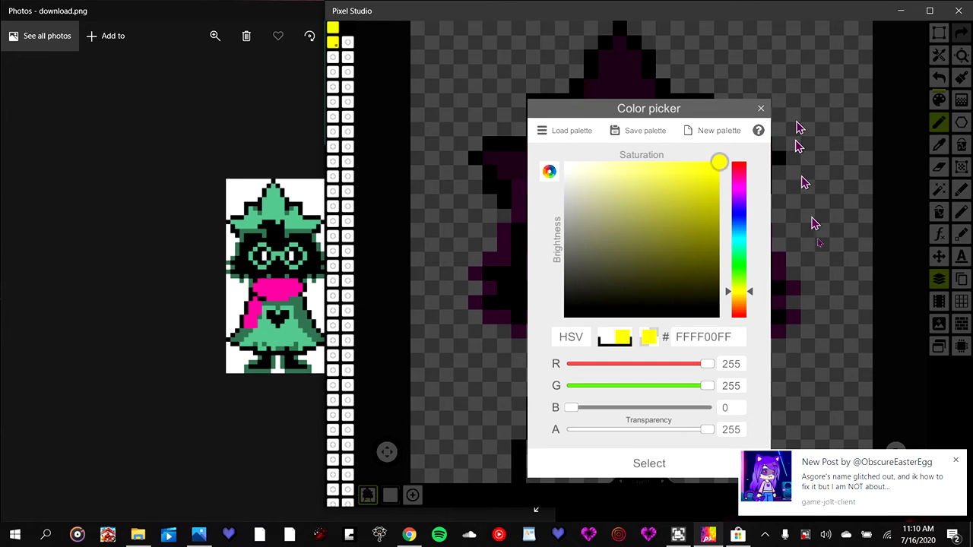
left_click(672, 469)
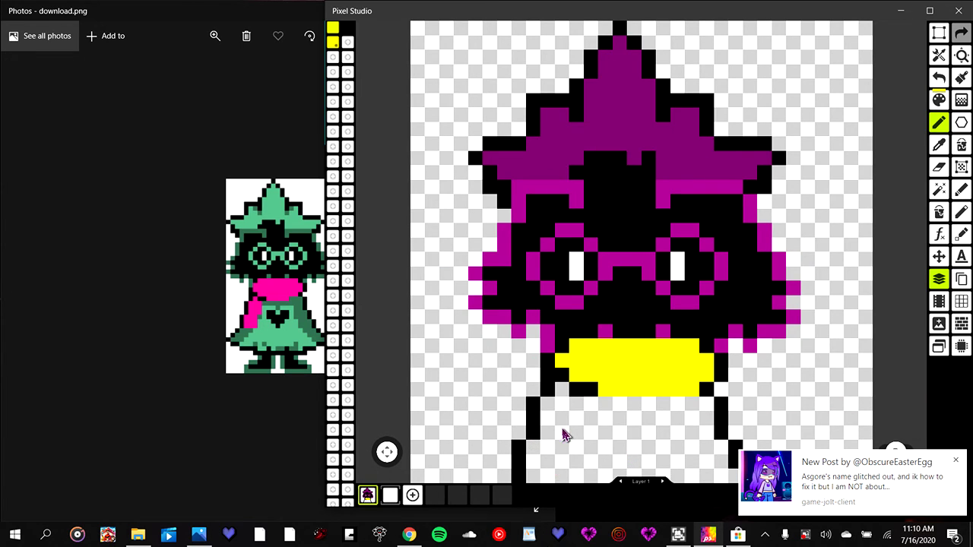
- Paint the scarf's hanging tail in yellow along the inside of the left robe outline, joining it to the scarf
left_click(575, 403)
mouse_move(574, 409)
left_mouse_down()
mouse_move(575, 424)
mouse_move(551, 429)
mouse_move(559, 409)
left_mouse_up()
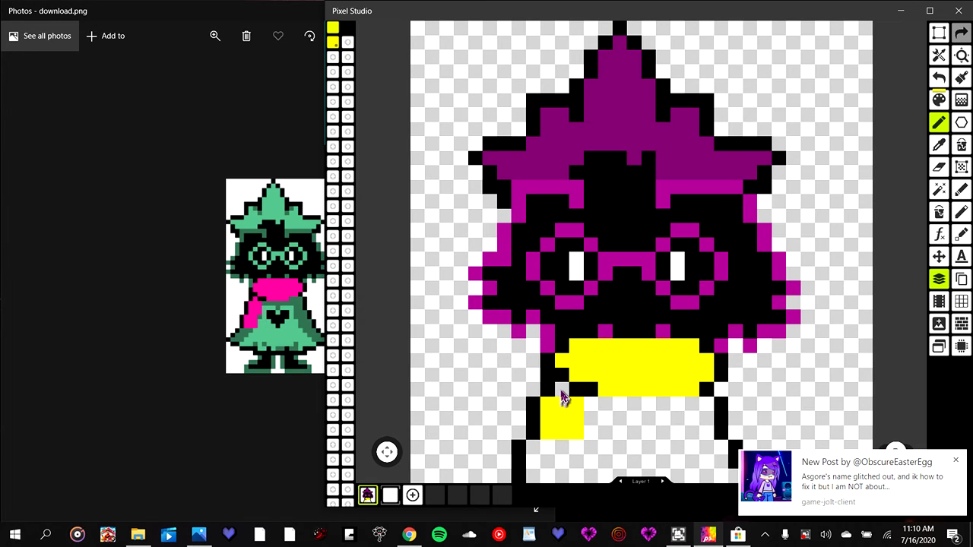
left_click(560, 391)
left_click_drag(560, 449, 532, 456)
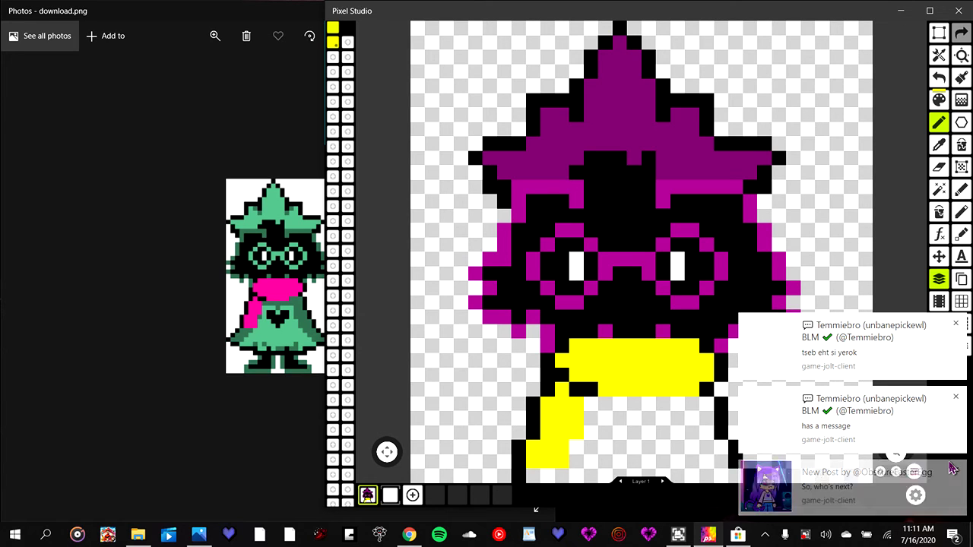
left_click(954, 460)
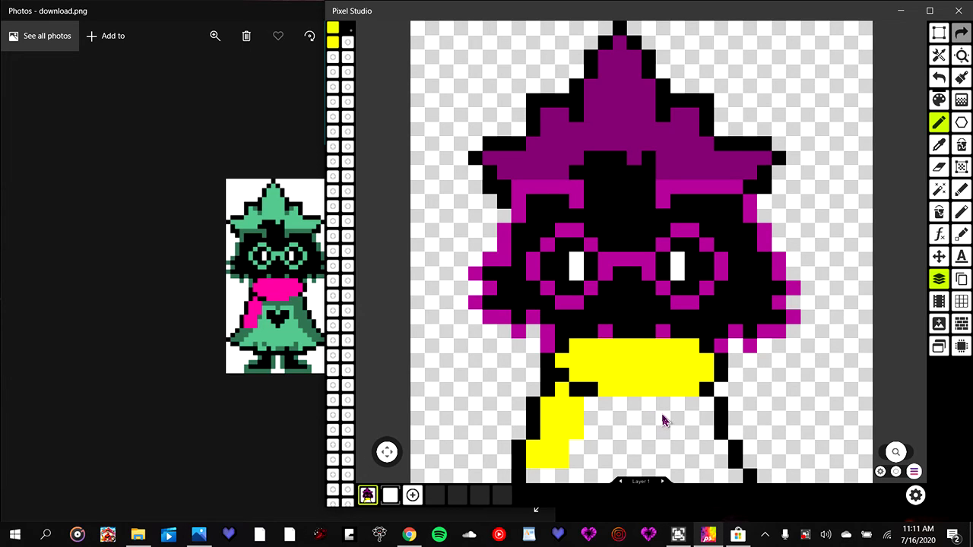
left_click_drag(652, 419, 620, 419)
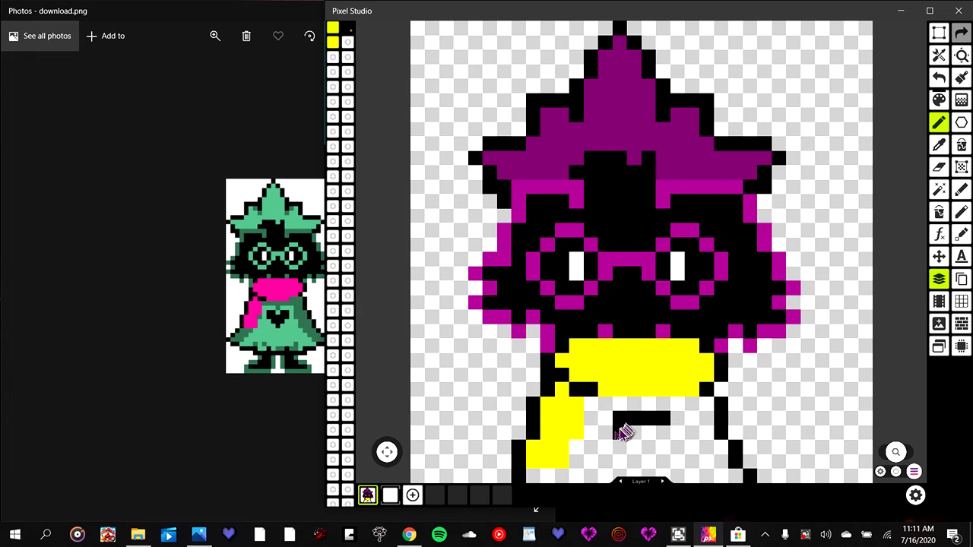
left_click(620, 431)
left_click(939, 77)
left_click(938, 77)
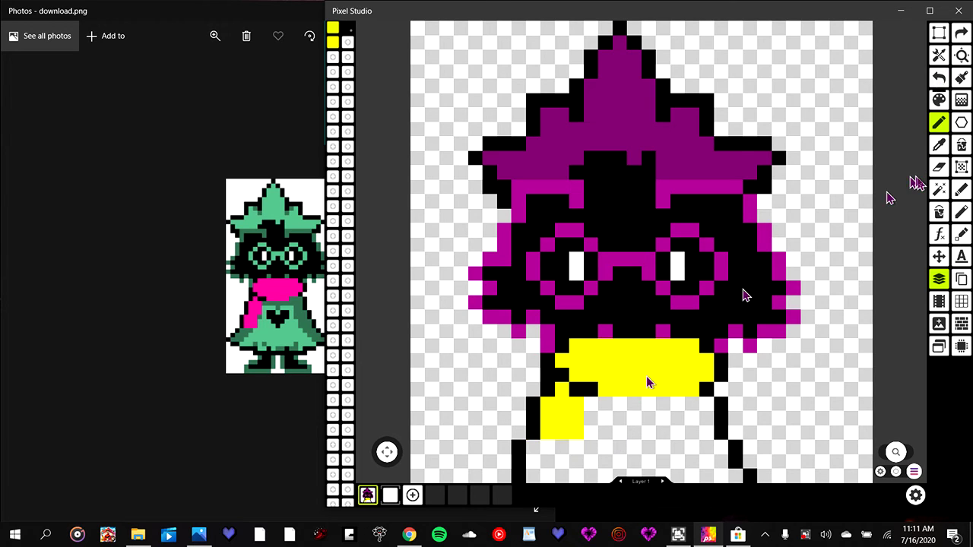
left_click(961, 34)
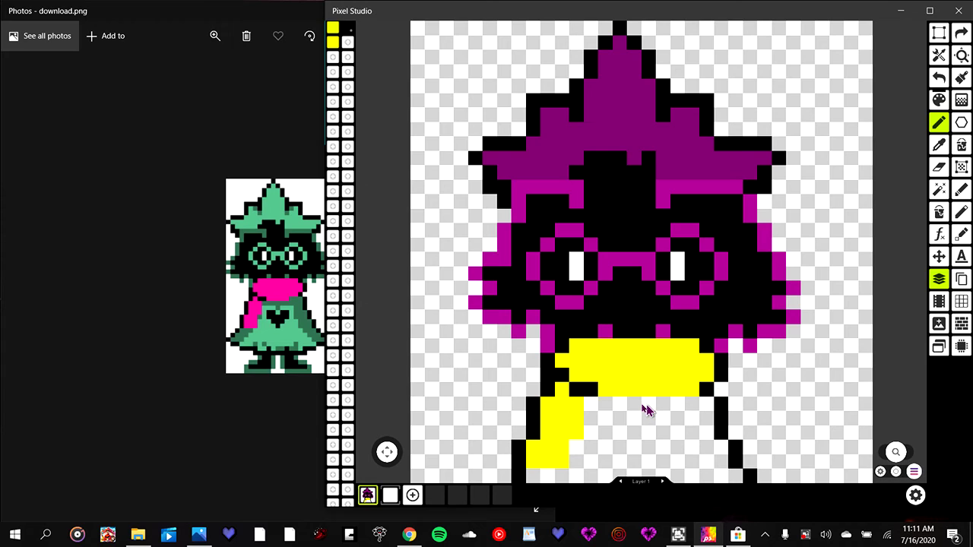
left_click_drag(642, 405, 618, 418)
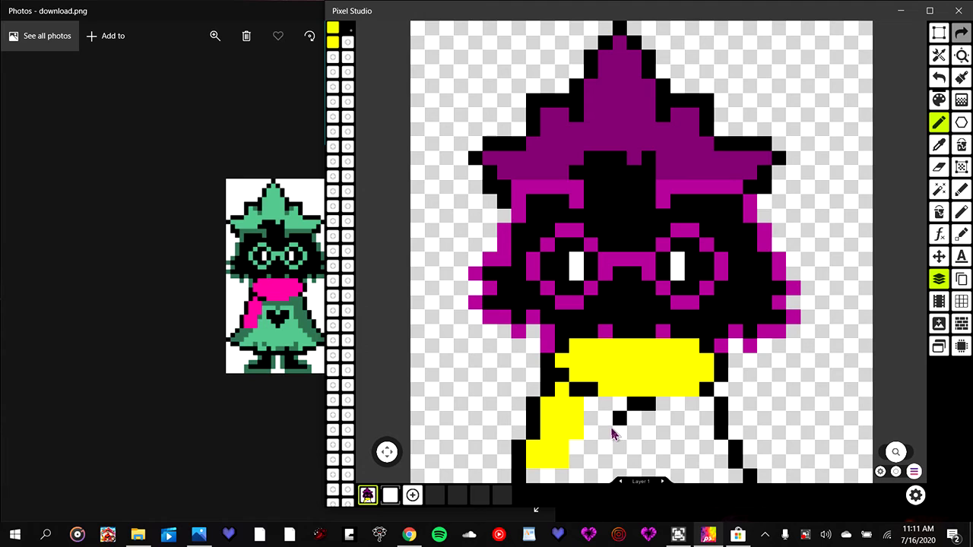
left_click(619, 432)
left_click(936, 78)
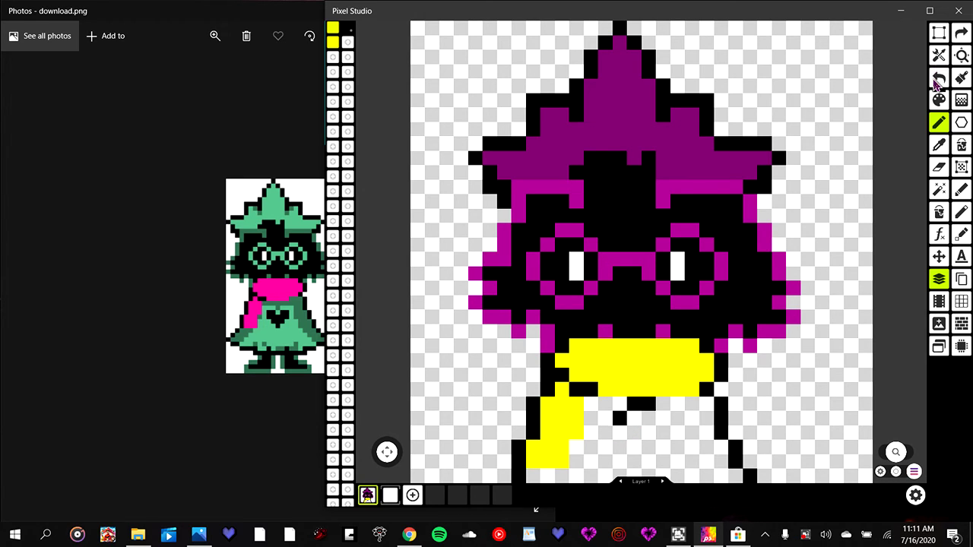
left_click(937, 80)
left_click(937, 79)
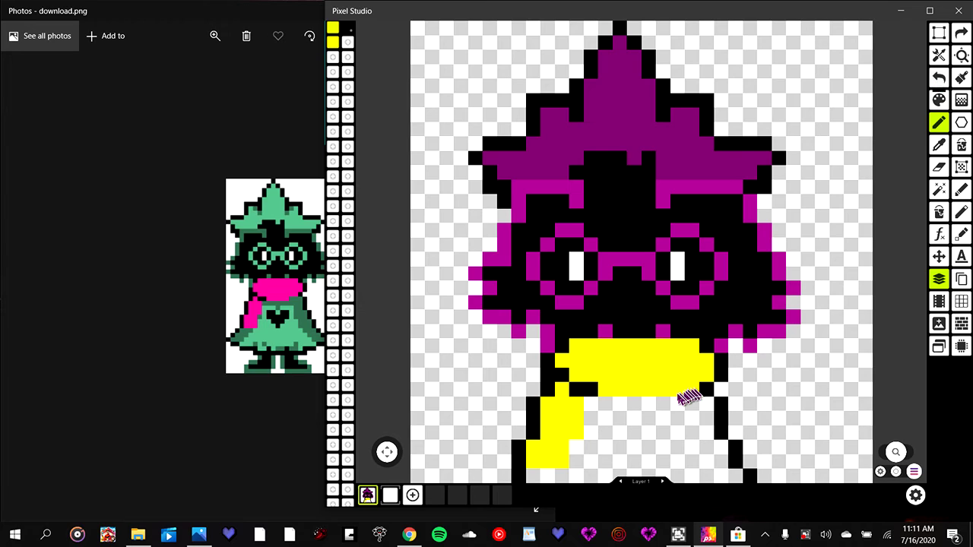
- Draw a black S-shaped emblem with the Pencil in the middle of the robe, just below the scarf
mouse_move(658, 405)
left_mouse_down()
mouse_move(633, 403)
mouse_move(606, 430)
mouse_move(639, 448)
left_mouse_up()
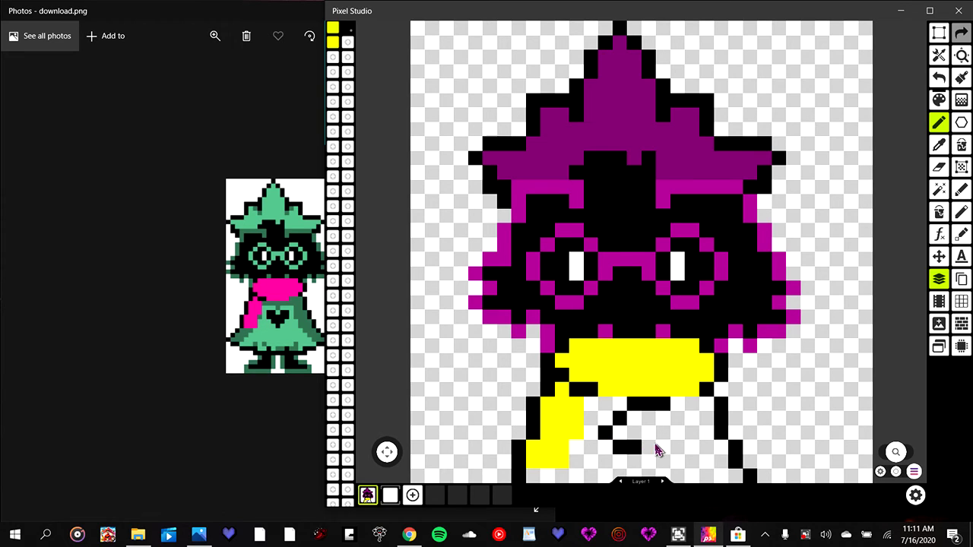
left_click(653, 448)
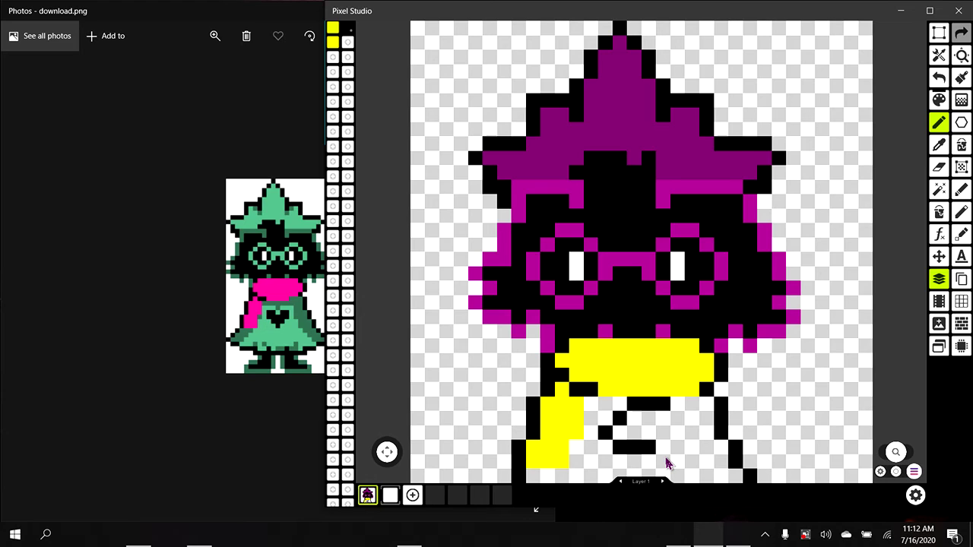
left_click_drag(666, 463, 629, 459)
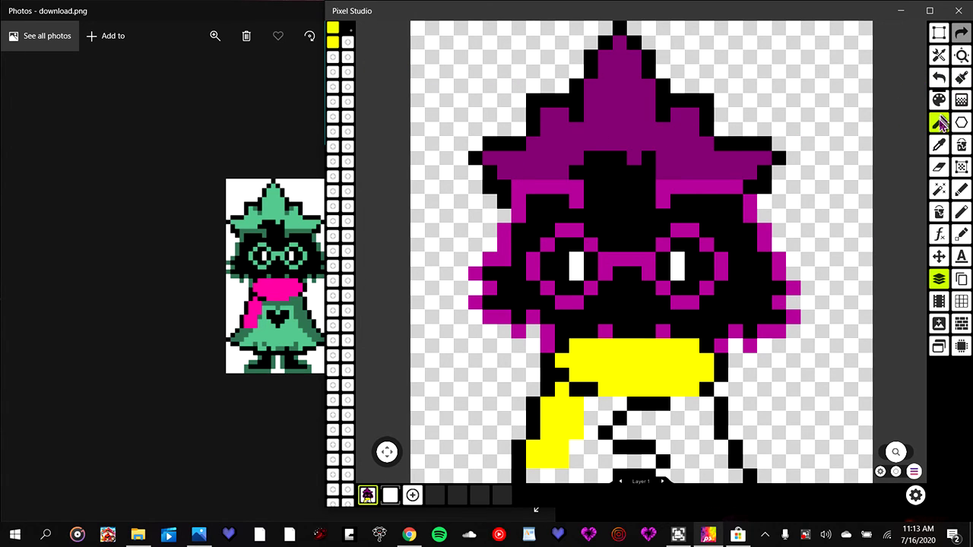
- Sample the lighter magenta from the hat's brim and paint short strips beneath the scarf on both sides of the emblem
left_click(940, 144)
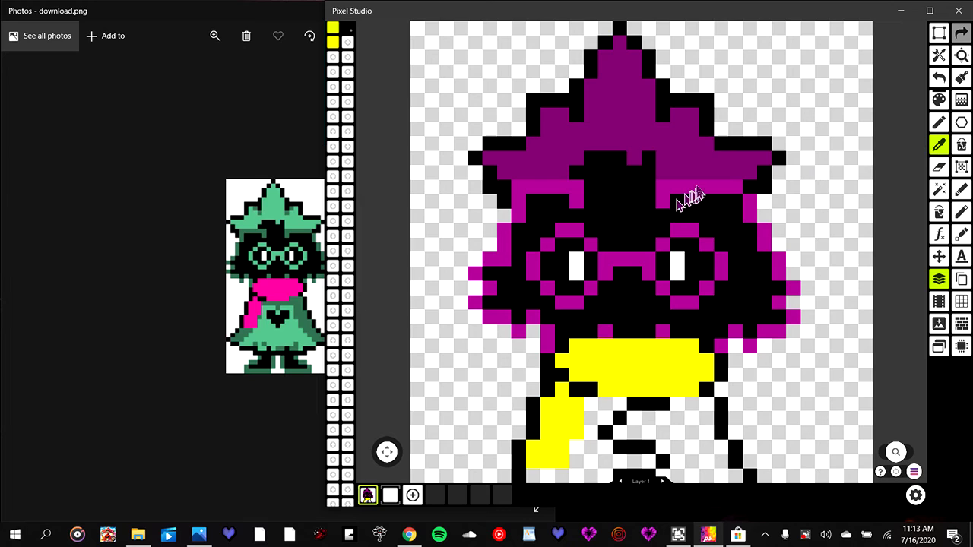
left_click(698, 190)
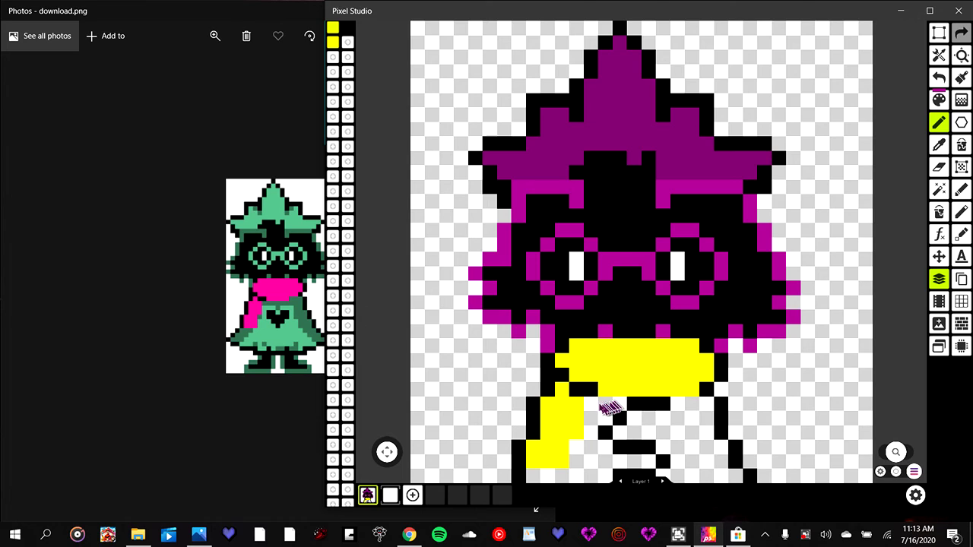
left_click(592, 404)
left_click(617, 404)
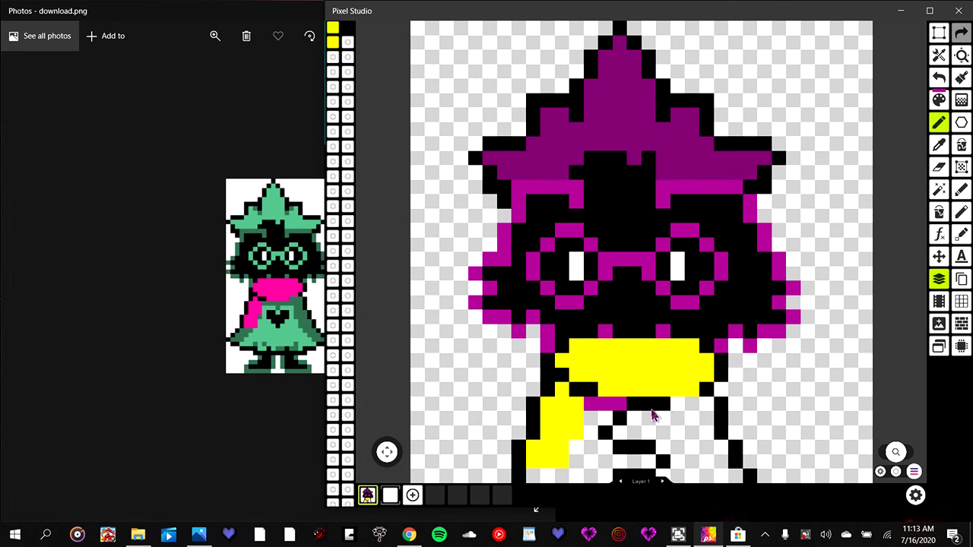
left_click(662, 404)
left_click_drag(680, 405, 706, 417)
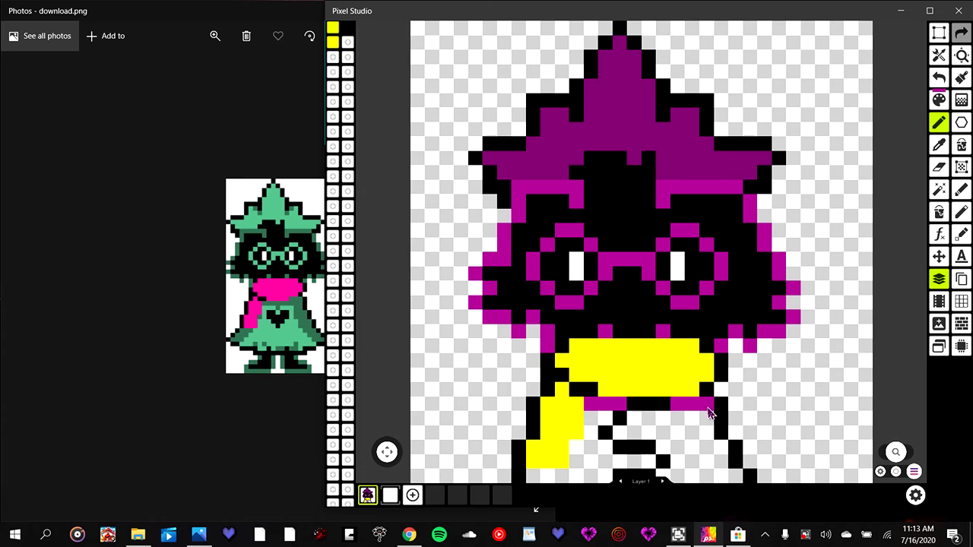
- Extend the magenta shading down the robe's right edge and add it beside and beneath the yellow scarf tail
left_click(690, 417)
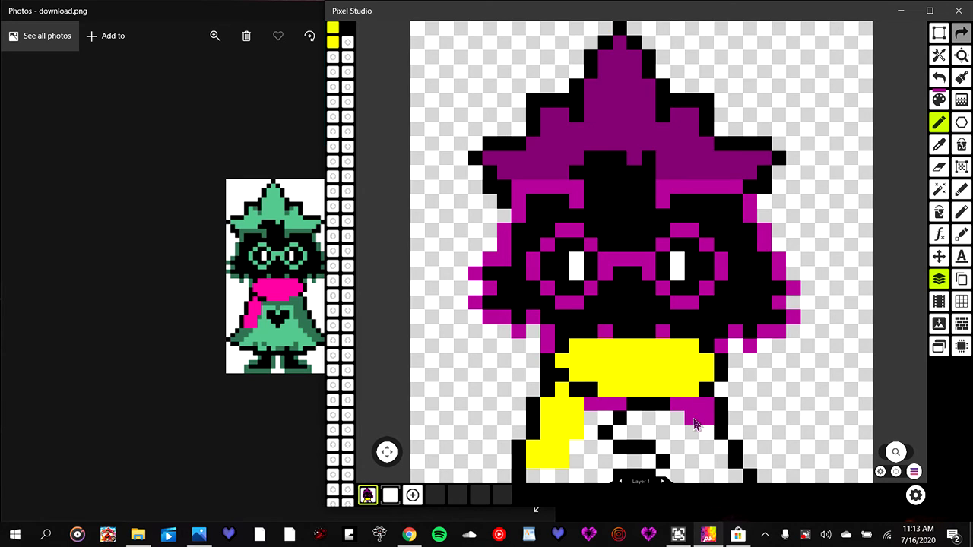
left_click(695, 430)
left_click(704, 449)
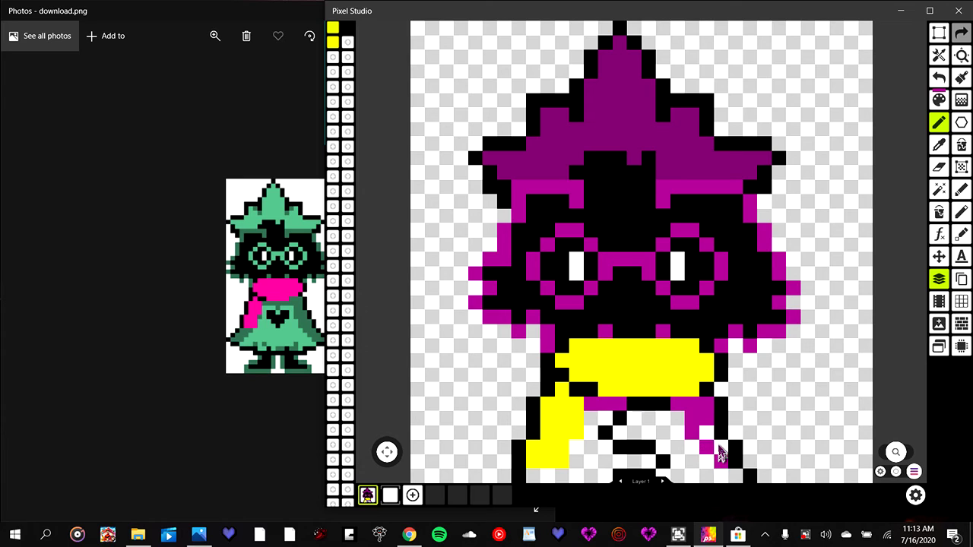
left_click(720, 453)
left_click(728, 477)
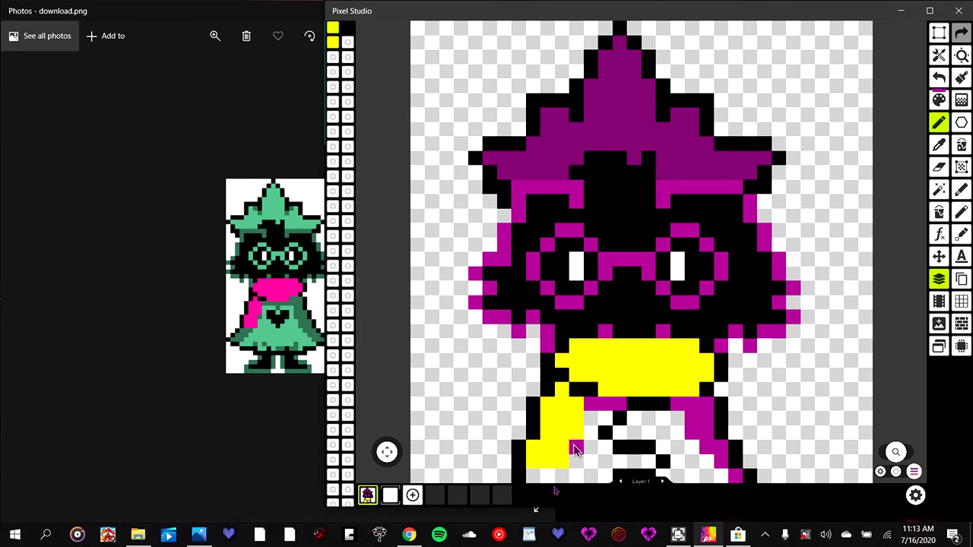
mouse_move(574, 450)
left_mouse_down()
mouse_move(561, 476)
mouse_move(532, 476)
left_mouse_up()
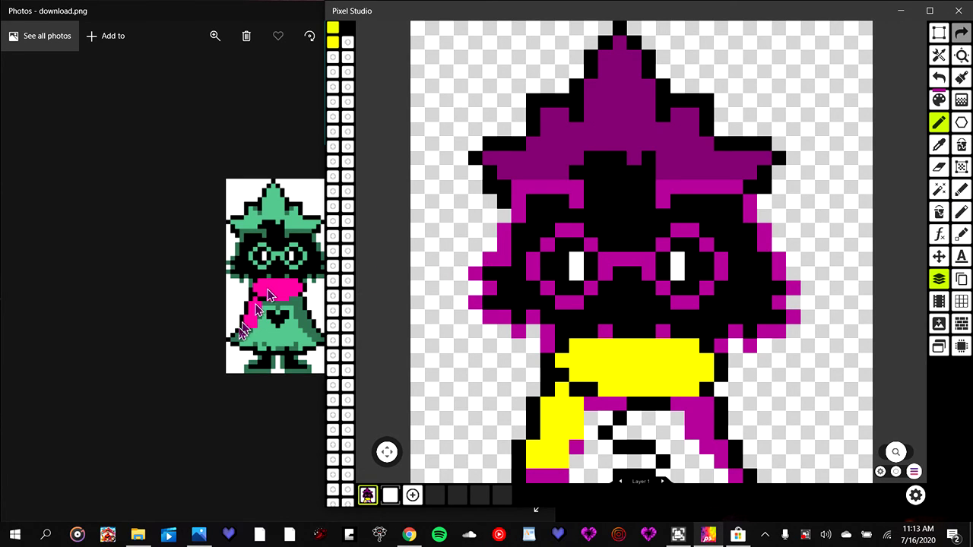
- Sample the dark purple from the hat and fill the robe's remaining interior around the black emblem with it
left_click(940, 145)
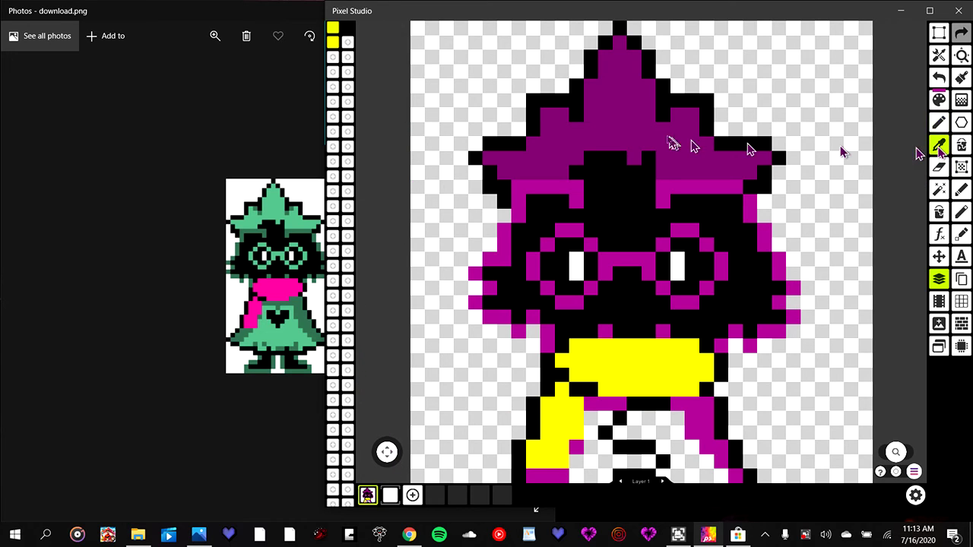
left_click(642, 137)
mouse_move(608, 419)
left_mouse_down()
mouse_move(593, 409)
mouse_move(598, 431)
mouse_move(582, 471)
mouse_move(620, 462)
mouse_move(599, 460)
mouse_move(605, 435)
mouse_move(663, 423)
mouse_move(676, 424)
mouse_move(683, 487)
mouse_move(657, 477)
mouse_move(711, 479)
left_mouse_up()
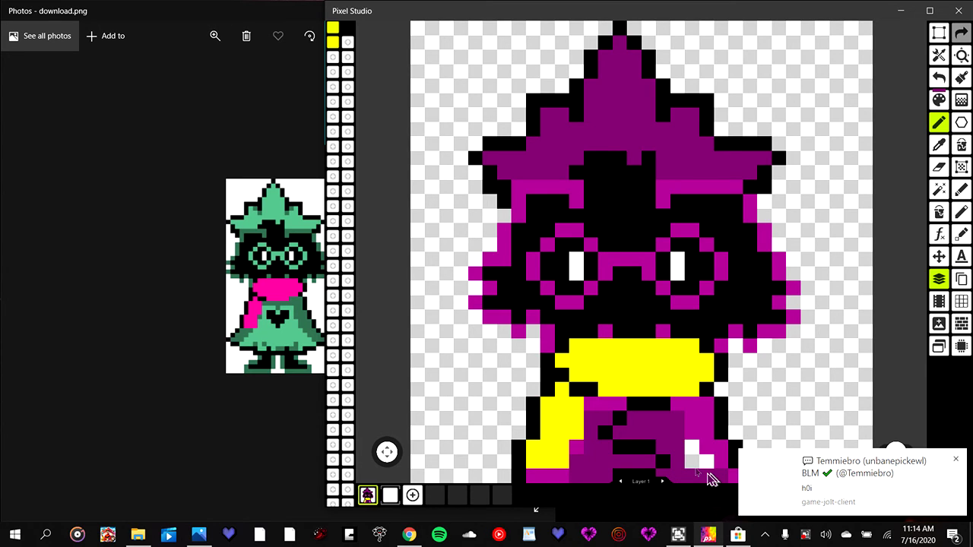
left_click_drag(711, 479, 691, 452)
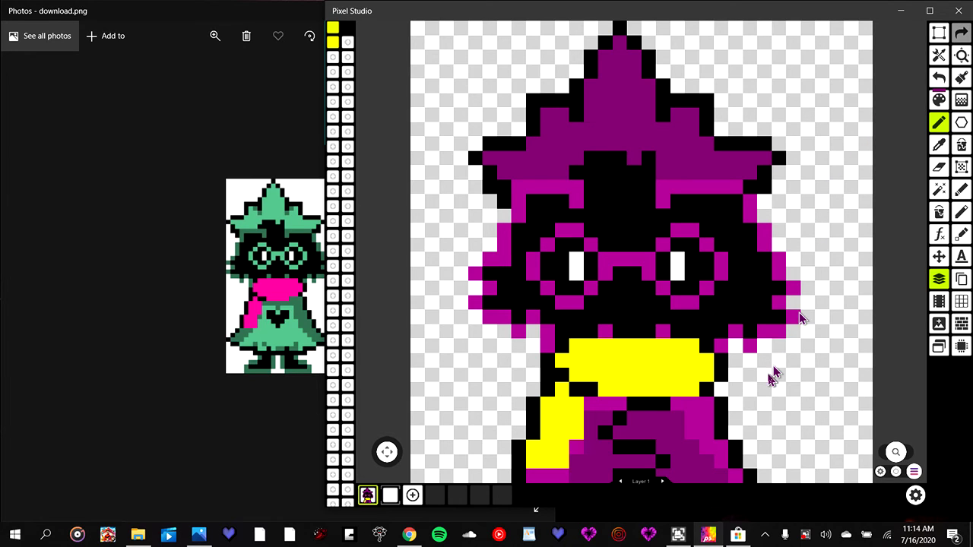
left_click(894, 458)
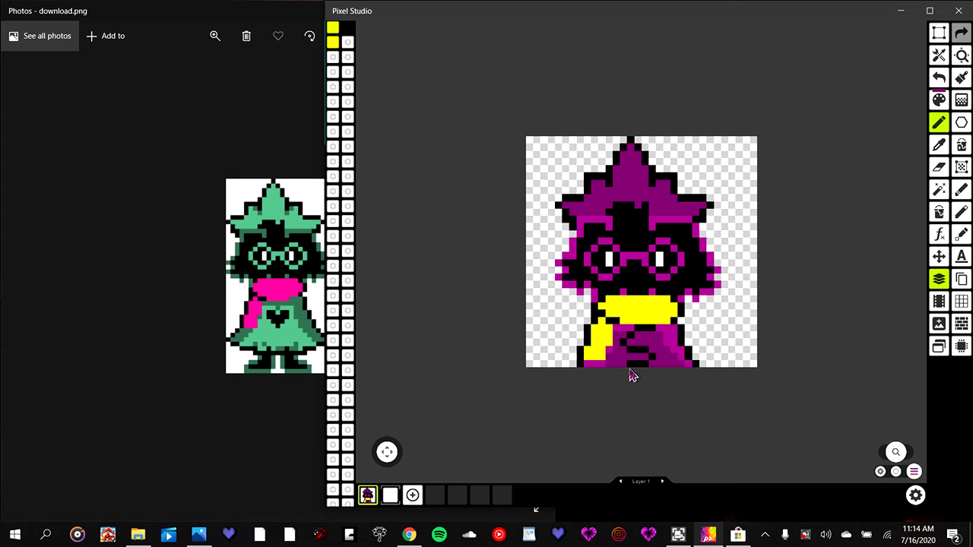
left_click(753, 139)
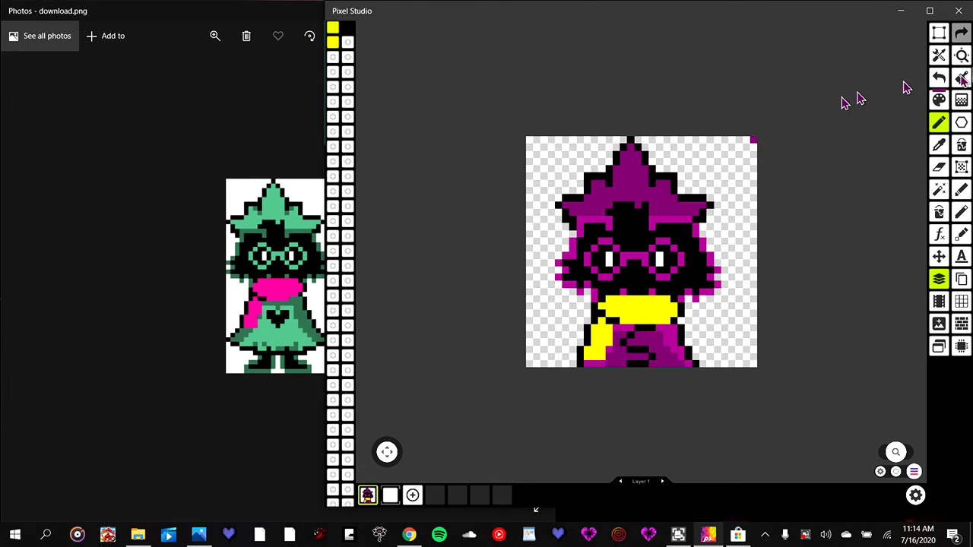
left_click(938, 78)
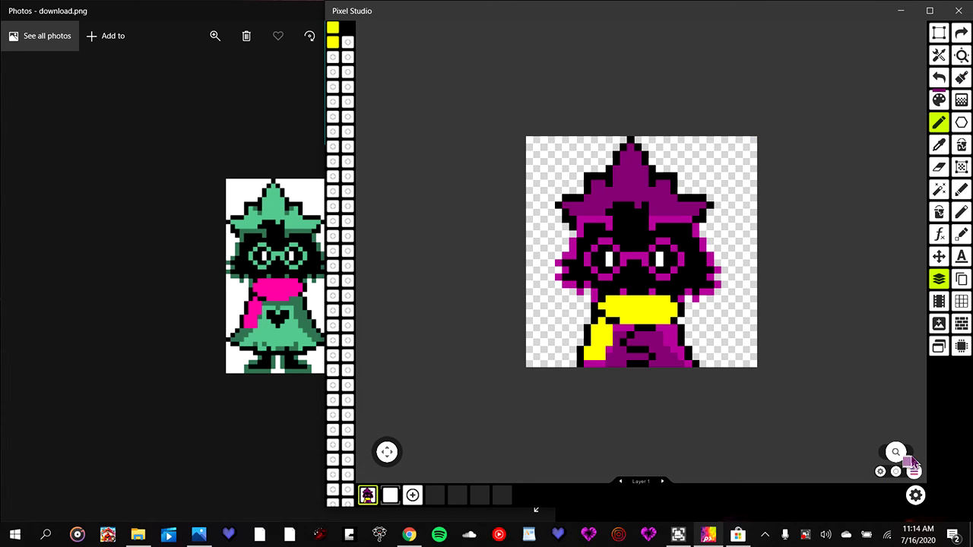
- Paint a solid black background band beside the face, from the canvas's left edge to the magenta fur outline, with the Pencil
left_click(912, 458)
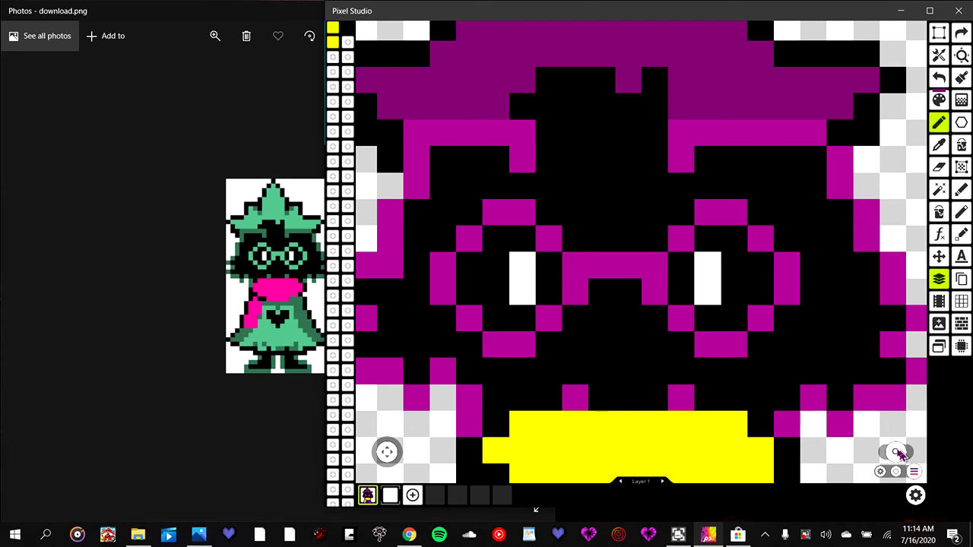
left_click(898, 453)
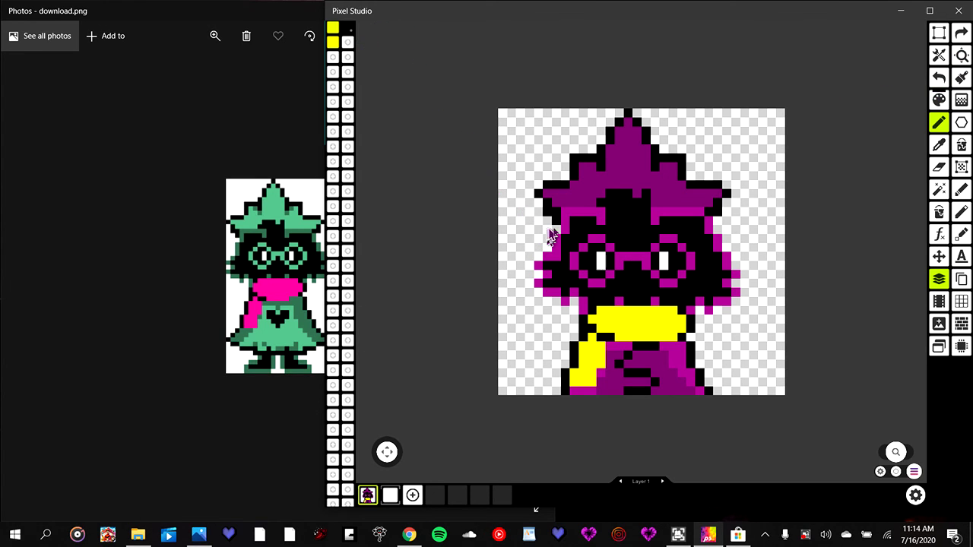
mouse_move(551, 228)
left_mouse_down()
mouse_move(504, 230)
mouse_move(499, 259)
mouse_move(509, 246)
left_mouse_up()
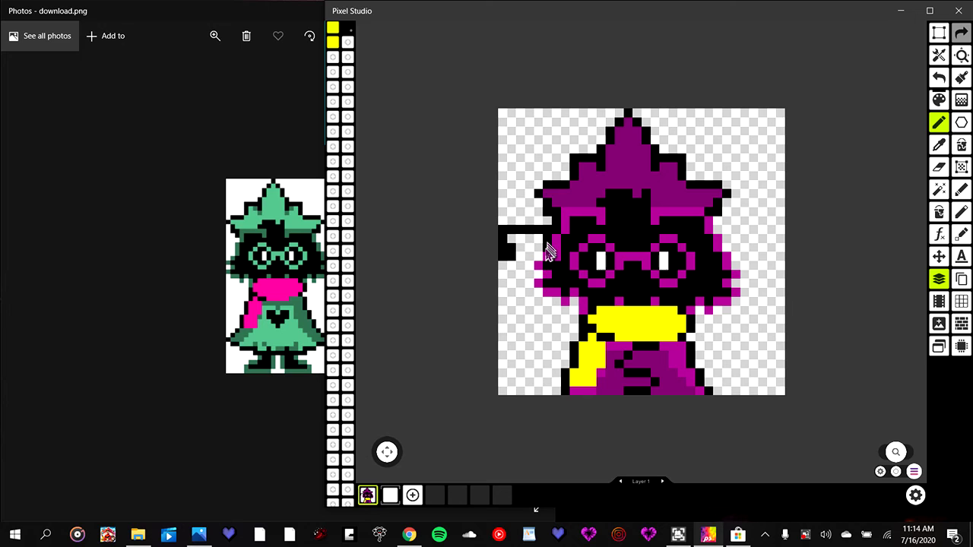
mouse_move(549, 253)
left_mouse_down()
mouse_move(536, 242)
mouse_move(513, 273)
mouse_move(517, 261)
mouse_move(502, 304)
left_mouse_up()
left_click_drag(571, 312, 524, 314)
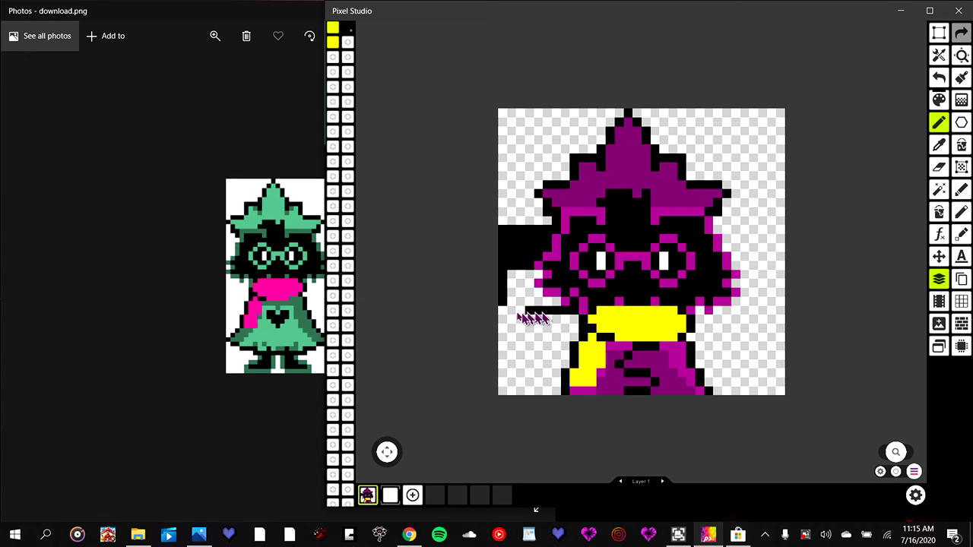
mouse_move(517, 318)
left_mouse_down()
mouse_move(554, 308)
mouse_move(537, 279)
mouse_move(526, 280)
left_mouse_up()
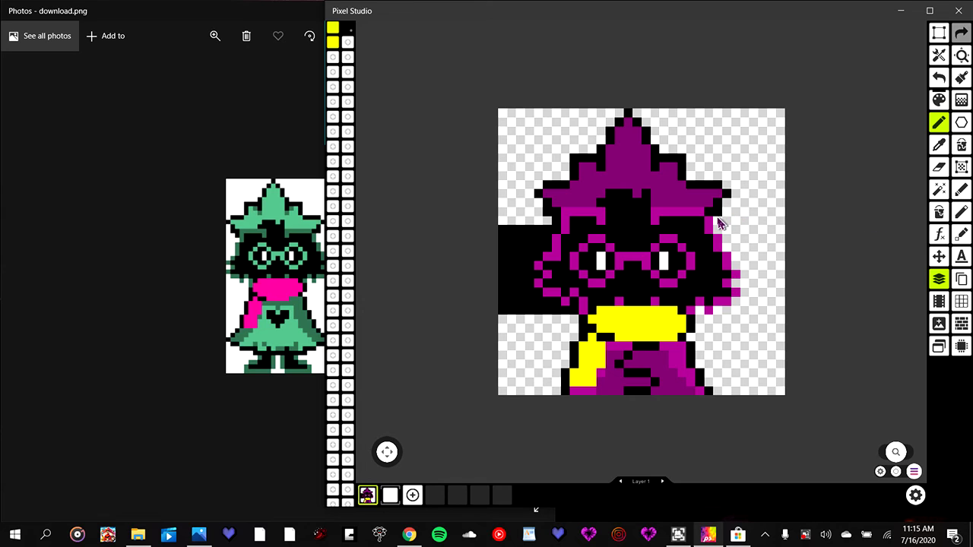
- Paint a matching black background band on the other side of the face, out to the canvas's right edge
mouse_move(719, 225)
left_mouse_down()
mouse_move(770, 227)
mouse_move(780, 245)
mouse_move(776, 234)
mouse_move(724, 241)
mouse_move(777, 247)
left_mouse_up()
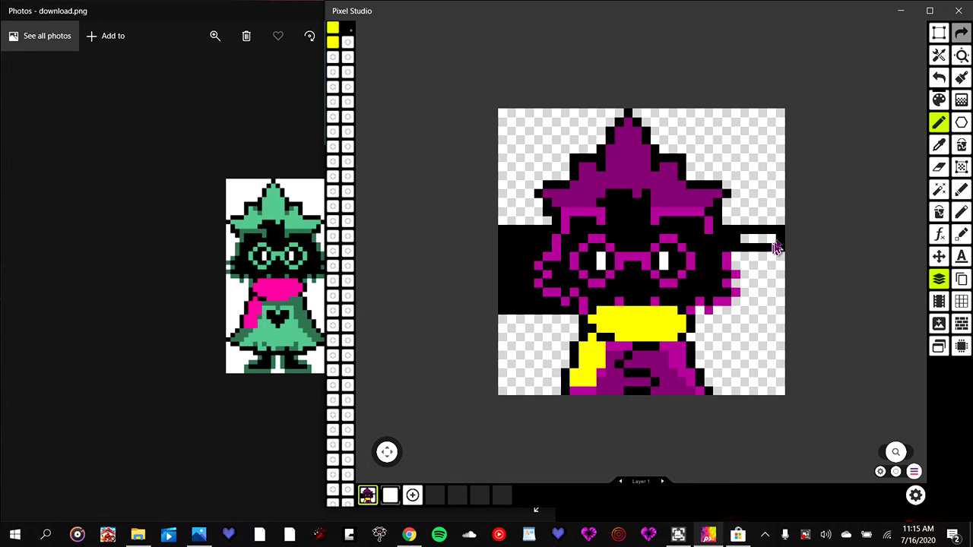
left_click(939, 79)
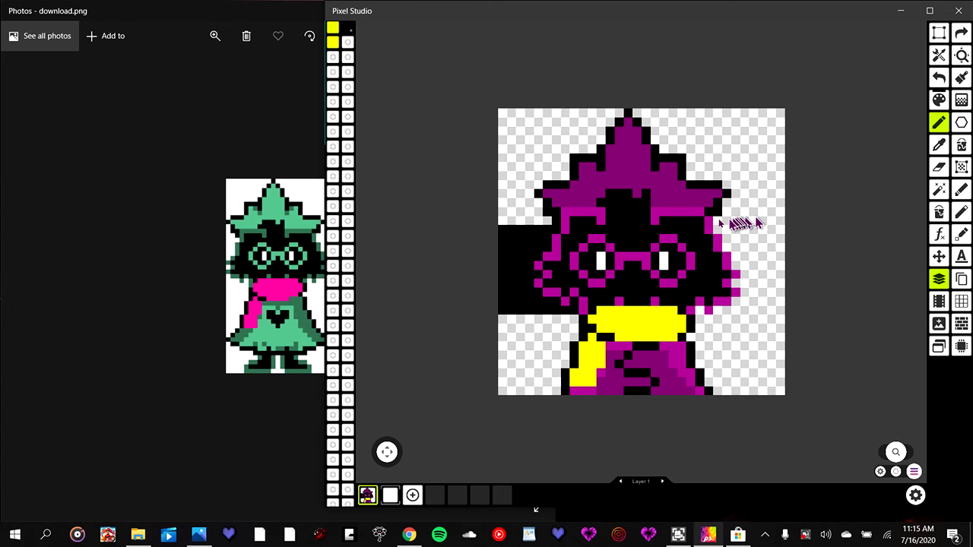
mouse_move(729, 228)
left_mouse_down()
mouse_move(788, 233)
mouse_move(730, 251)
left_mouse_up()
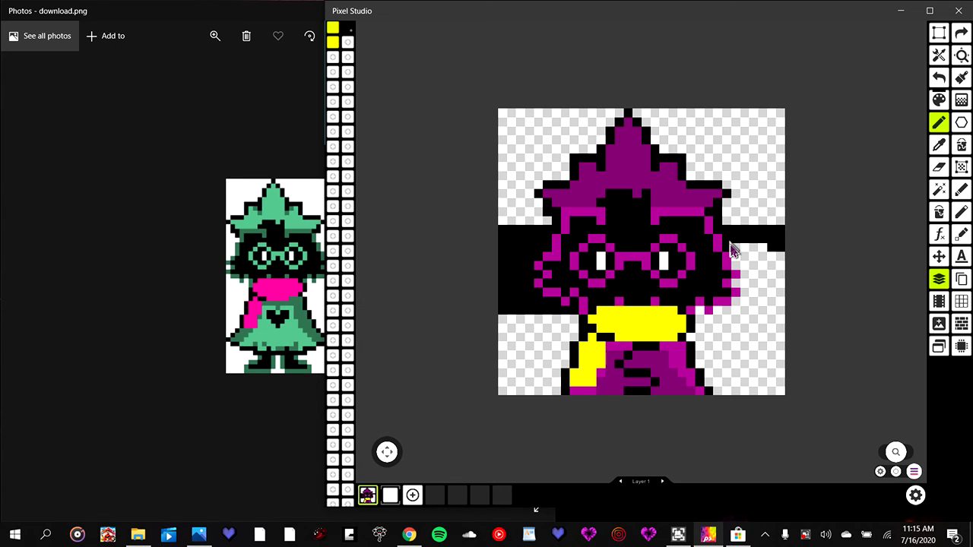
left_click_drag(731, 251, 749, 298)
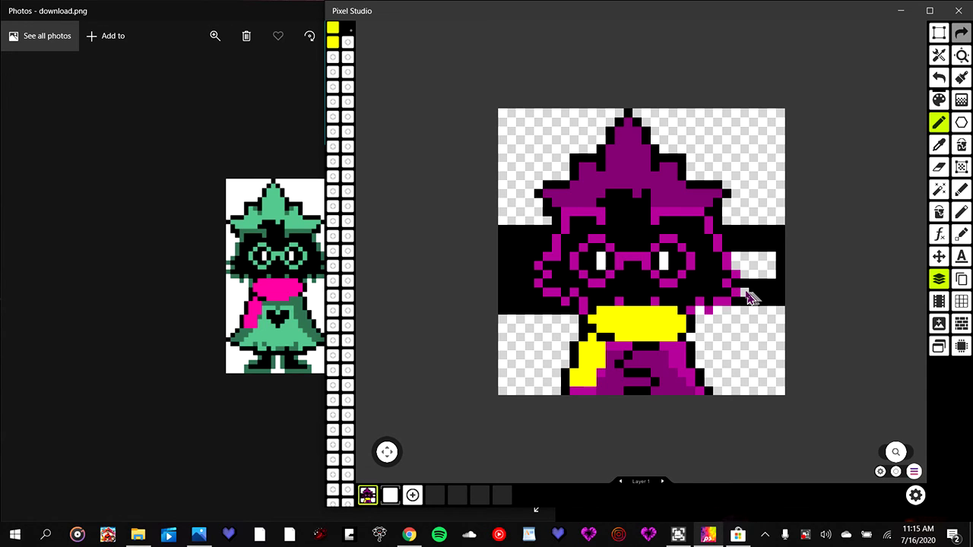
left_click_drag(748, 297, 736, 266)
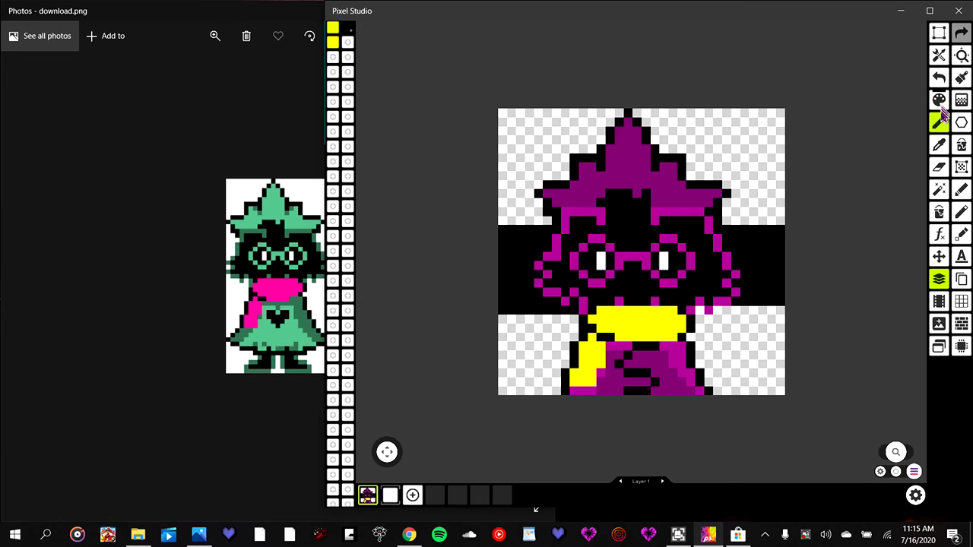
- Sample the lighter magenta under the hat's brim and paint a background band directly above the black one on both sides of the hat
left_click(939, 144)
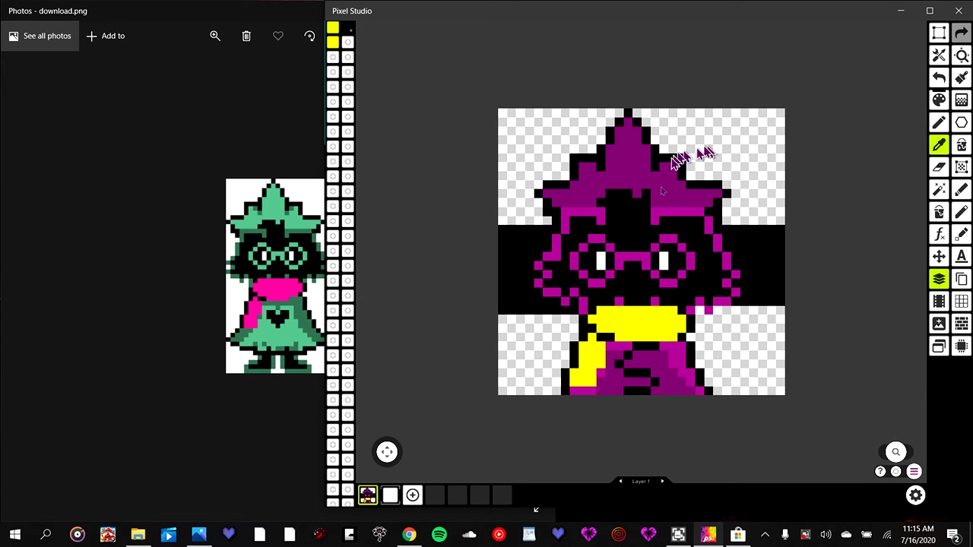
left_click(667, 215)
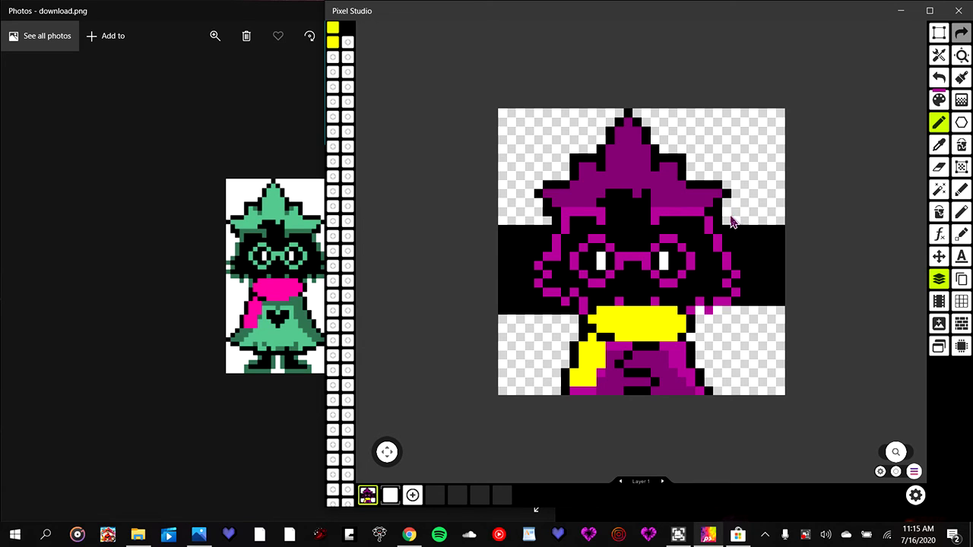
mouse_move(732, 221)
left_mouse_down()
mouse_move(734, 199)
mouse_move(765, 217)
mouse_move(777, 173)
mouse_move(691, 174)
mouse_move(757, 178)
mouse_move(771, 214)
mouse_move(786, 212)
mouse_move(753, 192)
left_mouse_up()
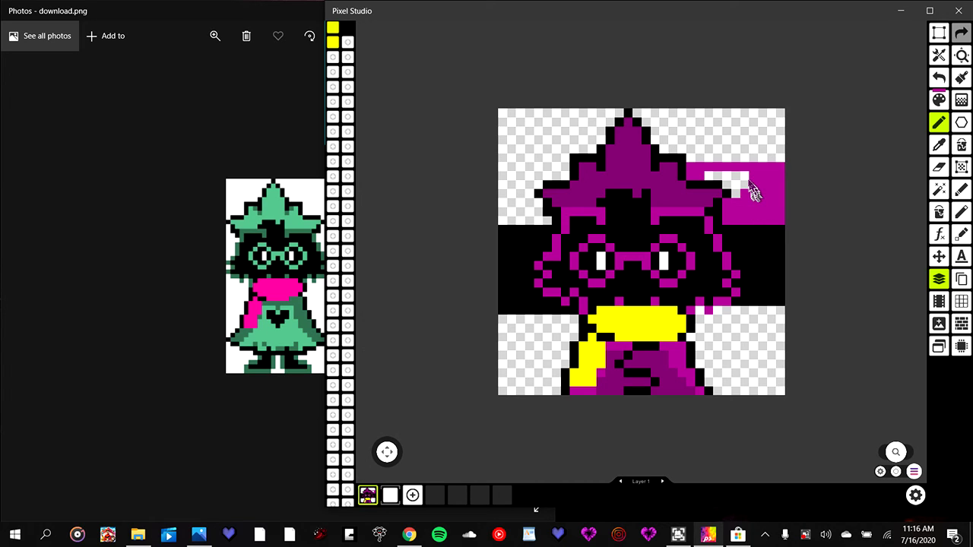
left_click_drag(752, 193, 733, 188)
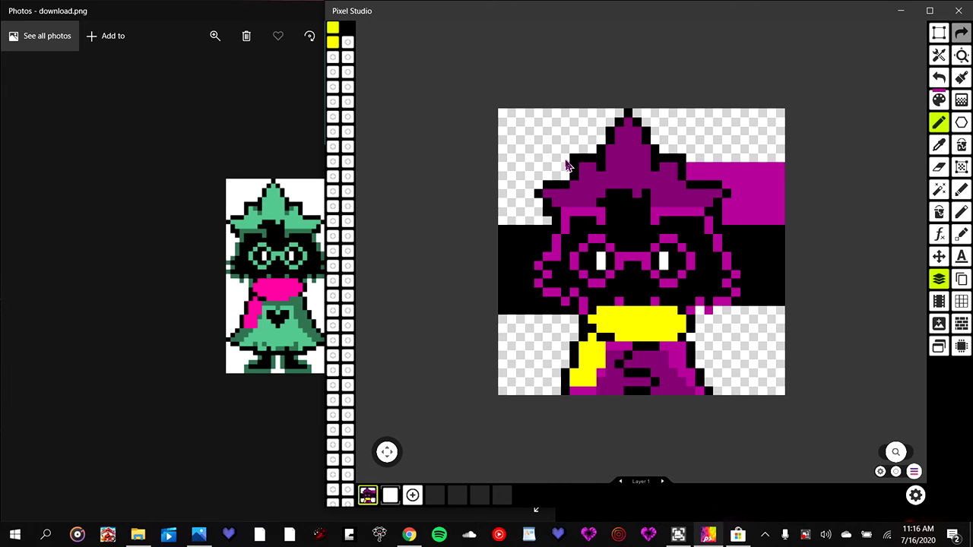
mouse_move(563, 170)
left_mouse_down()
mouse_move(499, 168)
mouse_move(499, 221)
mouse_move(539, 221)
mouse_move(535, 209)
mouse_move(507, 205)
mouse_move(515, 186)
mouse_move(518, 199)
mouse_move(562, 190)
left_mouse_up()
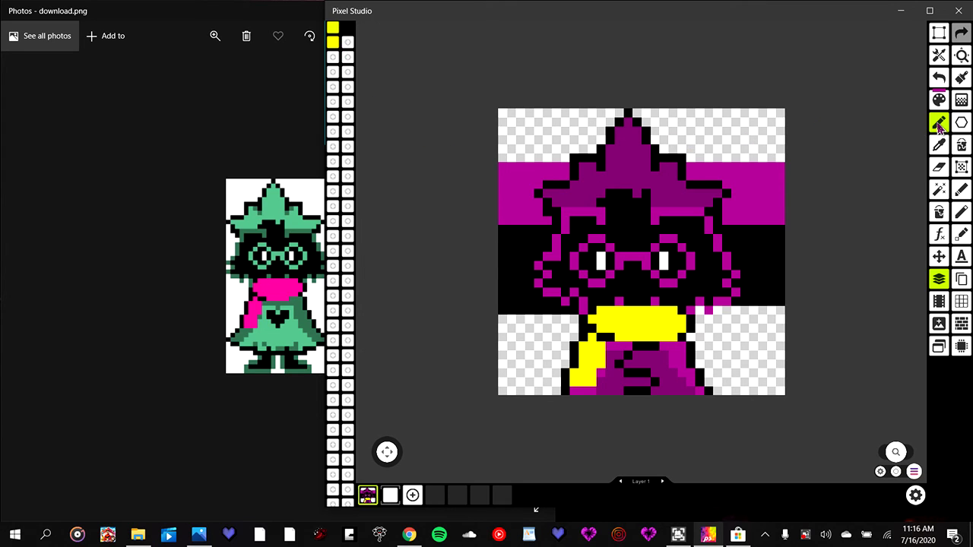
- Sample the dark purple from the hat and fill the remaining background around the hat's tip up to the canvas's upper edge
left_click(665, 194)
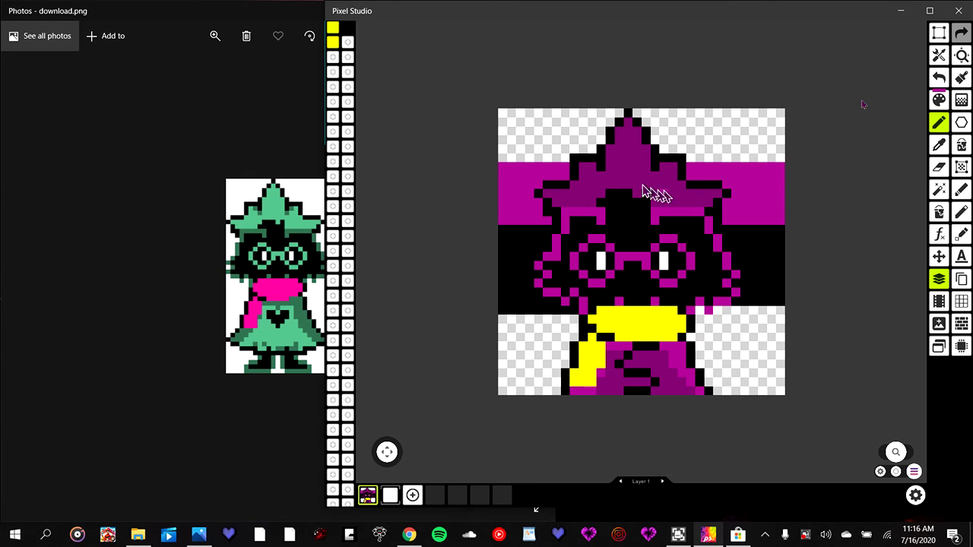
left_click(939, 78)
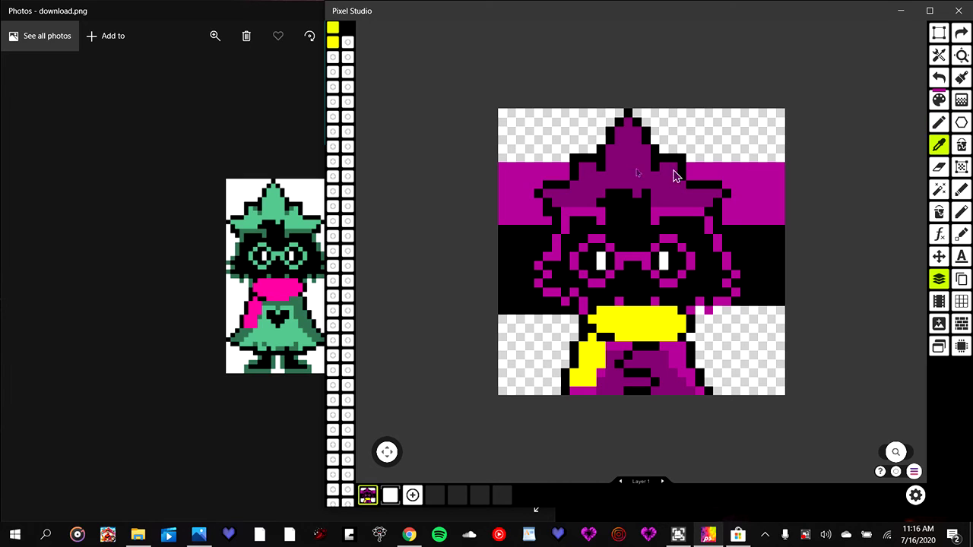
left_click(511, 126)
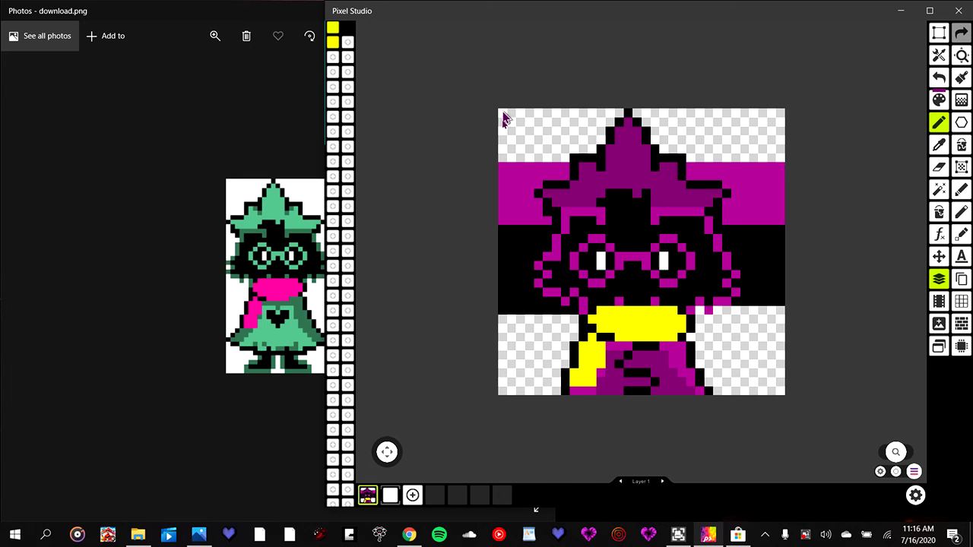
mouse_move(503, 114)
left_mouse_down()
mouse_move(508, 152)
mouse_move(566, 156)
mouse_move(494, 112)
mouse_move(533, 114)
mouse_move(509, 129)
mouse_move(516, 135)
mouse_move(509, 127)
mouse_move(521, 139)
mouse_move(559, 138)
mouse_move(540, 148)
mouse_move(514, 144)
mouse_move(573, 112)
mouse_move(556, 118)
mouse_move(612, 119)
mouse_move(594, 149)
left_mouse_up()
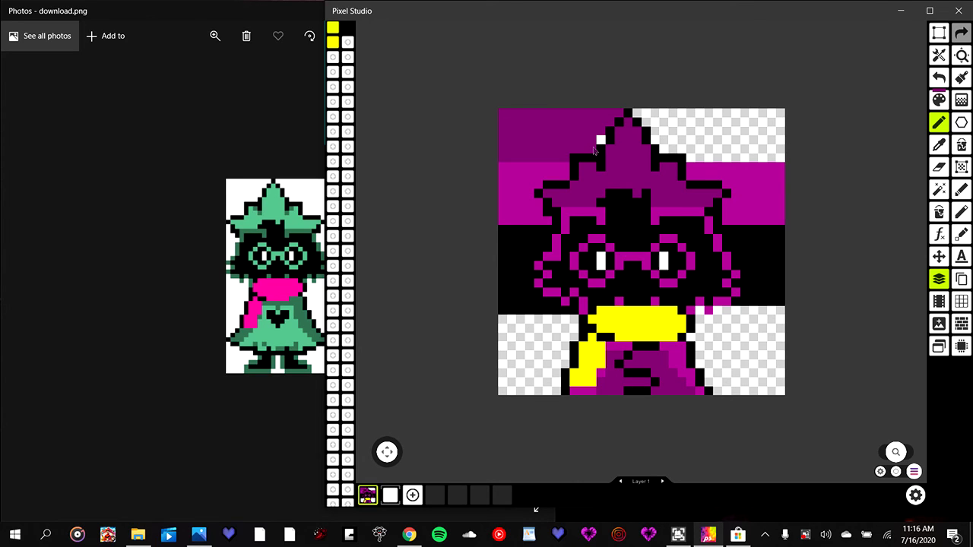
left_click(594, 150)
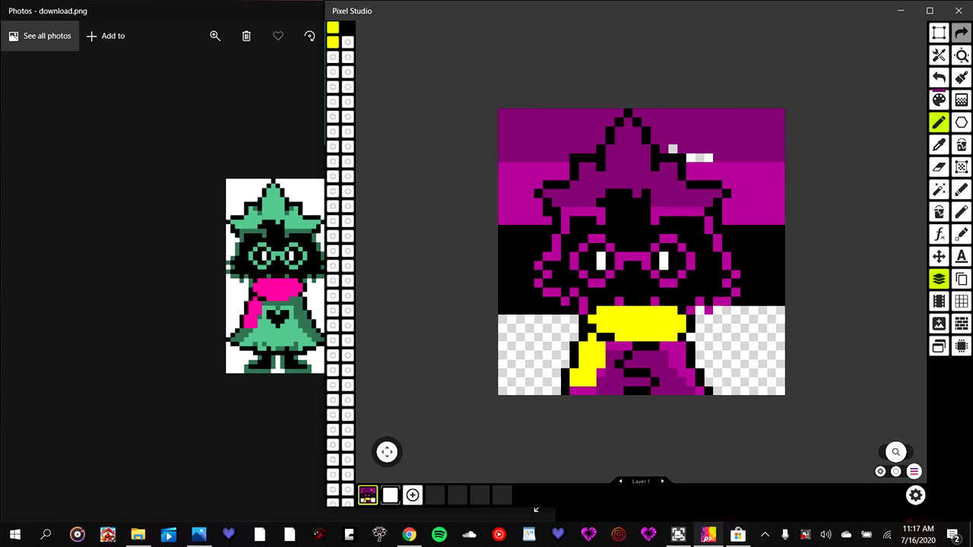
left_click_drag(687, 158, 710, 157)
left_click(673, 149)
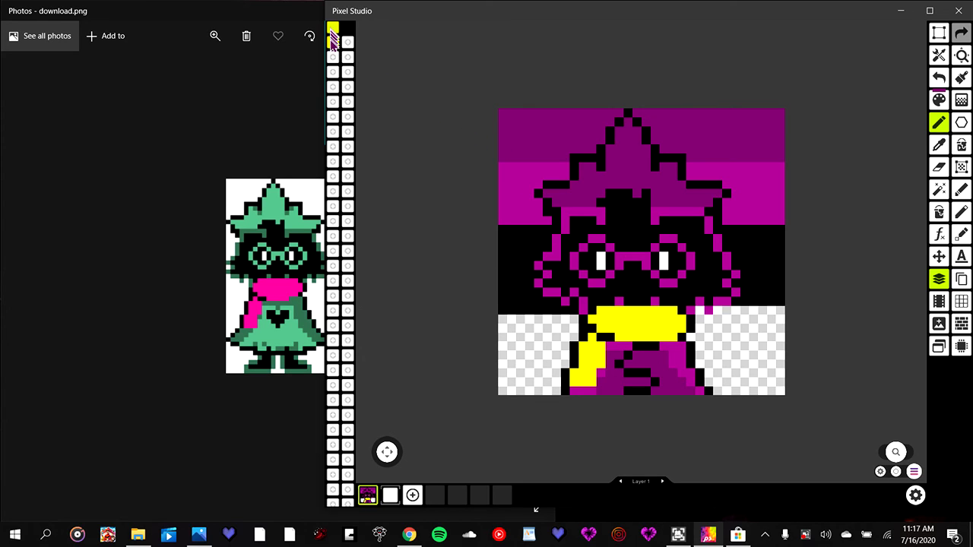
- Choose the palette's yellow and fill the remaining transparent background on both sides of the scarf and robe, below the black band
left_click(332, 47)
mouse_move(502, 325)
left_mouse_down()
mouse_move(503, 383)
mouse_move(517, 399)
mouse_move(536, 397)
mouse_move(512, 369)
mouse_move(510, 380)
mouse_move(547, 319)
mouse_move(513, 327)
mouse_move(574, 323)
mouse_move(532, 387)
mouse_move(556, 382)
mouse_move(570, 338)
mouse_move(556, 319)
mouse_move(565, 320)
left_mouse_up()
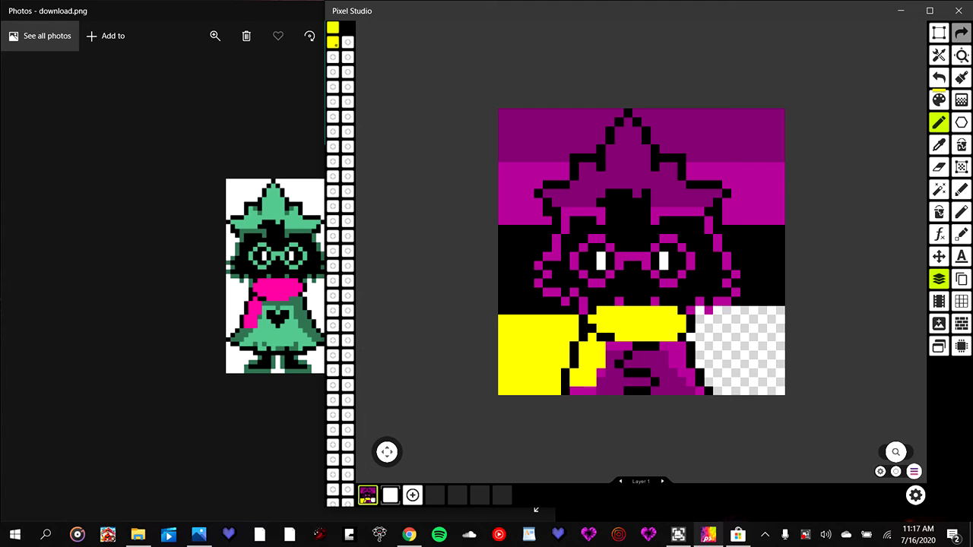
left_click_drag(697, 325, 783, 327)
mouse_move(698, 319)
left_mouse_down()
mouse_move(760, 328)
mouse_move(715, 310)
left_mouse_up()
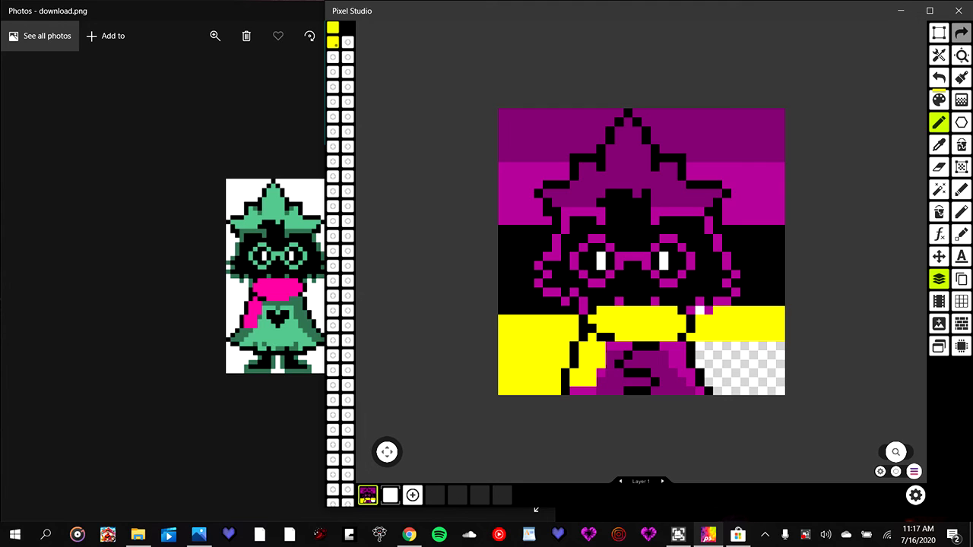
left_click(699, 310)
mouse_move(699, 345)
left_mouse_down()
mouse_move(699, 357)
mouse_move(764, 345)
left_mouse_up()
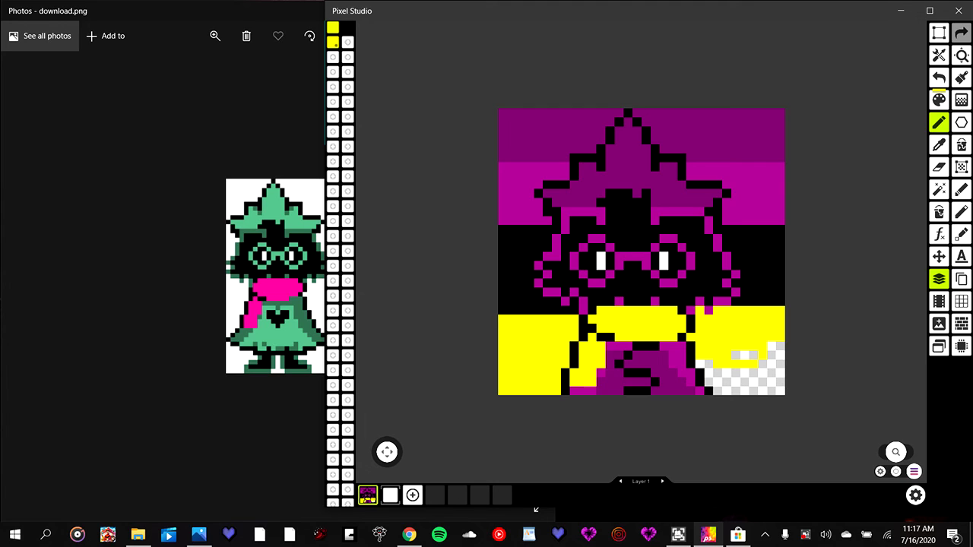
left_click_drag(775, 349, 744, 390)
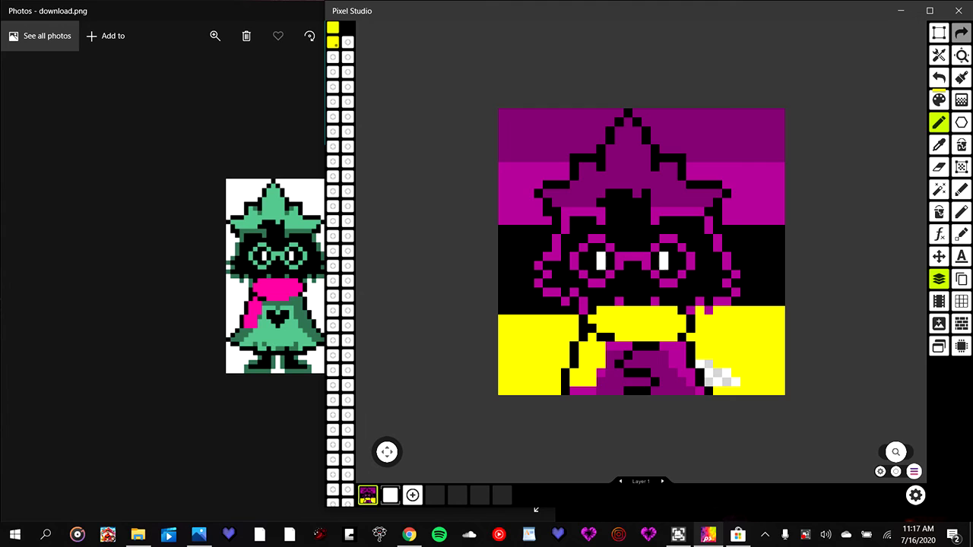
left_click_drag(710, 366, 734, 379)
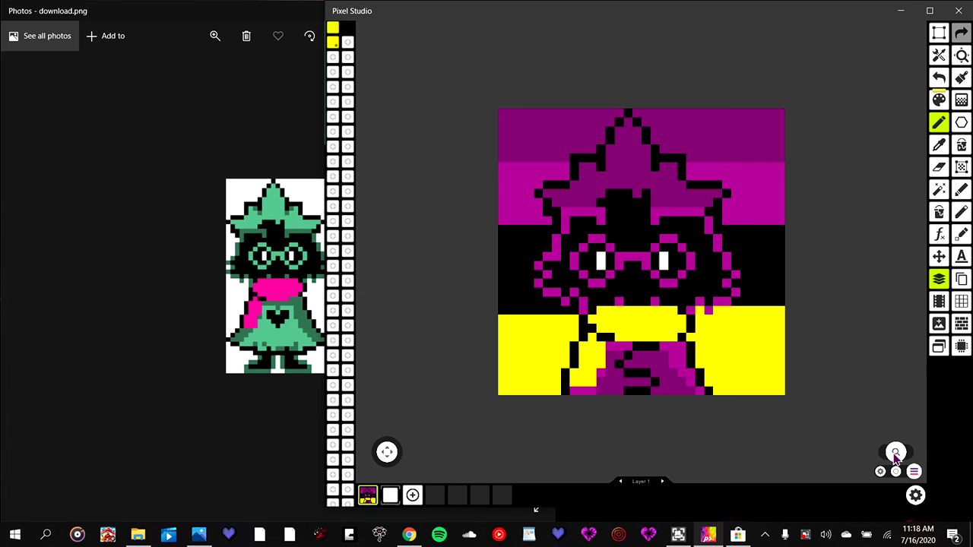
- Maximize the drawing window and switch to the empty second layer
left_click_drag(896, 453, 891, 454)
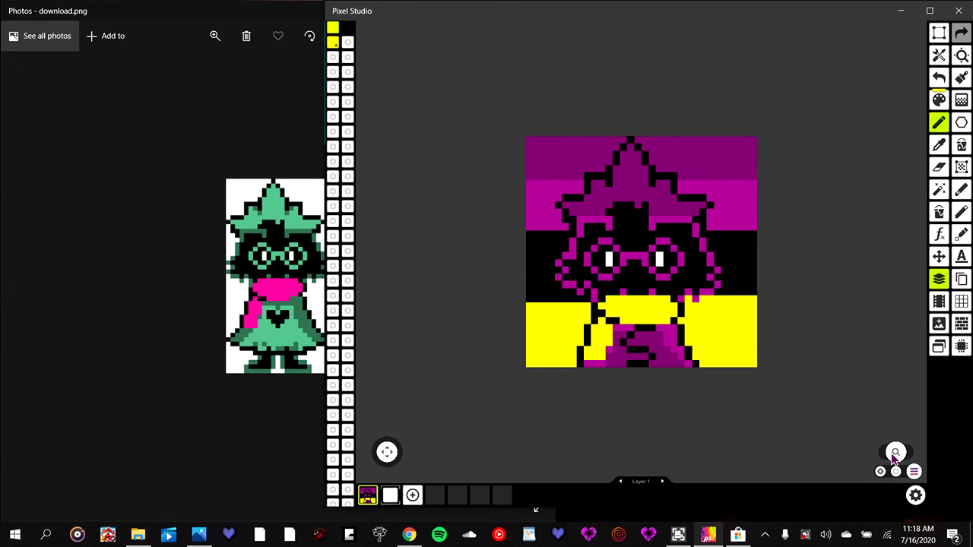
left_click(929, 11)
left_click_drag(893, 465, 895, 470)
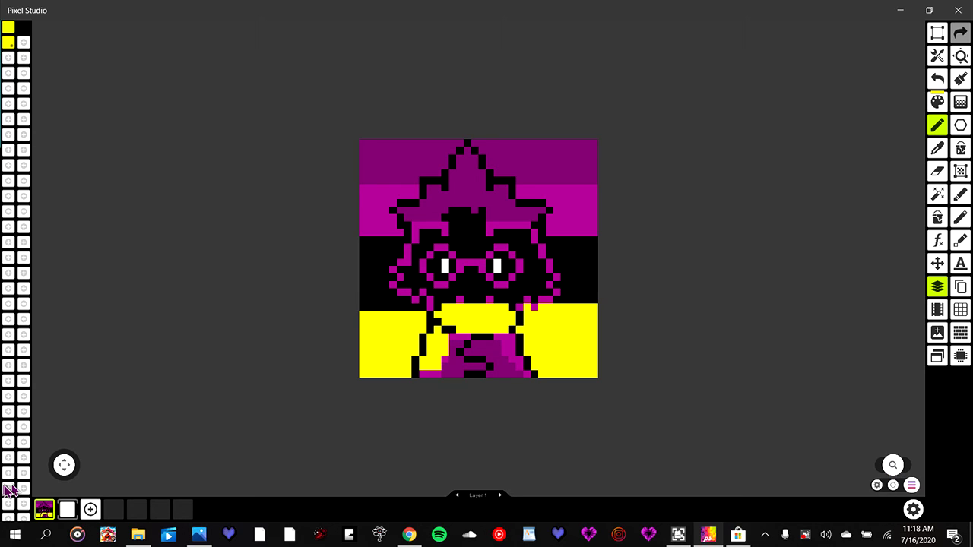
left_click(67, 513)
left_click(60, 512)
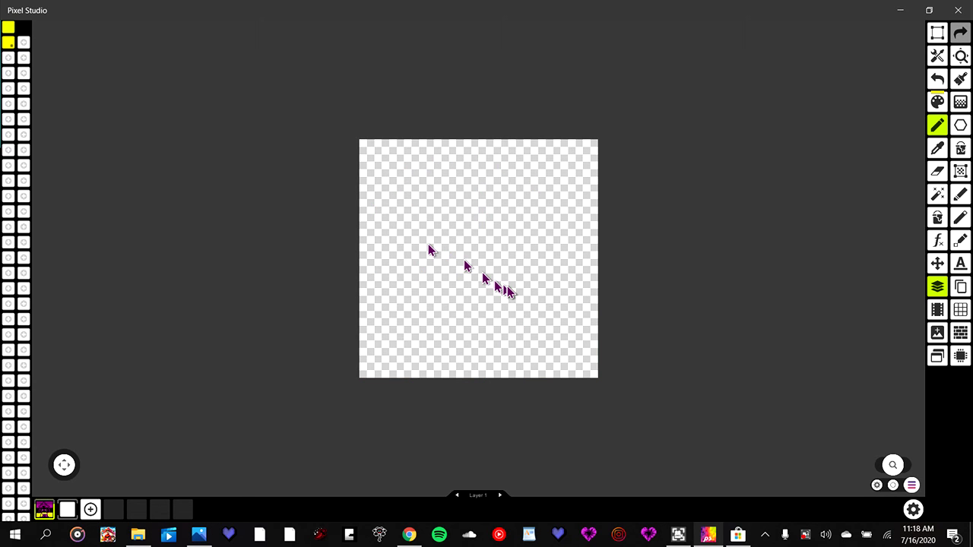
left_click(67, 510)
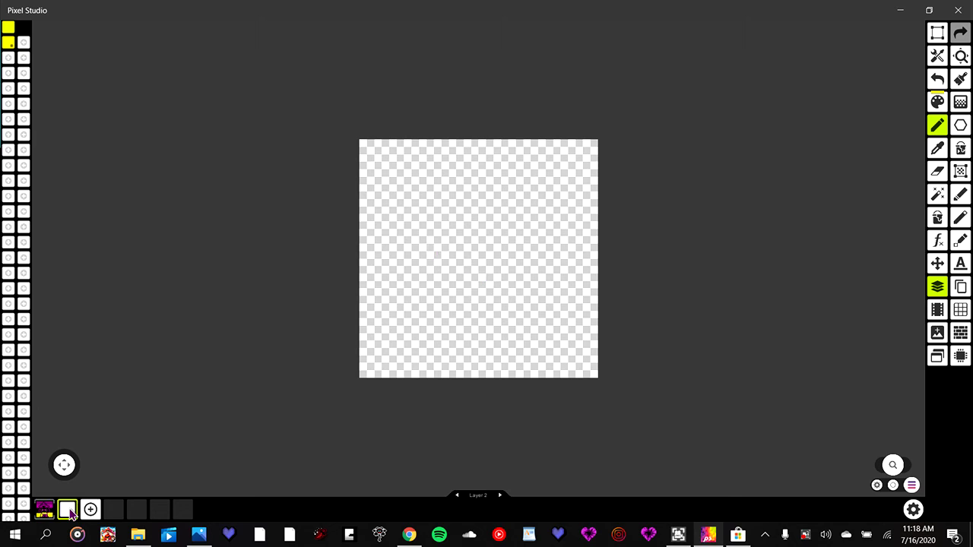
left_click(25, 513)
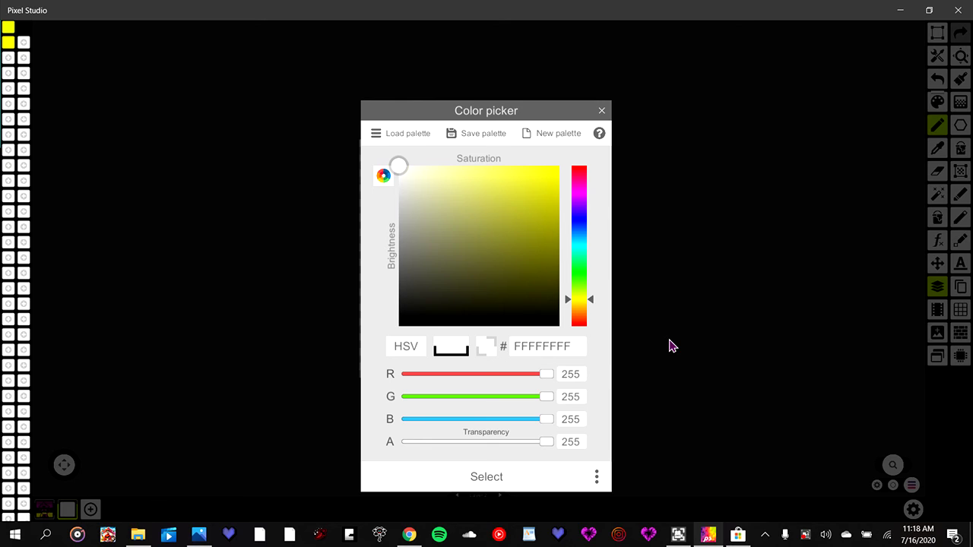
left_click(672, 346)
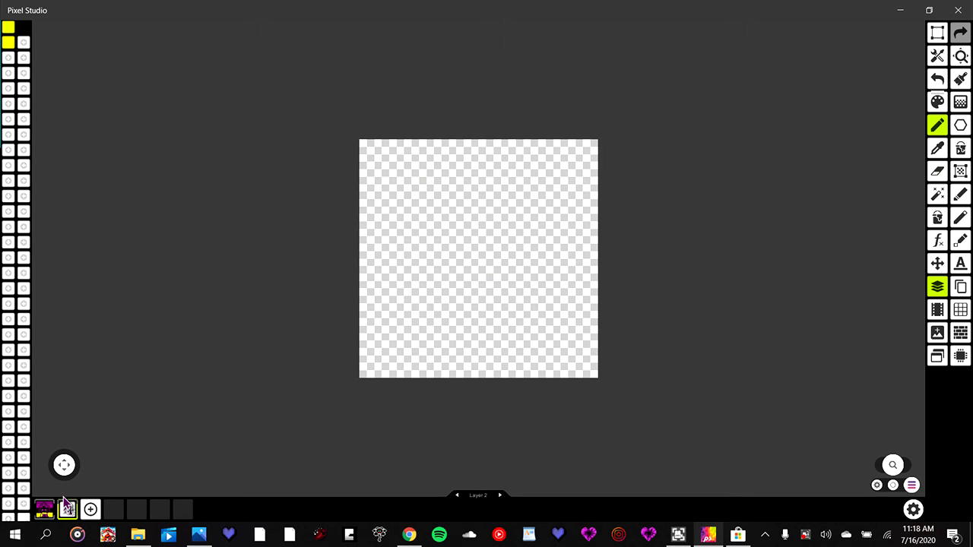
- Switch back to the first layer and inspect the finished character up close
left_click(44, 508)
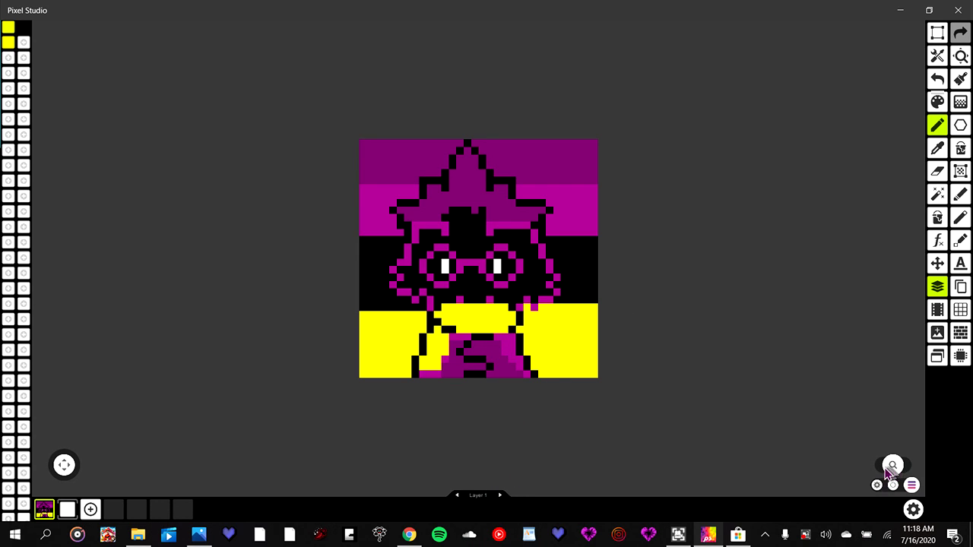
mouse_move(891, 468)
left_mouse_down()
mouse_move(901, 470)
mouse_move(880, 469)
mouse_move(904, 471)
mouse_move(876, 482)
mouse_move(889, 468)
mouse_move(906, 473)
mouse_move(886, 475)
left_mouse_up()
scroll(704, 288, "up", 2)
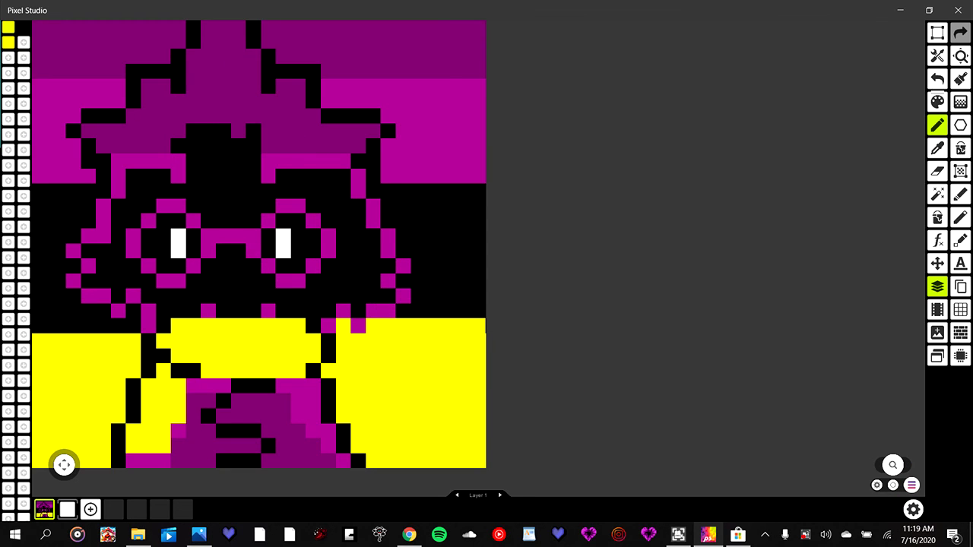
scroll(294, 319, "up", 2)
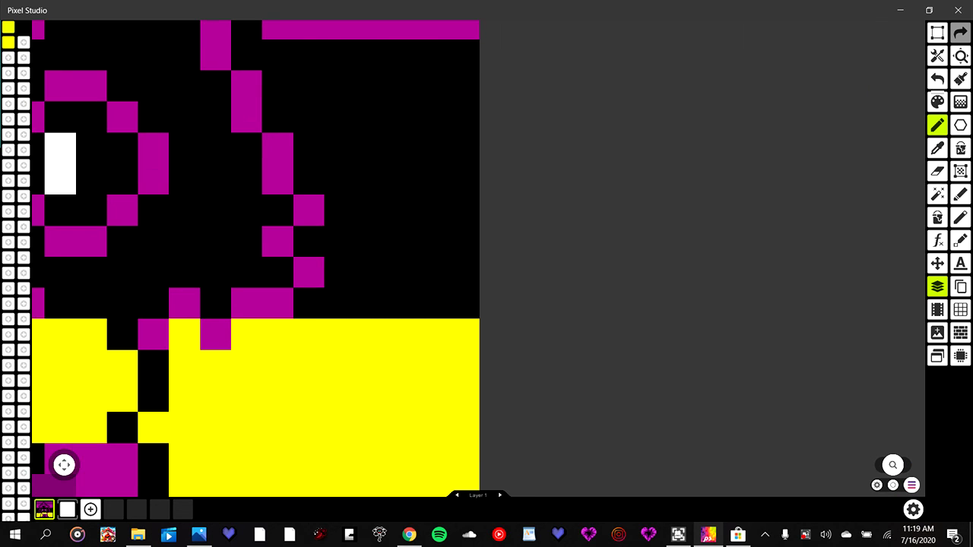
scroll(831, 352, "down", 3)
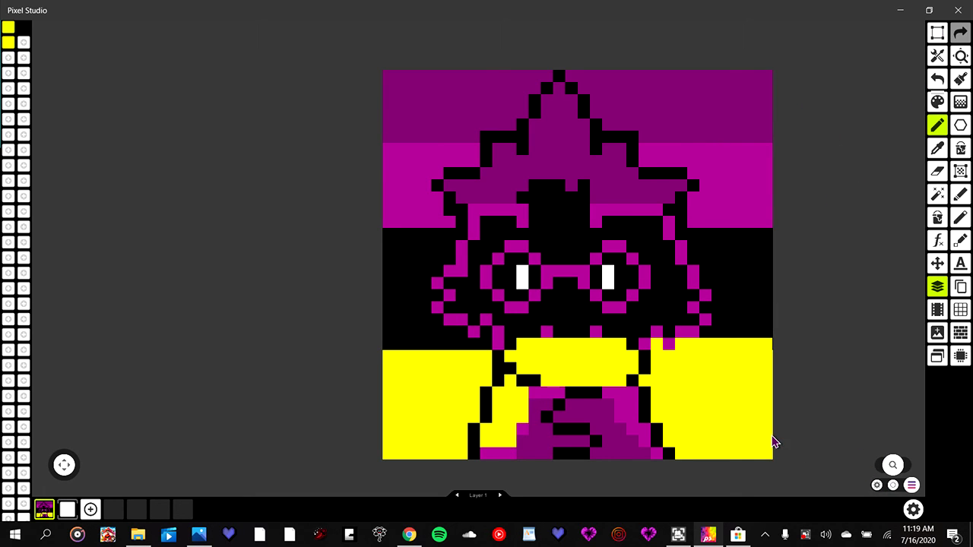
- Paint a short white line across the yellow background beside the robe and cover it with yellow again
left_click_drag(771, 430, 717, 430)
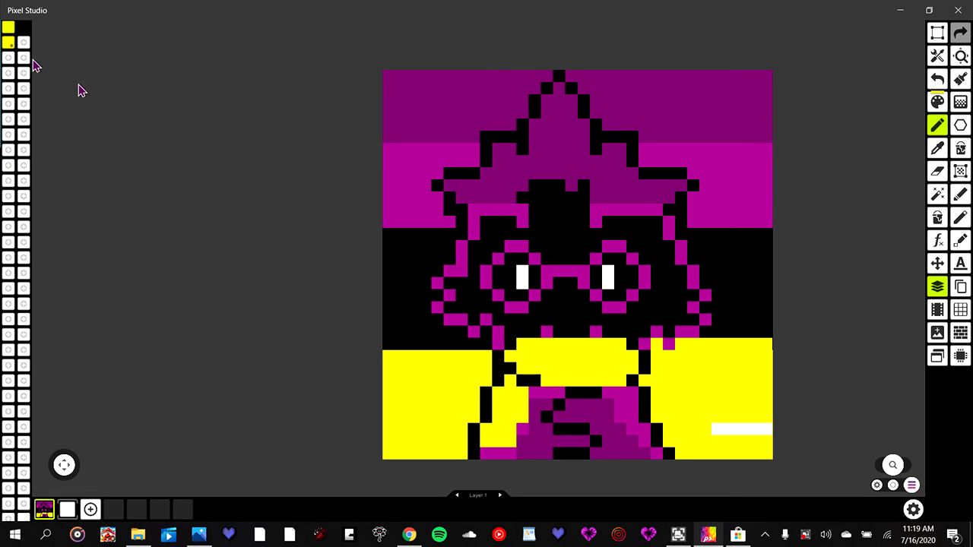
left_click_drag(716, 430, 777, 434)
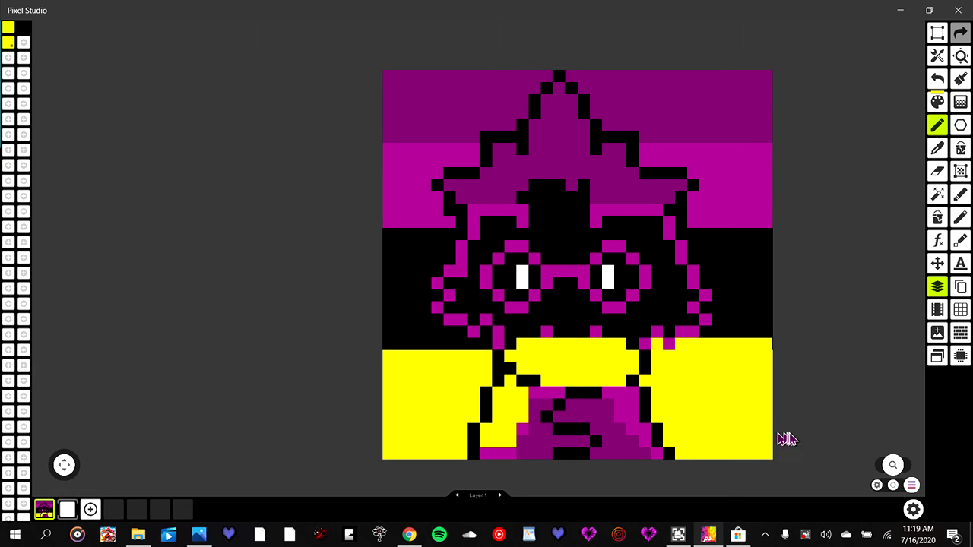
left_click(961, 285)
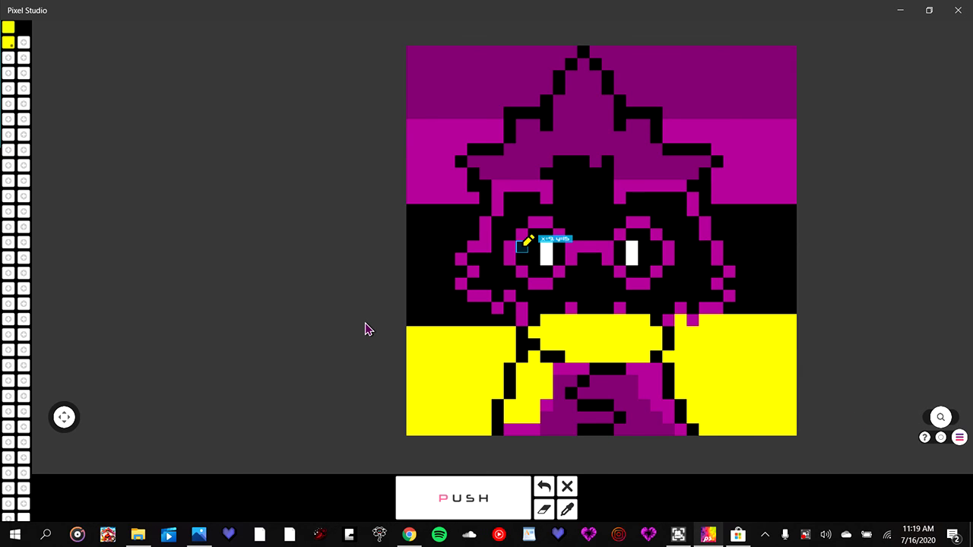
left_click(566, 486)
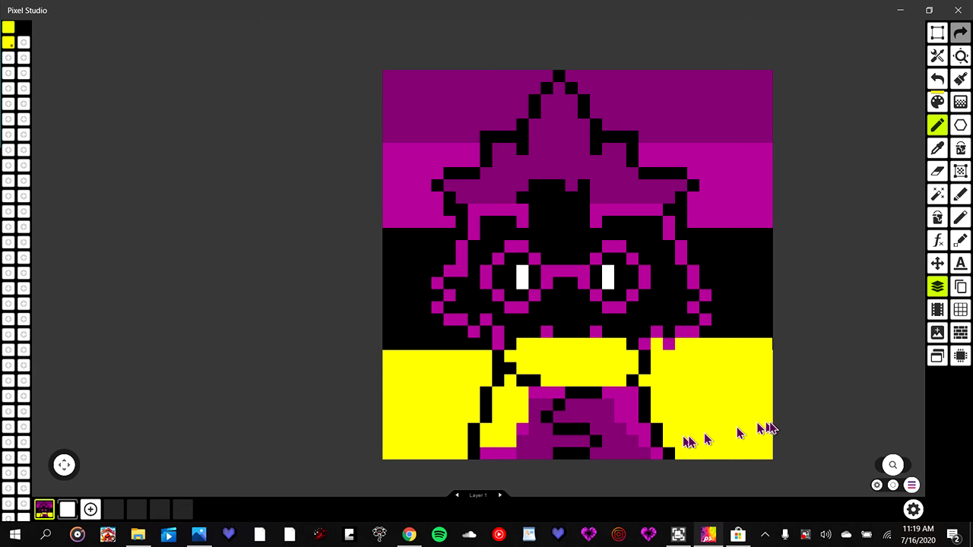
- Try a darker shading stroke on the yellow background beside the robe, undo it, and return to the Pencil tool
left_click(960, 195)
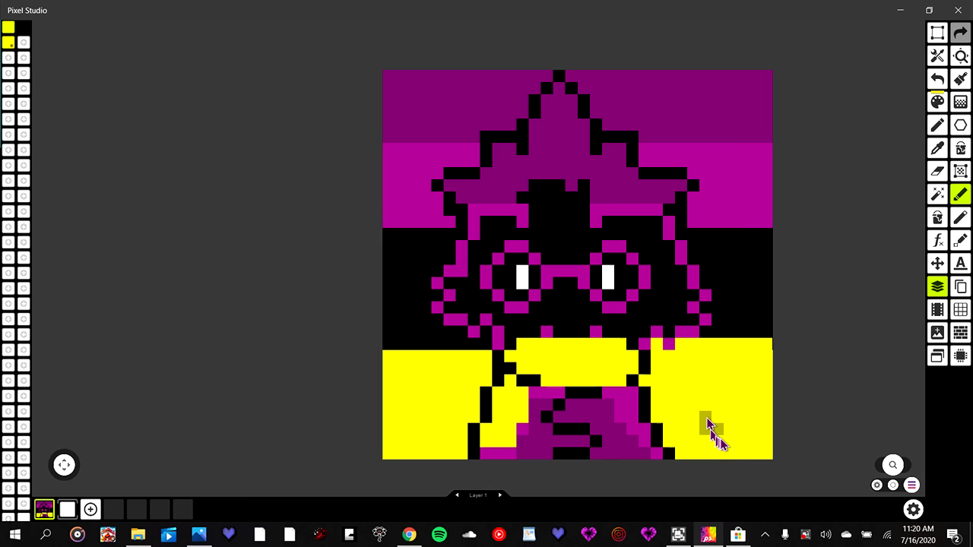
left_click_drag(707, 422, 742, 439)
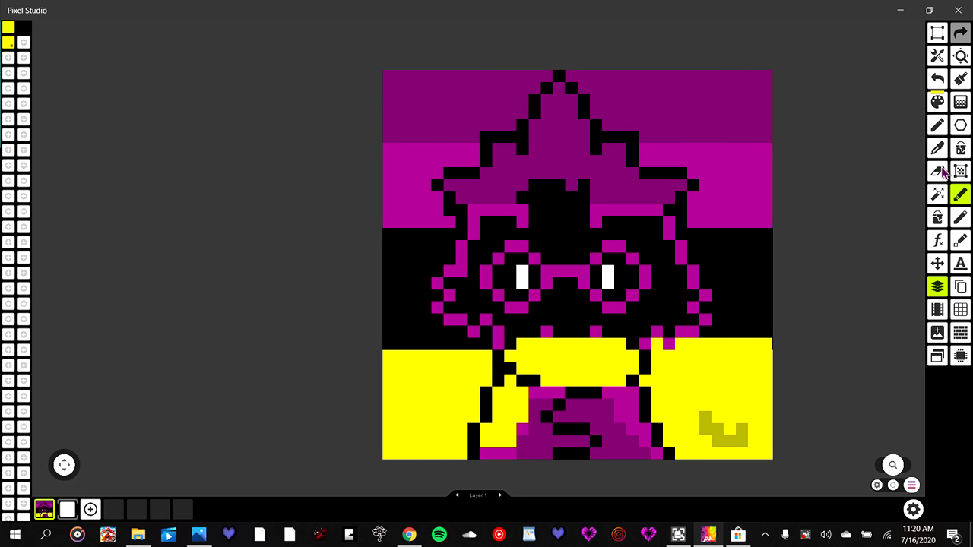
left_click(938, 79)
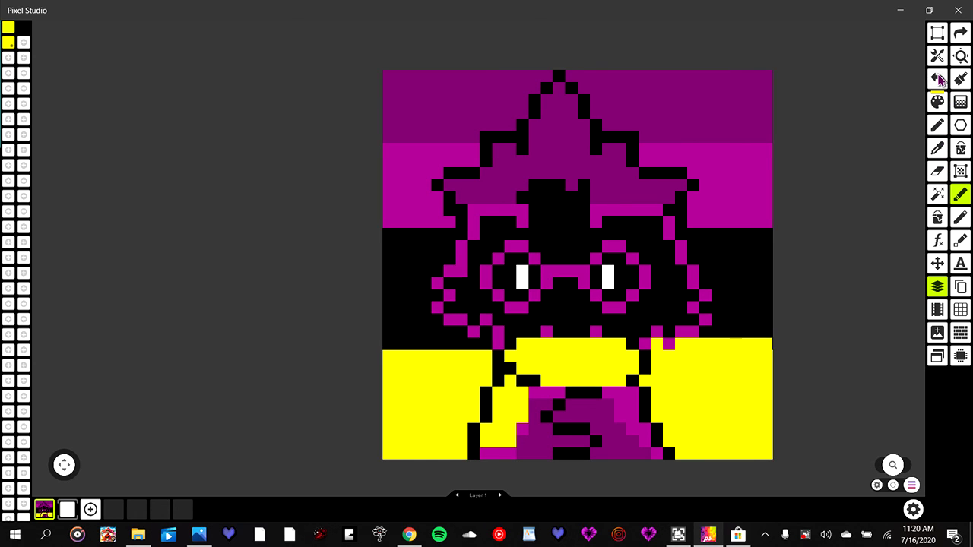
left_click(939, 79)
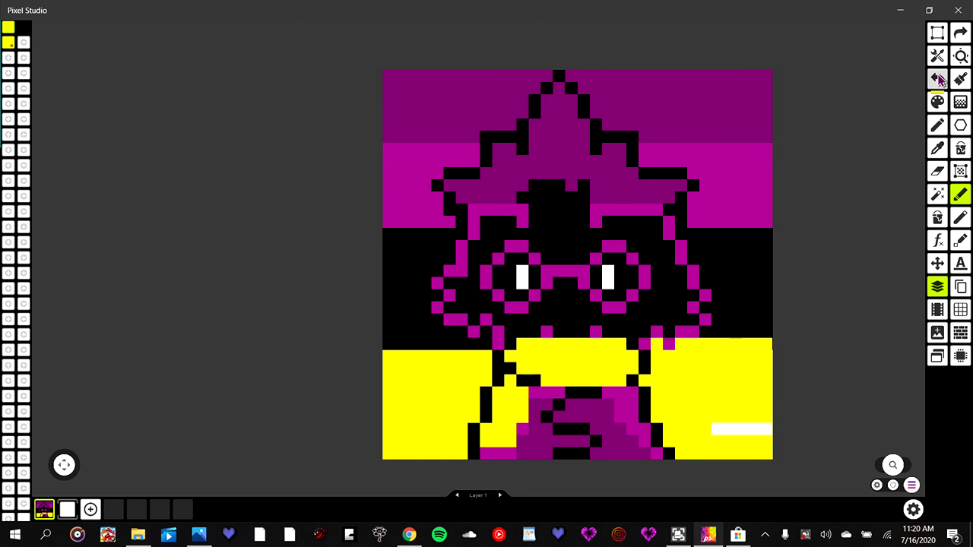
left_click(962, 35)
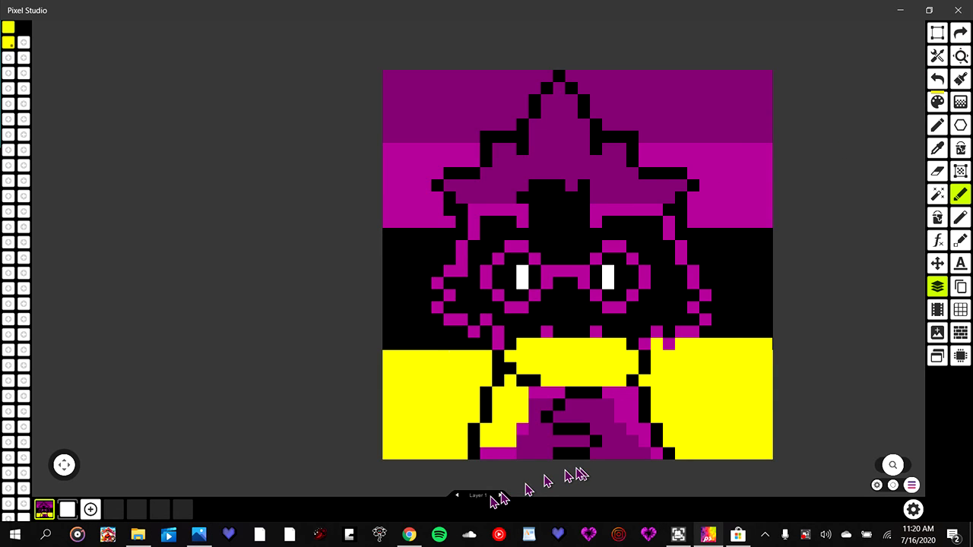
left_click(937, 126)
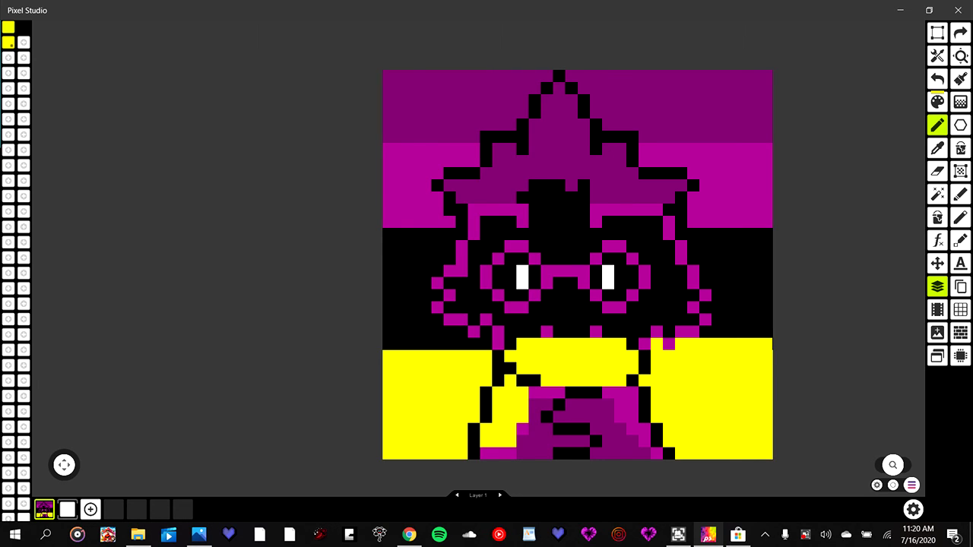
- Review the first layer's options, close them, and dismiss the desktop notification
left_click_drag(578, 266, 465, 233)
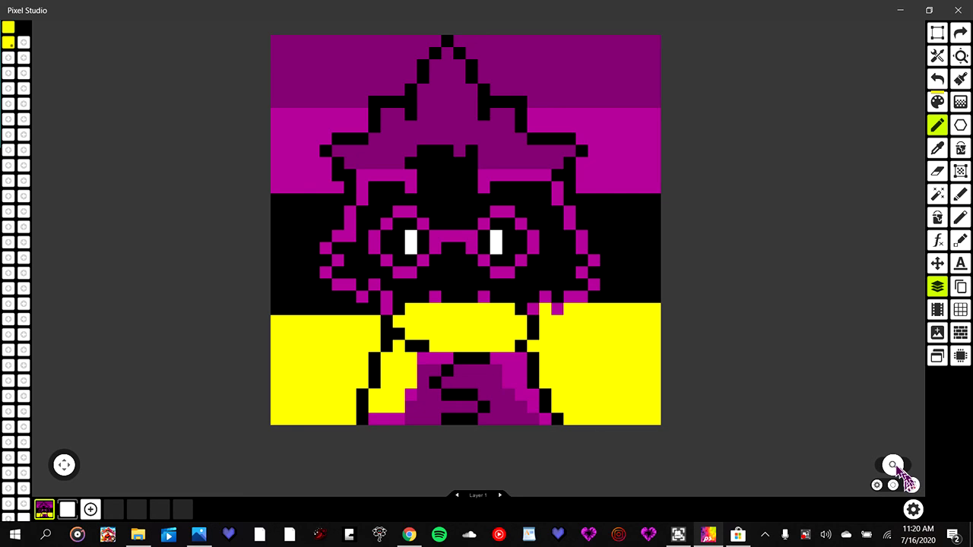
left_click(914, 510)
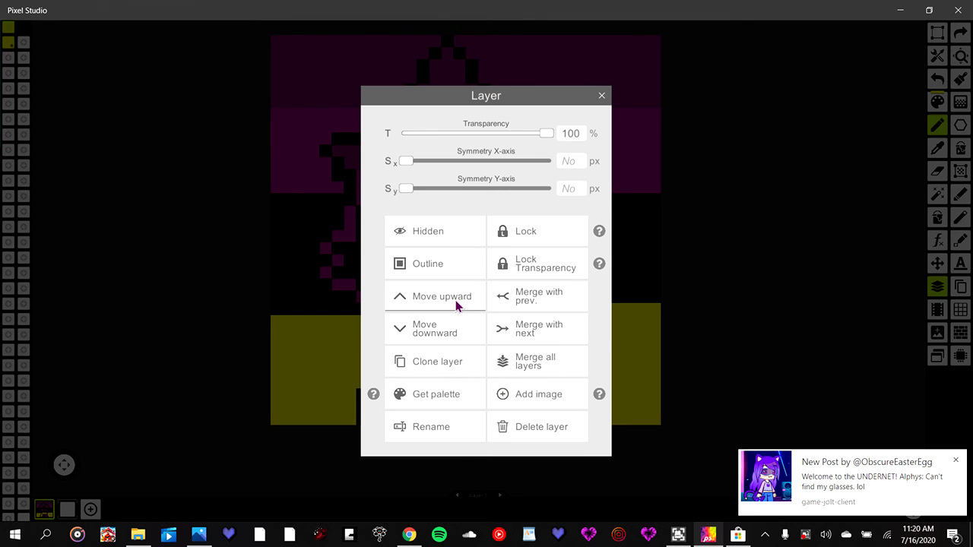
left_click(456, 307)
left_click(448, 330)
left_click(786, 345)
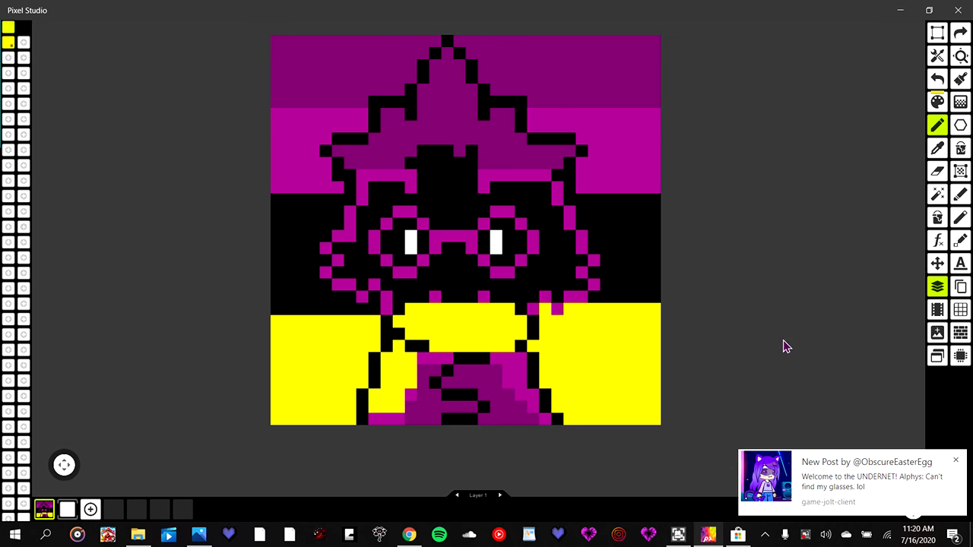
left_click(957, 463)
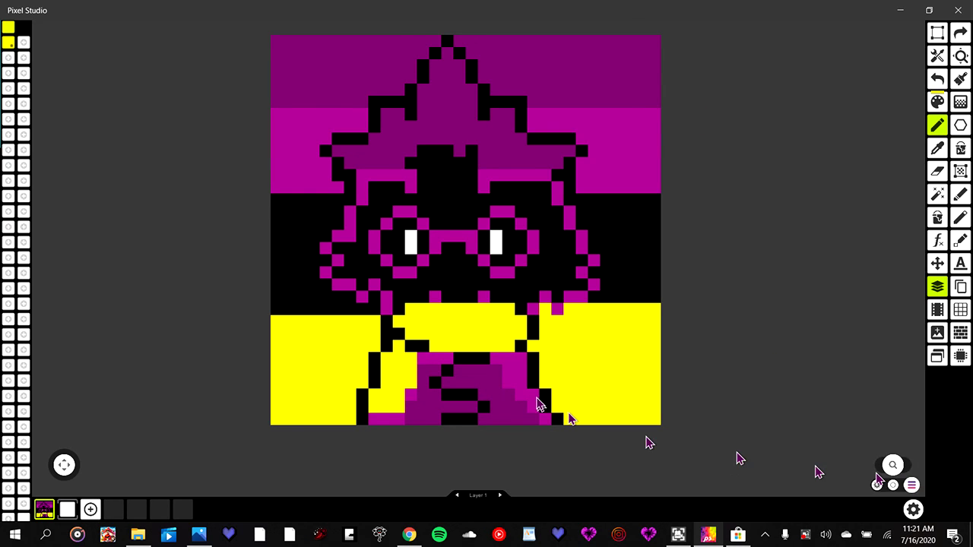
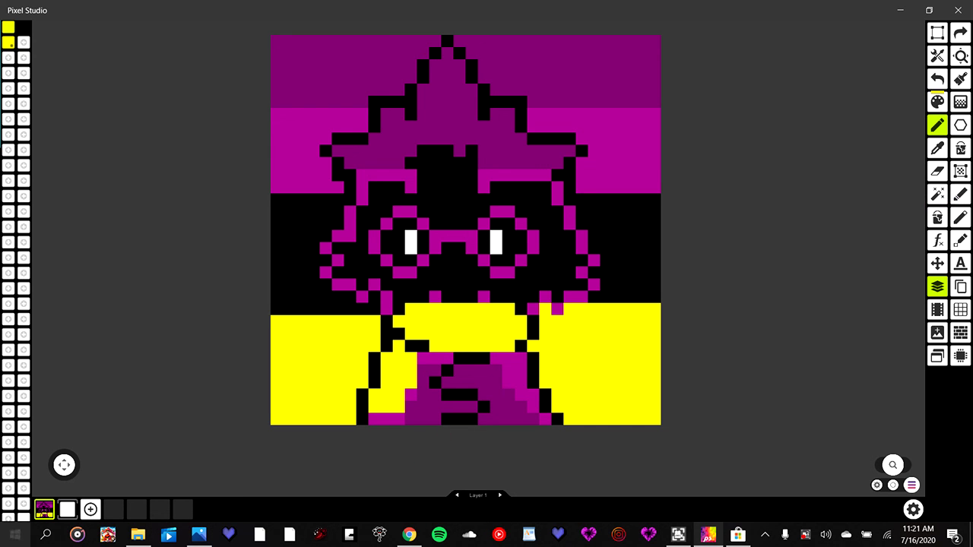
- Launch Pix2d from the list of installed apps and zoom its blank canvas out to 400%
left_click(15, 534)
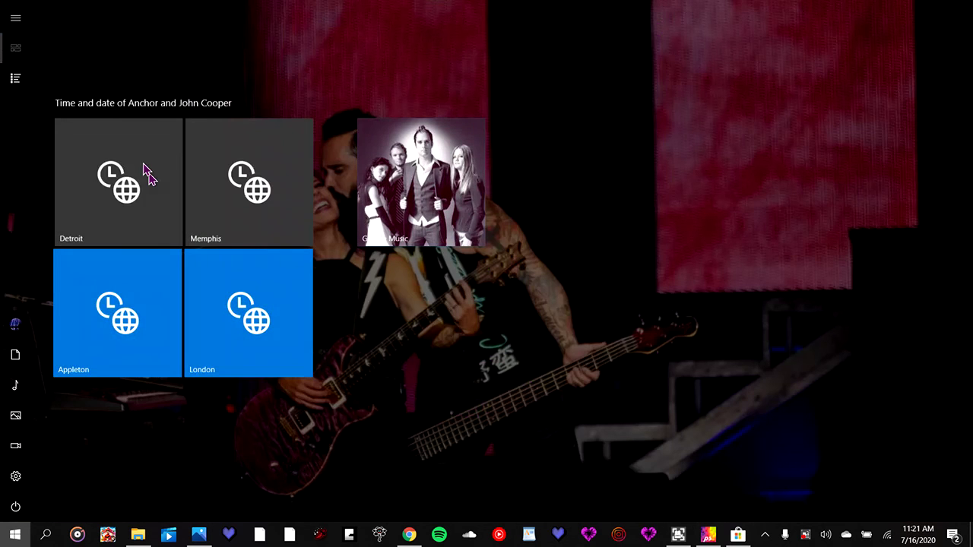
left_click(15, 79)
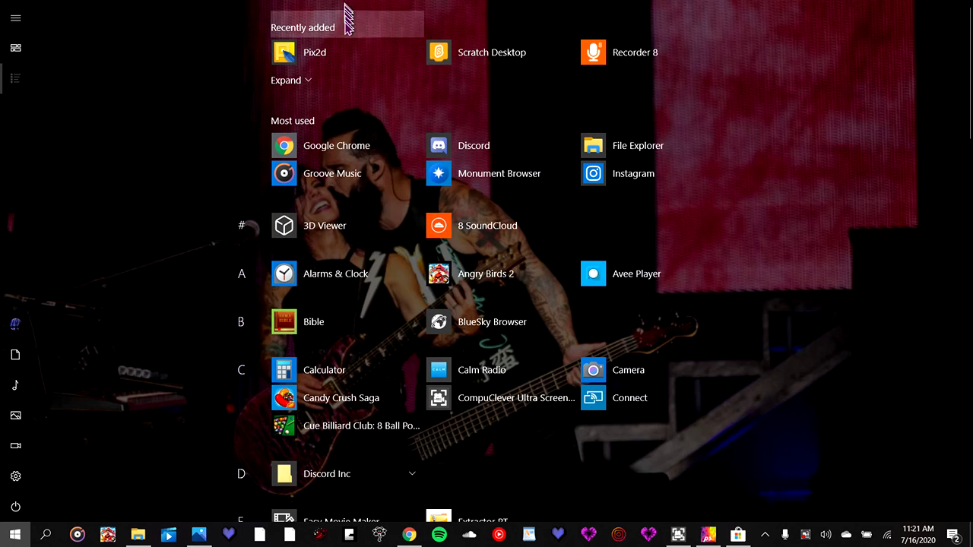
left_click(335, 67)
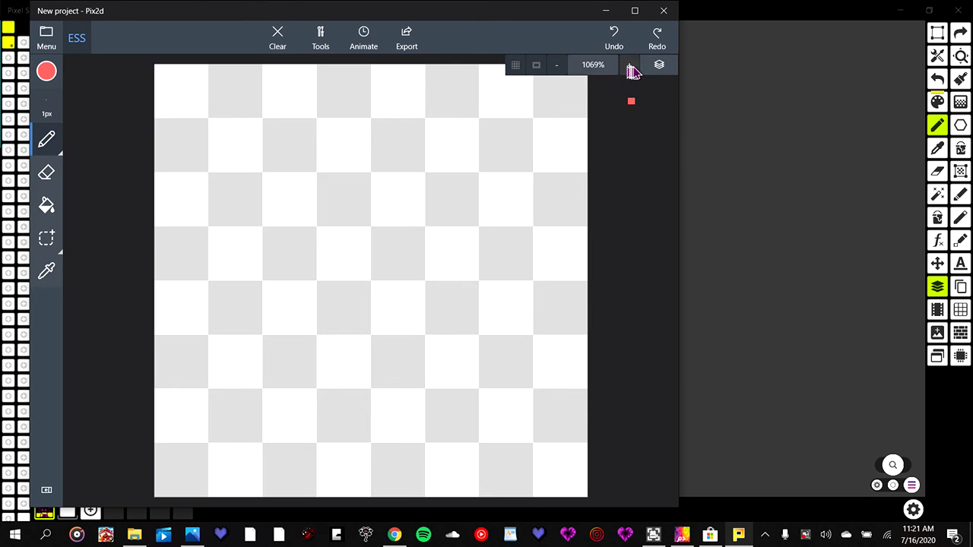
left_click(558, 67)
left_click(559, 67)
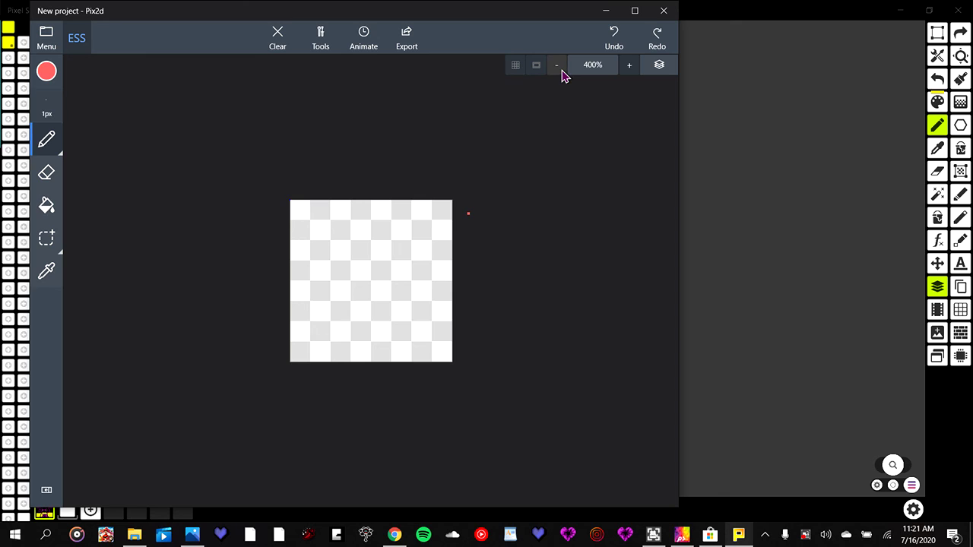
- Try out the canvas preview and pixel grid, and place a single red pixel on the canvas
left_click(536, 65)
left_click(516, 66)
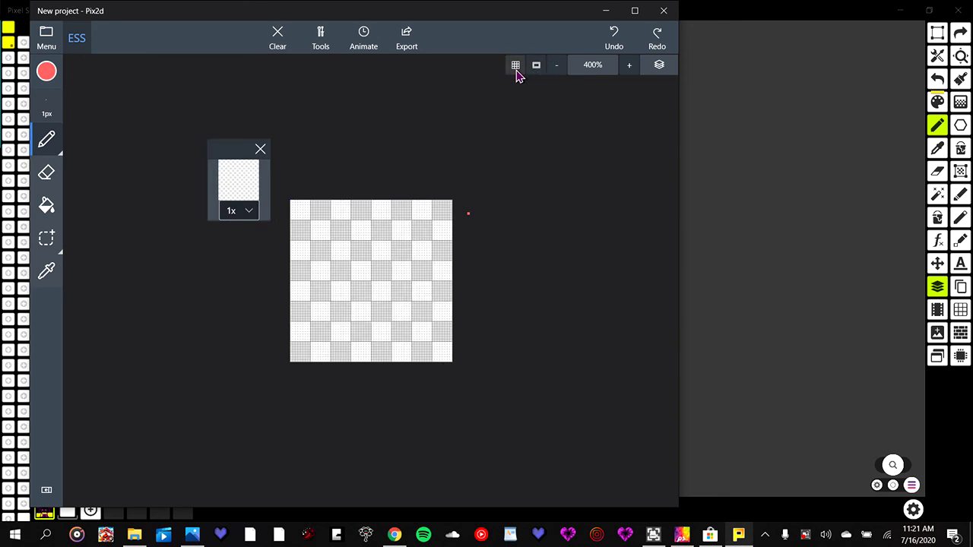
left_click(515, 66)
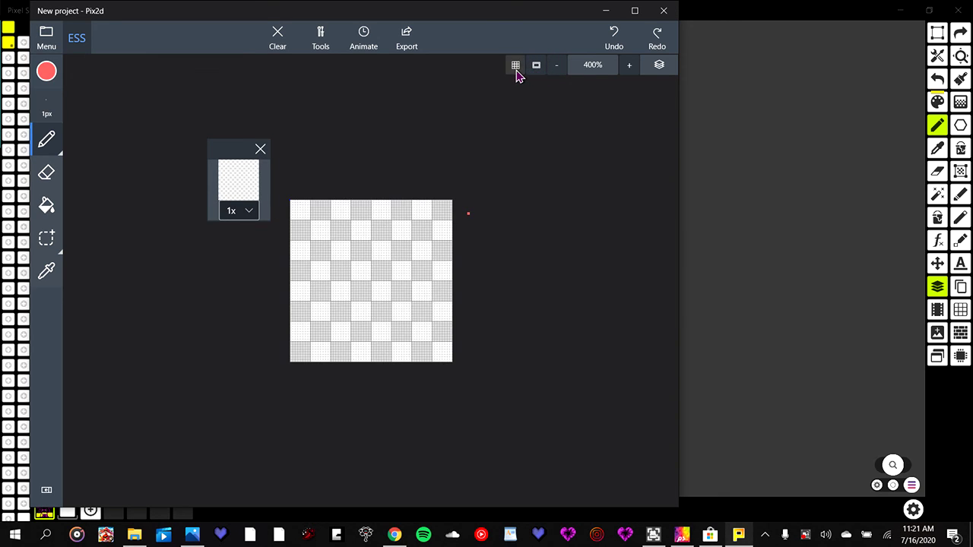
left_click(427, 323)
- Show the layer list, make the white background visible, and open its color picker
left_click(673, 66)
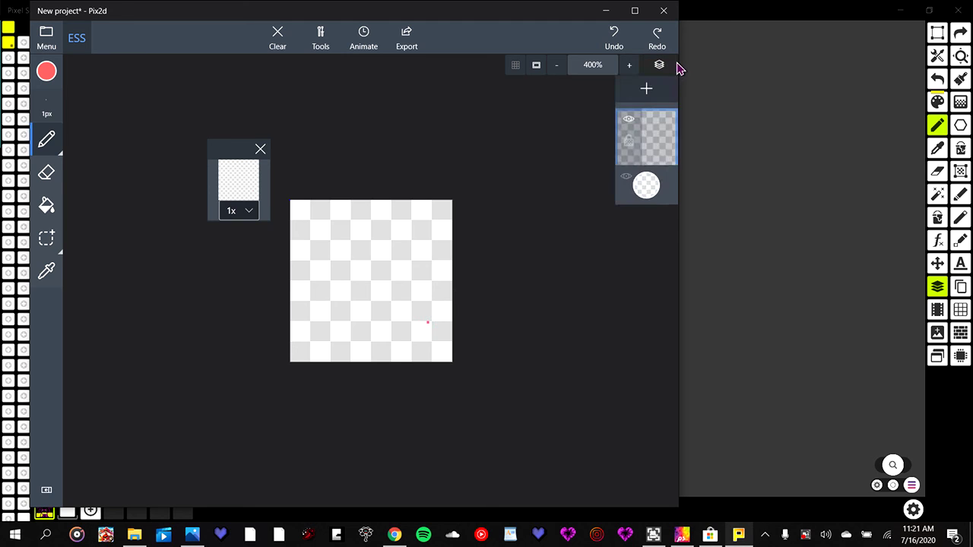
left_click(627, 178)
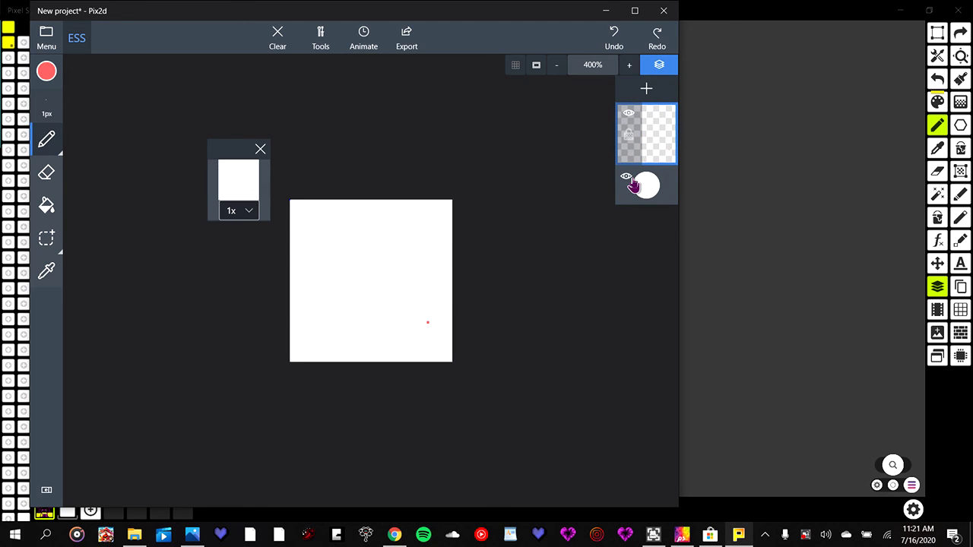
left_click(645, 186)
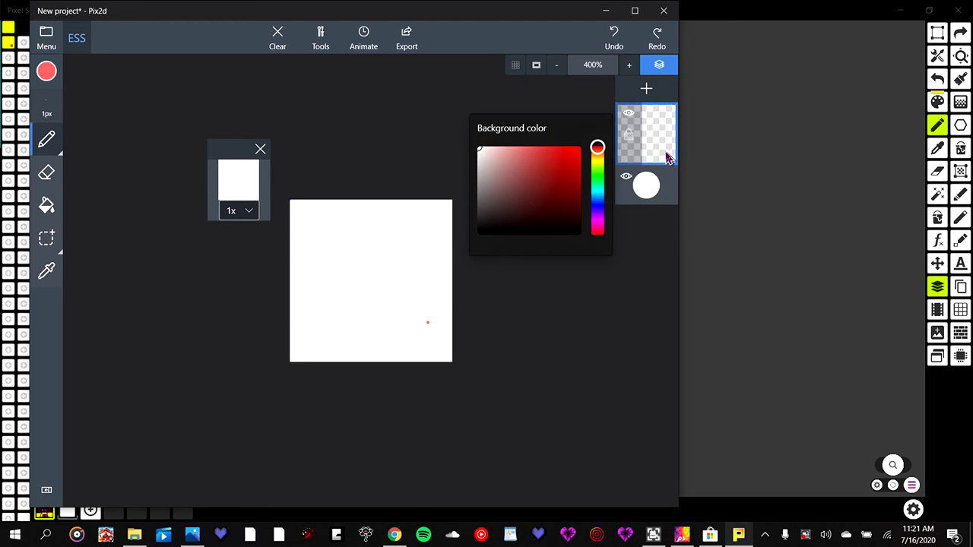
- Duplicate the drawing layer from its options, and undo both the duplication and the red pixel
left_click(667, 158)
left_click(667, 157)
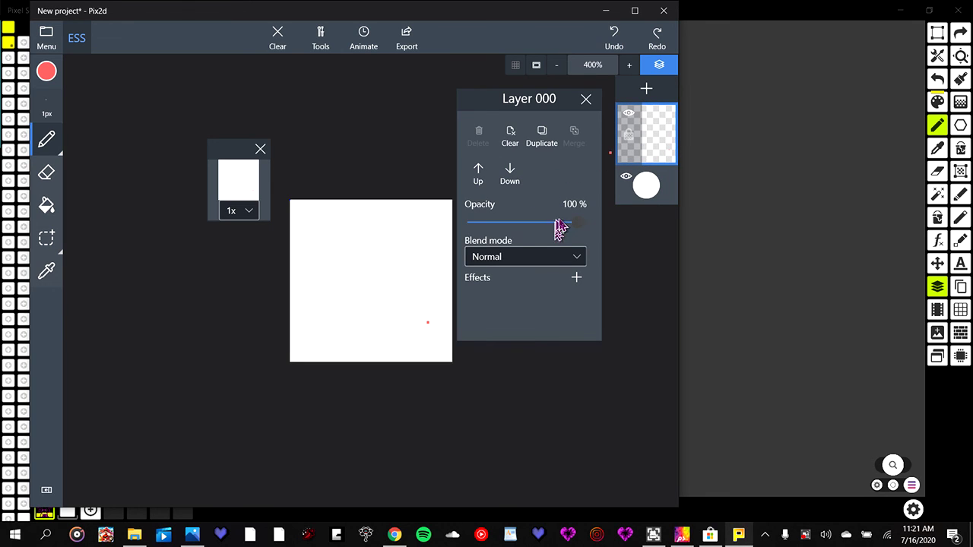
left_click(554, 145)
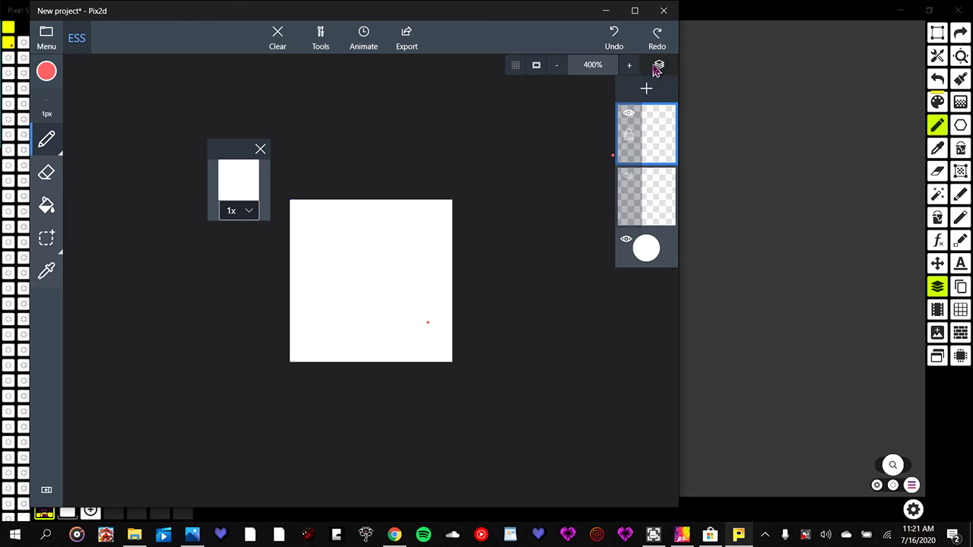
left_click(619, 47)
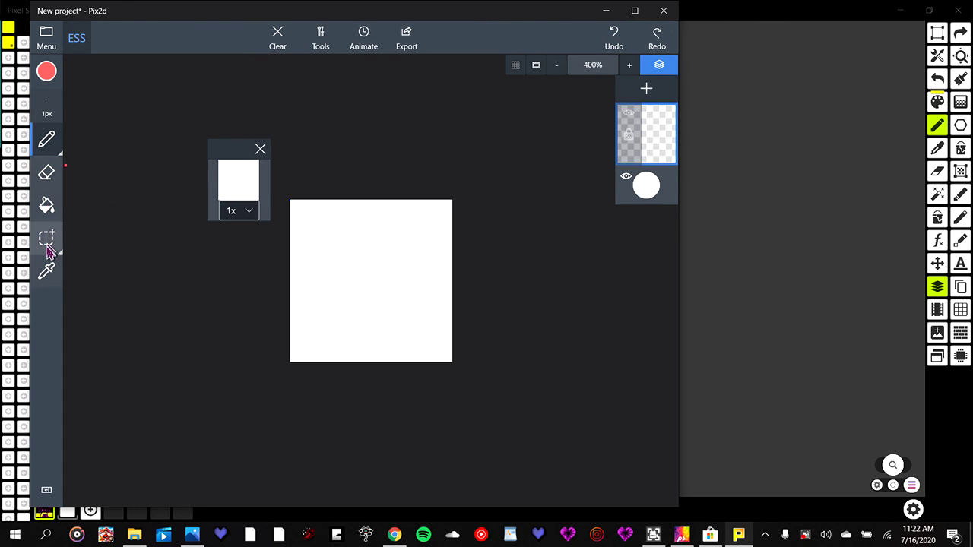
- Turn on the pixel grid over the canvas and leave the preview window closed
left_click(260, 149)
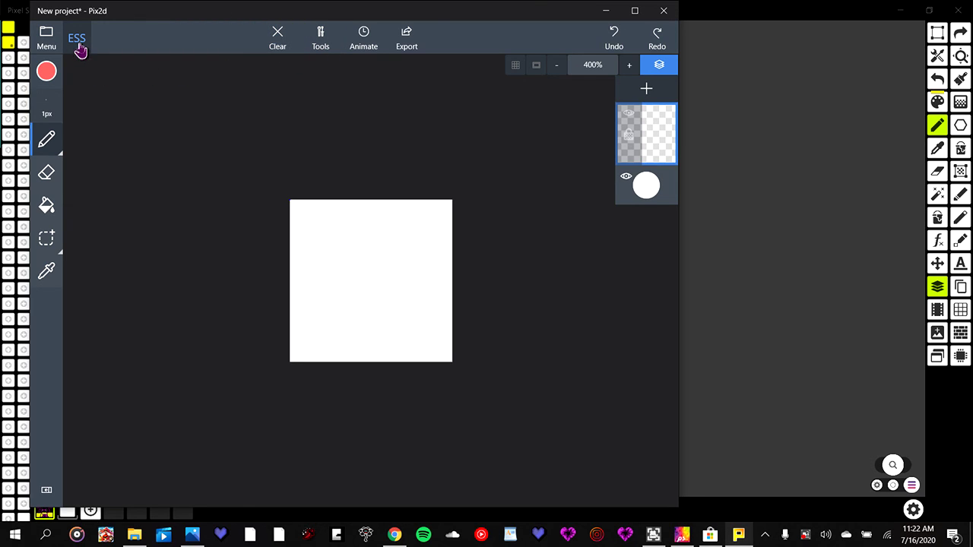
left_click(536, 65)
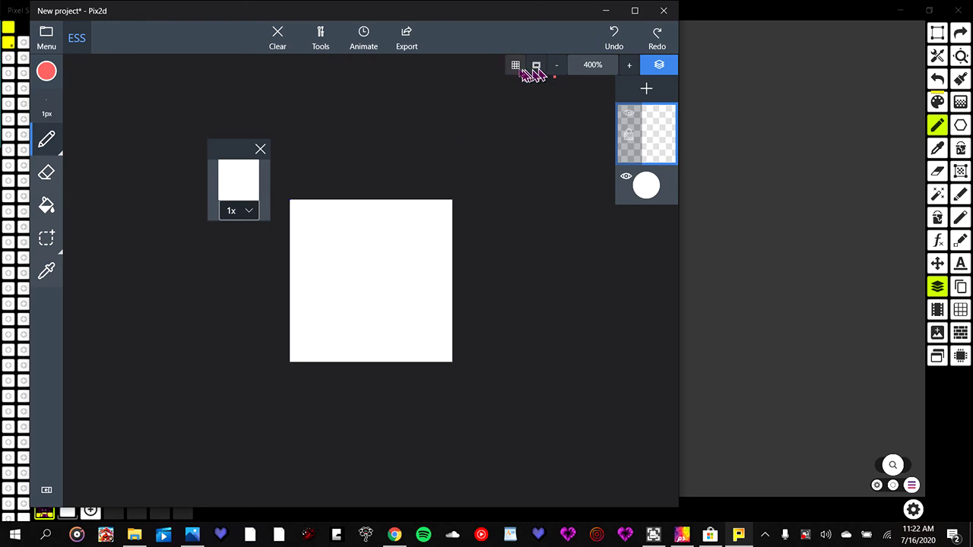
left_click(516, 67)
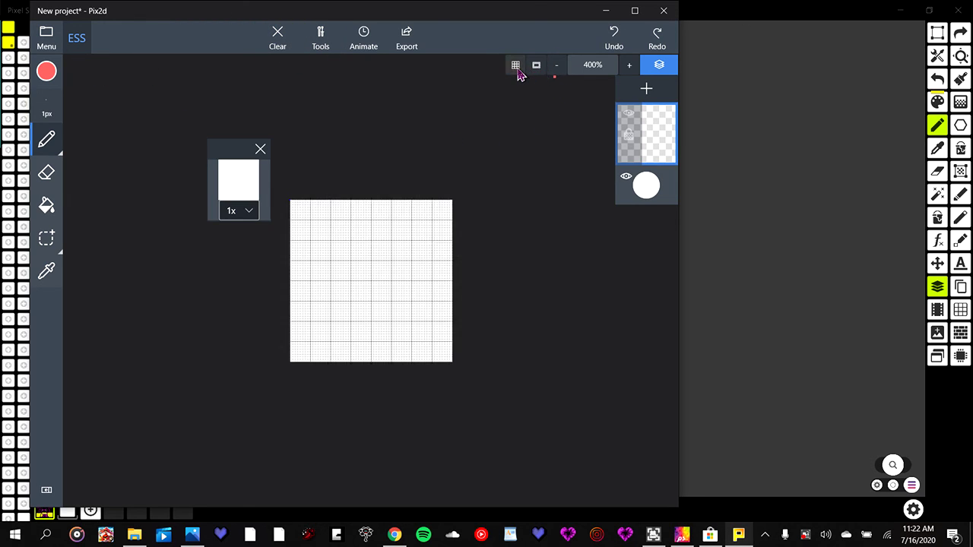
left_click(260, 149)
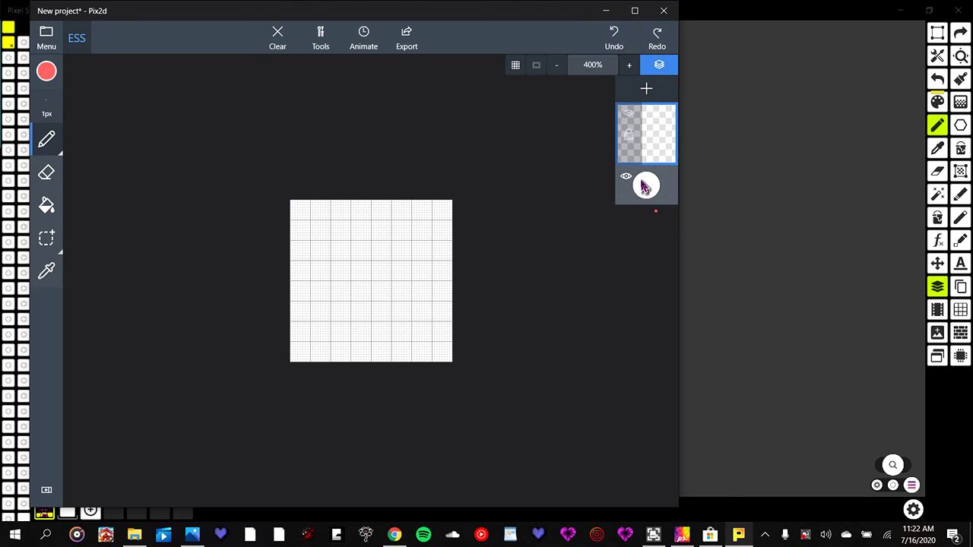
- Show the pencil tool's shape variants and the selection tool's variants, and dismiss them
left_click(644, 188)
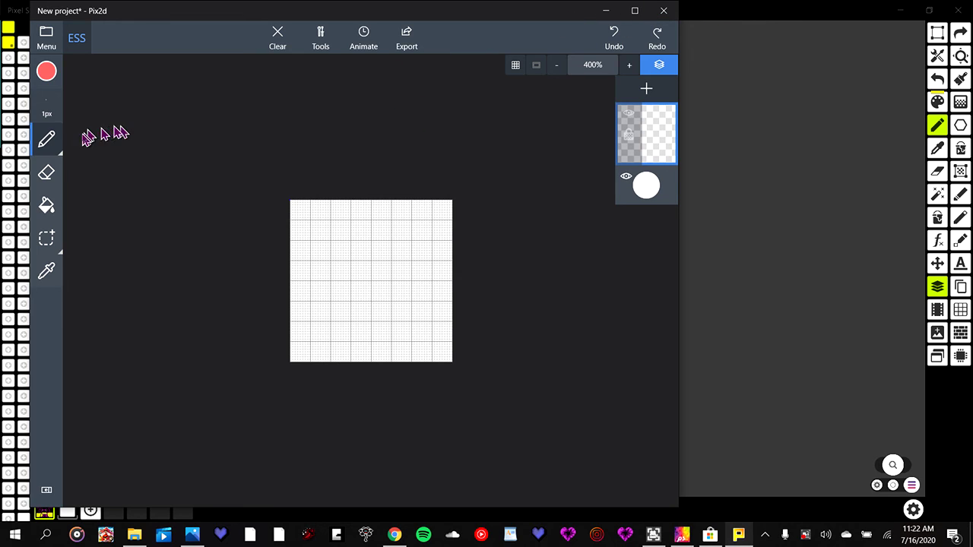
left_click(46, 138)
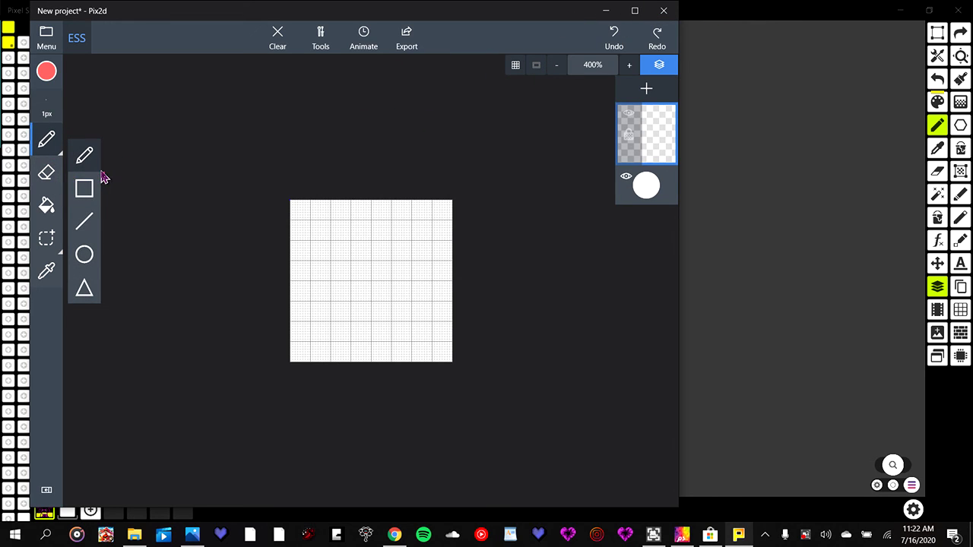
left_click(56, 240)
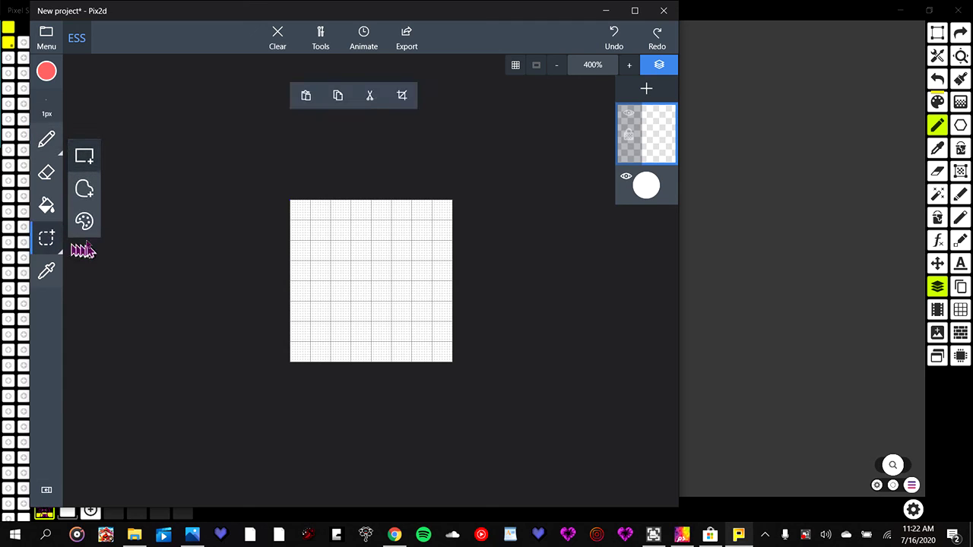
left_click(118, 262)
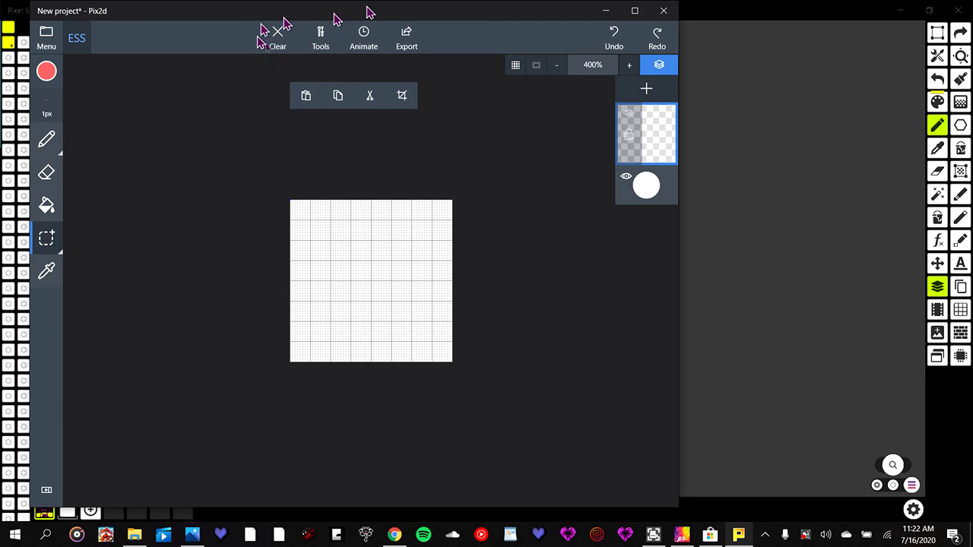
- Create a new 971x716 sprite with the viewport size preset, discarding the current project's changes
left_click(78, 38)
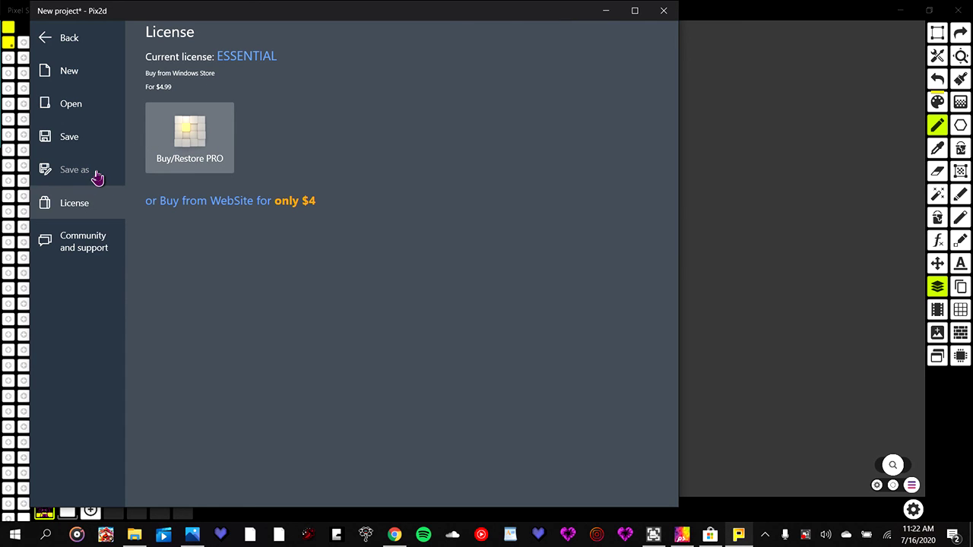
left_click(93, 105)
left_click(84, 76)
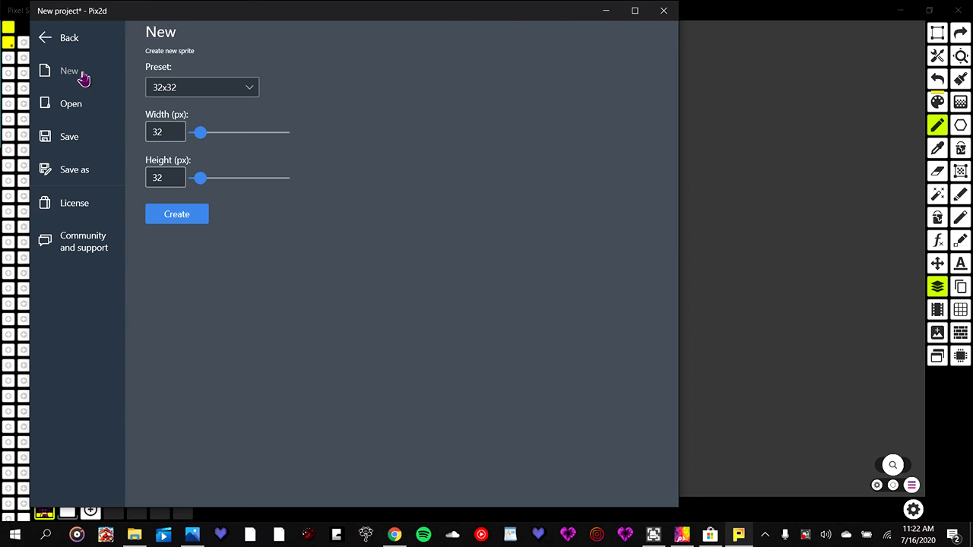
left_click(217, 95)
left_click(207, 216)
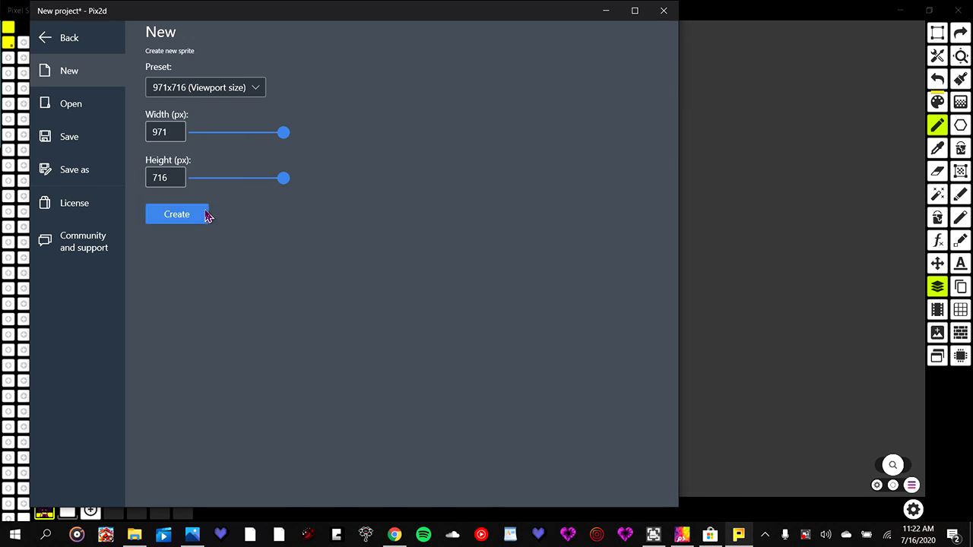
left_click(191, 217)
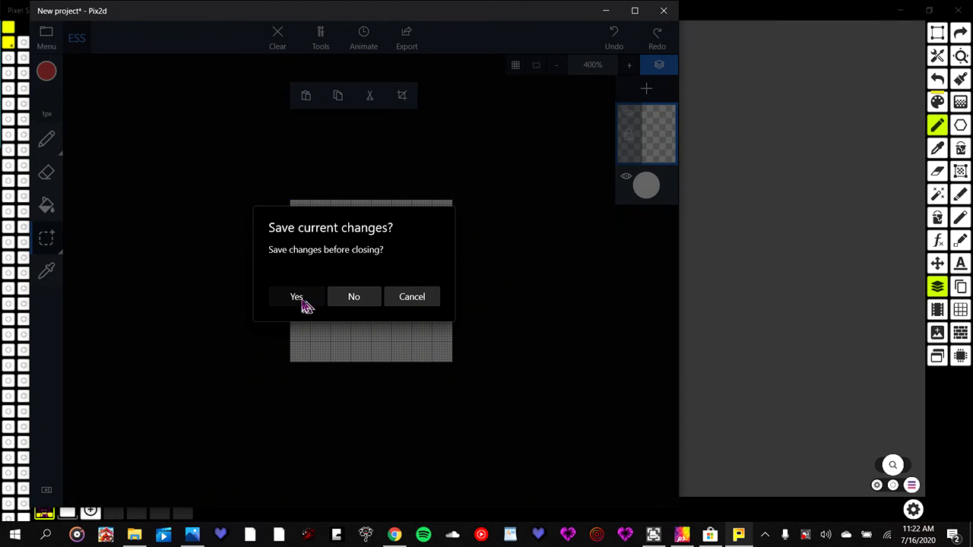
left_click(340, 301)
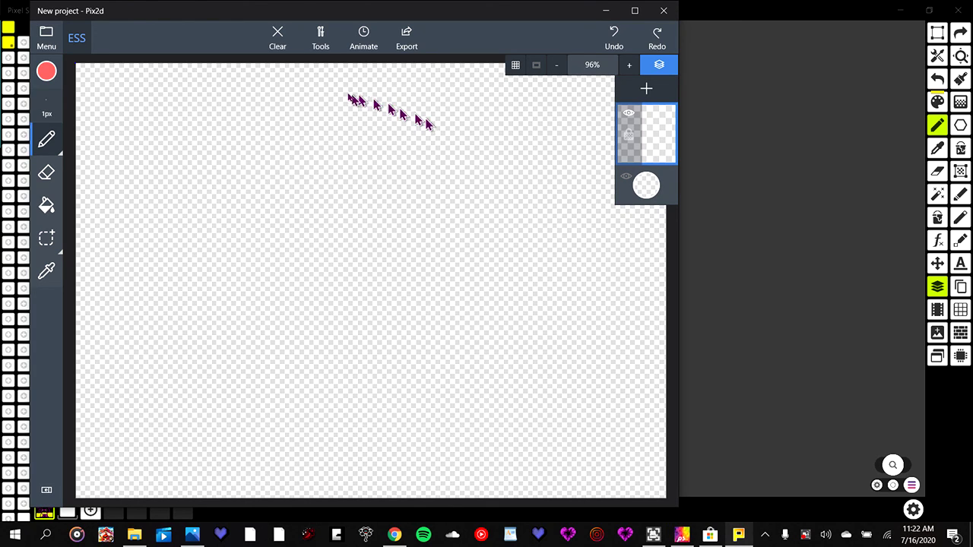
- Minimize and restore the Pix2d window, move it aside, and minimize it again to return to Pixel Studio
left_click(606, 10)
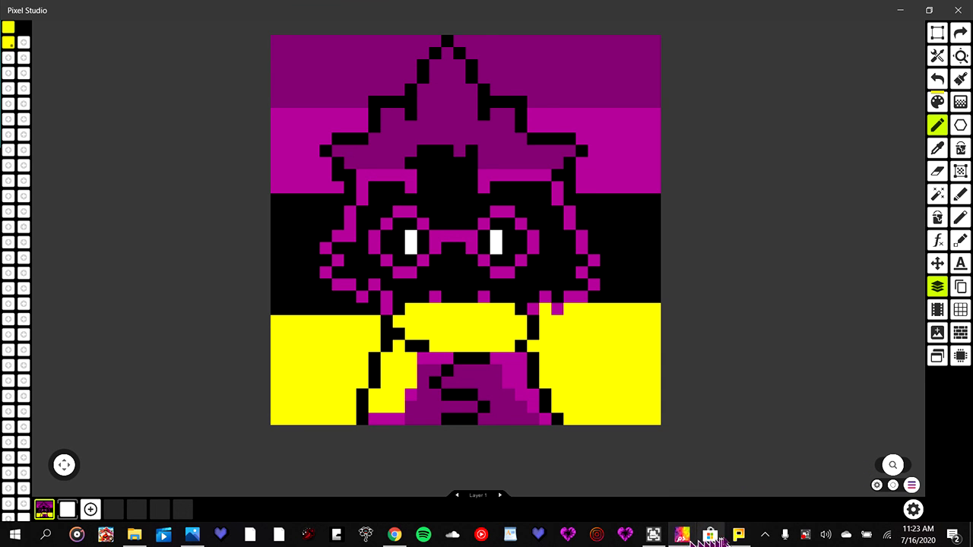
left_click(726, 528)
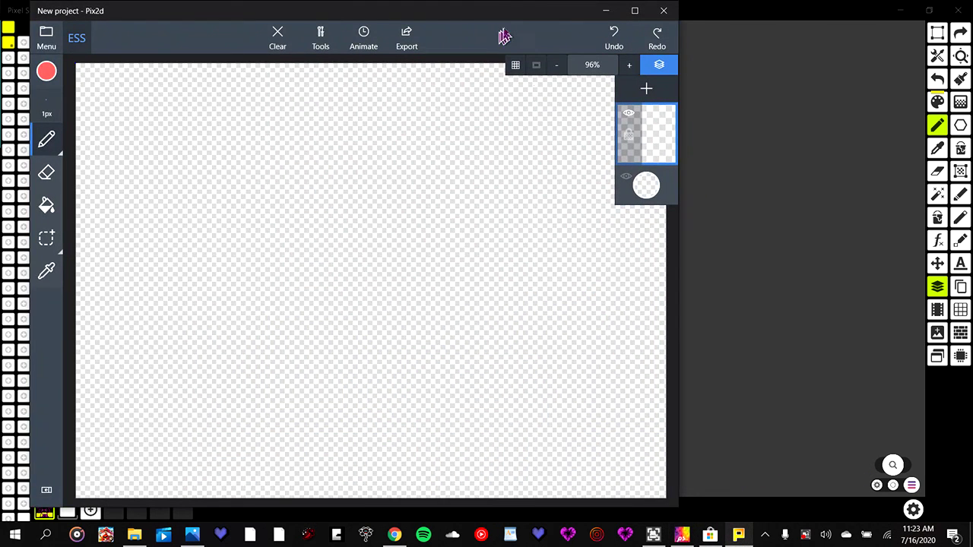
left_click_drag(512, 18, 615, 31)
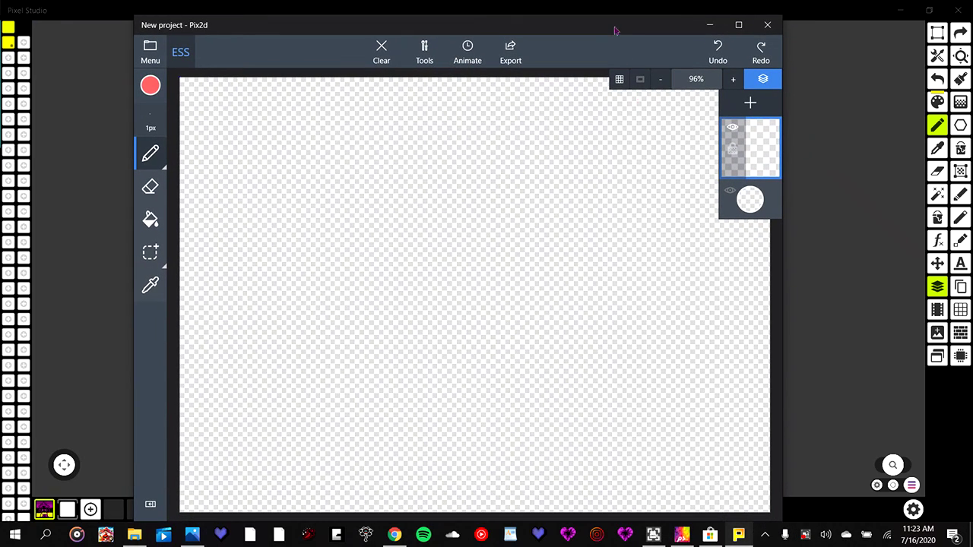
left_click(709, 24)
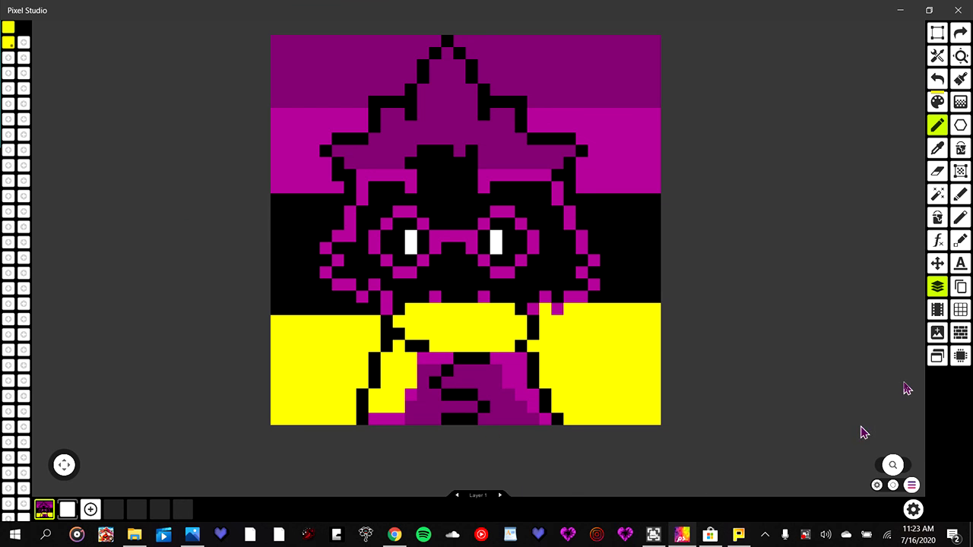
- Open the system settings, try the 1440x900 resolution, and set the resolution back to 1920x1080
left_click(911, 485)
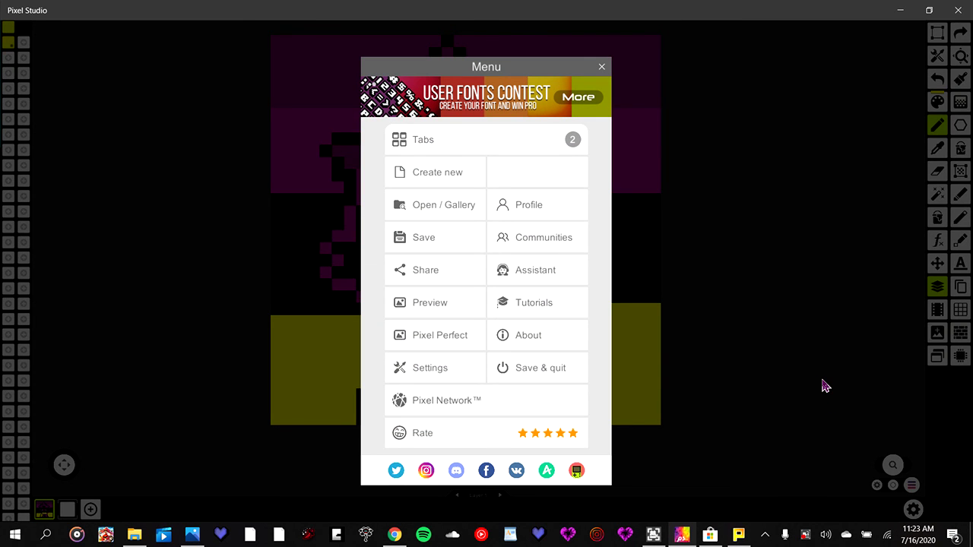
left_click(463, 370)
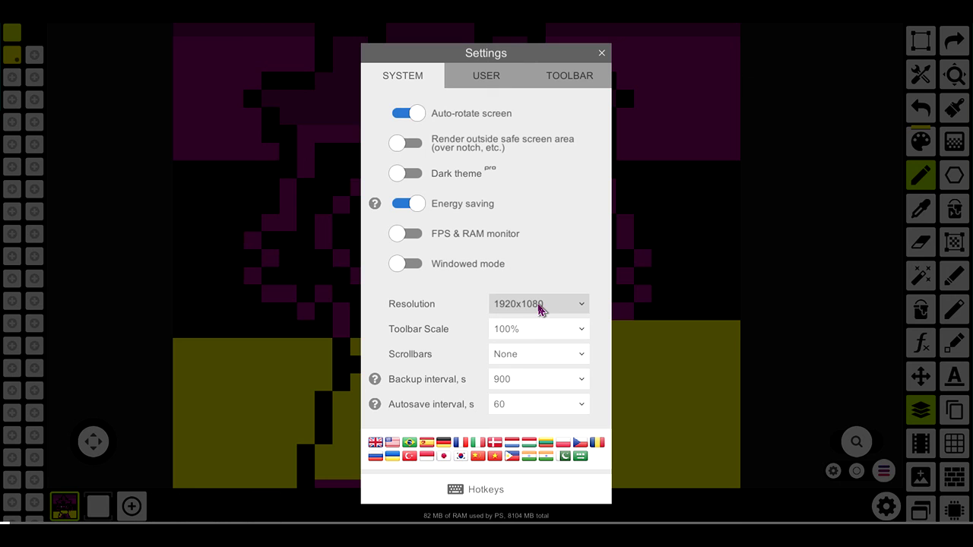
left_click(540, 304)
left_click(547, 386)
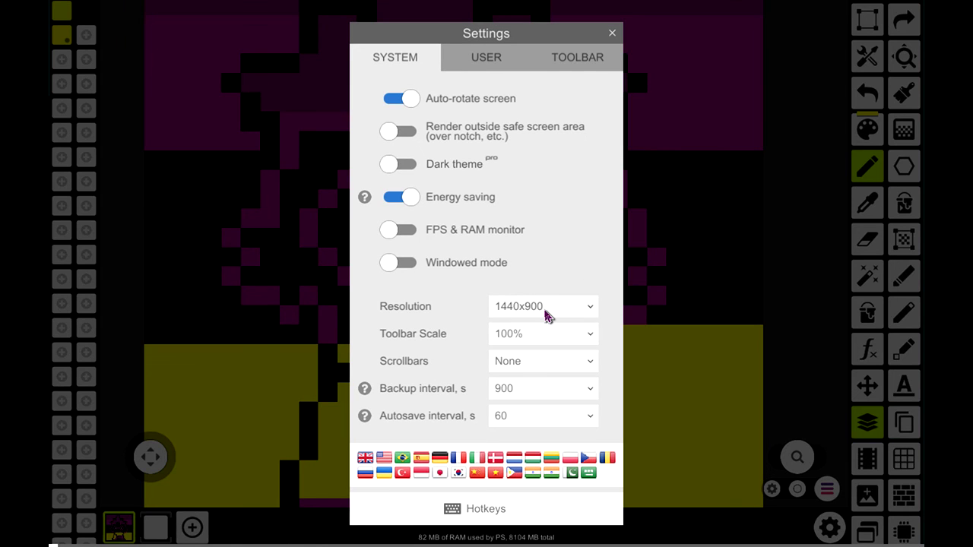
left_click(544, 312)
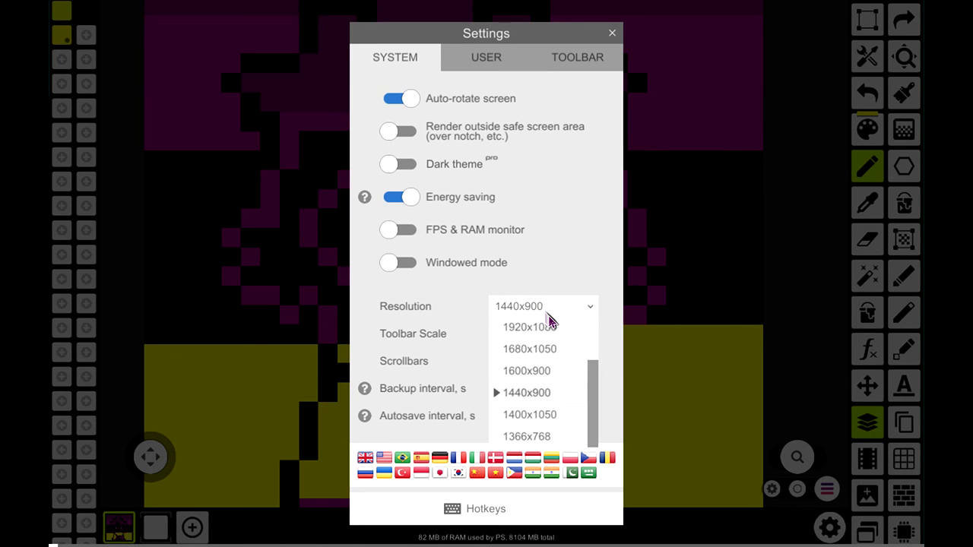
left_click(547, 321)
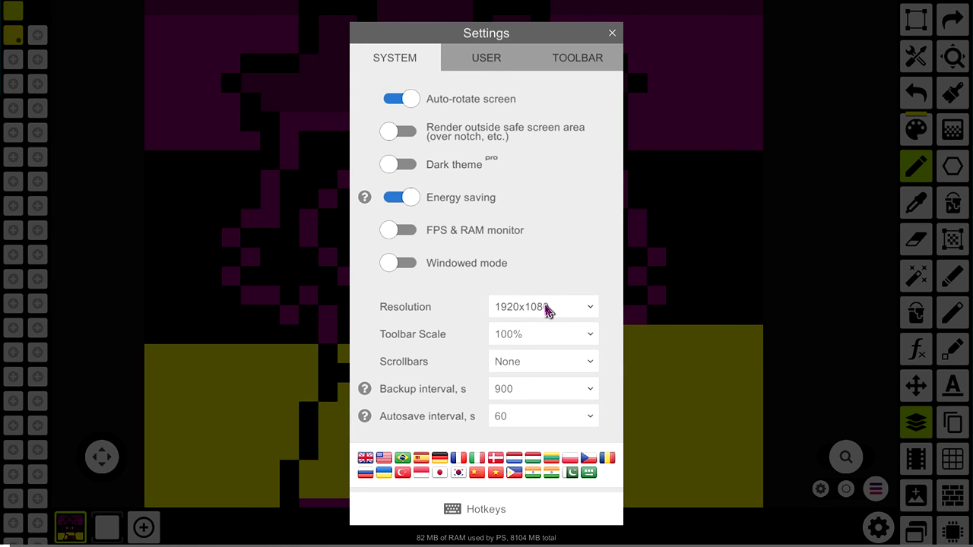
left_click(545, 309)
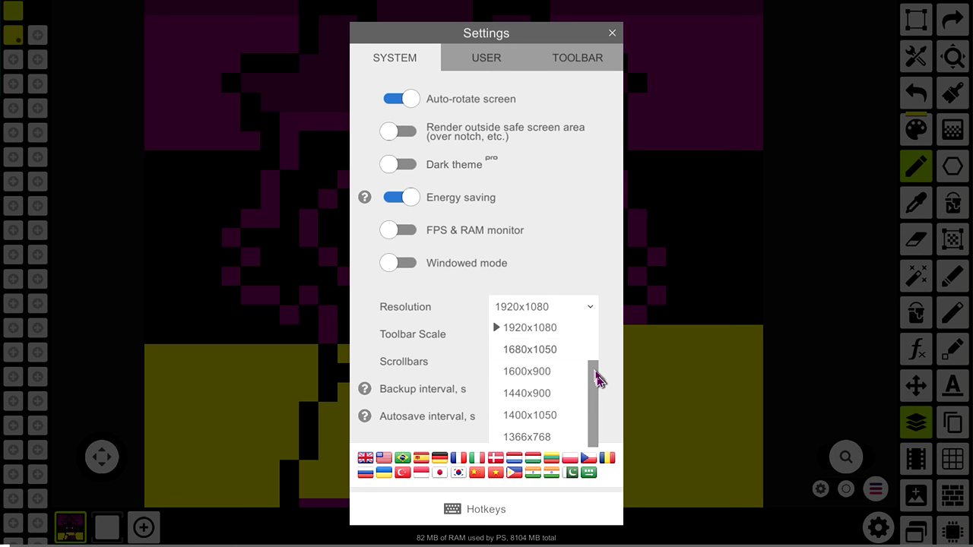
key("Escape")
- Set the backup interval to 3600 s and the autosave interval to 600 s
left_click(533, 394)
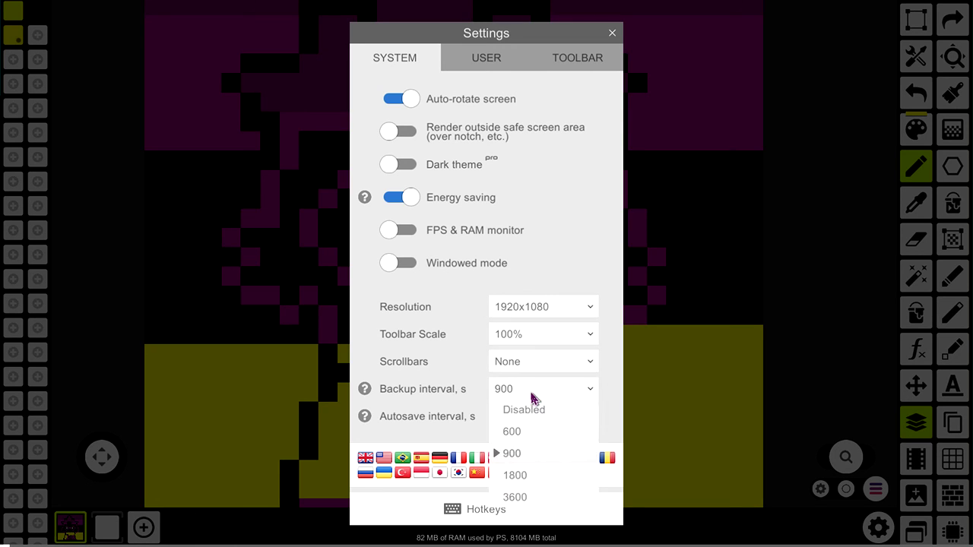
left_click(537, 475)
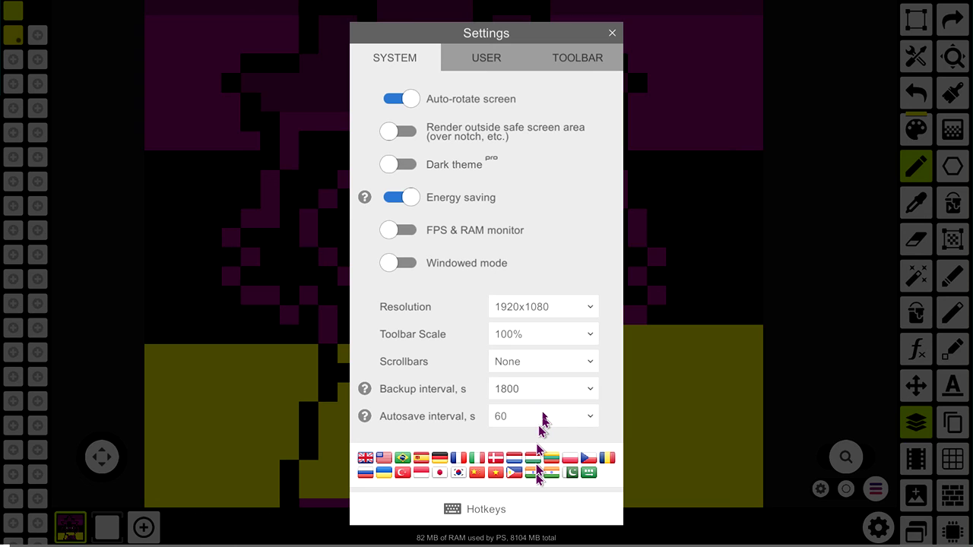
left_click(543, 395)
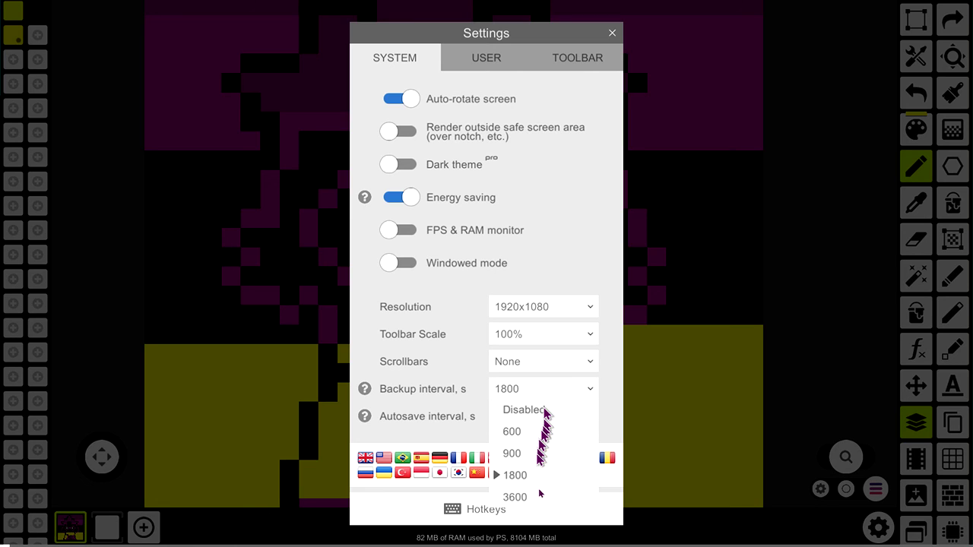
left_click(540, 494)
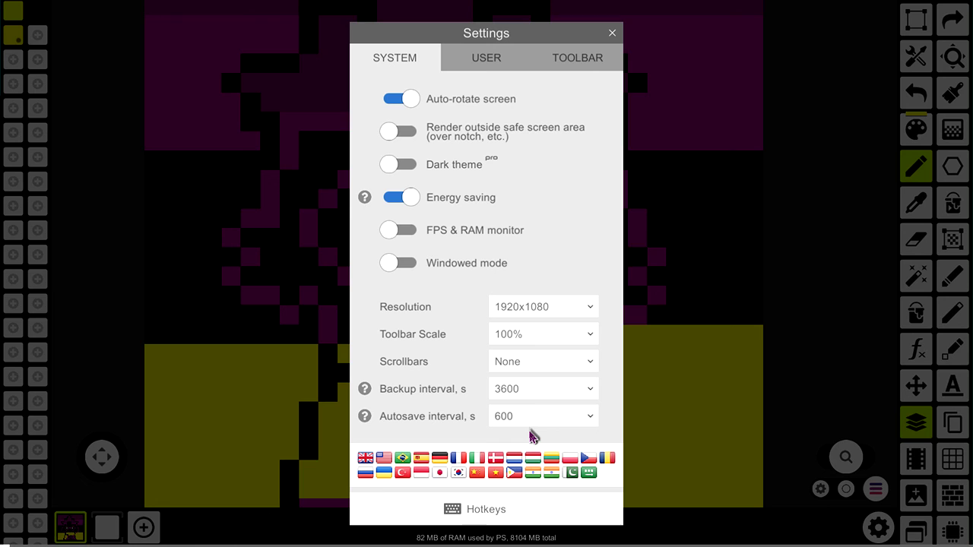
- Try to turn on the dark theme, and return to the whole drawing on the canvas
left_click(411, 172)
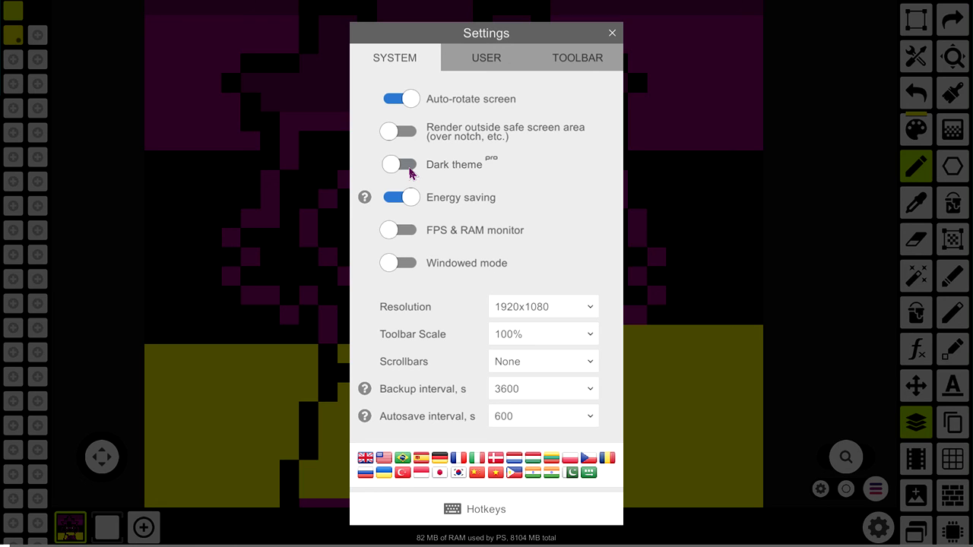
left_click(410, 172)
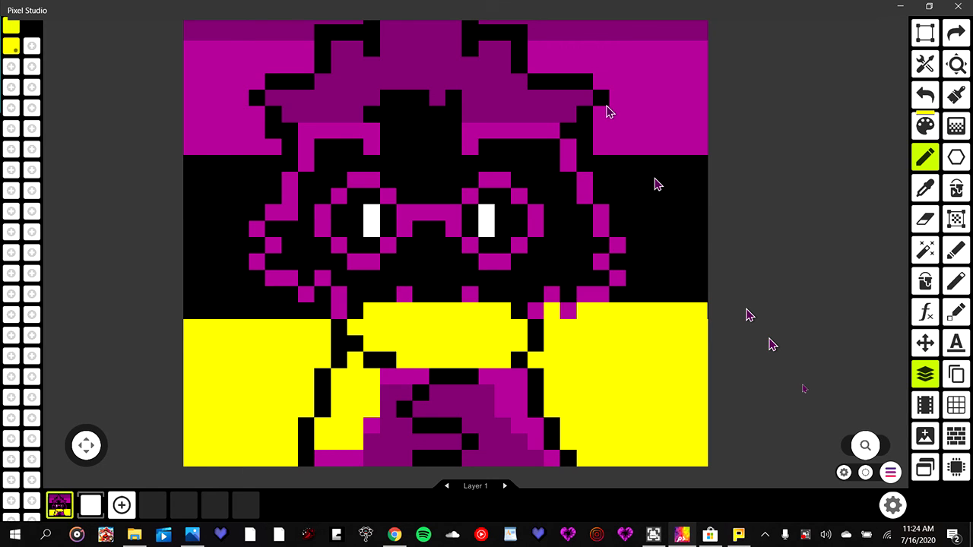
scroll(745, 370, "down", 2)
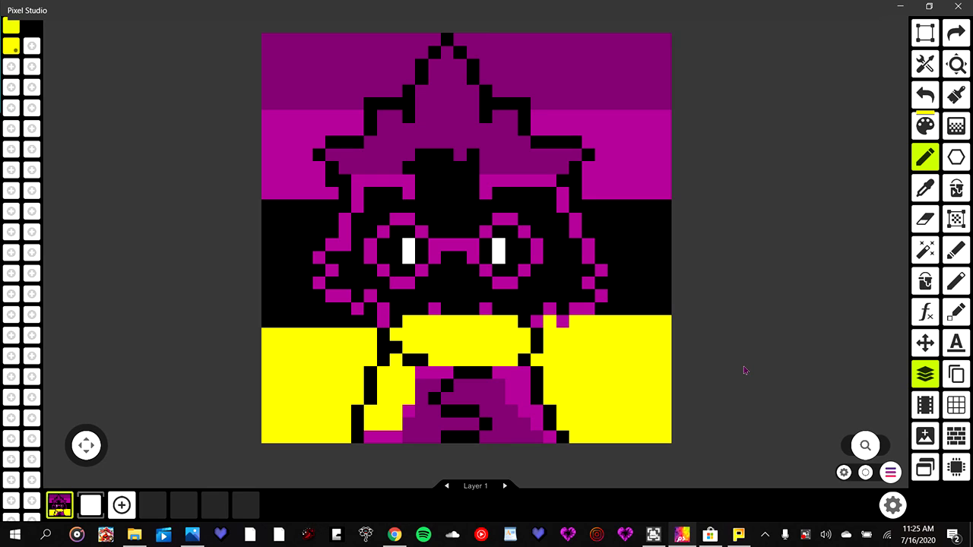
- Switch to Ultra Screen Recorder, resize its window, and move it partly off the screen's edge beside the drawing
key("alt+Tab")
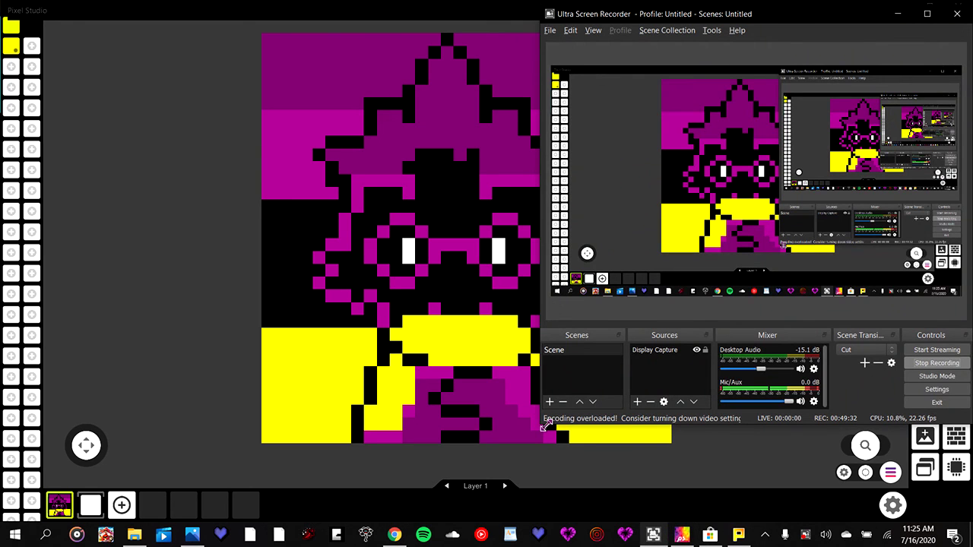
left_click_drag(544, 426, 551, 423)
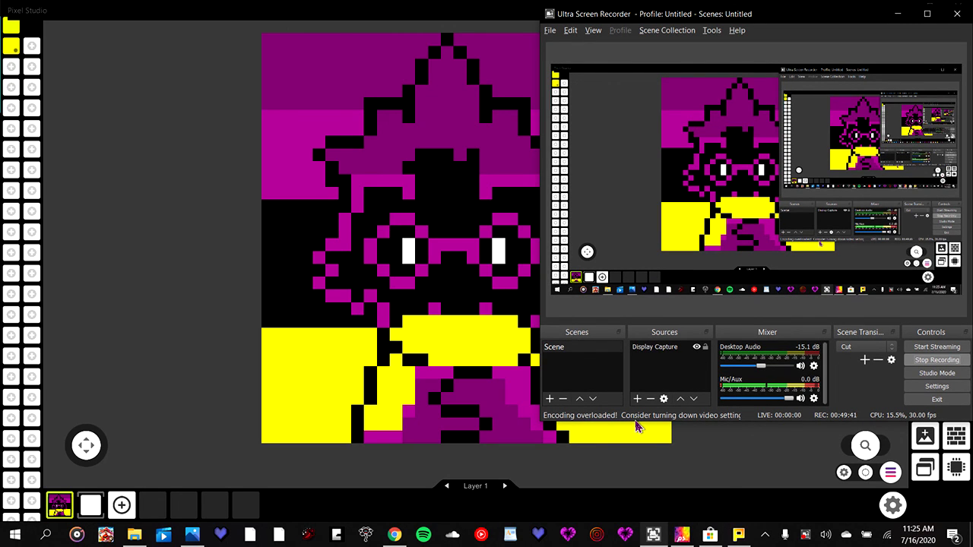
left_click_drag(630, 424, 654, 282)
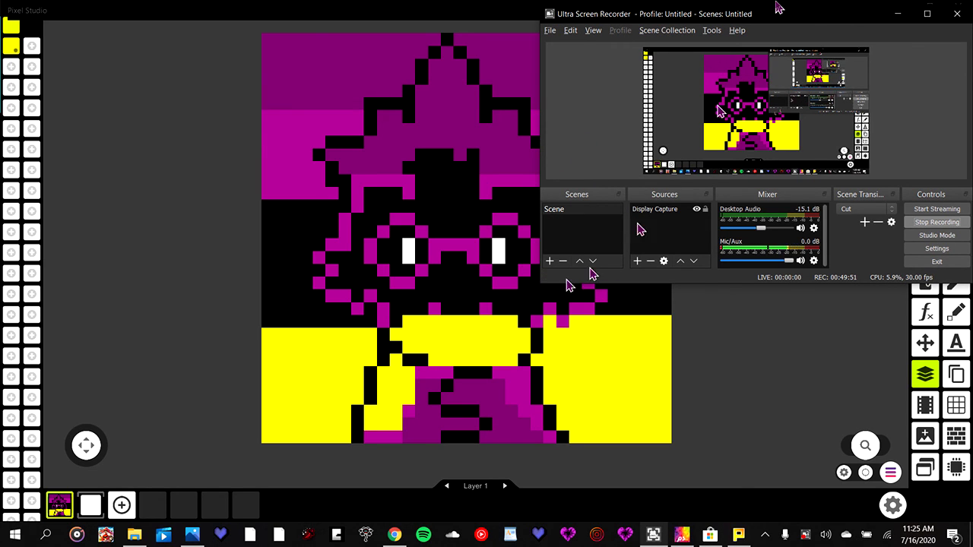
left_click_drag(774, 14, 346, 248)
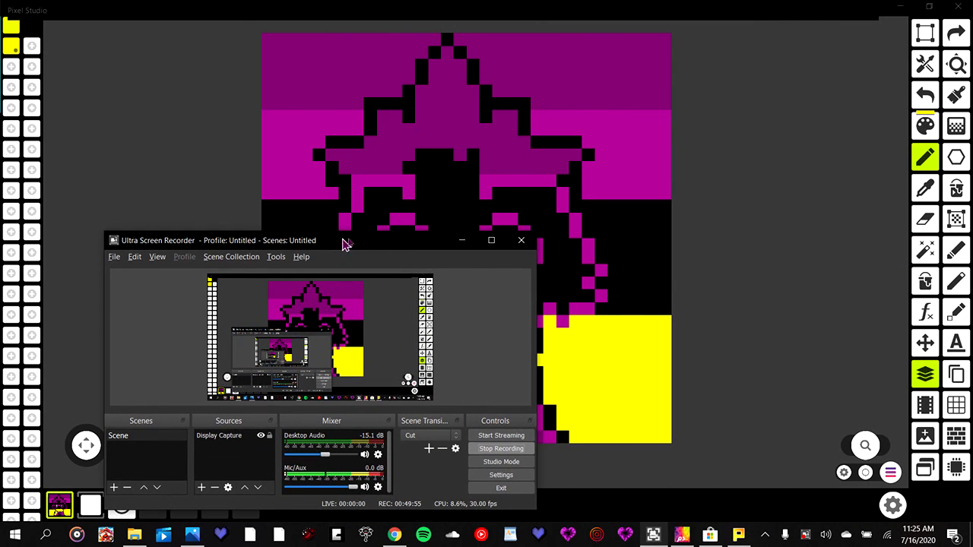
left_click_drag(539, 231, 509, 355)
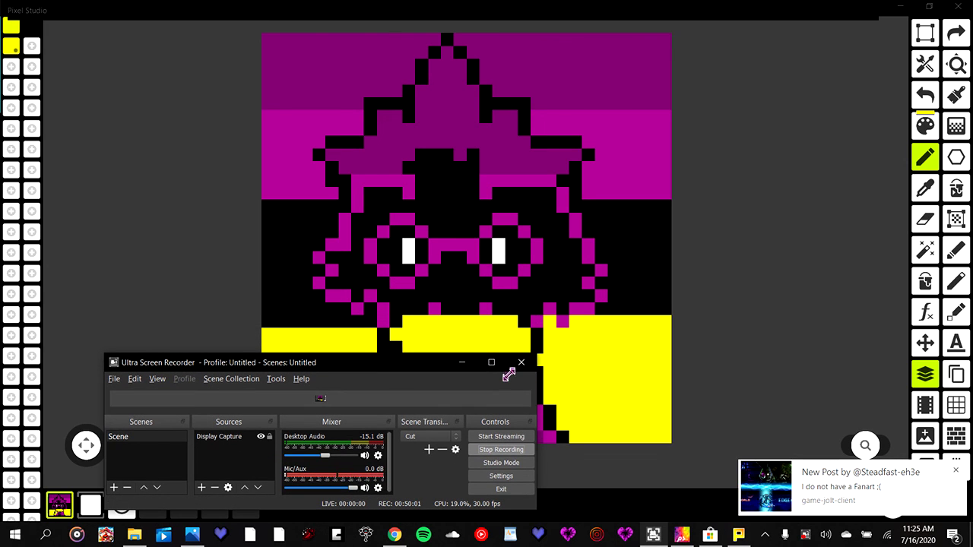
left_click_drag(432, 362, 497, 1)
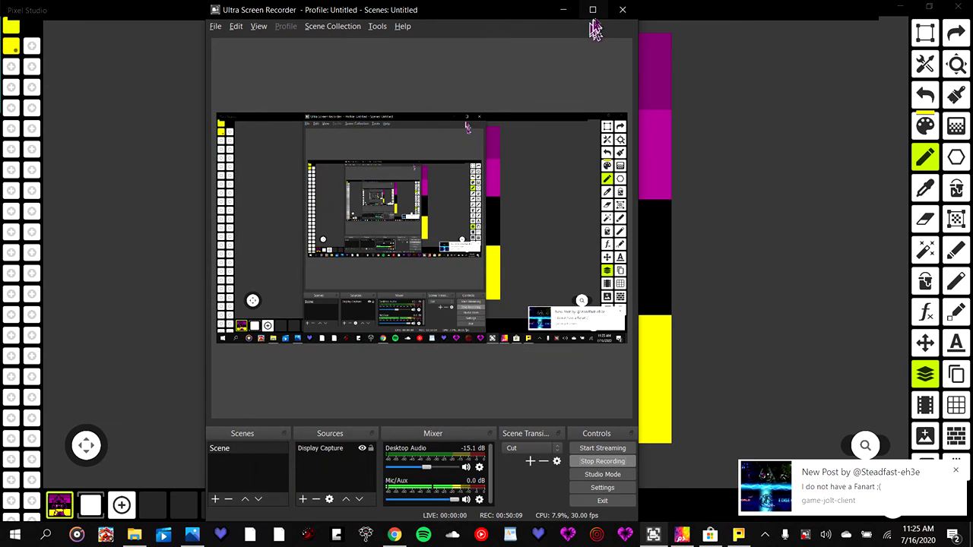
left_click_drag(444, 19, 237, 25)
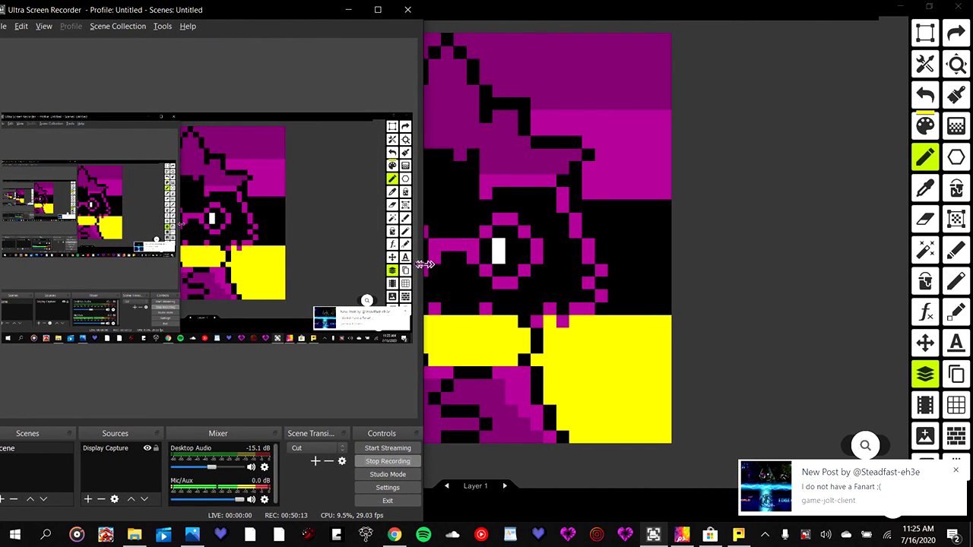